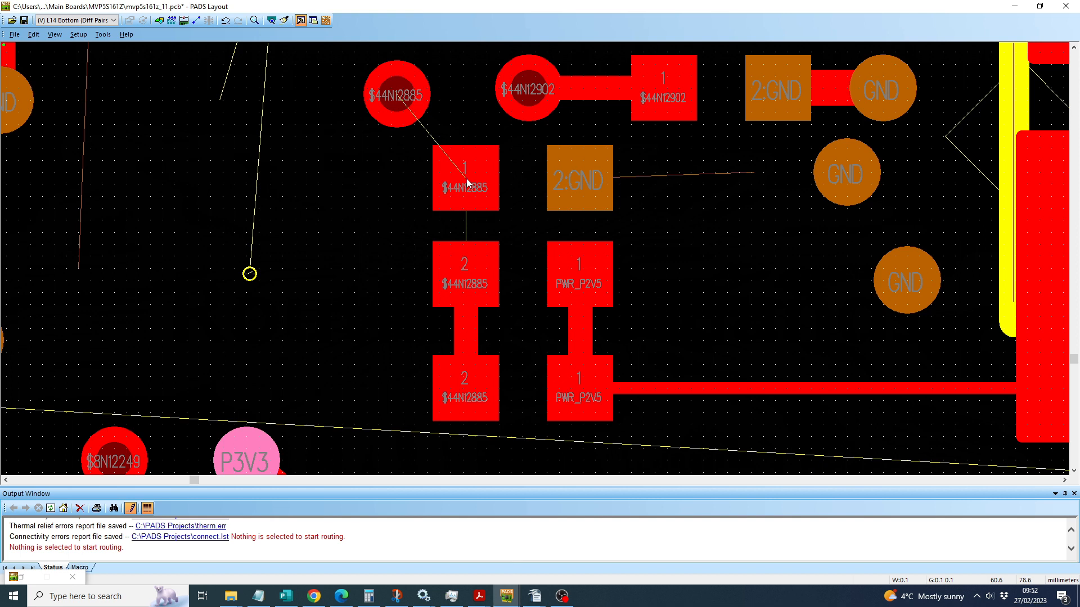
Step: Try routing a 0.3 mm wide trace from pad 1 of net $44N12885 to its nearby via, and delete the trace
{"action": "left_click", "coordinate": [466, 187]}
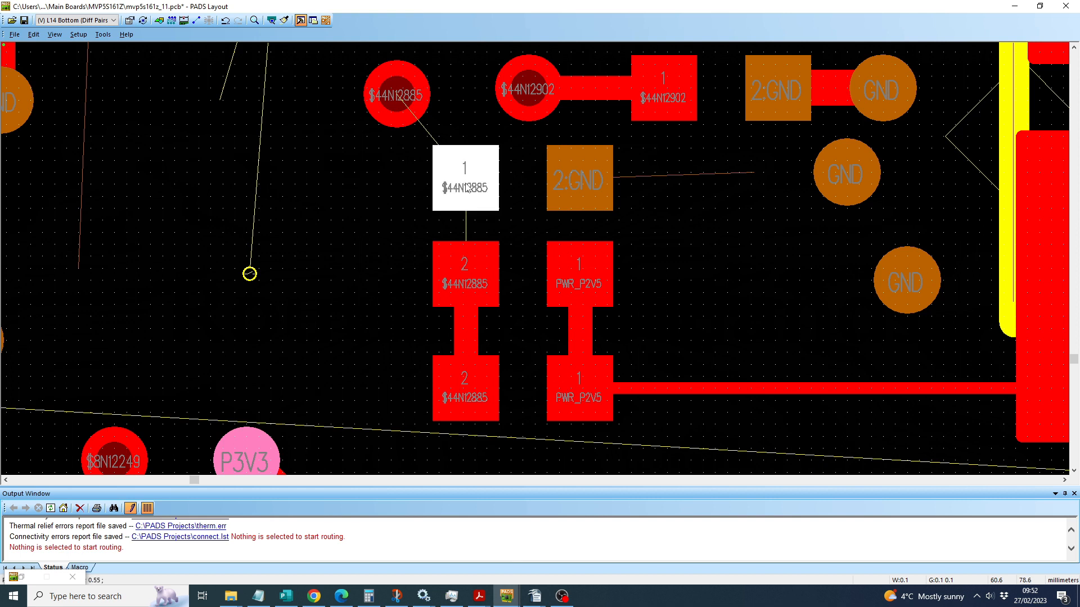
{"action": "key", "text": "F2"}
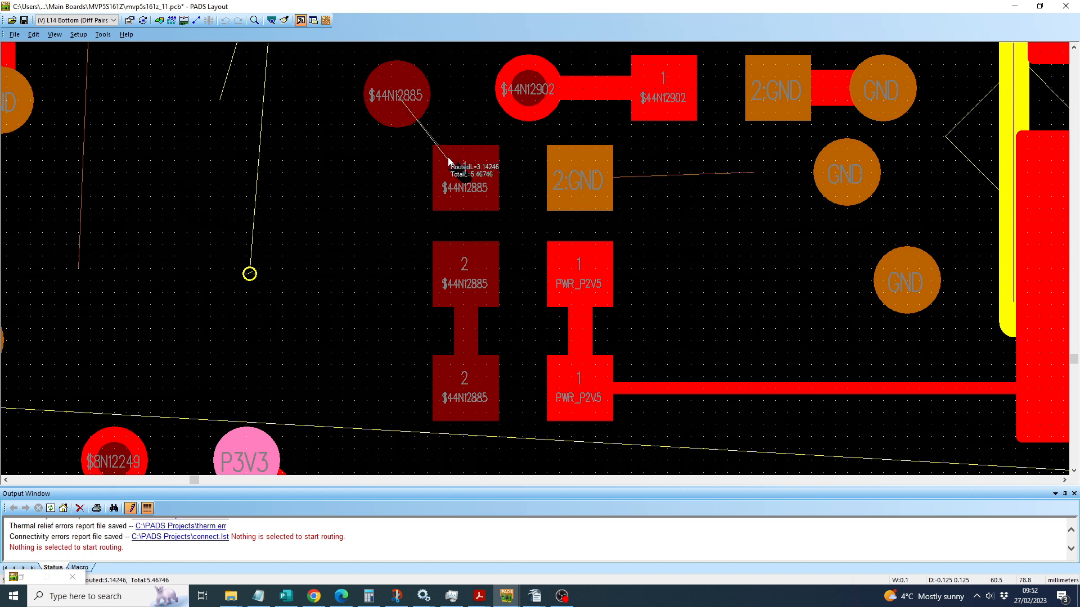
{"action": "type", "text": "w."}
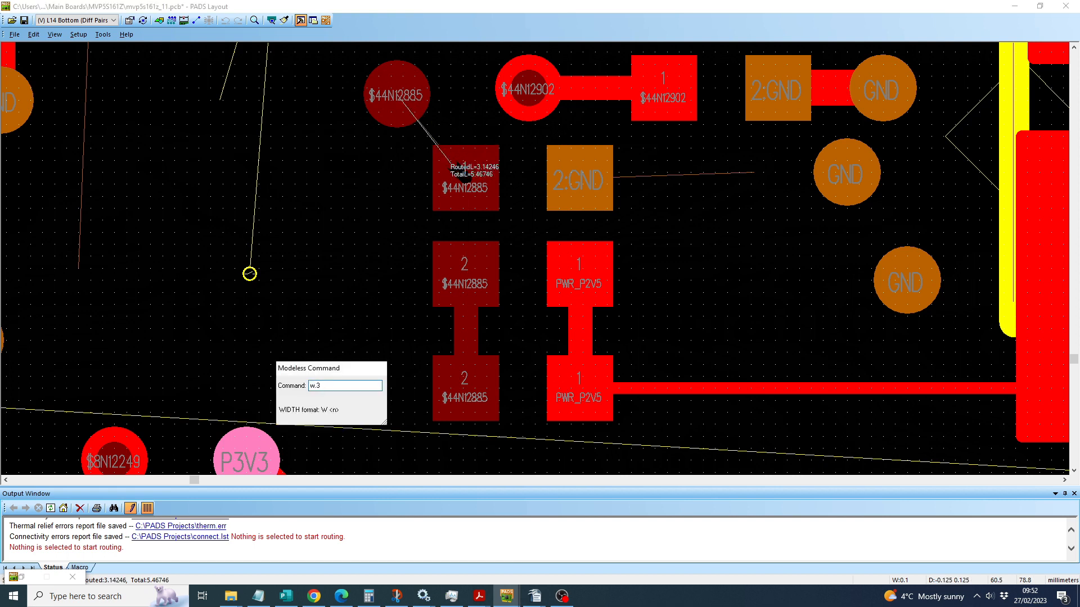
{"action": "type", "text": " 3"}
{"action": "key", "text": "Return"}
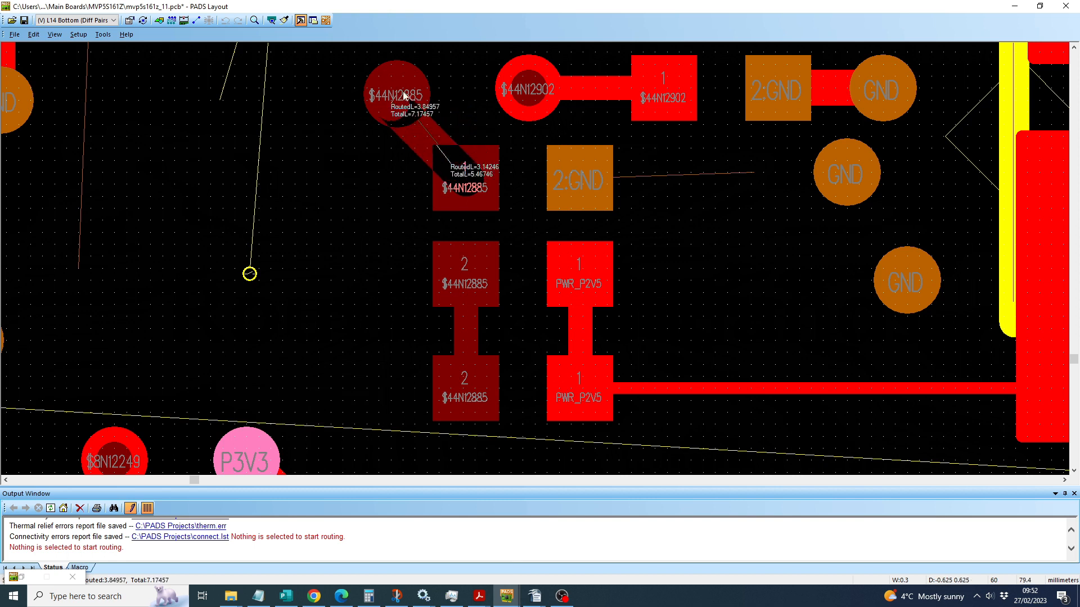
{"action": "left_click", "coordinate": [430, 136]}
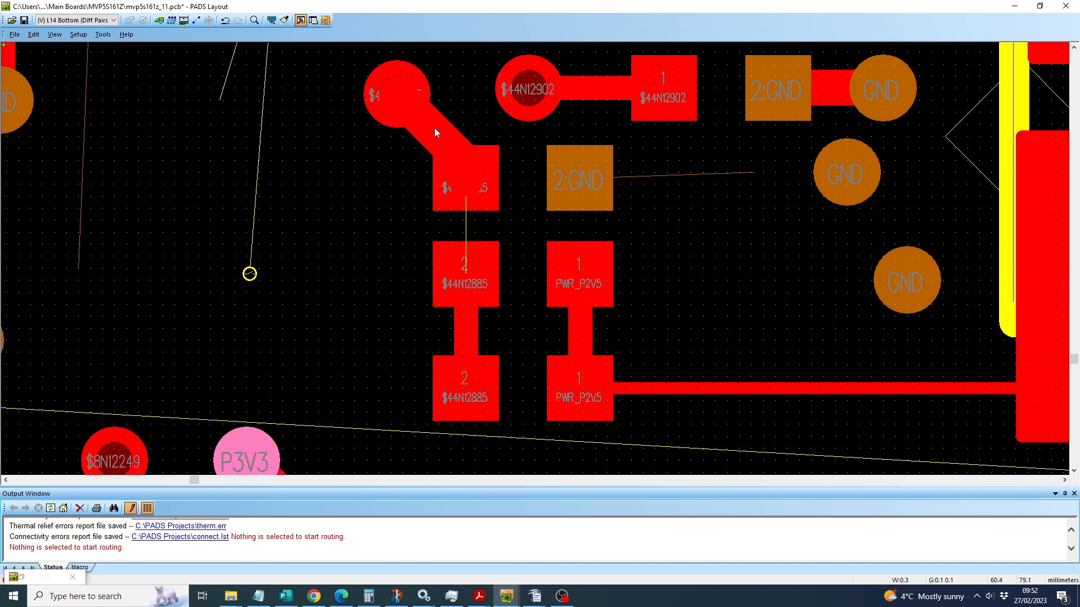
{"action": "left_click", "coordinate": [435, 132]}
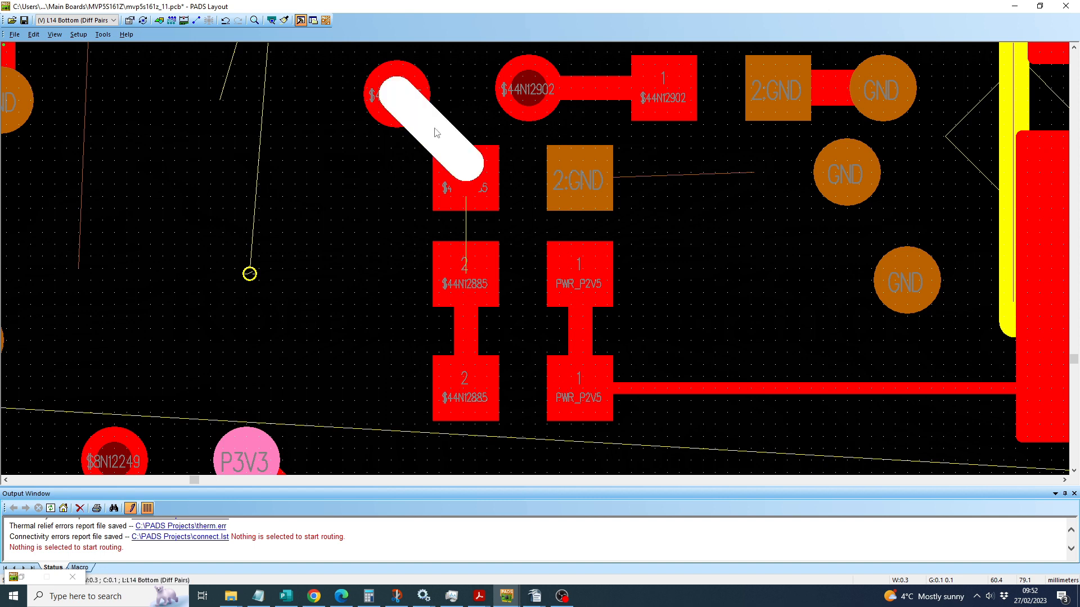
{"action": "key", "text": "Delete"}
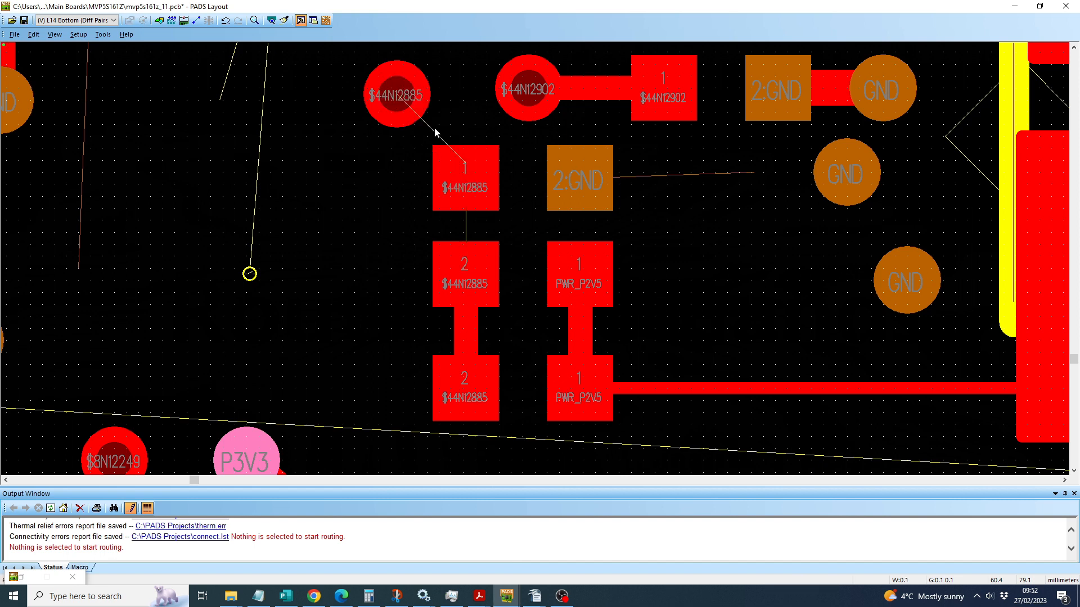
Step: Route a 0.2 mm wide trace at any angle from pad 1 of net $44N12885 to the centre of its via
{"action": "left_click", "coordinate": [458, 186]}
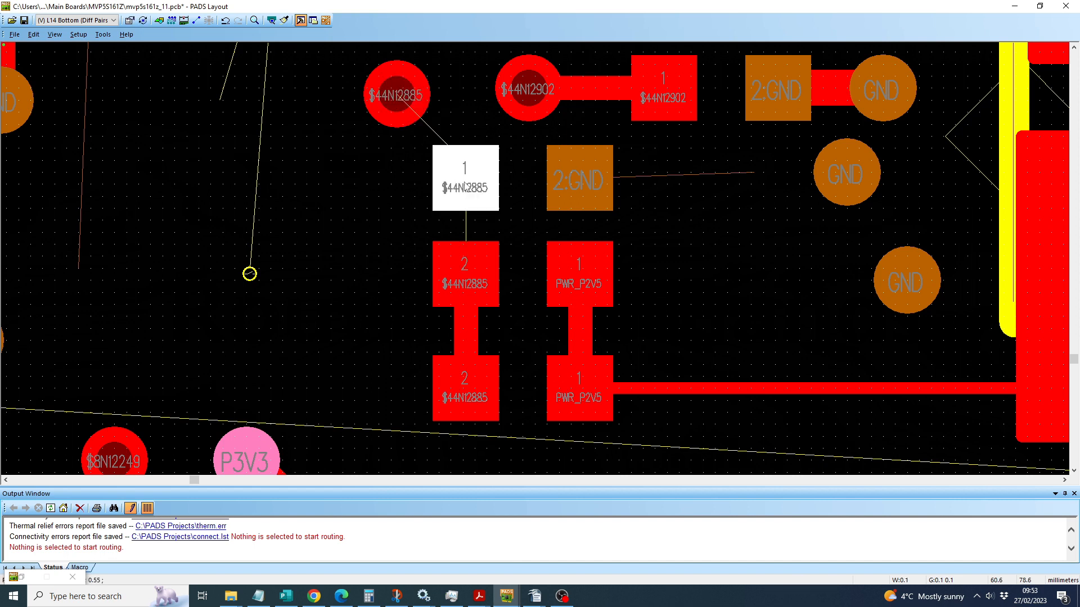
{"action": "key", "text": "F3"}
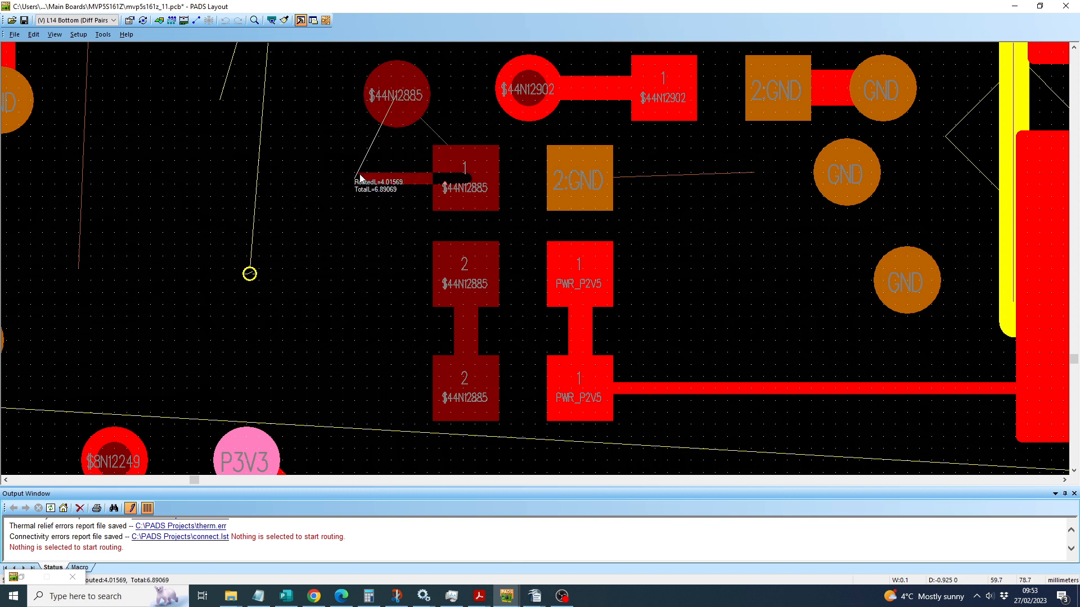
{"action": "type", "text": "aa"}
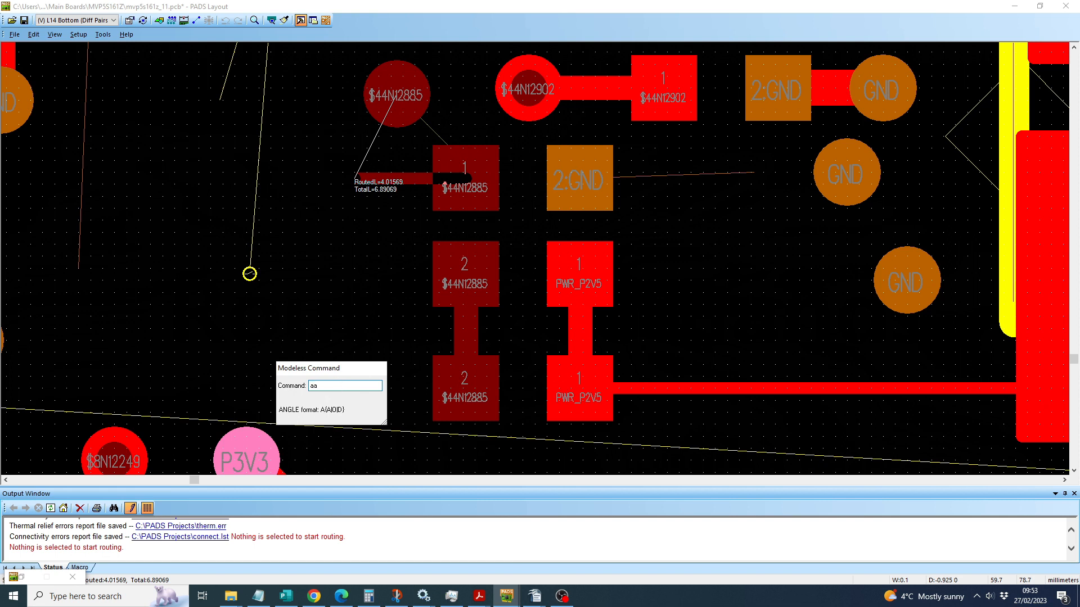
{"action": "key", "text": "Return"}
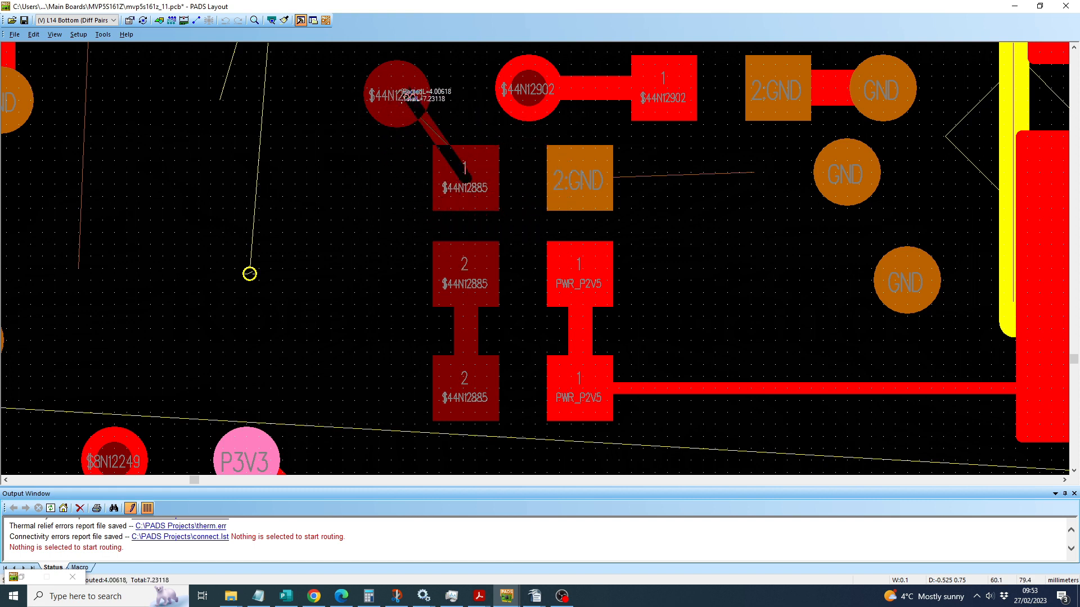
{"action": "type", "text": "w.2"}
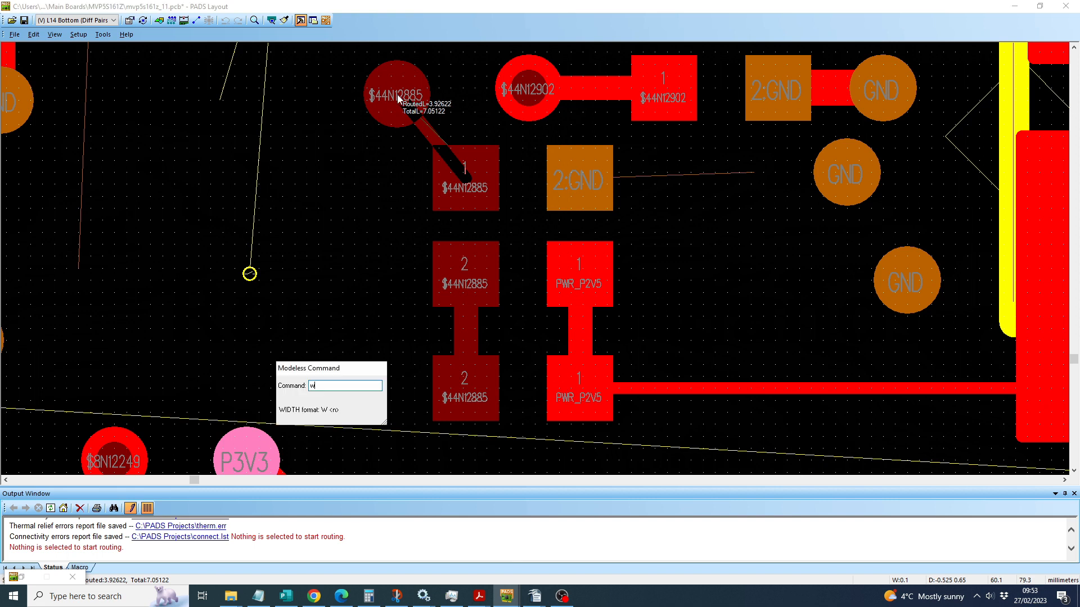
{"action": "key", "text": "Return"}
{"action": "left_click", "coordinate": [398, 96]}
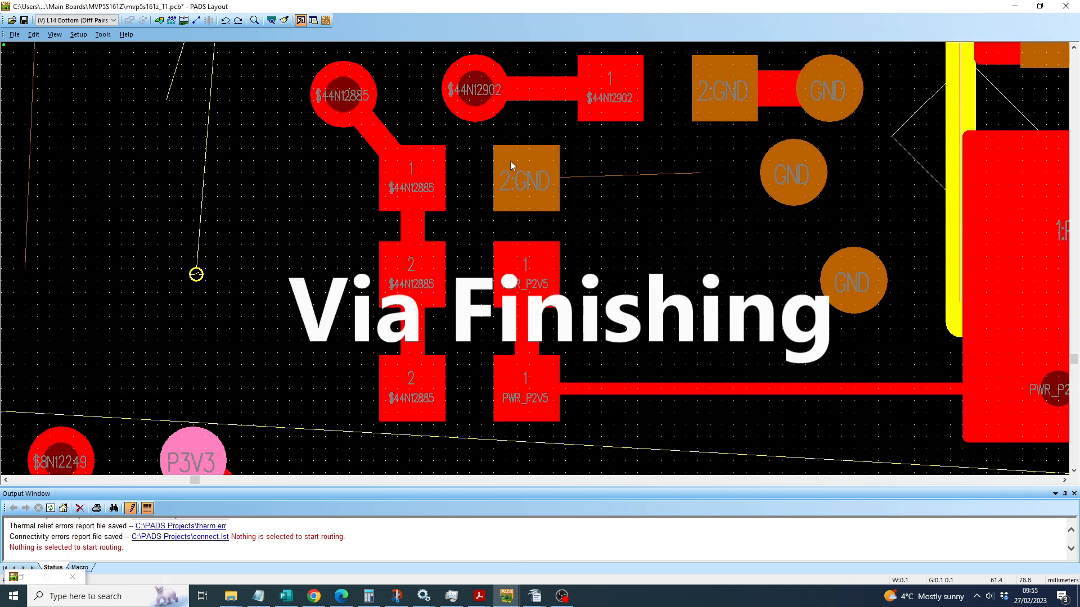
Step: Route a short 0.3 mm wide trace from the unrouted 2:GND pad, end it with a via, and undo the route
{"action": "left_click", "coordinate": [535, 181]}
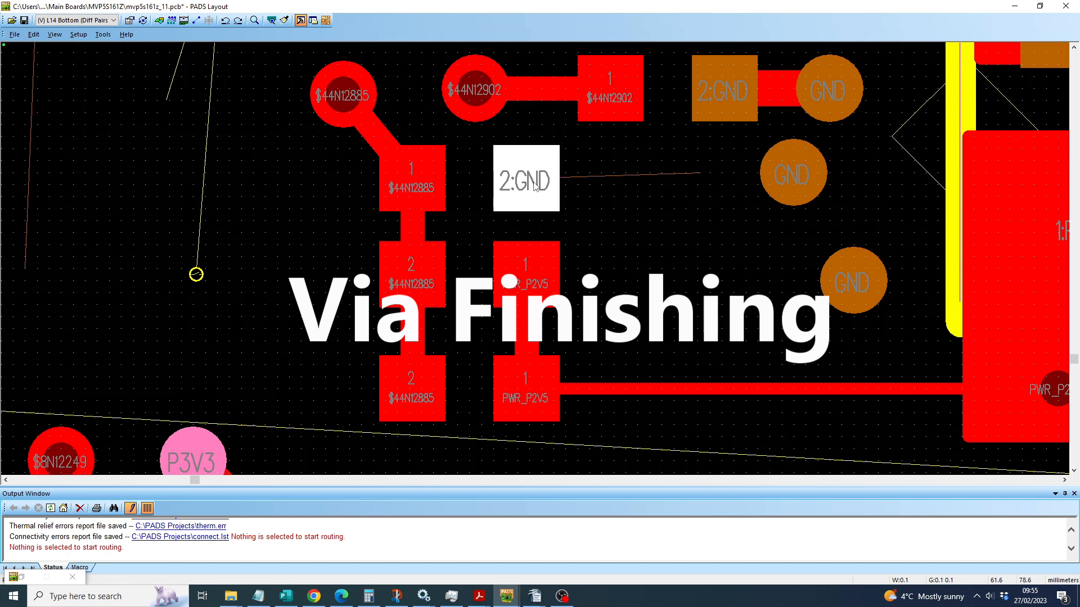
{"action": "key", "text": "F2"}
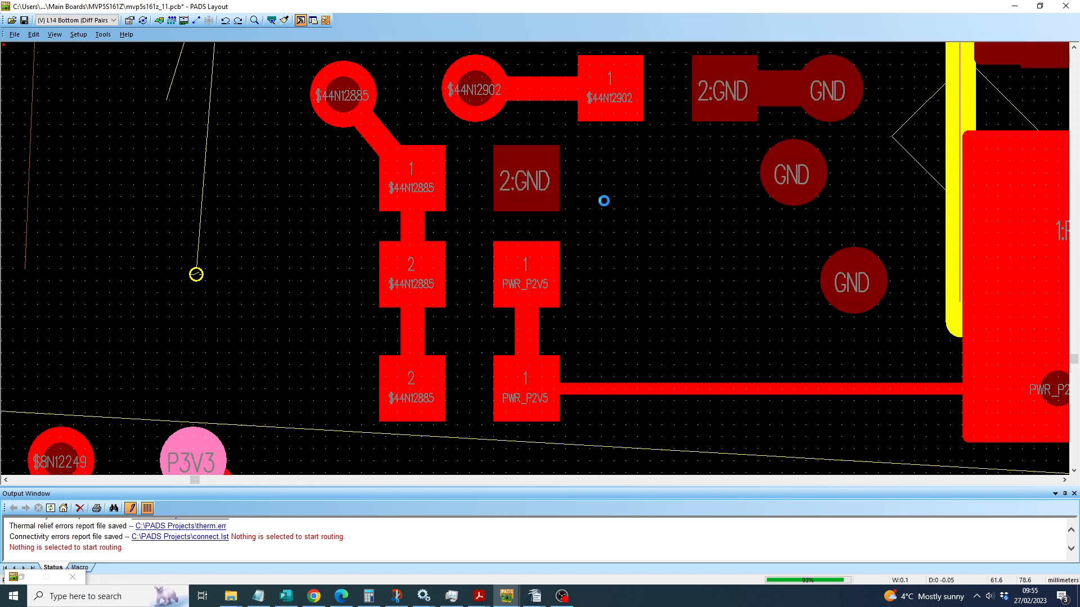
{"action": "type", "text": "w"}
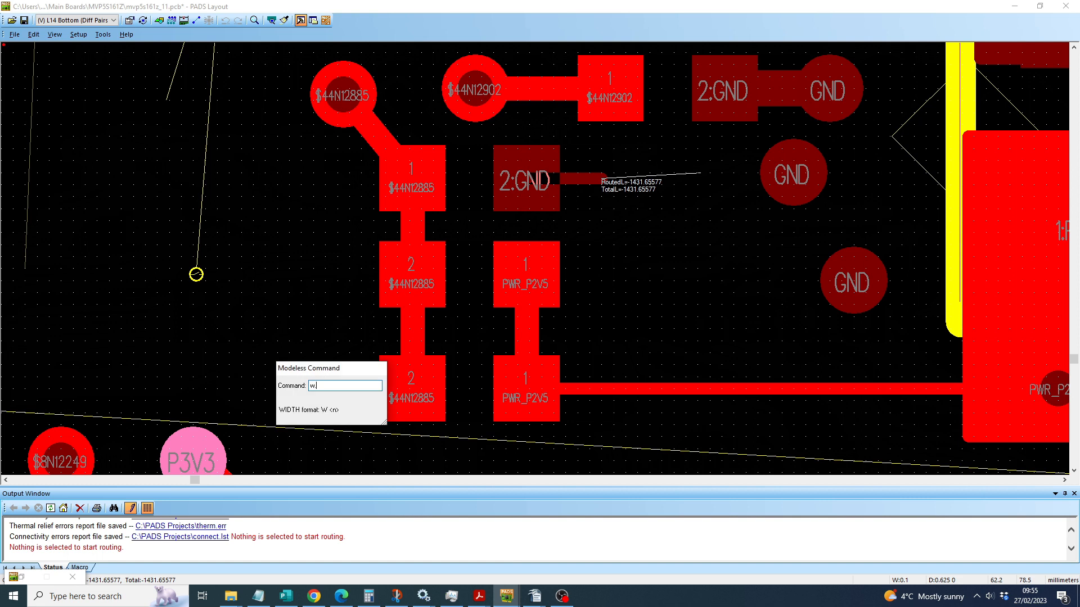
{"action": "type", "text": ".3"}
{"action": "key", "text": "Return"}
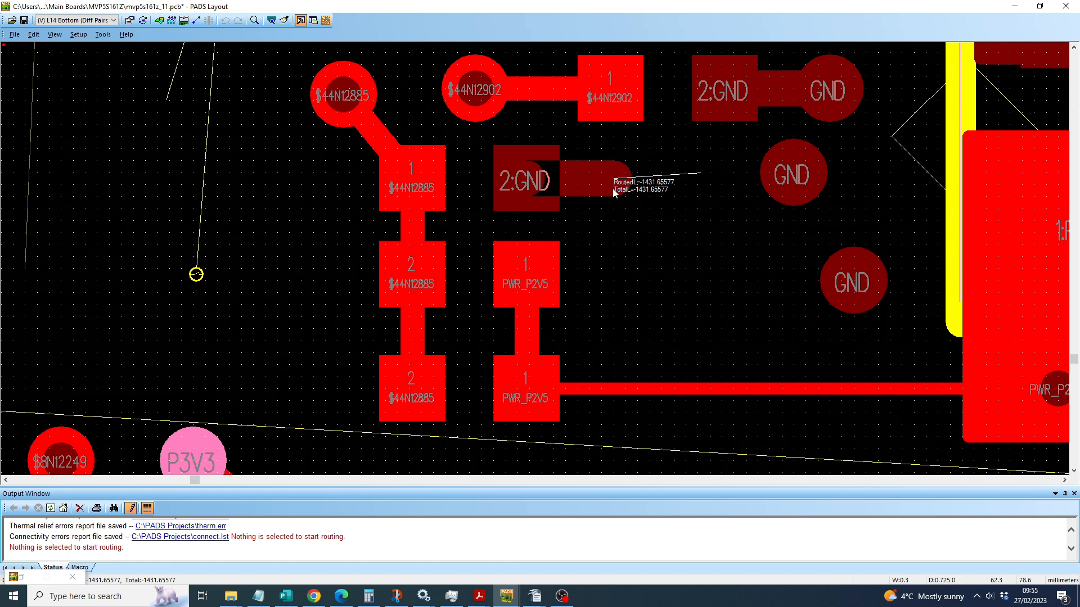
{"action": "left_click", "coordinate": [612, 188], "text": "ctrl"}
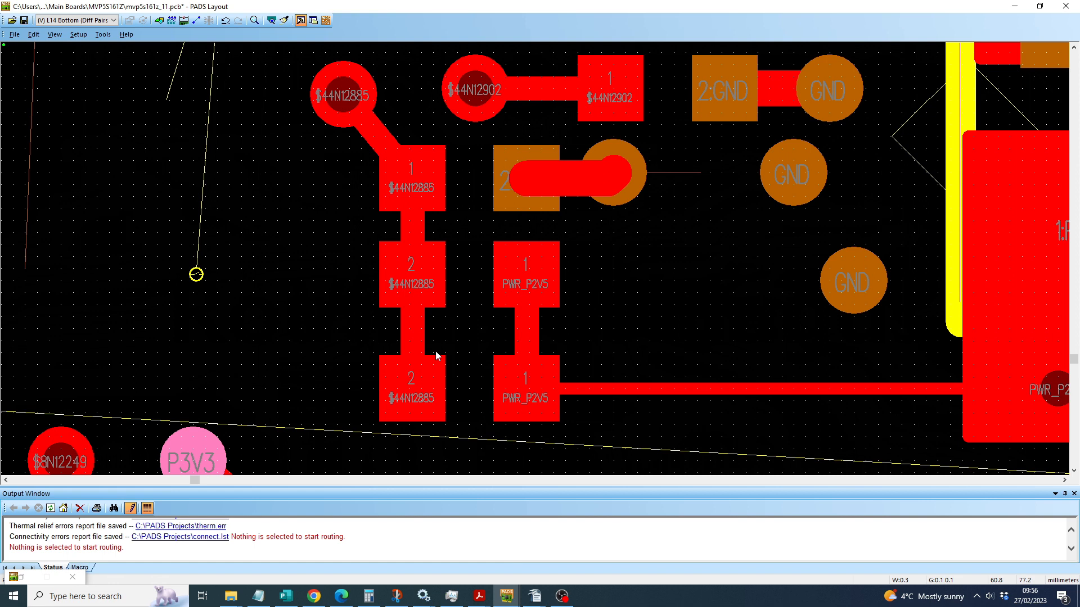
{"action": "key", "text": "ctrl+z"}
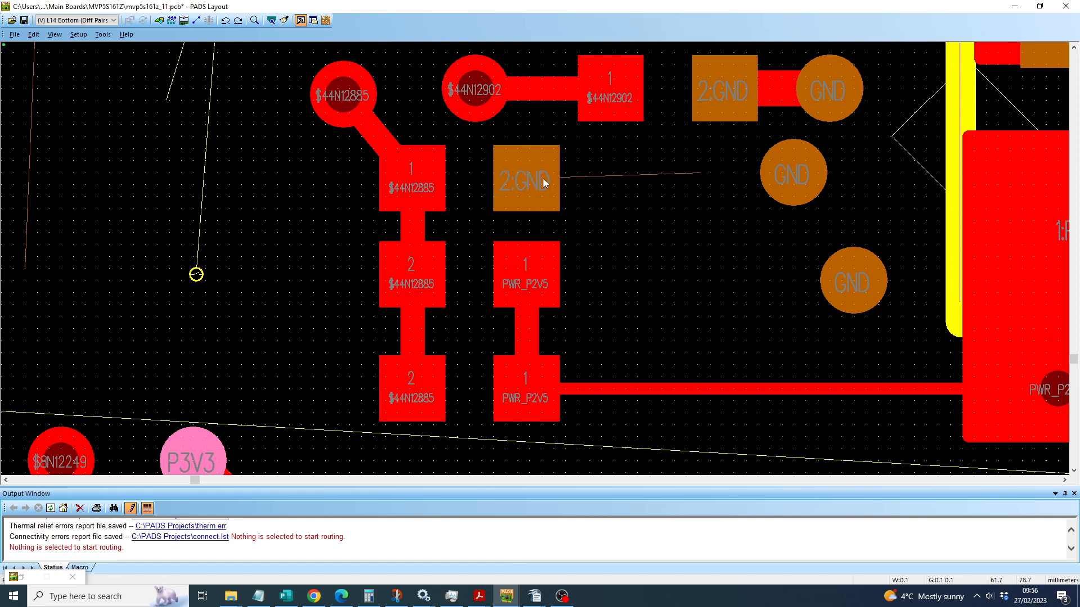
Step: Try routing a 0.3 mm wide trace from the unrouted 2:GND pad through a via and onto the L1 Top layer
{"action": "left_click", "coordinate": [544, 182]}
{"action": "key", "text": "F2"}
{"action": "type", "text": "w.3"}
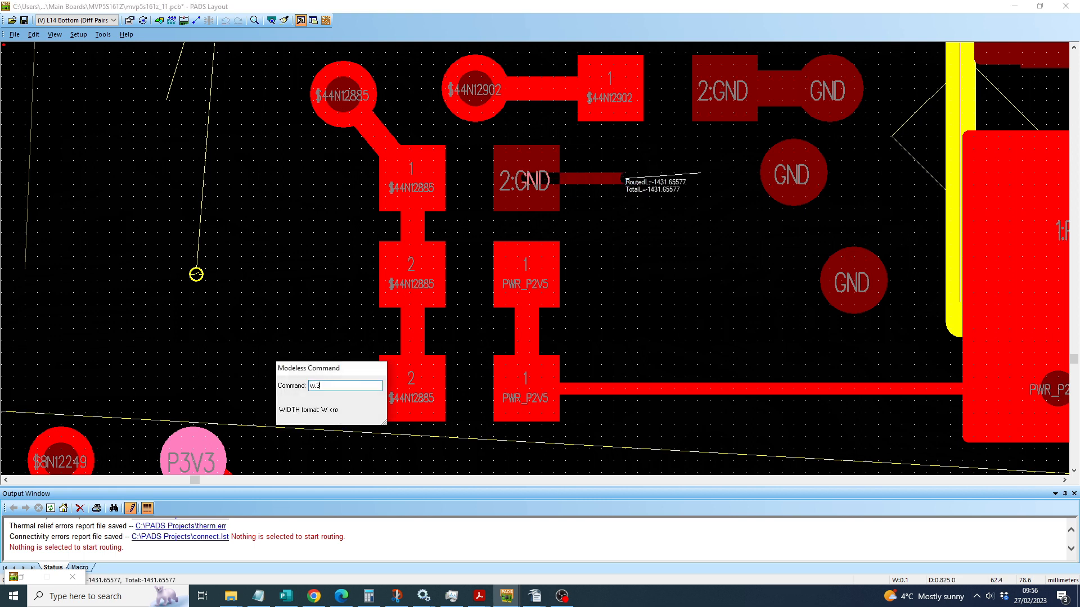
{"action": "key", "text": "Return"}
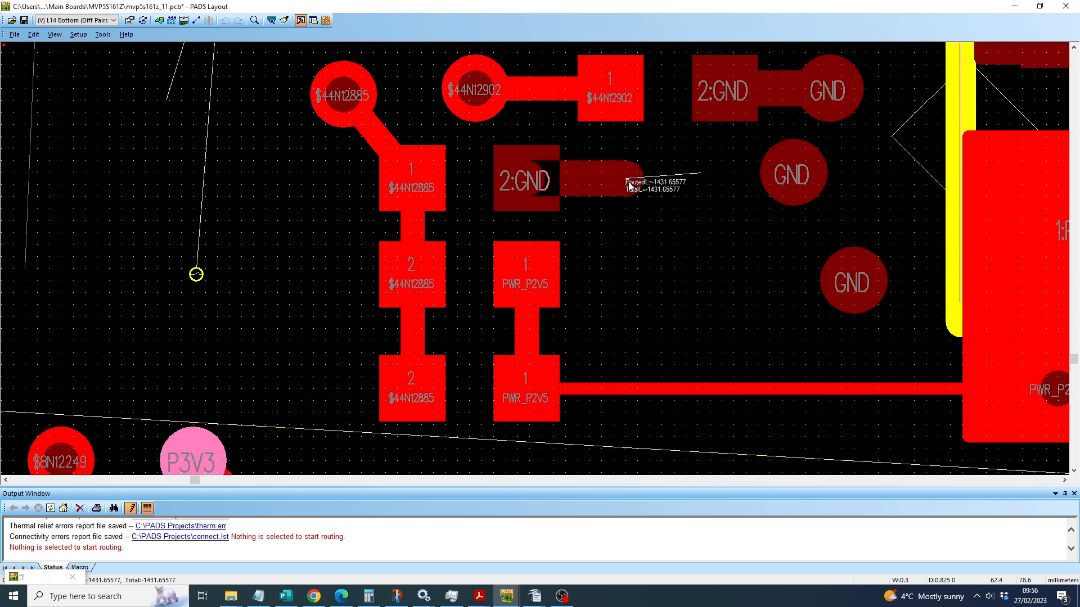
{"action": "key", "text": "F4"}
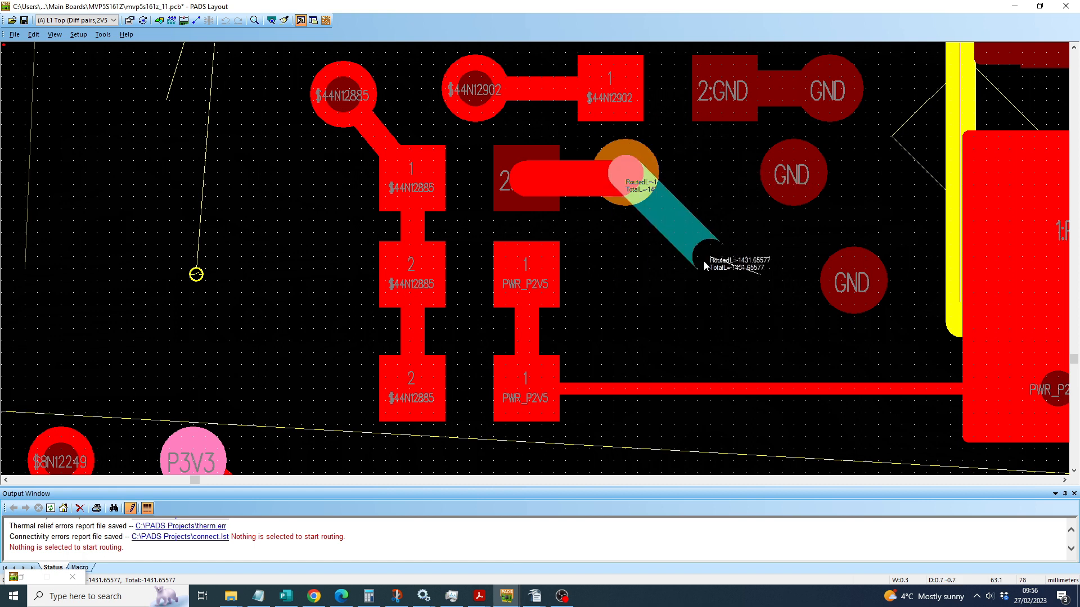
{"action": "key", "text": "Escape"}
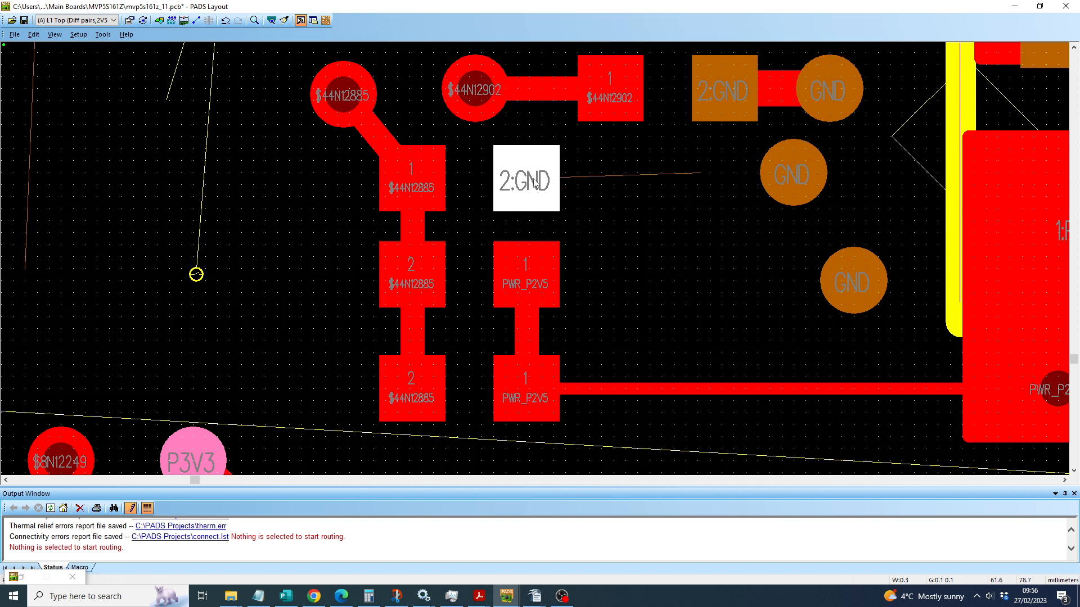
Step: Route a 0.1 mm wide trace from the unrouted 2:GND pad, add a via, and switch the continuing route to layer 5
{"action": "key", "text": "F2"}
{"action": "left_click", "coordinate": [601, 178], "text": "shift"}
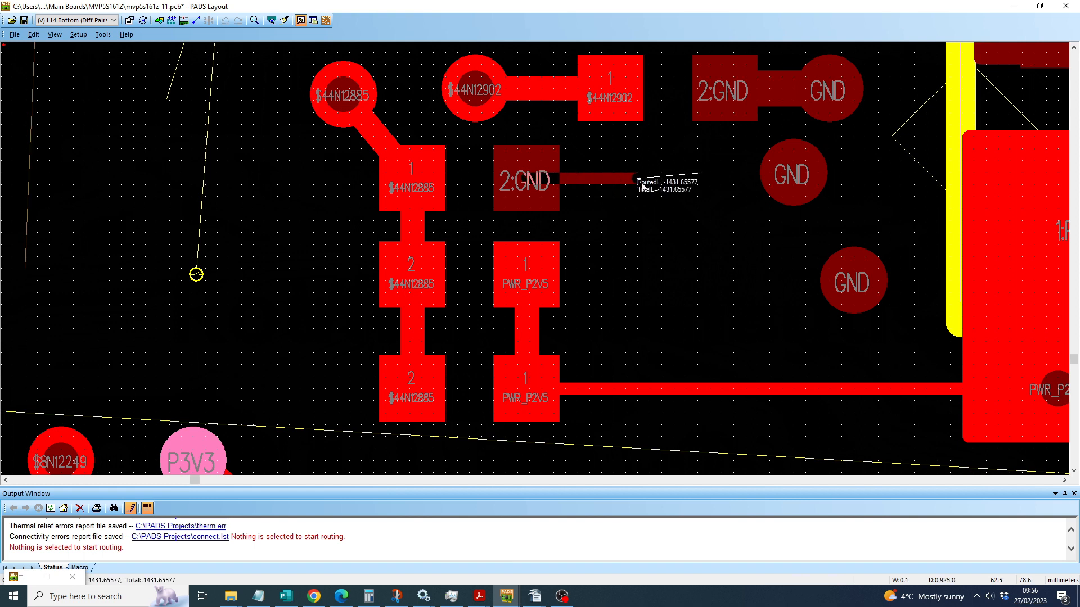
{"action": "left_click", "coordinate": [642, 183], "text": "shift"}
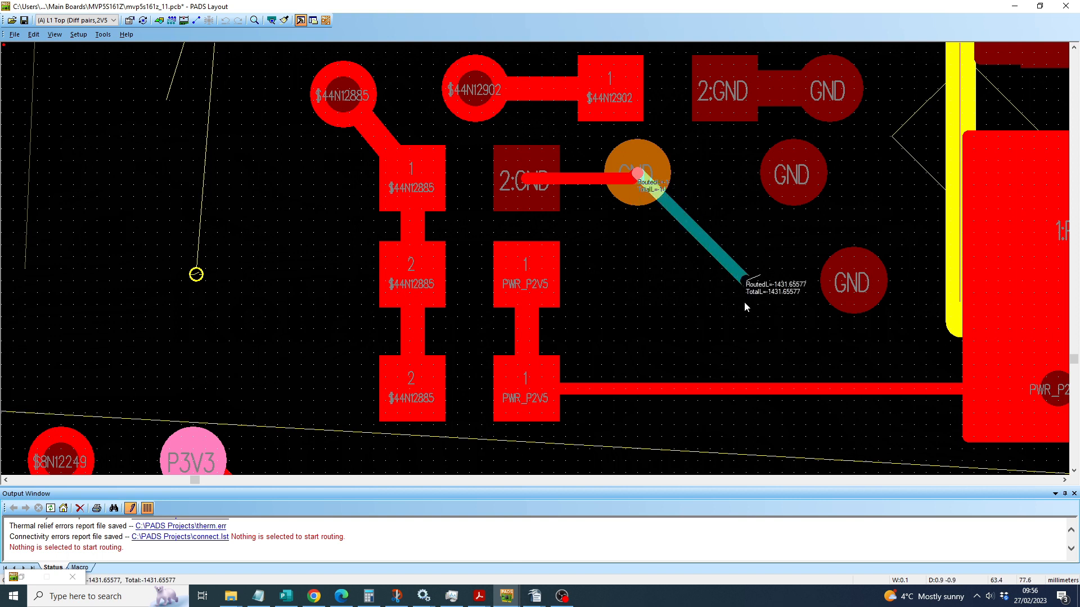
{"action": "type", "text": "l"}
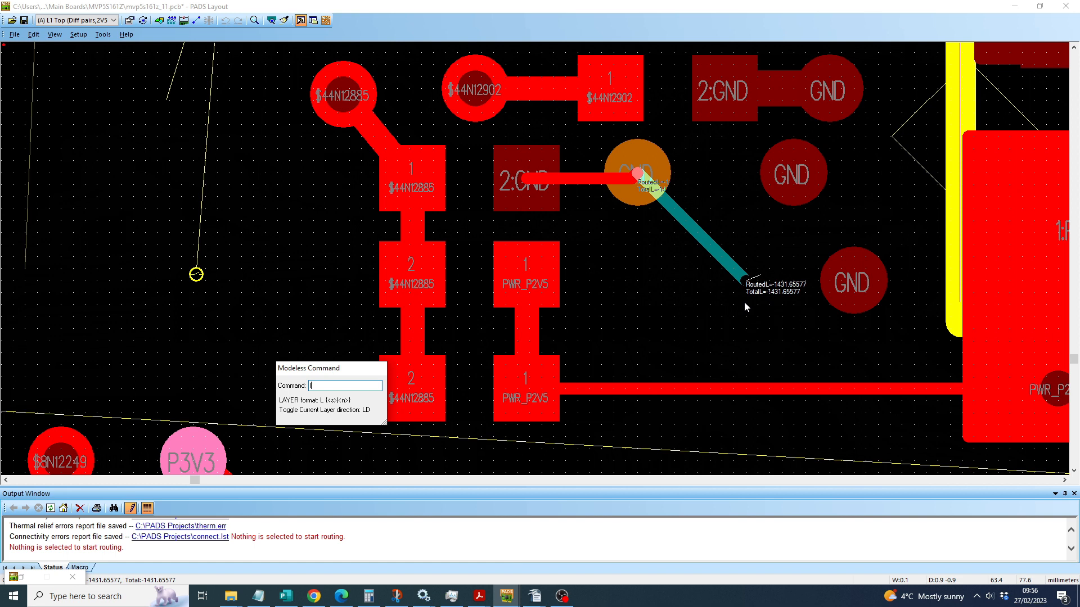
{"action": "type", "text": "5"}
{"action": "key", "text": "Return"}
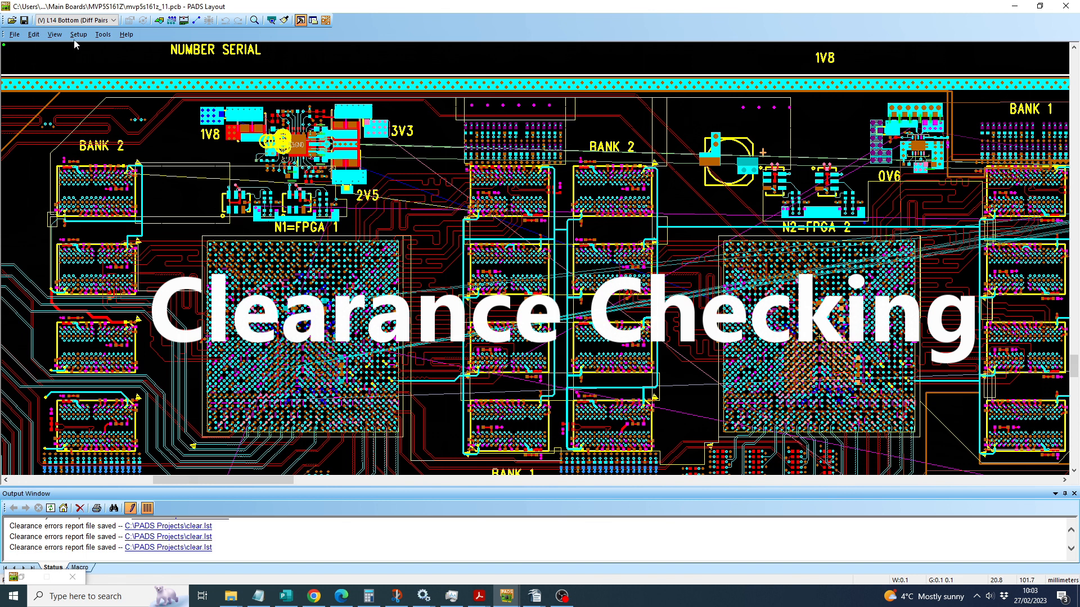
{"action": "left_click", "coordinate": [102, 34]}
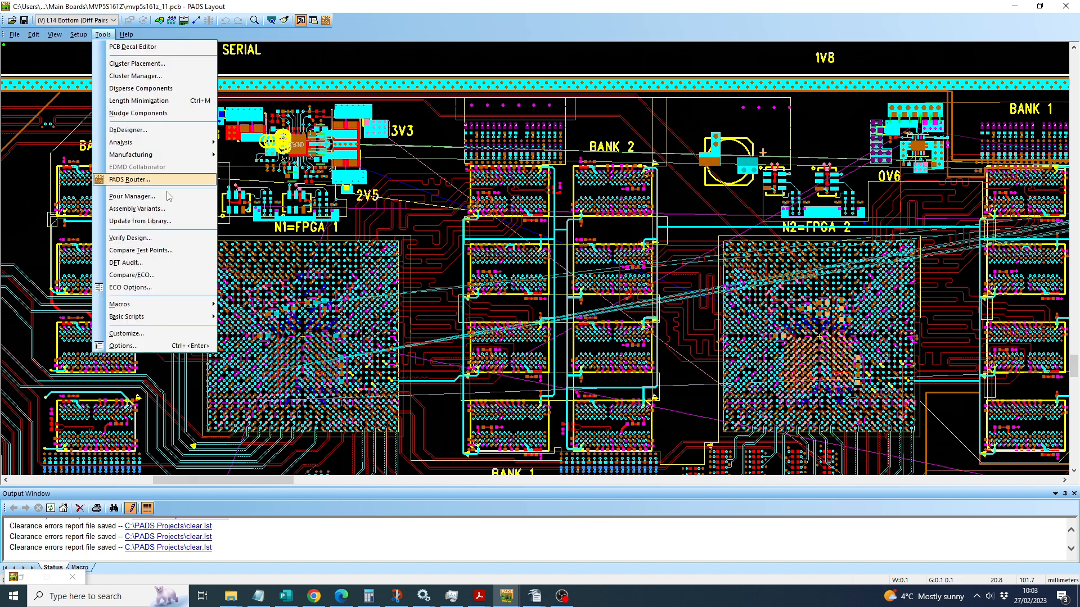
{"action": "left_click", "coordinate": [163, 238]}
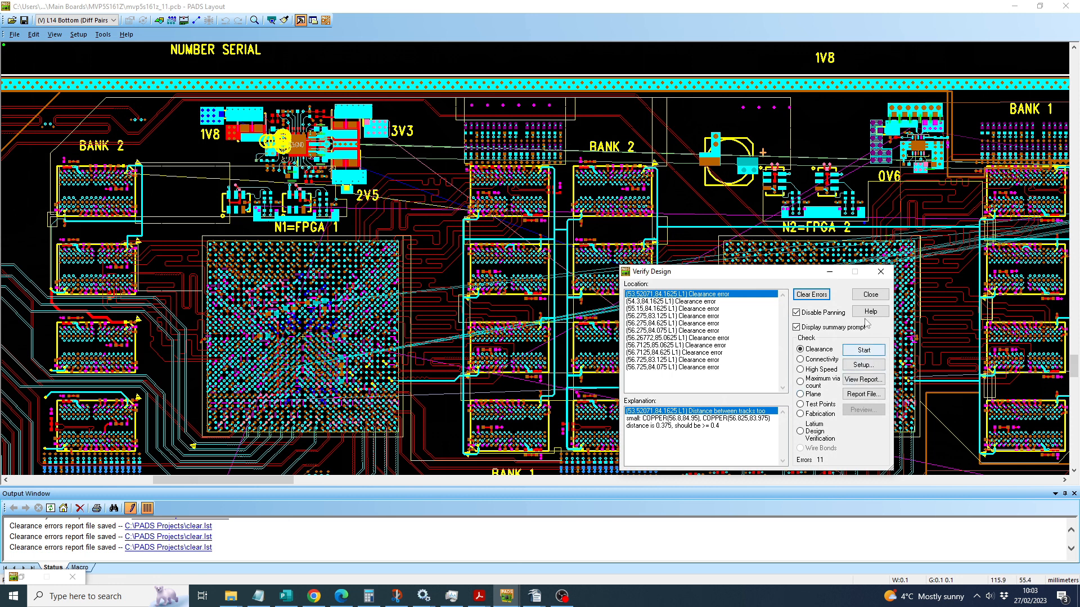
{"action": "left_click", "coordinate": [871, 295]}
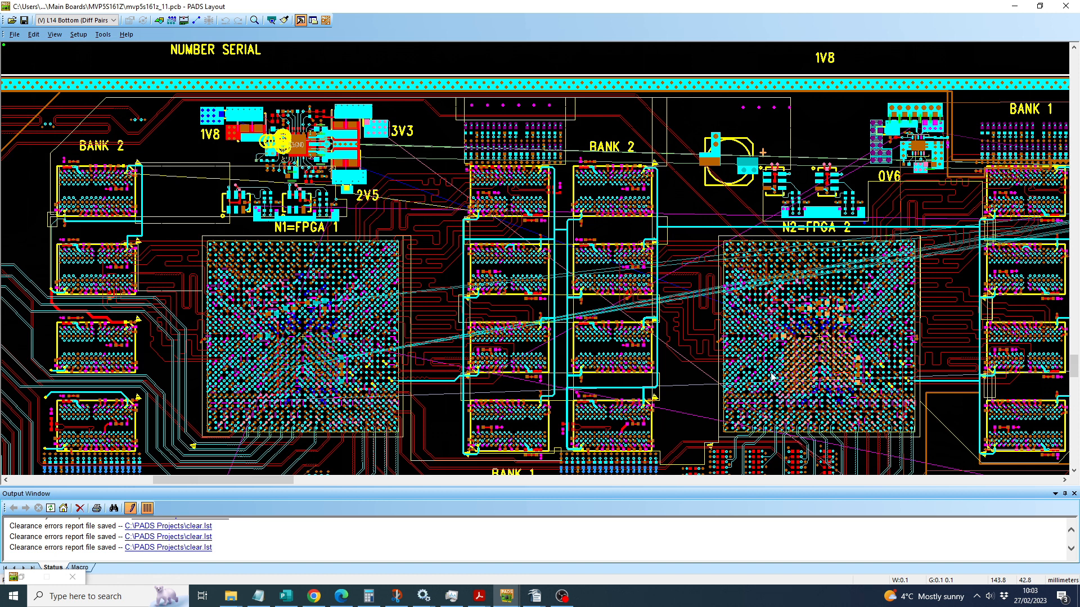
Step: Clear the existing design verification errors and run a clearance check with the whole board in the current window
{"action": "key", "text": "Home"}
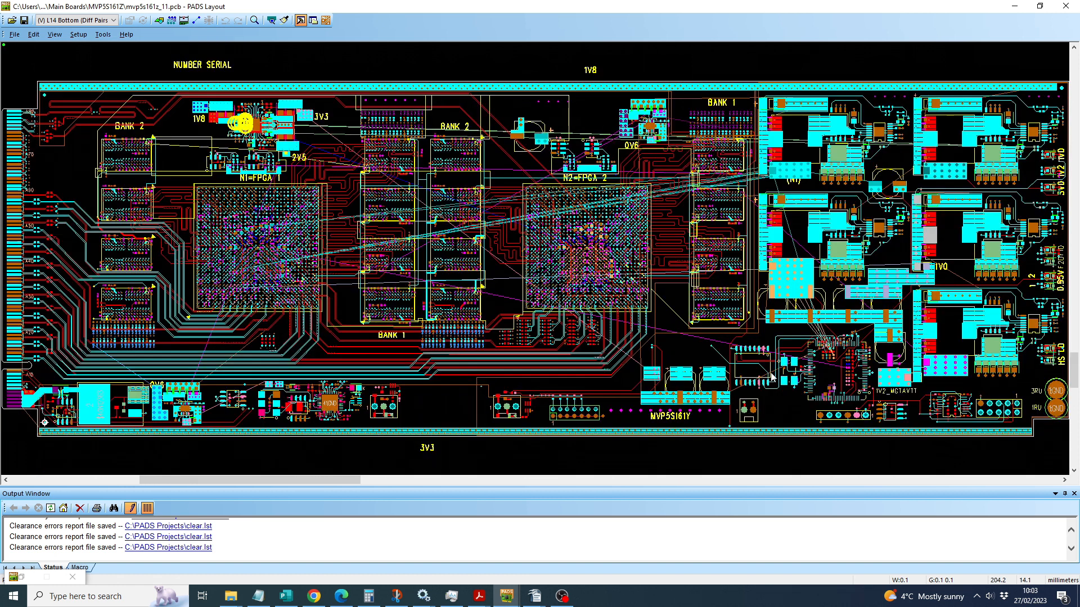
{"action": "left_click", "coordinate": [102, 35]}
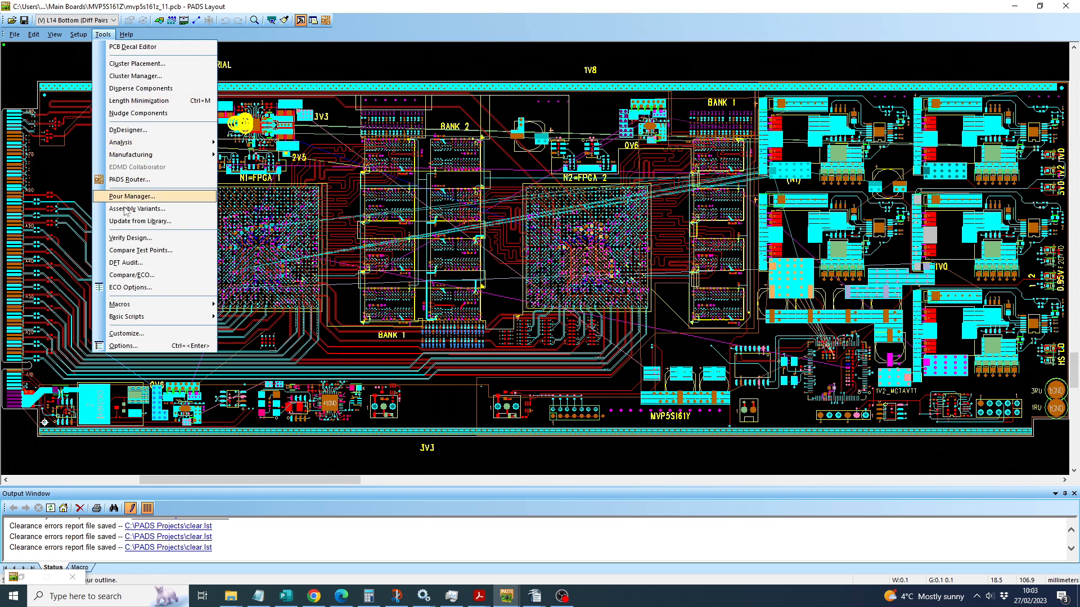
{"action": "left_click", "coordinate": [129, 238]}
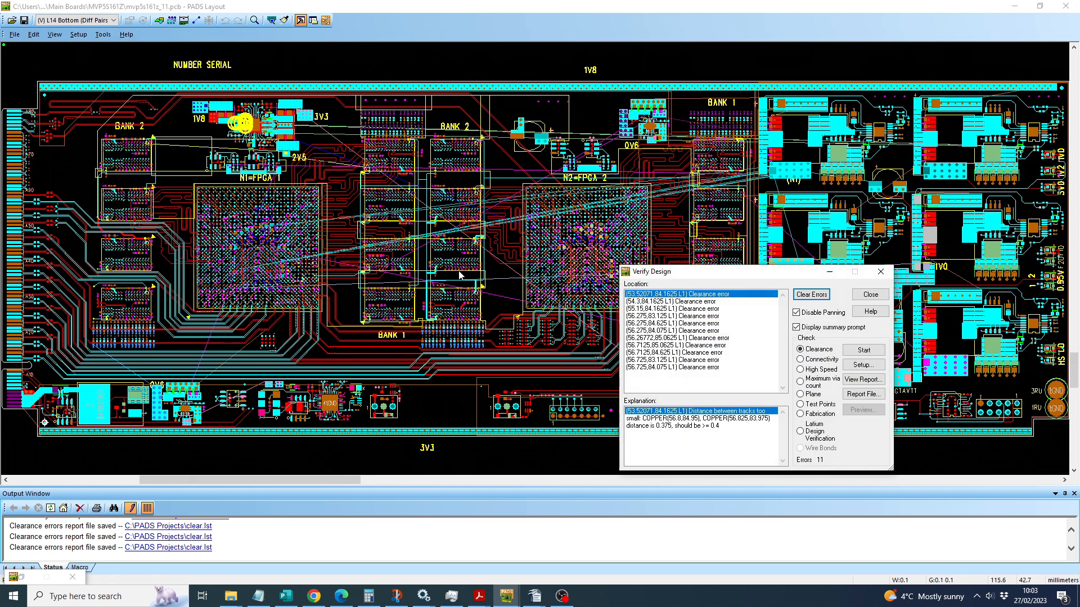
{"action": "left_click", "coordinate": [812, 295]}
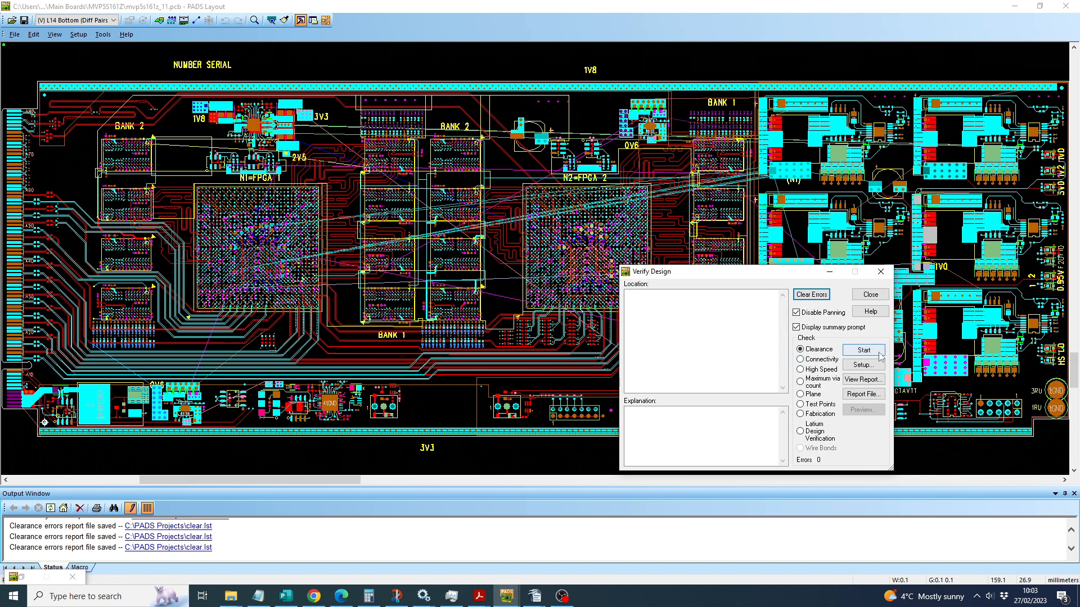
{"action": "left_click", "coordinate": [865, 352]}
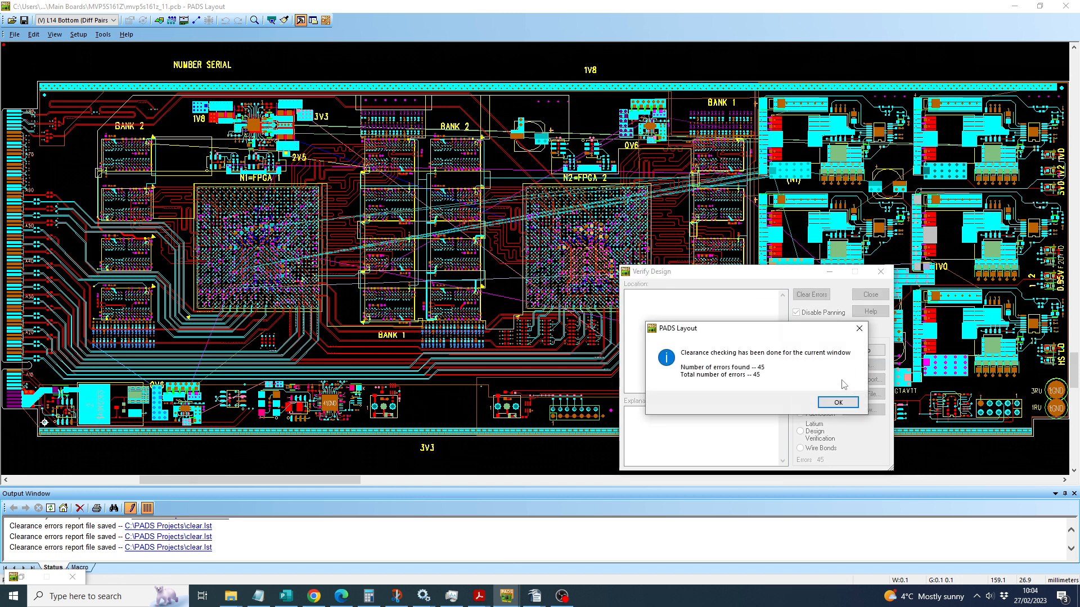
Step: Dismiss the clearance summary and examine the error markers around FPGA 2, down to the one beside the P3V3 via near ball AB9
{"action": "left_click", "coordinate": [838, 403]}
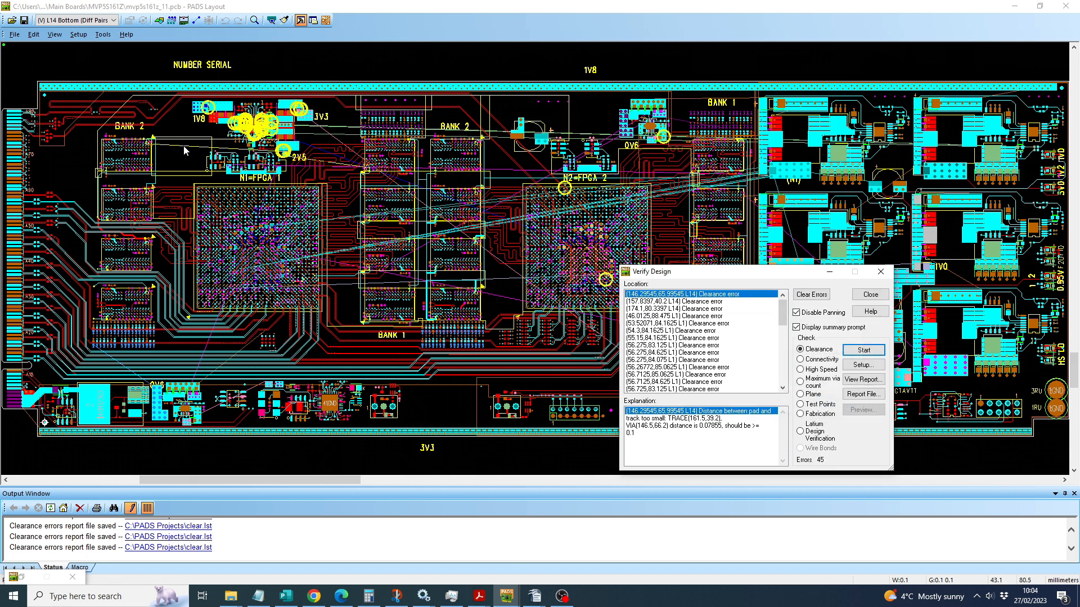
{"action": "scroll", "coordinate": [585, 203], "scroll_direction": "up", "scroll_amount": 1}
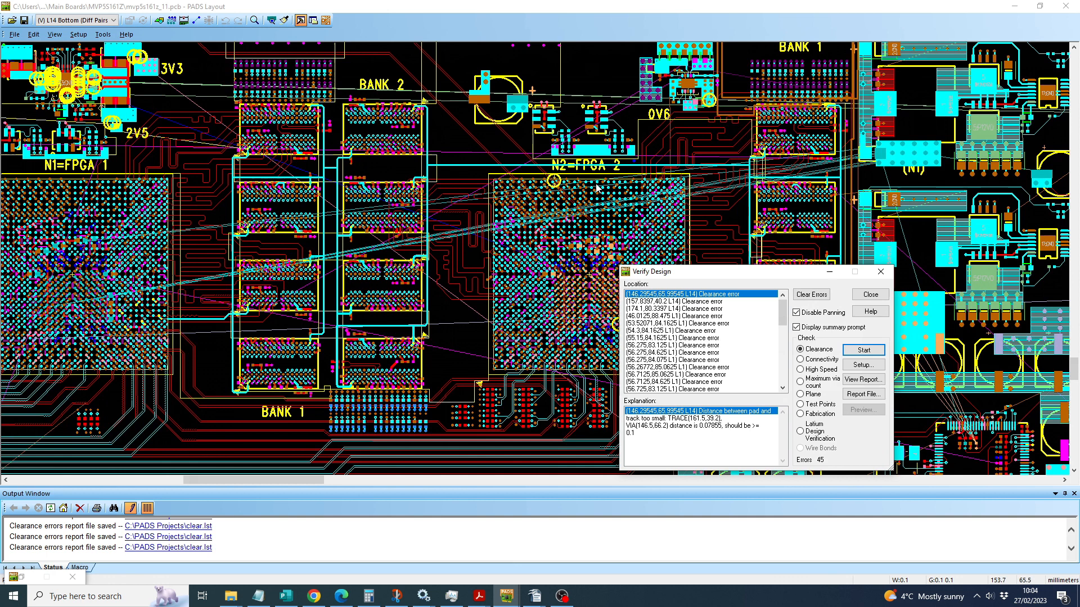
{"action": "scroll", "coordinate": [585, 187], "scroll_direction": "up", "scroll_amount": 1}
{"action": "scroll", "coordinate": [585, 187], "scroll_direction": "down", "scroll_amount": 3}
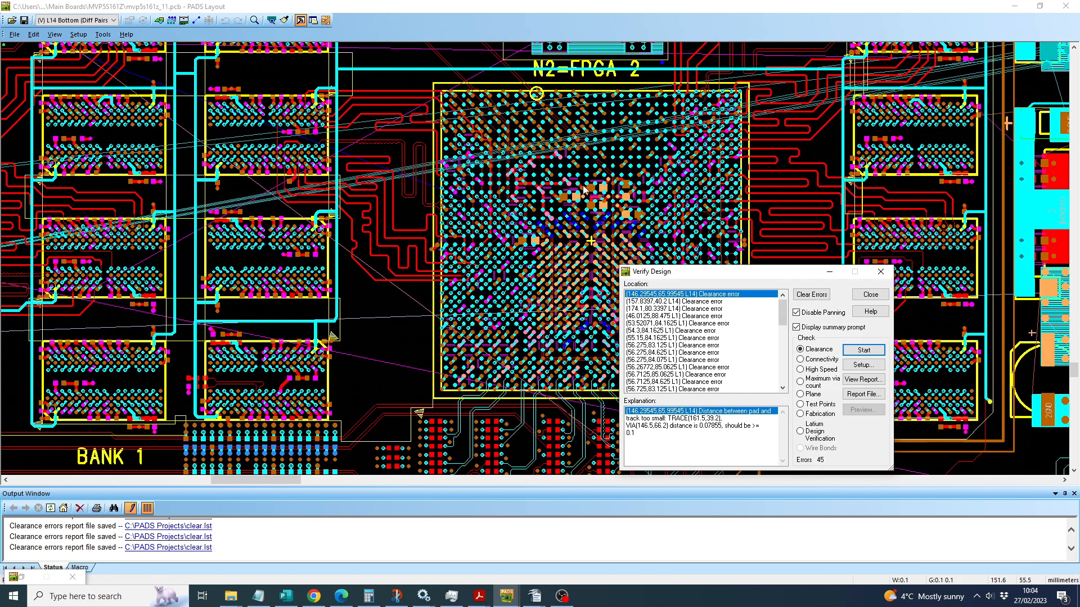
{"action": "scroll", "coordinate": [599, 202], "scroll_direction": "down", "scroll_amount": 2}
{"action": "scroll", "coordinate": [599, 202], "scroll_direction": "down", "scroll_amount": 2}
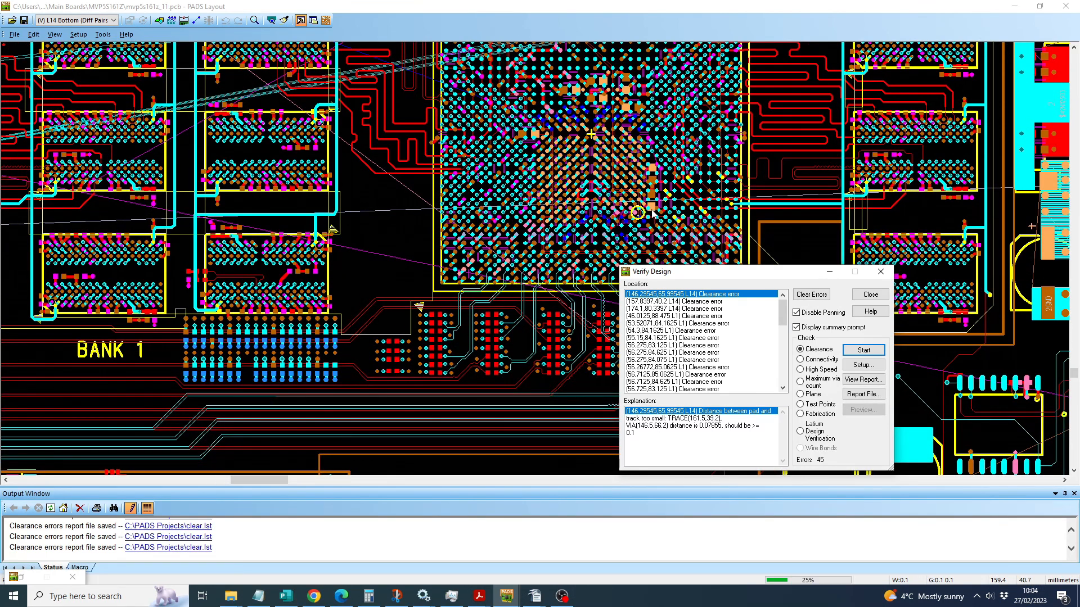
{"action": "scroll", "coordinate": [634, 225], "scroll_direction": "up", "scroll_amount": 1}
{"action": "scroll", "coordinate": [634, 225], "scroll_direction": "up", "scroll_amount": 1}
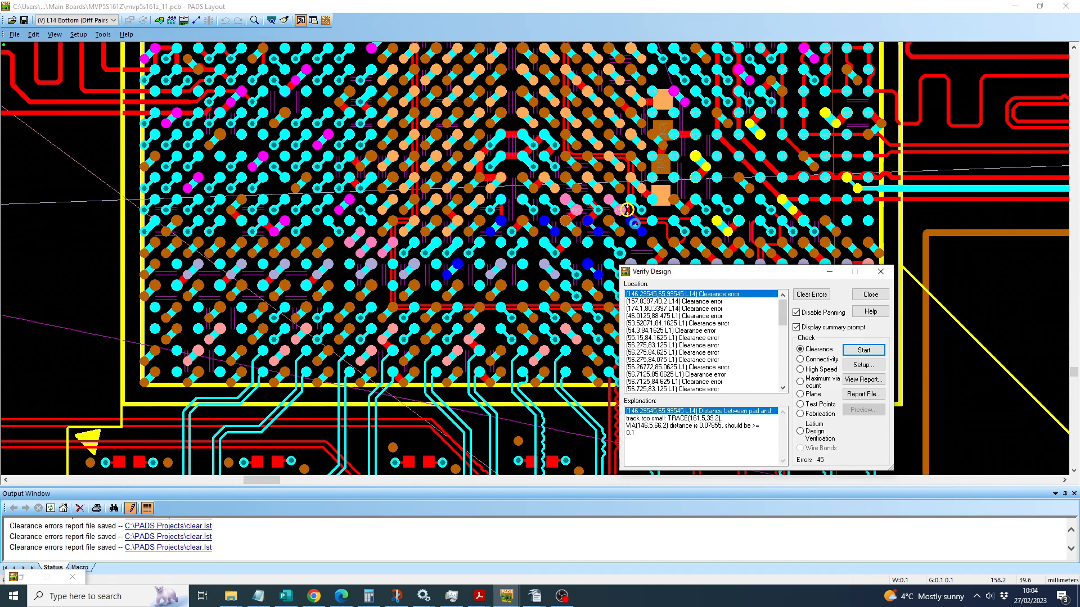
{"action": "scroll", "coordinate": [635, 223], "scroll_direction": "up", "scroll_amount": 1}
{"action": "scroll", "coordinate": [635, 224], "scroll_direction": "up", "scroll_amount": 2}
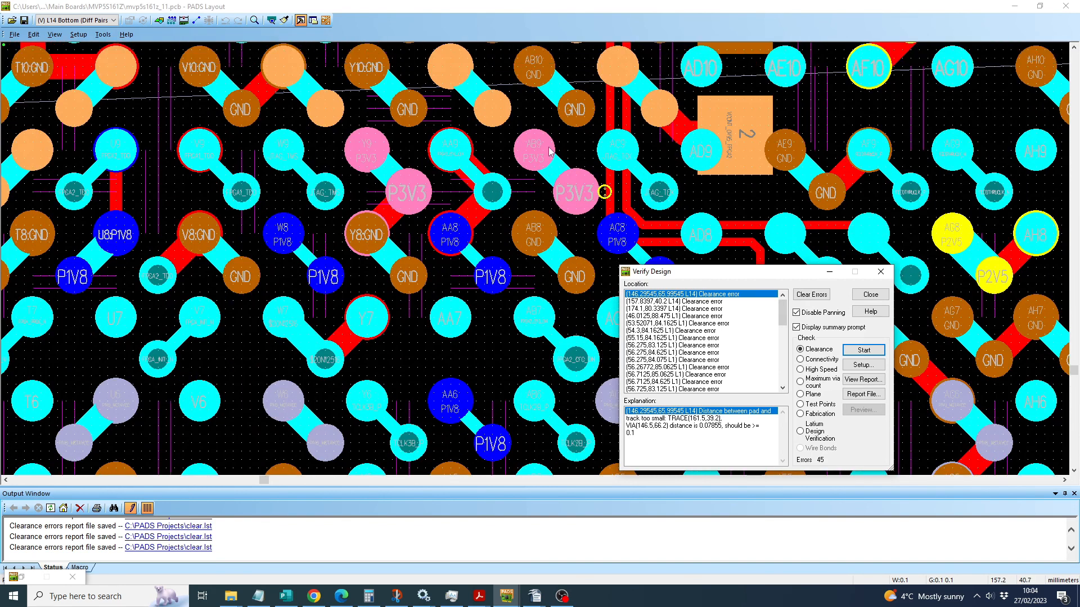
{"action": "scroll", "coordinate": [550, 150], "scroll_direction": "up", "scroll_amount": 2}
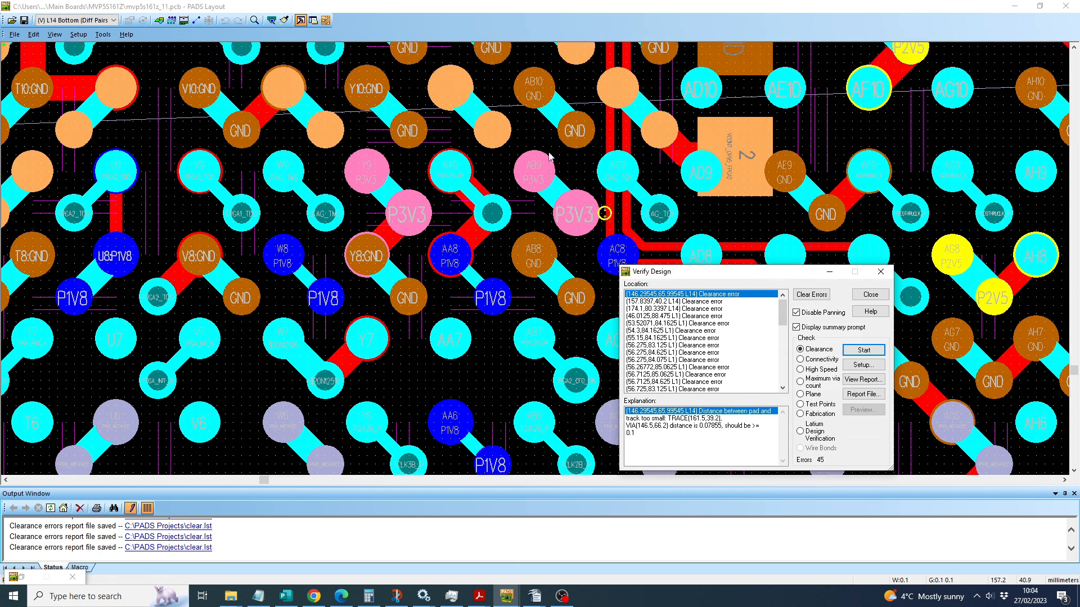
{"action": "left_click", "coordinate": [578, 227]}
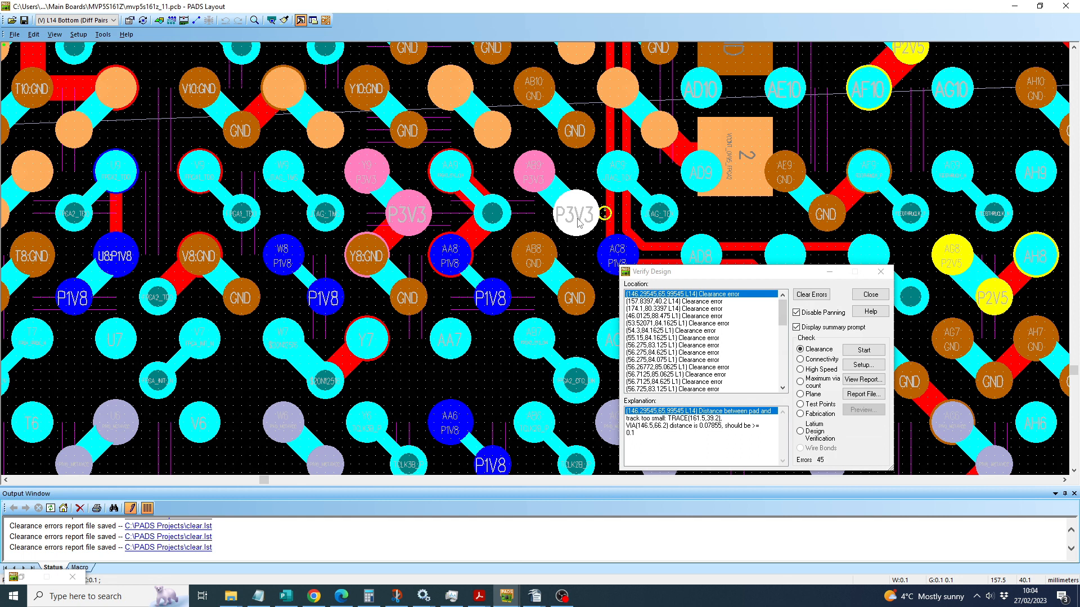
{"action": "key", "text": "F2"}
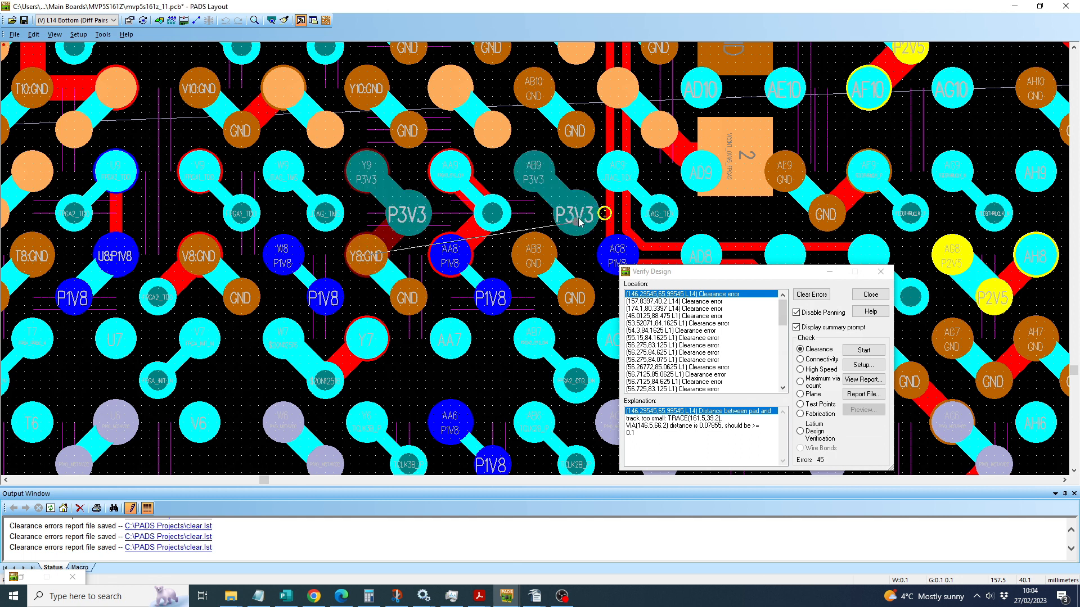
{"action": "key", "text": "Escape"}
Step: Change the via type of the P3V3 via next to the clearance error marker to VIA_42_25
{"action": "left_click", "coordinate": [578, 218]}
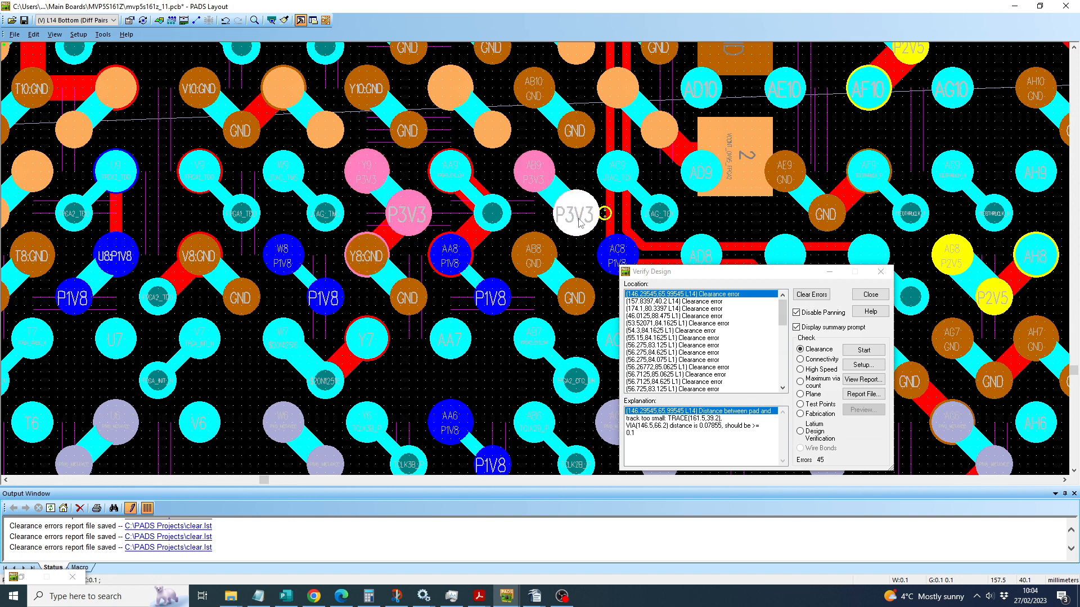
{"action": "double_click", "coordinate": [579, 219]}
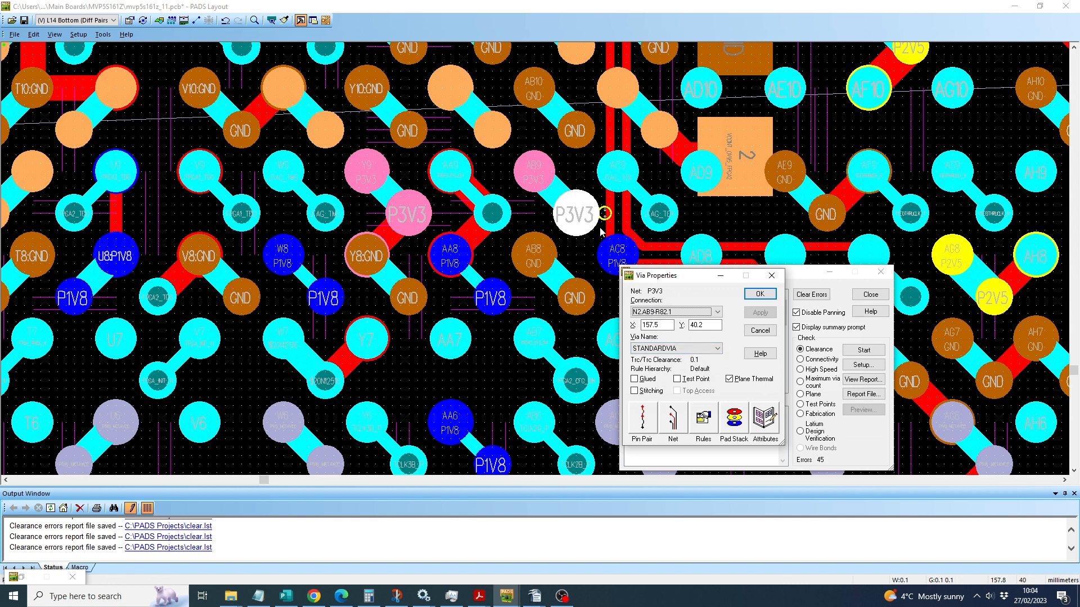
{"action": "left_click", "coordinate": [673, 348]}
{"action": "left_click", "coordinate": [652, 366]}
{"action": "left_click", "coordinate": [756, 314]}
{"action": "left_click", "coordinate": [759, 293]}
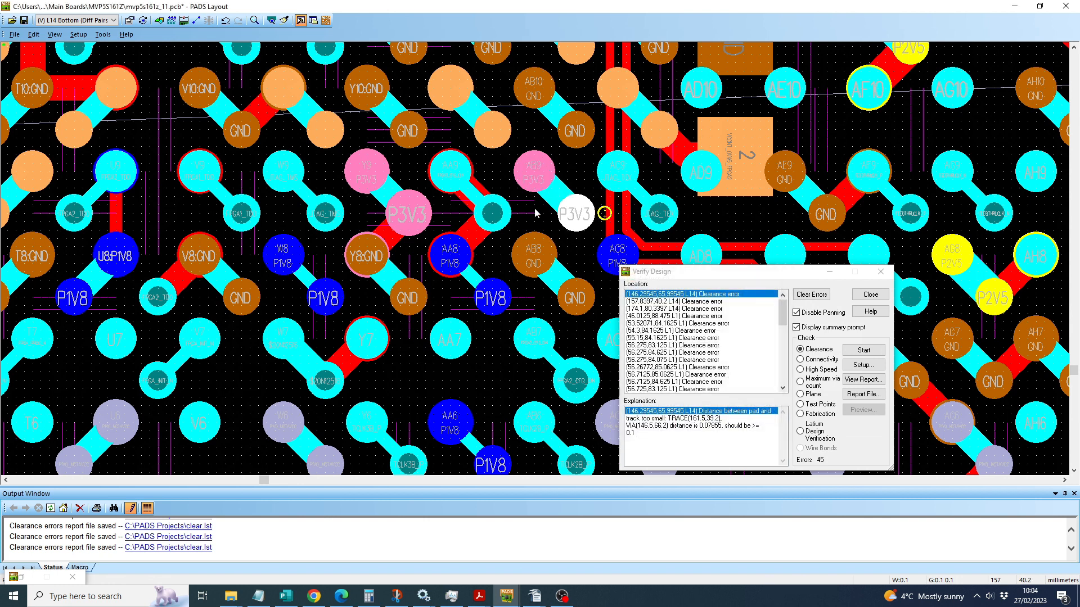
Step: Examine the clearance error markers around the 33:GND power chip between the 1V8 and 3V3 areas, down to its pins 25 to 30
{"action": "scroll", "coordinate": [550, 176], "scroll_direction": "down", "scroll_amount": 2}
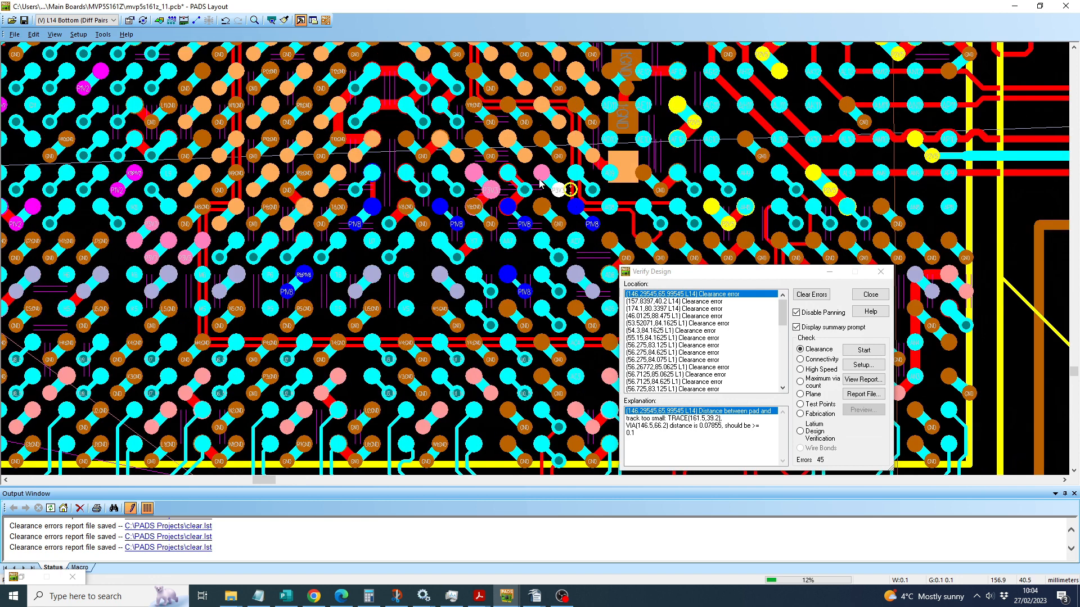
{"action": "scroll", "coordinate": [540, 183], "scroll_direction": "down", "scroll_amount": 5}
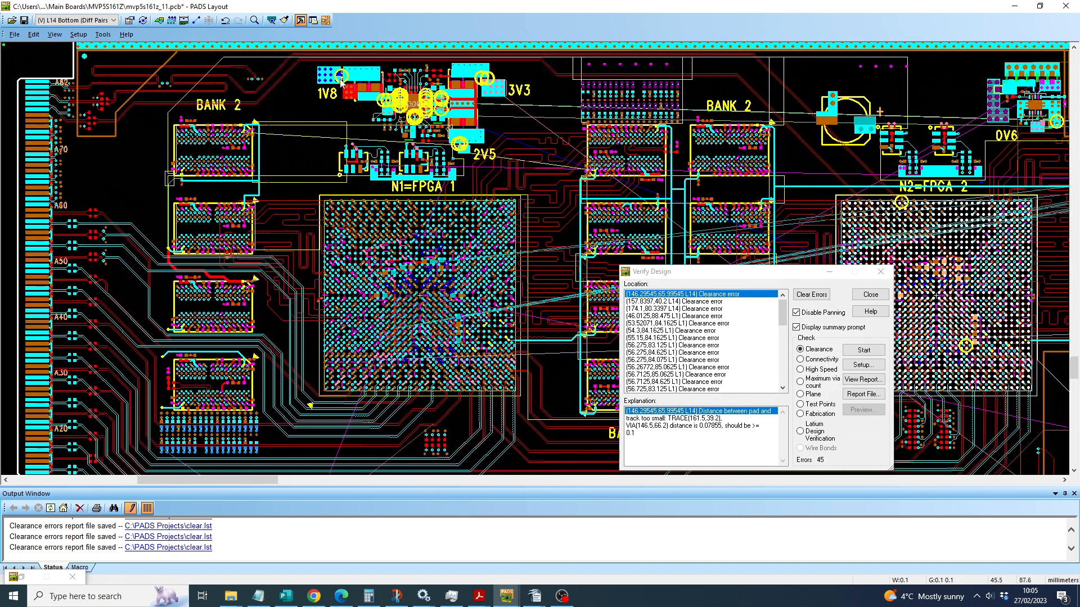
{"action": "scroll", "coordinate": [340, 84], "scroll_direction": "up", "scroll_amount": 2}
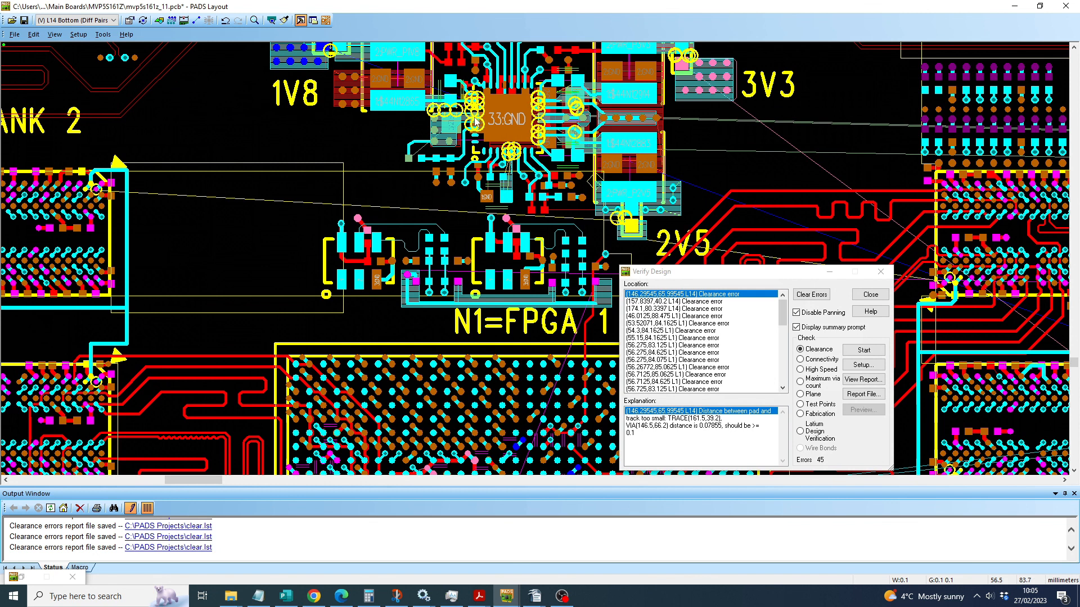
{"action": "scroll", "coordinate": [475, 121], "scroll_direction": "up", "scroll_amount": 2}
{"action": "scroll", "coordinate": [427, 120], "scroll_direction": "left", "scroll_amount": 2}
{"action": "scroll", "coordinate": [458, 154], "scroll_direction": "right", "scroll_amount": 1}
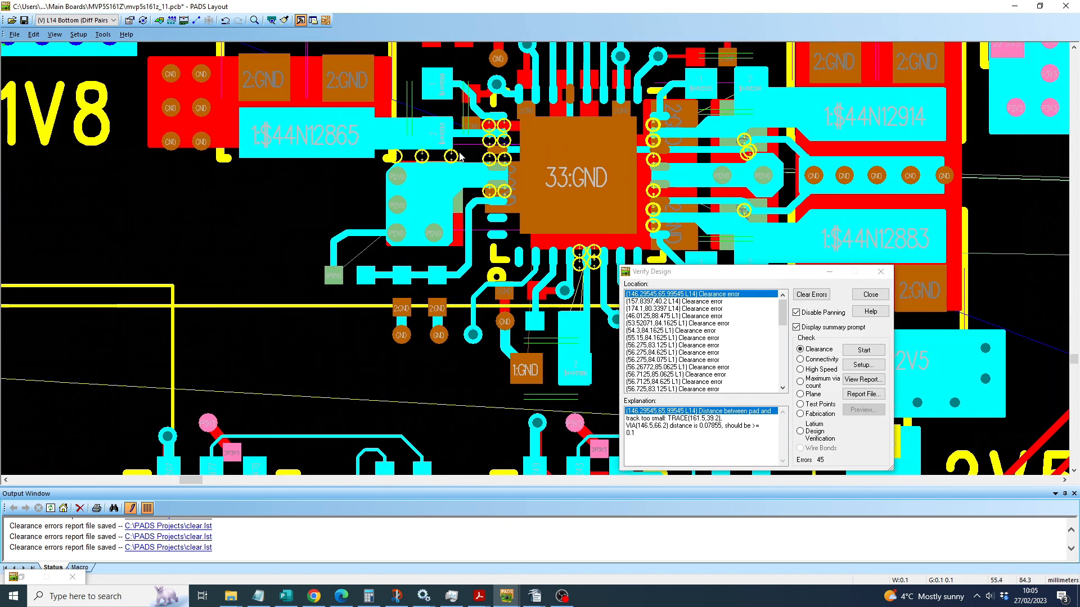
{"action": "scroll", "coordinate": [458, 154], "scroll_direction": "up", "scroll_amount": 3}
{"action": "scroll", "coordinate": [452, 158], "scroll_direction": "up", "scroll_amount": 3, "text": "ctrl"}
{"action": "scroll", "coordinate": [452, 158], "scroll_direction": "down", "scroll_amount": 2}
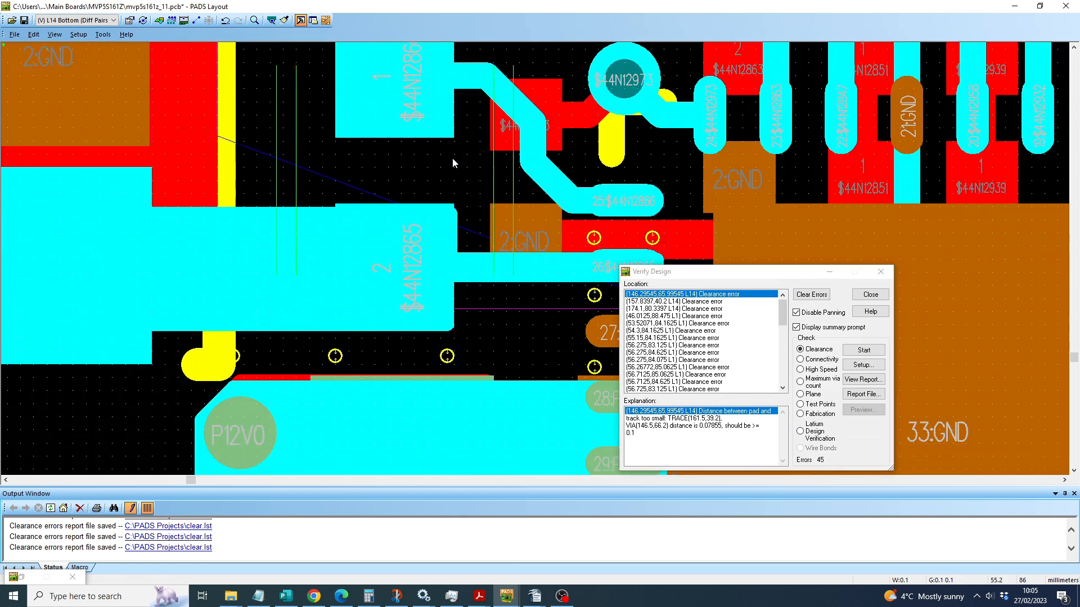
{"action": "scroll", "coordinate": [448, 160], "scroll_direction": "right", "scroll_amount": 2}
{"action": "scroll", "coordinate": [447, 161], "scroll_direction": "down", "scroll_amount": 1}
{"action": "scroll", "coordinate": [447, 162], "scroll_direction": "down", "scroll_amount": 1}
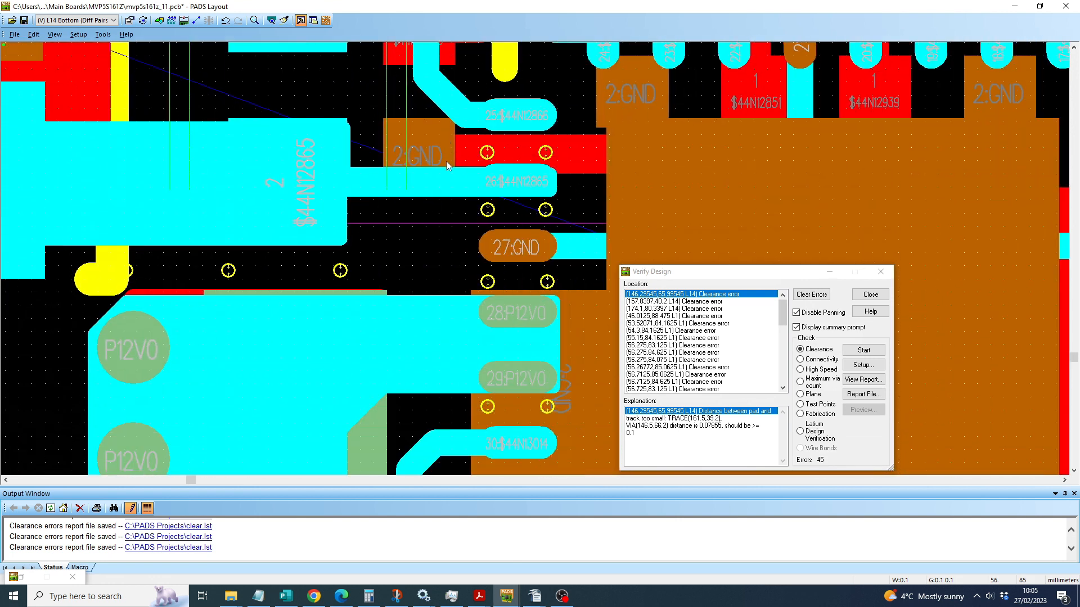
Step: Clear the listed errors, rerun the clearance check on the current window, and bring the markers between the $44N12865 and P12V0 copper into view
{"action": "left_click", "coordinate": [818, 294]}
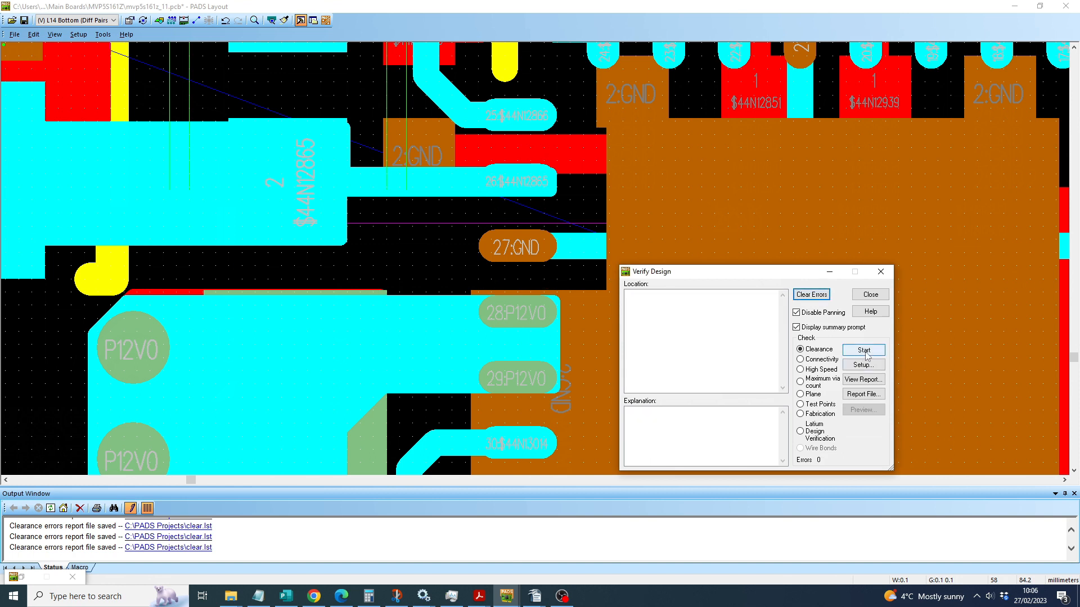
{"action": "left_click", "coordinate": [865, 350]}
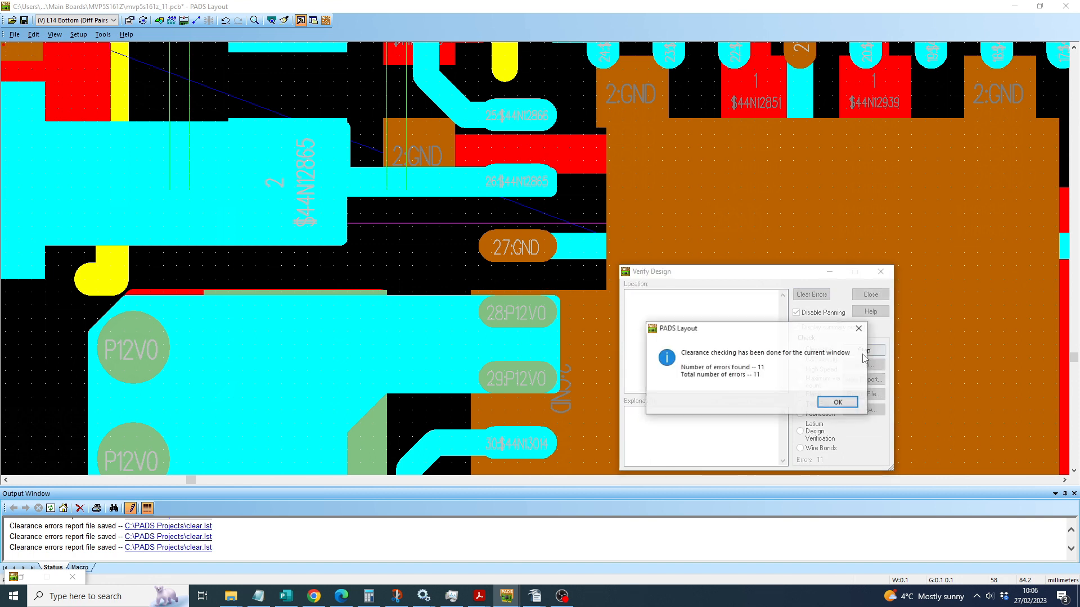
{"action": "left_click", "coordinate": [838, 403]}
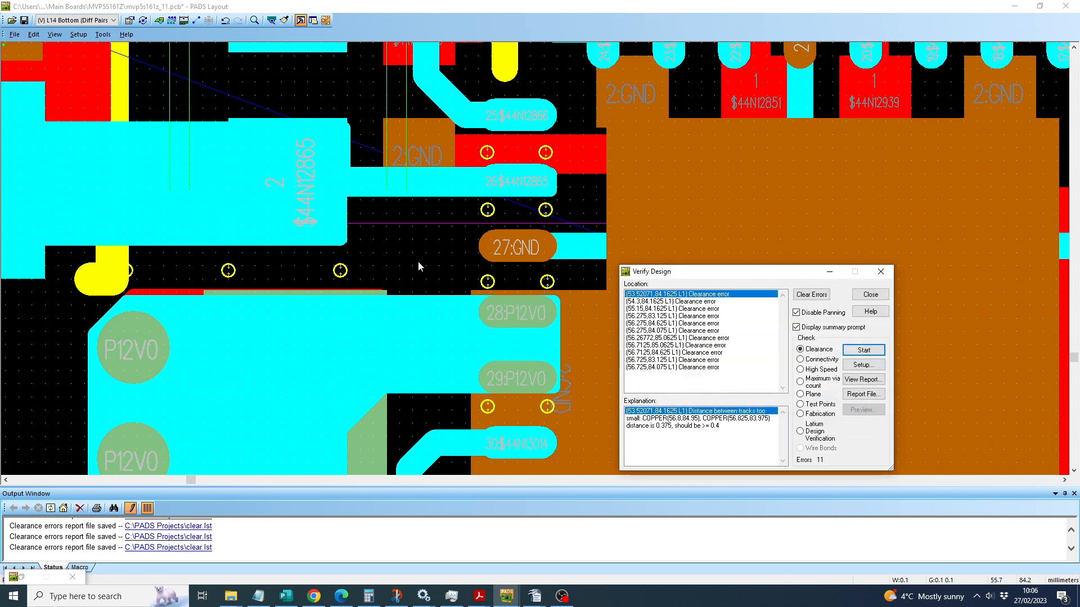
{"action": "scroll", "coordinate": [419, 264], "scroll_direction": "down", "scroll_amount": 4}
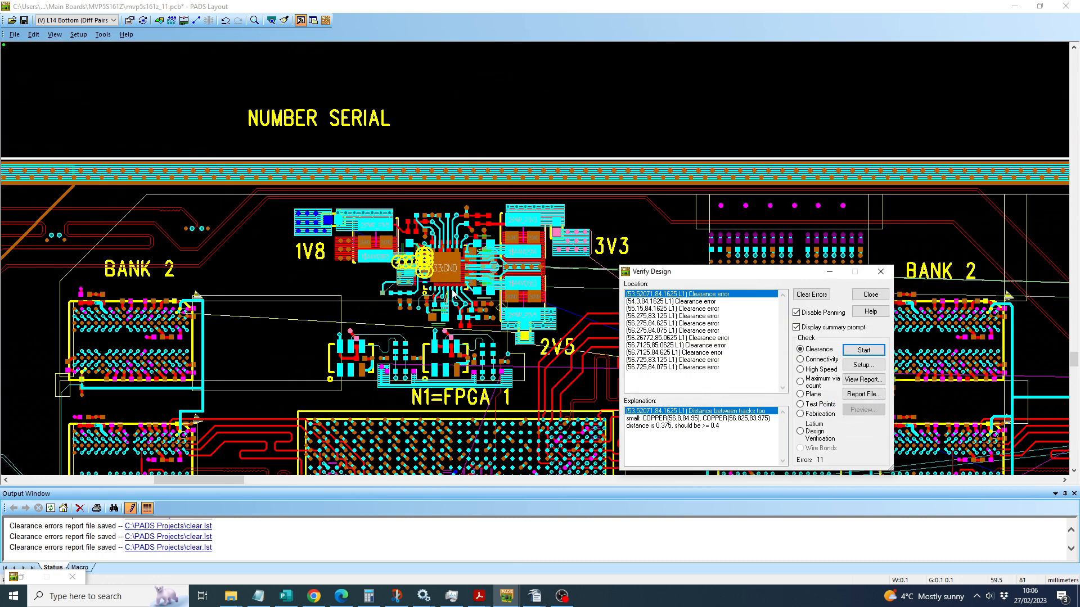
{"action": "scroll", "coordinate": [419, 265], "scroll_direction": "up", "scroll_amount": 4}
{"action": "scroll", "coordinate": [380, 250], "scroll_direction": "up", "scroll_amount": 2}
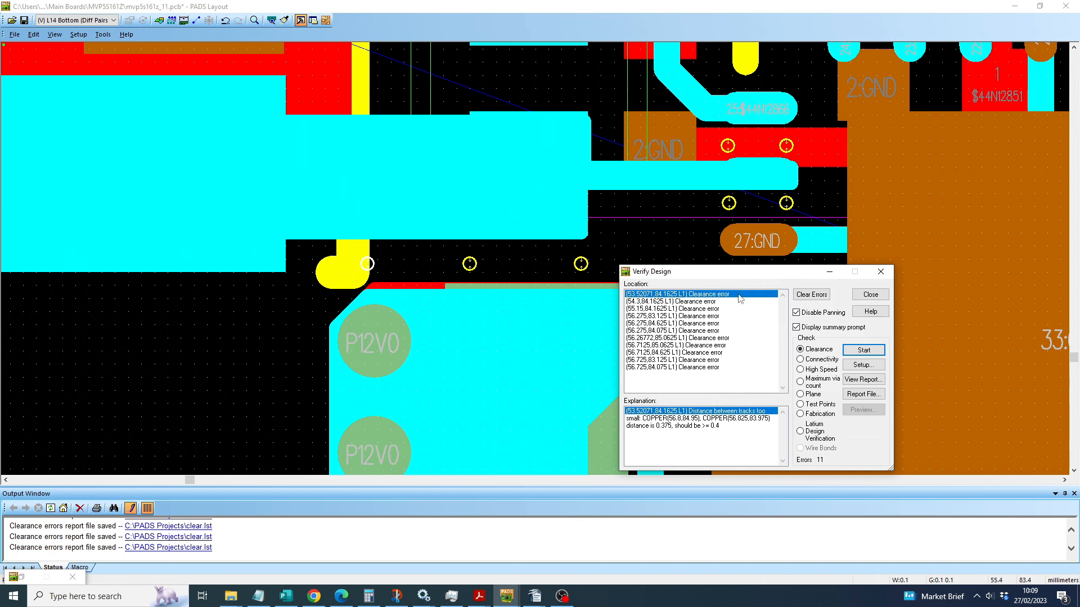
Step: Close design verification and set the design grid to 0.025 mm
{"action": "left_click", "coordinate": [870, 294]}
{"action": "type", "text": "g"}
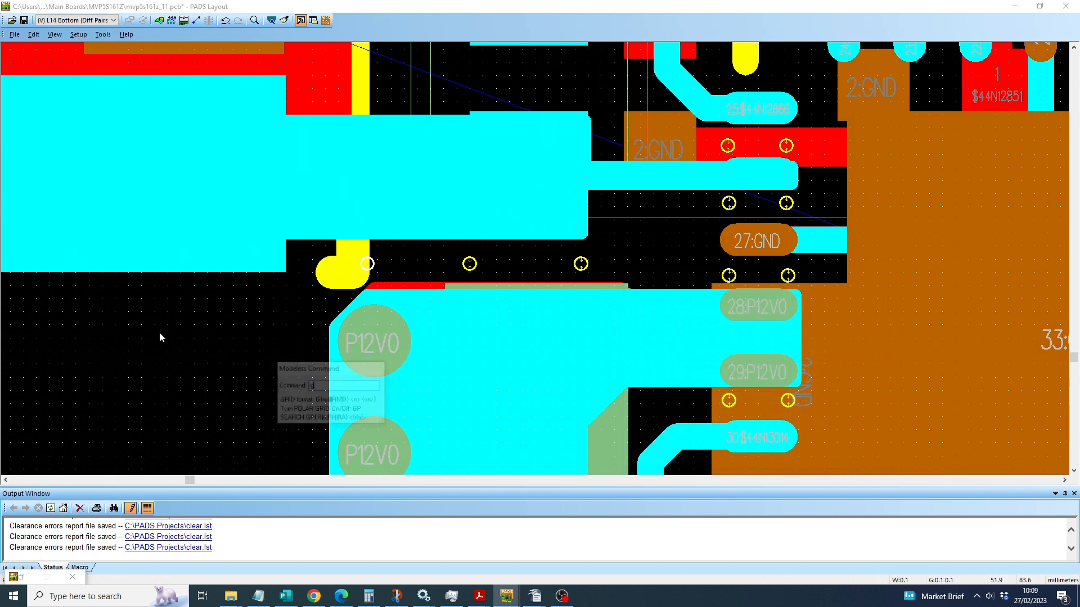
{"action": "type", "text": "0"}
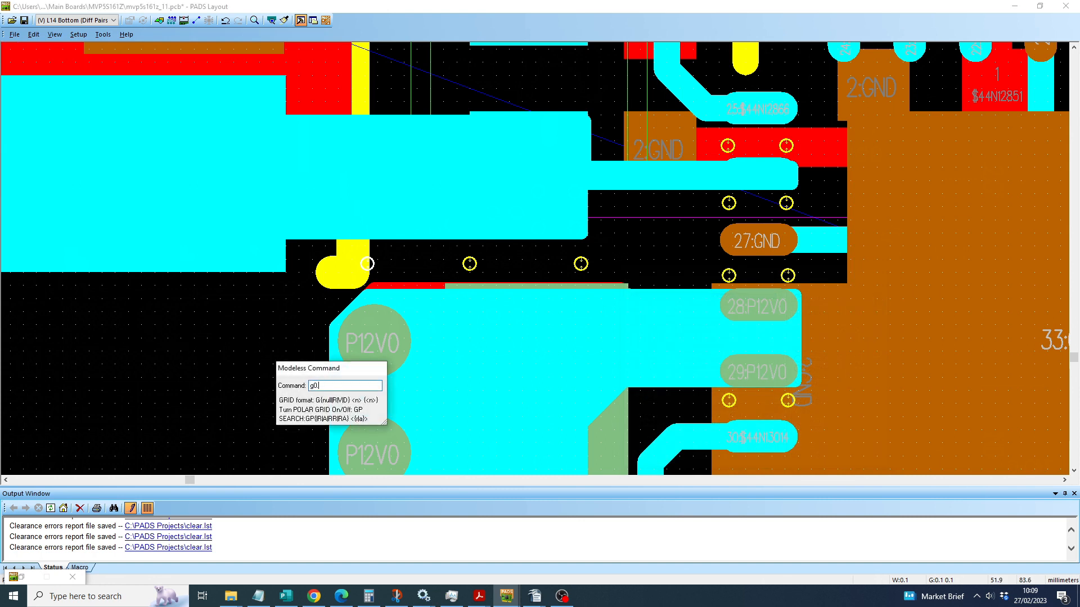
{"action": "type", "text": ".025 0.025"}
{"action": "key", "text": "Return"}
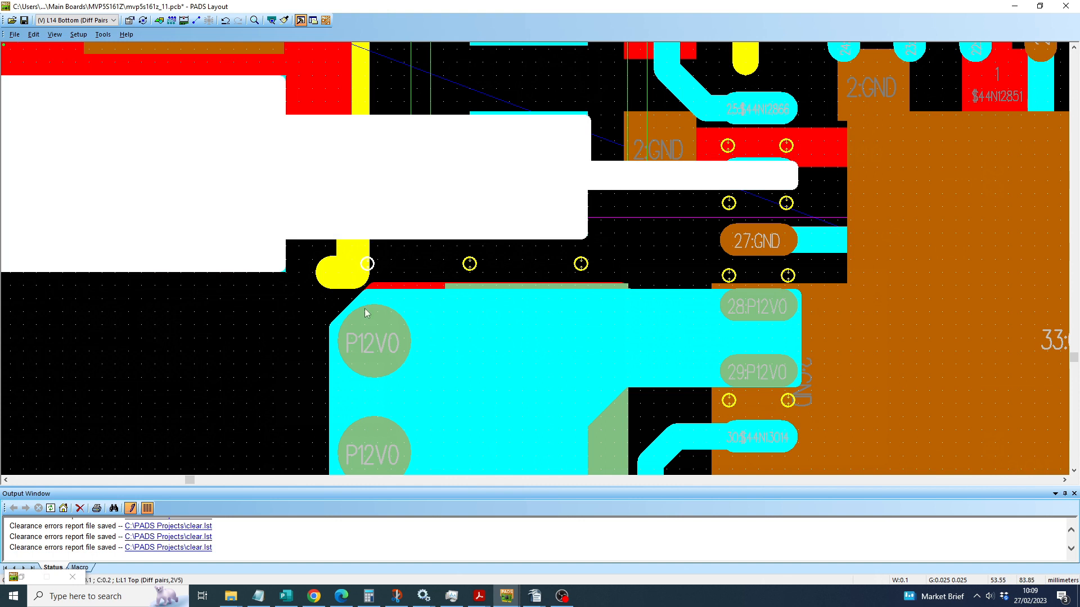
Step: Move the lower edge of the $44N12865 copper shape 0.025 mm up, away from the P12V0 copper
{"action": "right_click", "coordinate": [280, 335]}
{"action": "left_click", "coordinate": [304, 340]}
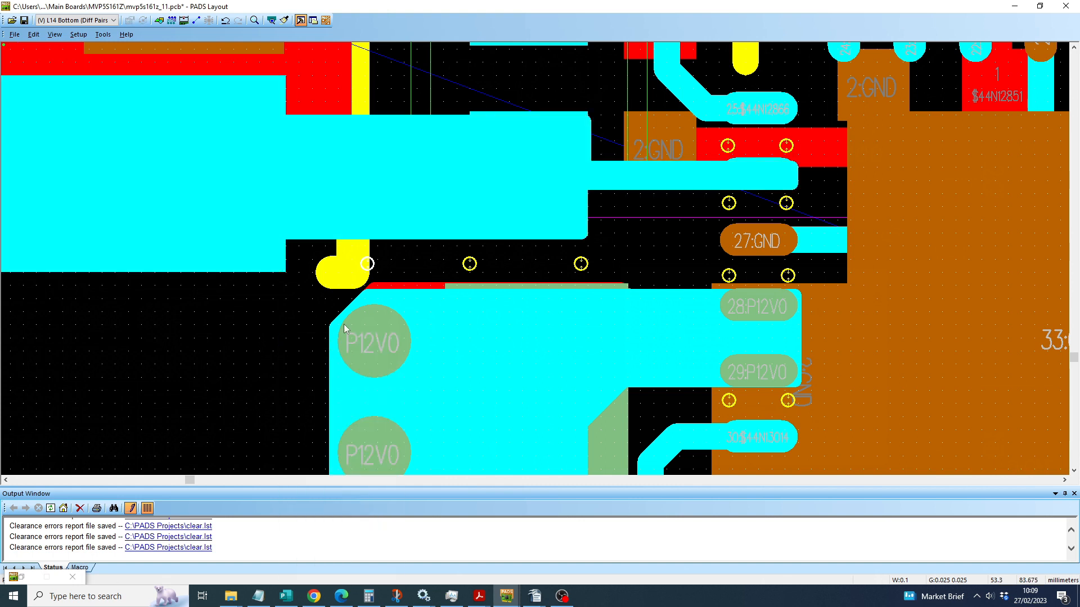
{"action": "left_click", "coordinate": [467, 240]}
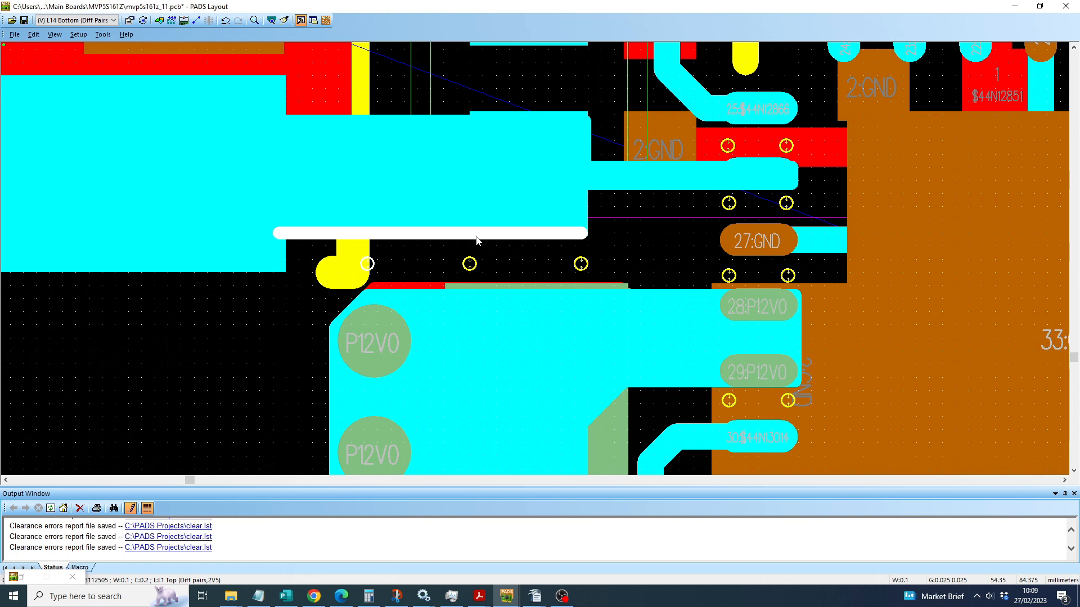
{"action": "key", "text": "Delete"}
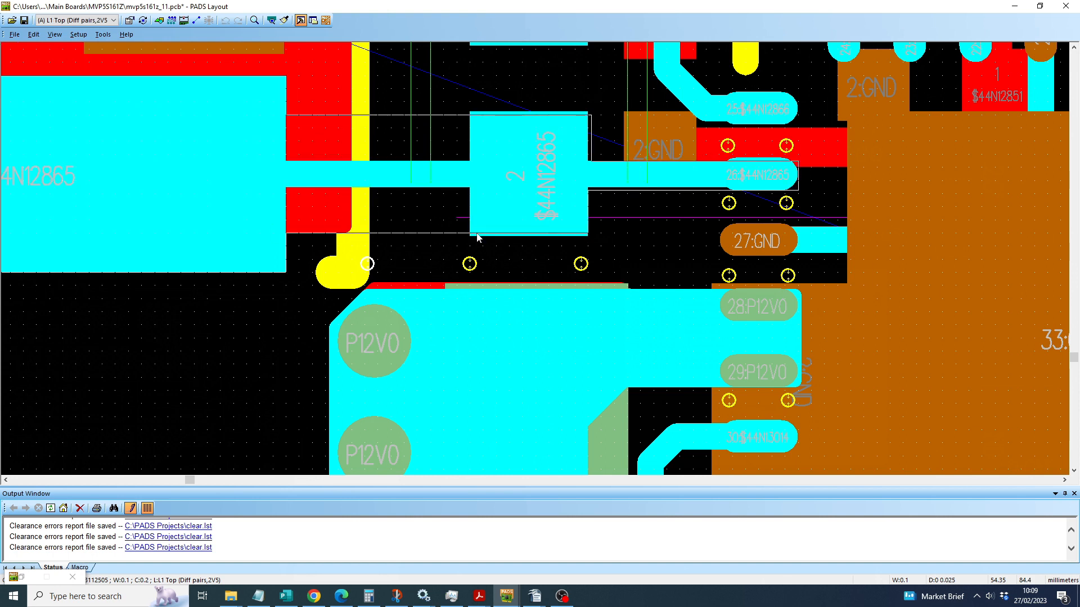
{"action": "key", "text": "Down"}
{"action": "left_click", "coordinate": [477, 237]}
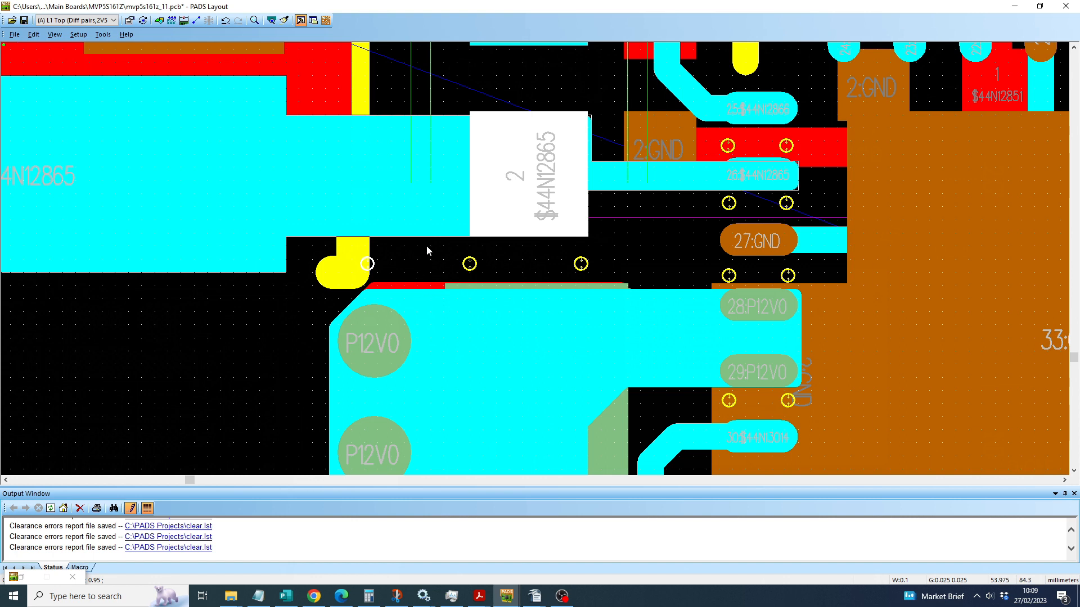
Step: Reopen design verification, rerun the clearance check on the current window, and dismiss the summary
{"action": "left_click", "coordinate": [103, 34]}
{"action": "left_click", "coordinate": [132, 237]}
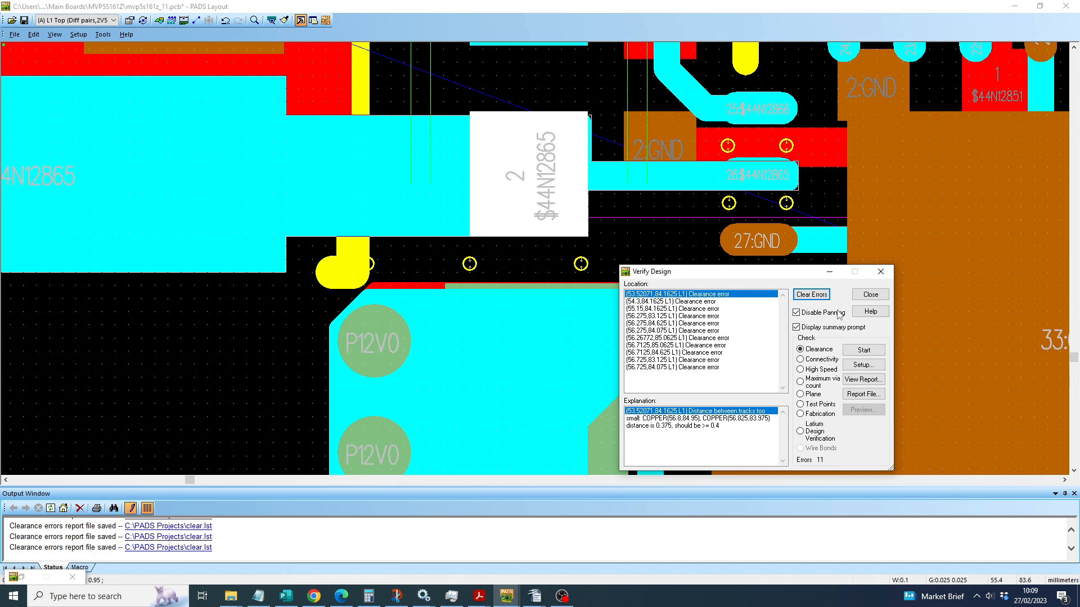
{"action": "left_click", "coordinate": [851, 350]}
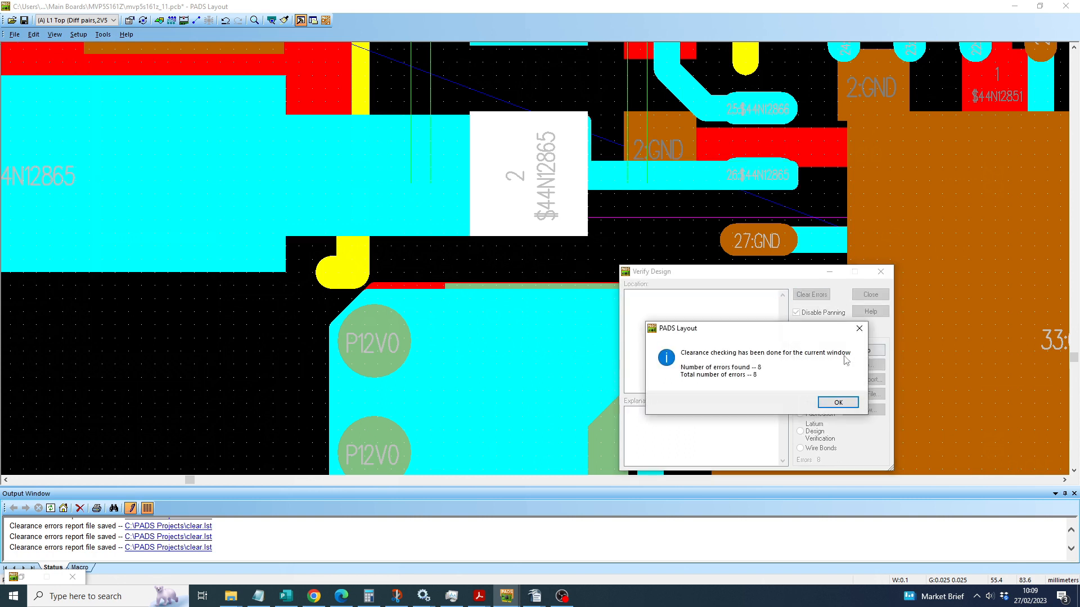
{"action": "left_click", "coordinate": [837, 402]}
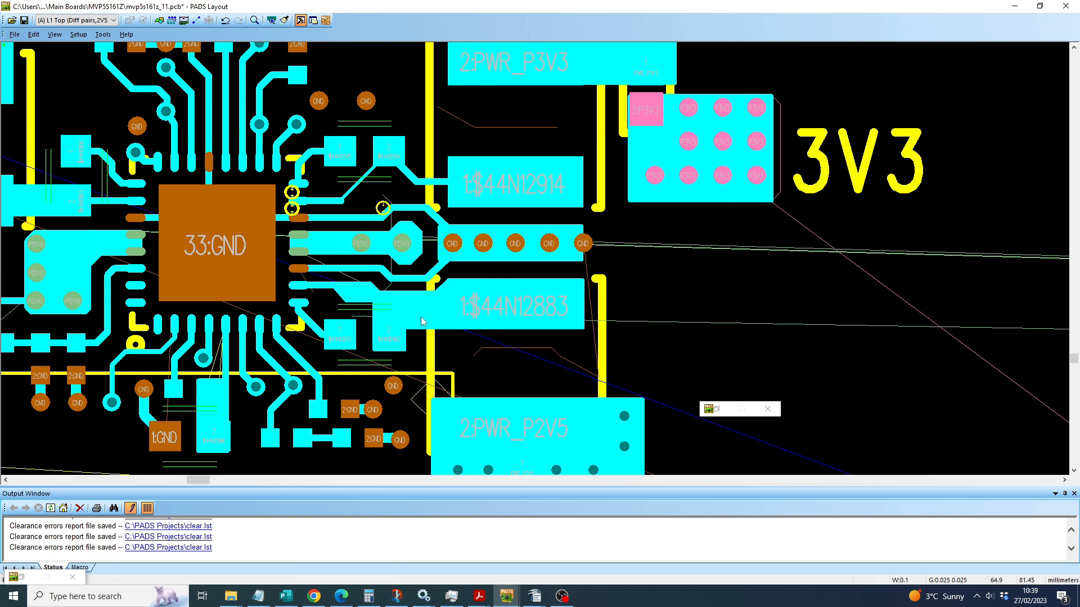
Step: Copy the $44N12883 copper shape and place the copy in the empty area below the 3V3 label
{"action": "right_click", "coordinate": [693, 309]}
{"action": "left_click", "coordinate": [720, 442]}
{"action": "left_click", "coordinate": [442, 332]}
{"action": "left_click_drag", "start_coordinate": [441, 333], "coordinate": [776, 338]}
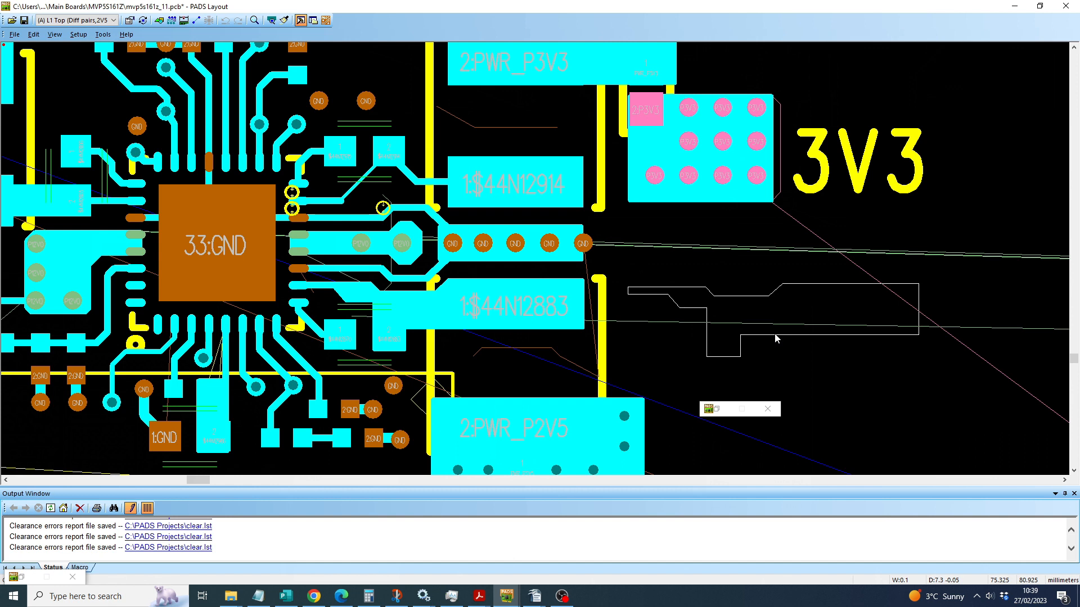
{"action": "right_click", "coordinate": [776, 338]}
{"action": "left_click", "coordinate": [752, 325]}
{"action": "left_click_drag", "start_coordinate": [766, 317], "coordinate": [803, 310]}
Step: Mirror the copied copper shape and rotate it twice by 90 degrees, placing it below the 3V3 label
{"action": "left_click", "coordinate": [802, 313]}
{"action": "right_click", "coordinate": [801, 309]}
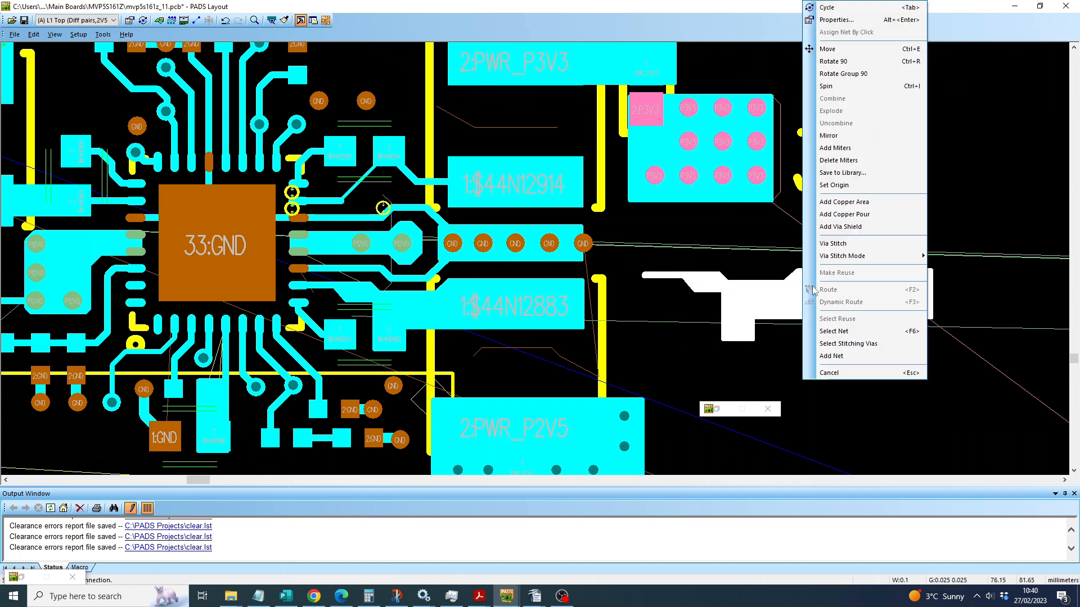
{"action": "left_click", "coordinate": [828, 136]}
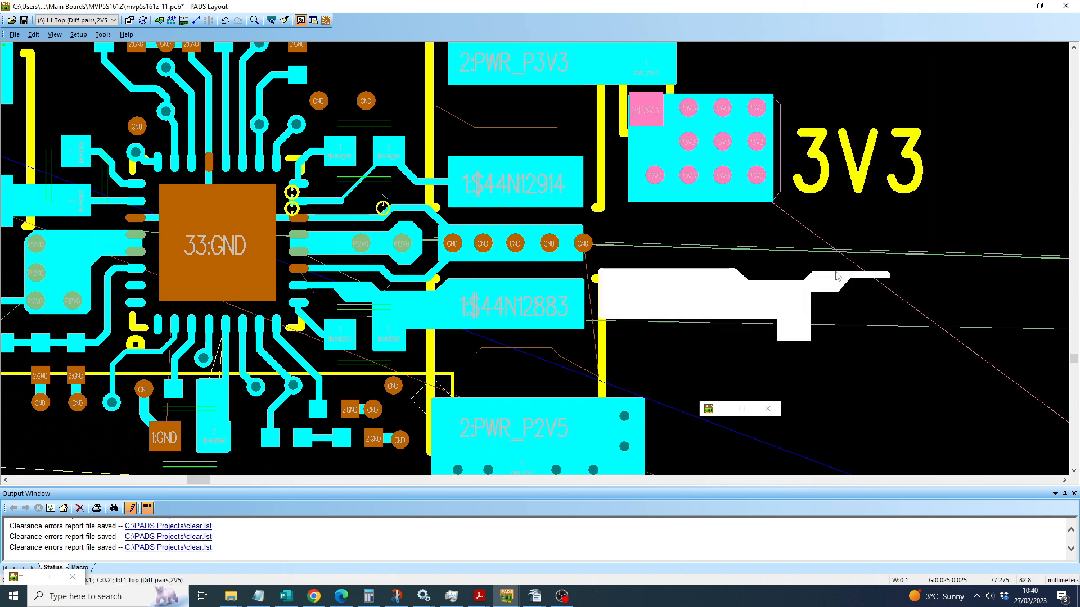
{"action": "right_click", "coordinate": [841, 302]}
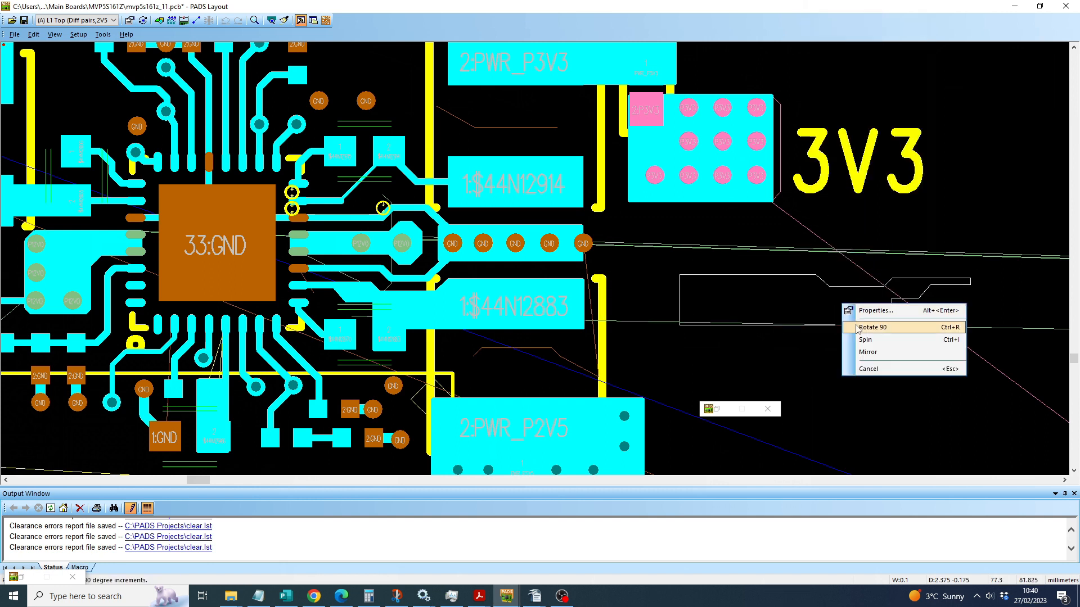
{"action": "left_click", "coordinate": [855, 328]}
{"action": "right_click", "coordinate": [855, 328]}
{"action": "left_click", "coordinate": [869, 346]}
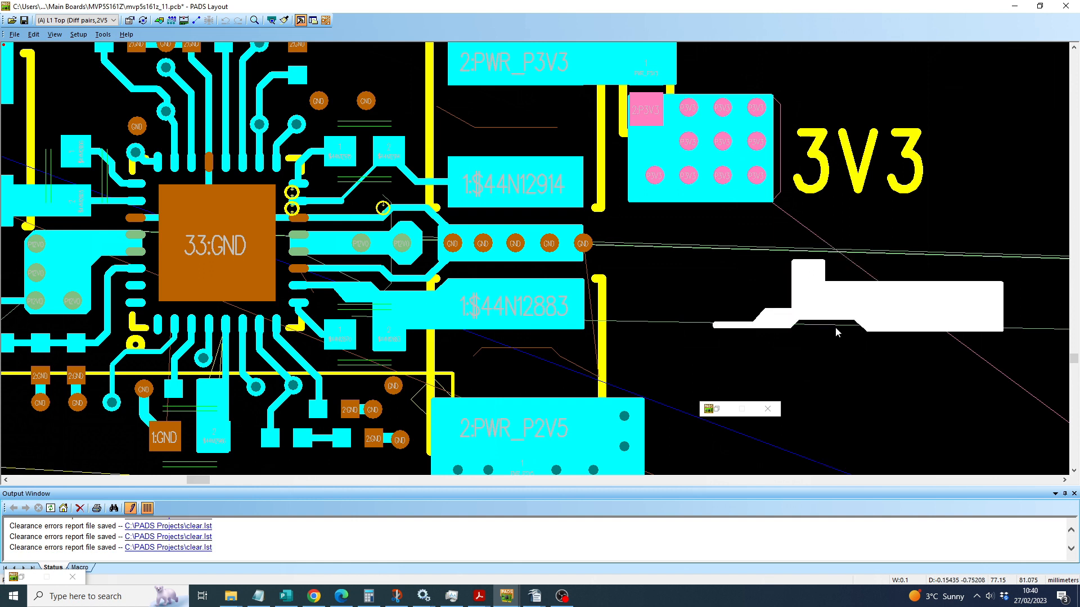
{"action": "left_click", "coordinate": [680, 296]}
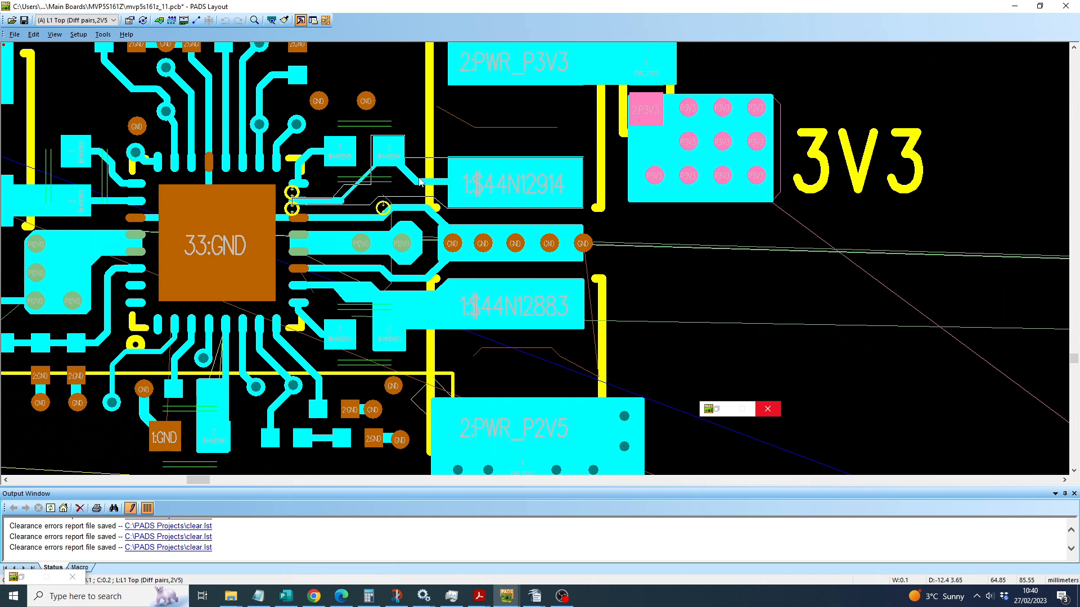
Step: Assign the flipped copper shape to net $44N12914 by picking the net from the existing $44N12914 pad
{"action": "left_click", "coordinate": [768, 281]}
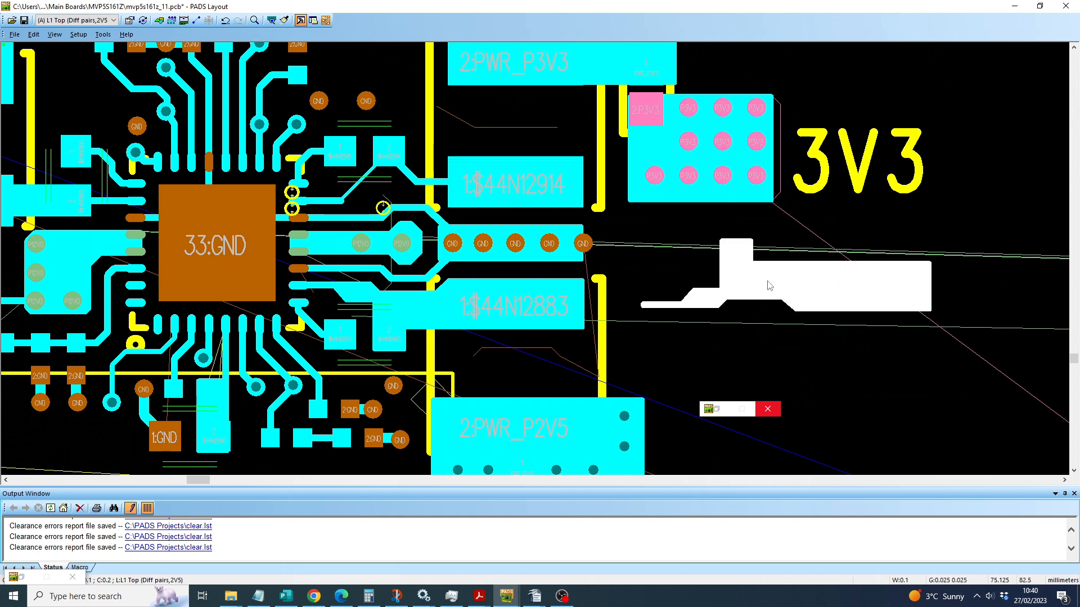
{"action": "right_click", "coordinate": [768, 286]}
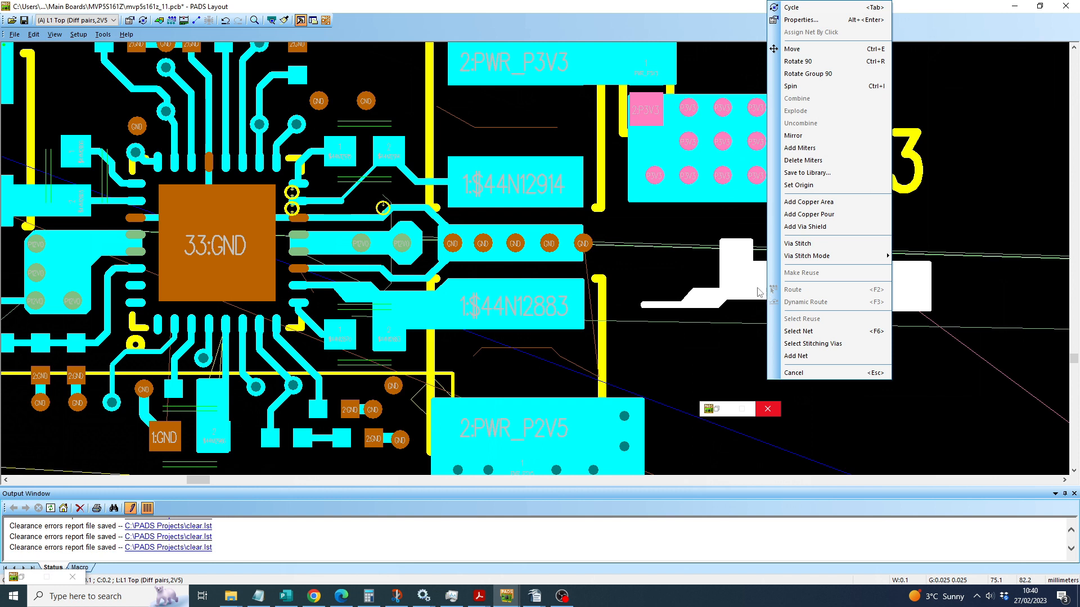
{"action": "left_click", "coordinate": [756, 290]}
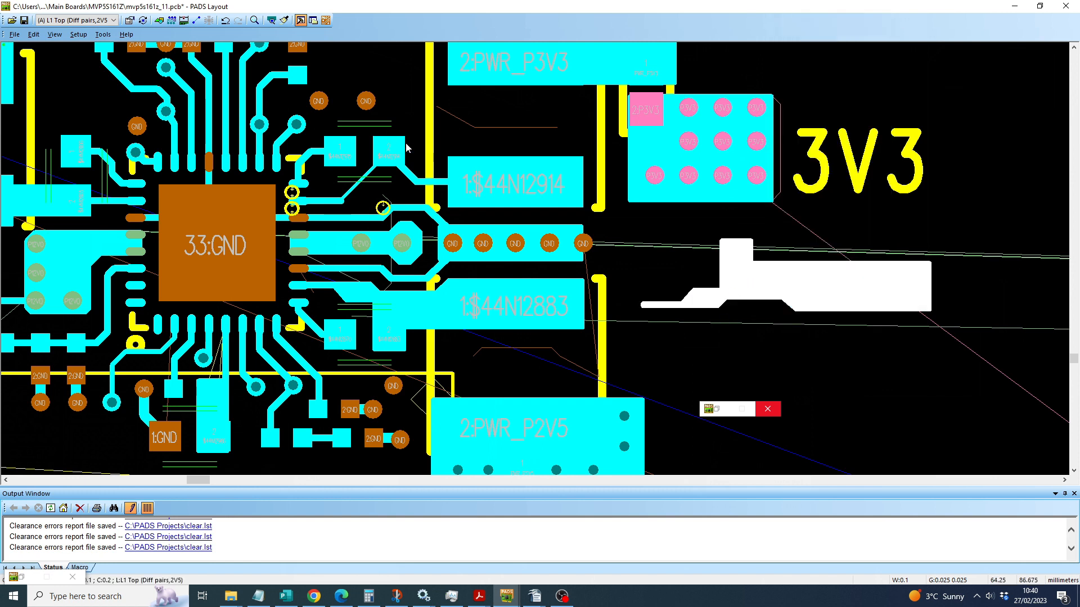
{"action": "right_click", "coordinate": [752, 286]}
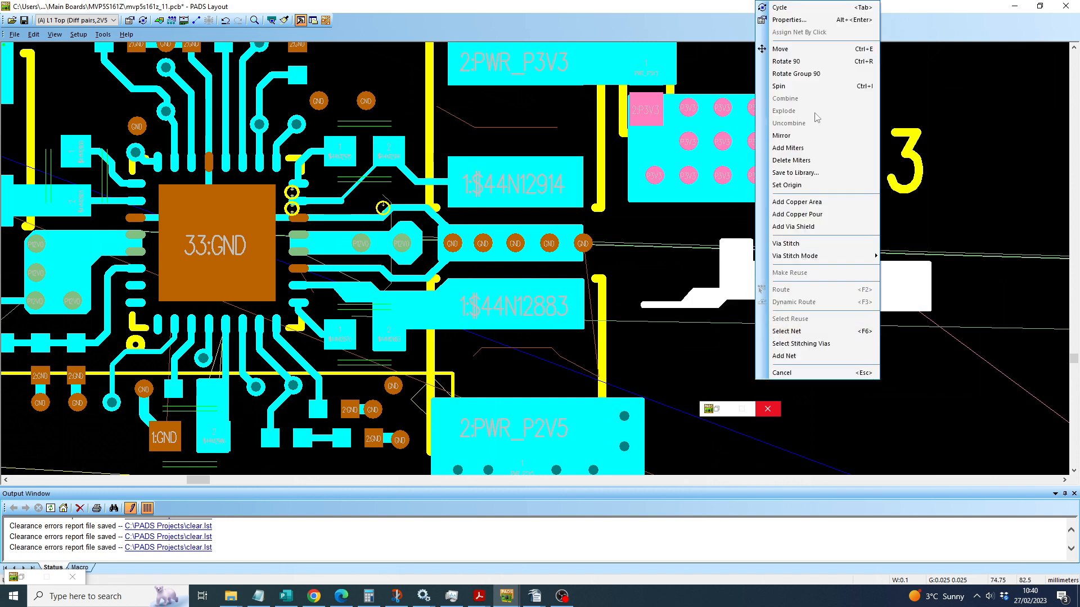
{"action": "left_click", "coordinate": [789, 19]}
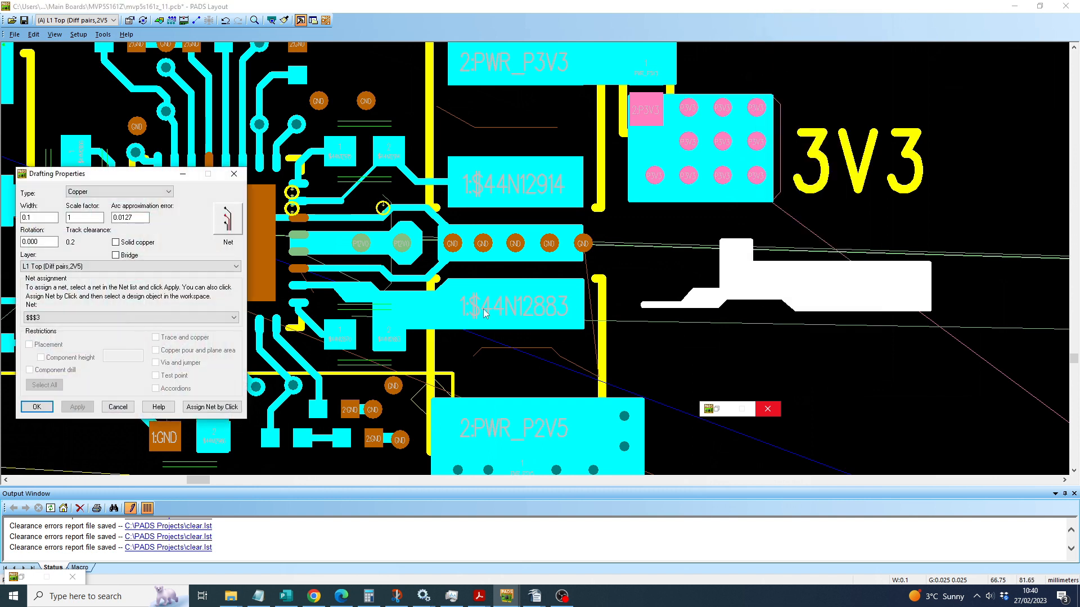
{"action": "left_click", "coordinate": [211, 408]}
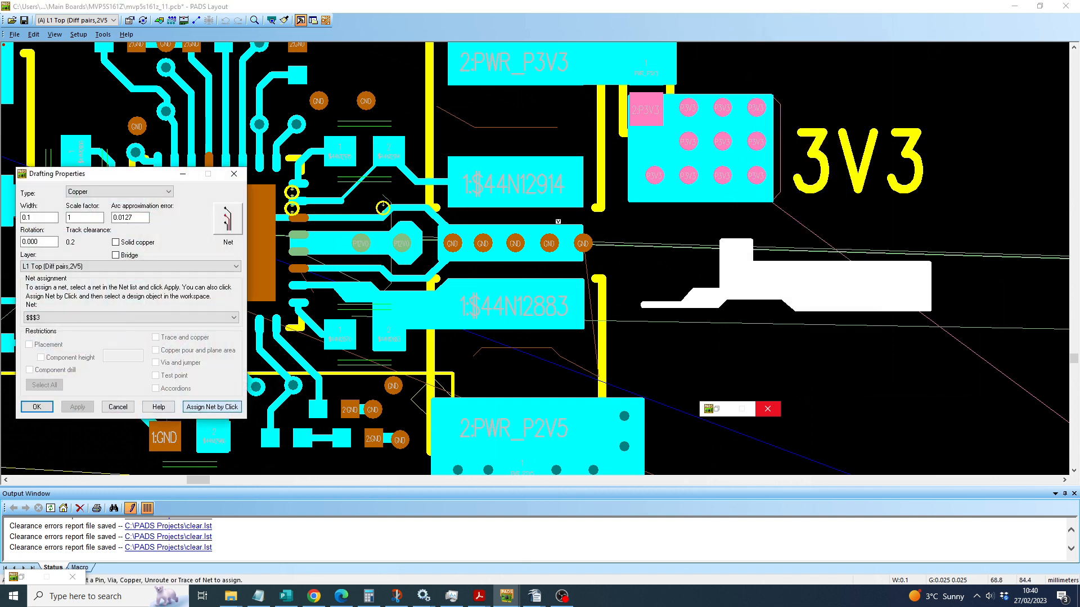
{"action": "left_click", "coordinate": [514, 195]}
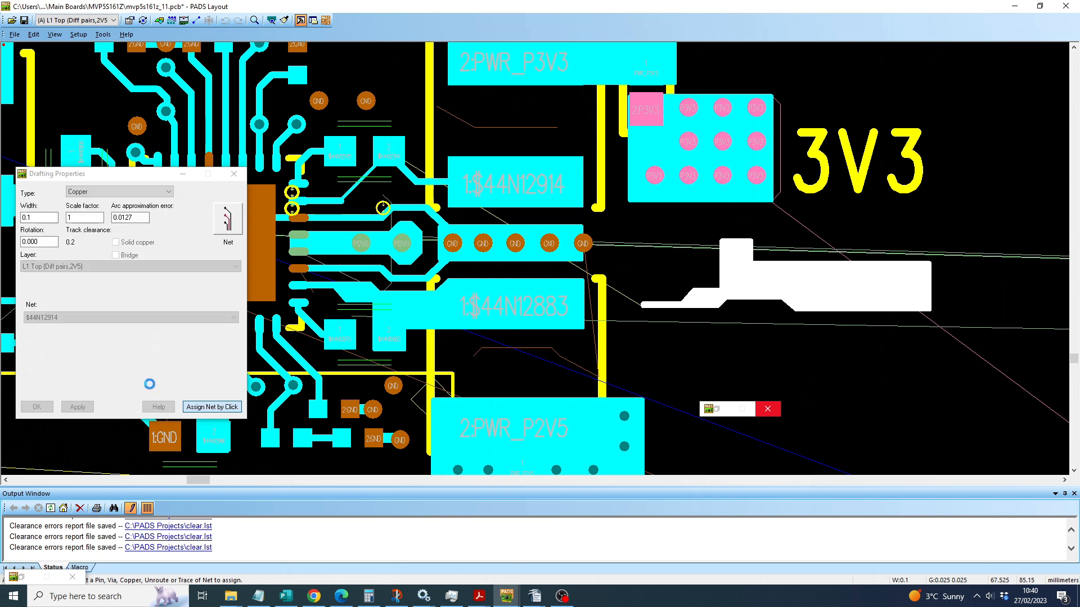
{"action": "left_click", "coordinate": [73, 408]}
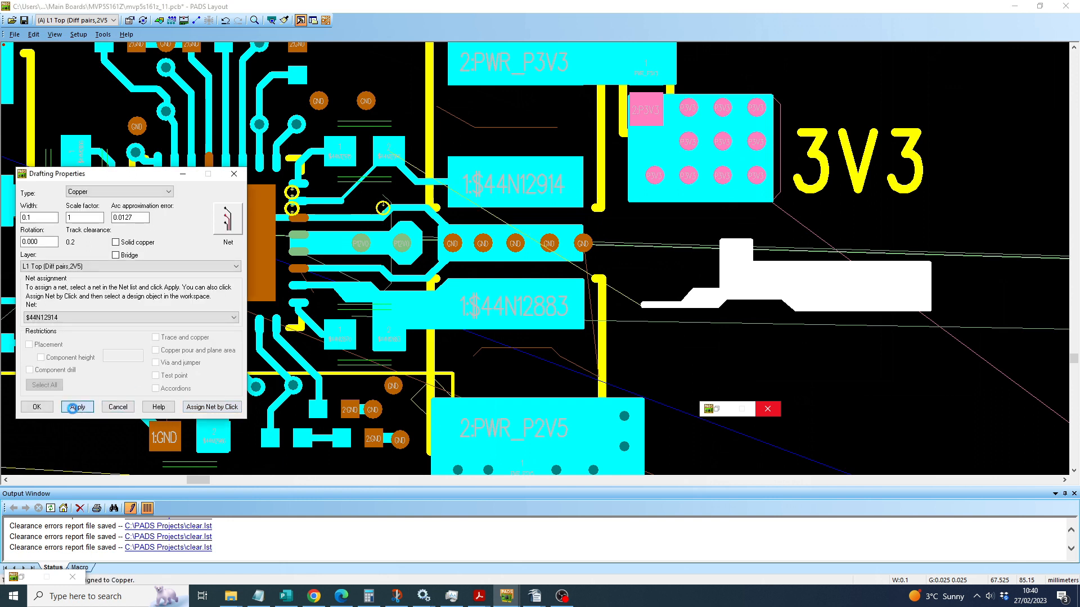
{"action": "left_click", "coordinate": [37, 407]}
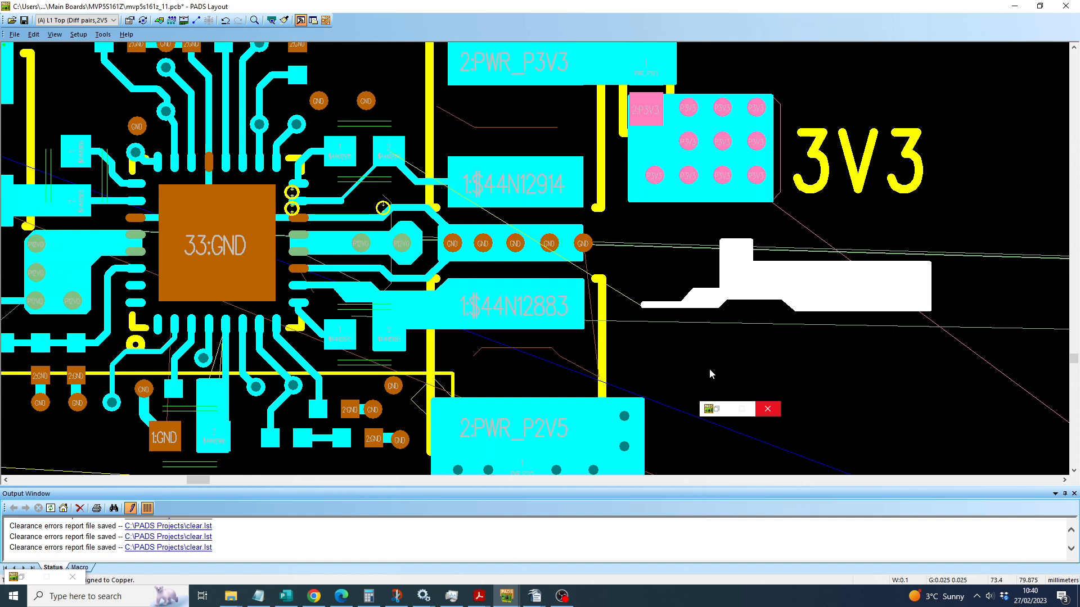
Step: Move the flipped copper shape onto the $44N12914 pad, covering pad 2 of the component beside it
{"action": "scroll", "coordinate": [751, 275], "scroll_direction": "up", "scroll_amount": 2, "text": "ctrl"}
{"action": "scroll", "coordinate": [680, 275], "scroll_direction": "left", "scroll_amount": 2}
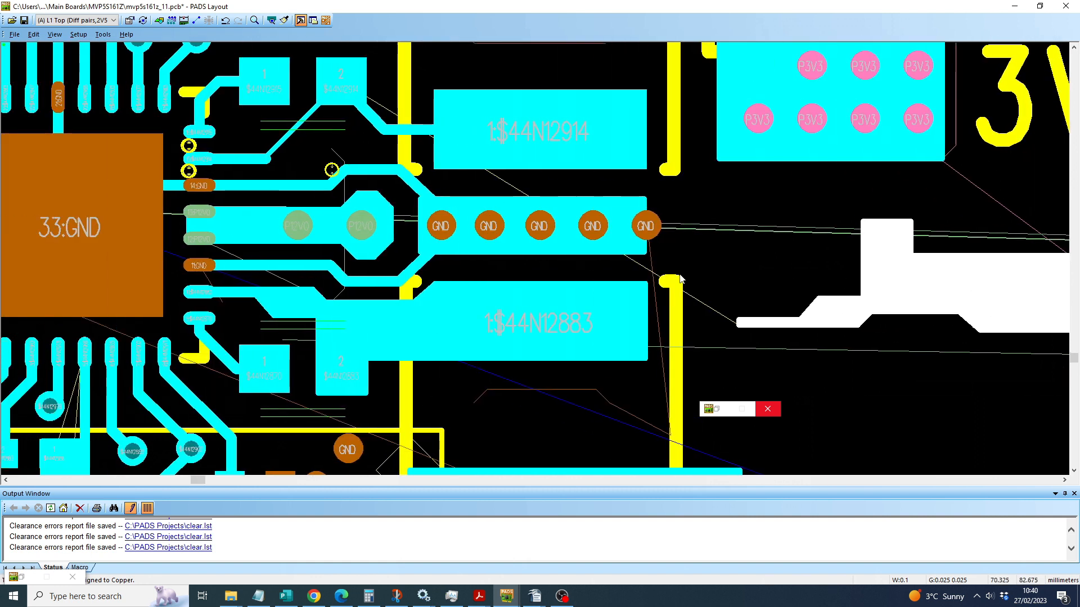
{"action": "scroll", "coordinate": [680, 278], "scroll_direction": "left", "scroll_amount": 1}
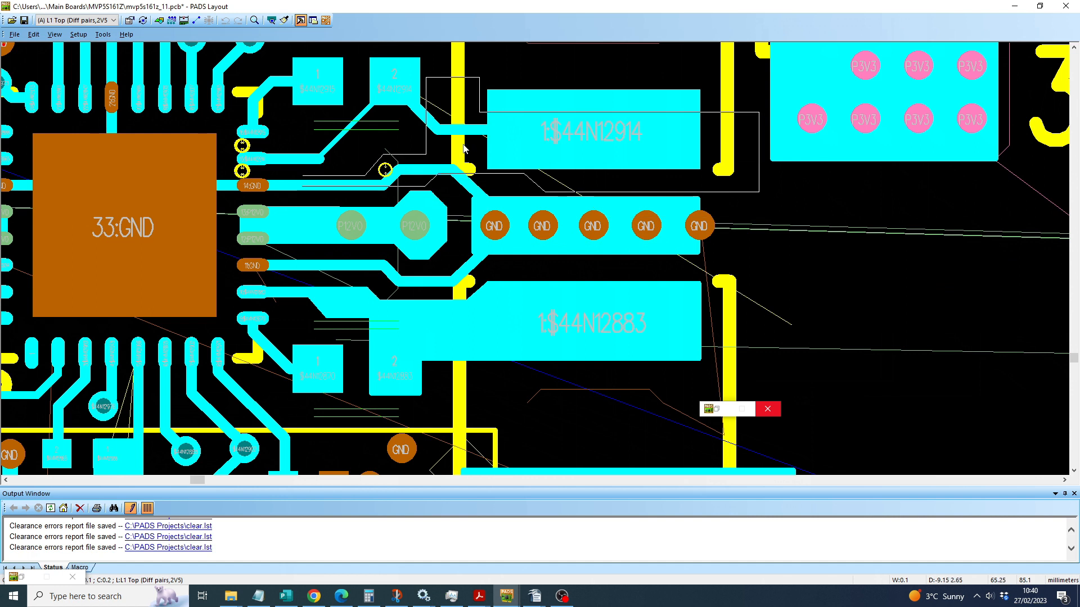
{"action": "left_click", "coordinate": [410, 128]}
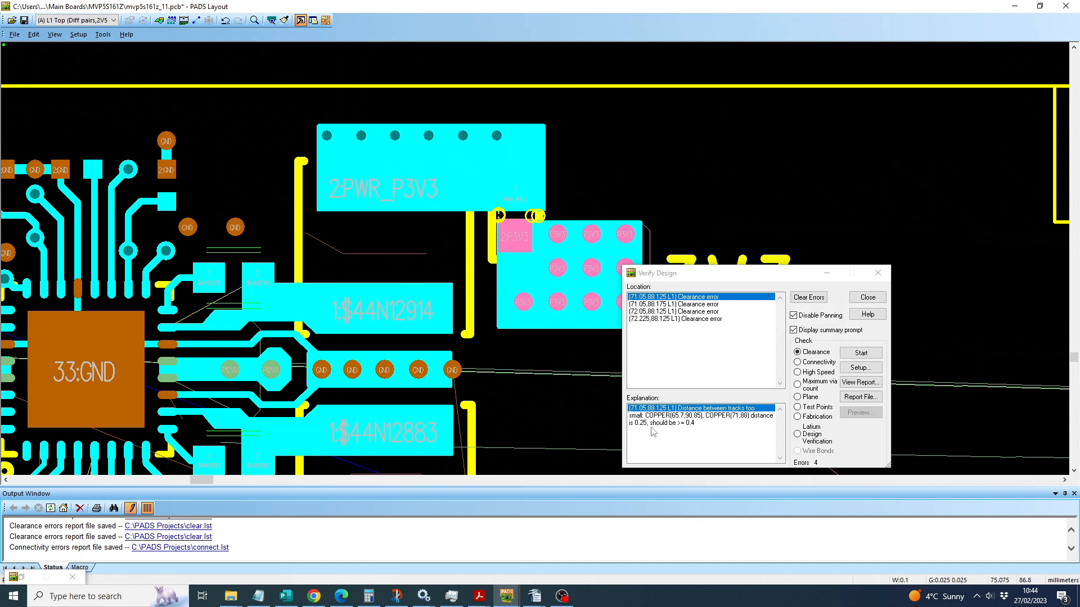
{"action": "scroll", "coordinate": [501, 191], "scroll_direction": "up", "scroll_amount": 4}
{"action": "scroll", "coordinate": [513, 215], "scroll_direction": "down", "scroll_amount": 3}
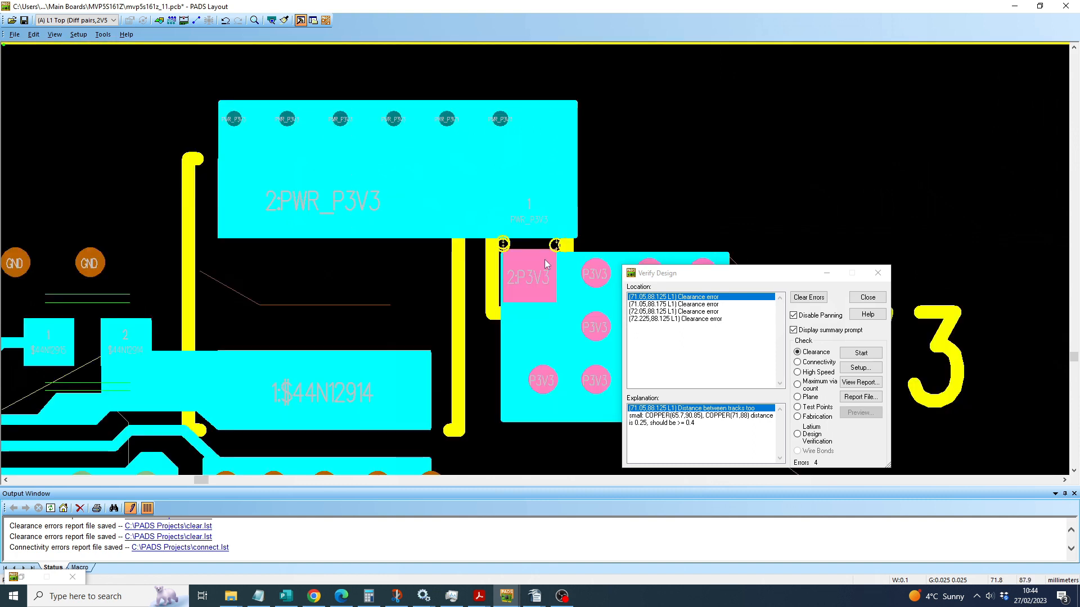
{"action": "scroll", "coordinate": [526, 241], "scroll_direction": "up", "scroll_amount": 2}
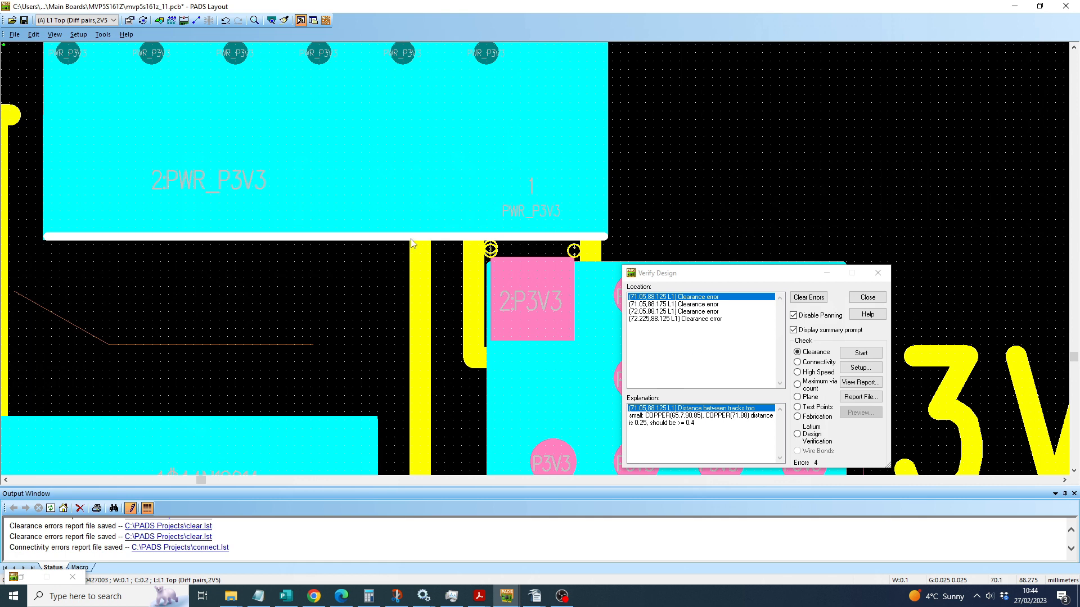
{"action": "mouse_move", "coordinate": [442, 240]}
{"action": "left_mouse_down"}
{"action": "mouse_move", "coordinate": [442, 191]}
{"action": "mouse_move", "coordinate": [436, 241]}
{"action": "left_mouse_up"}
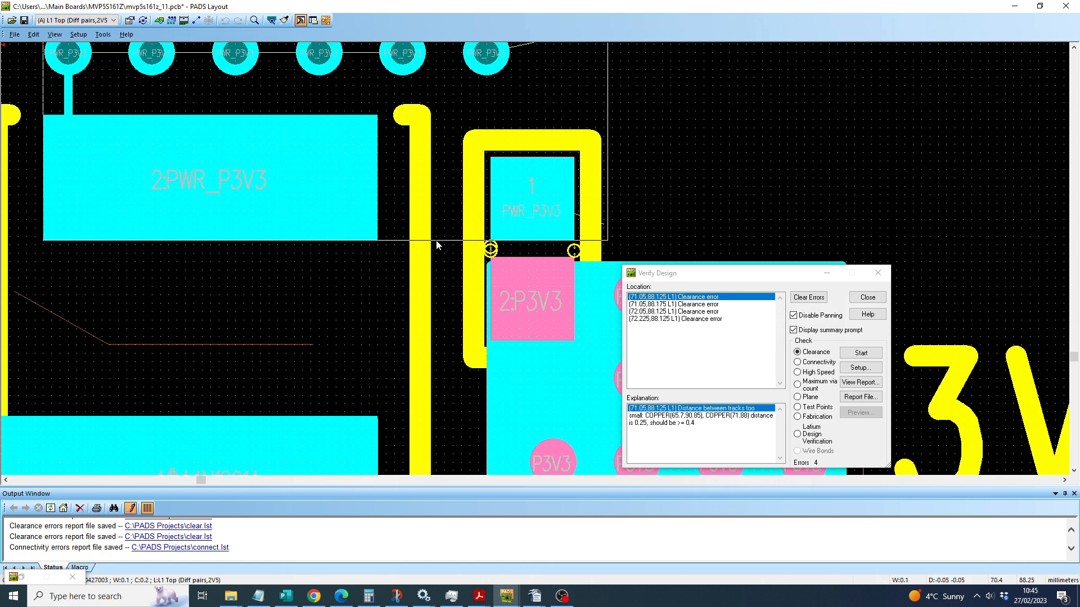
{"action": "left_click_drag", "start_coordinate": [437, 243], "coordinate": [436, 242]}
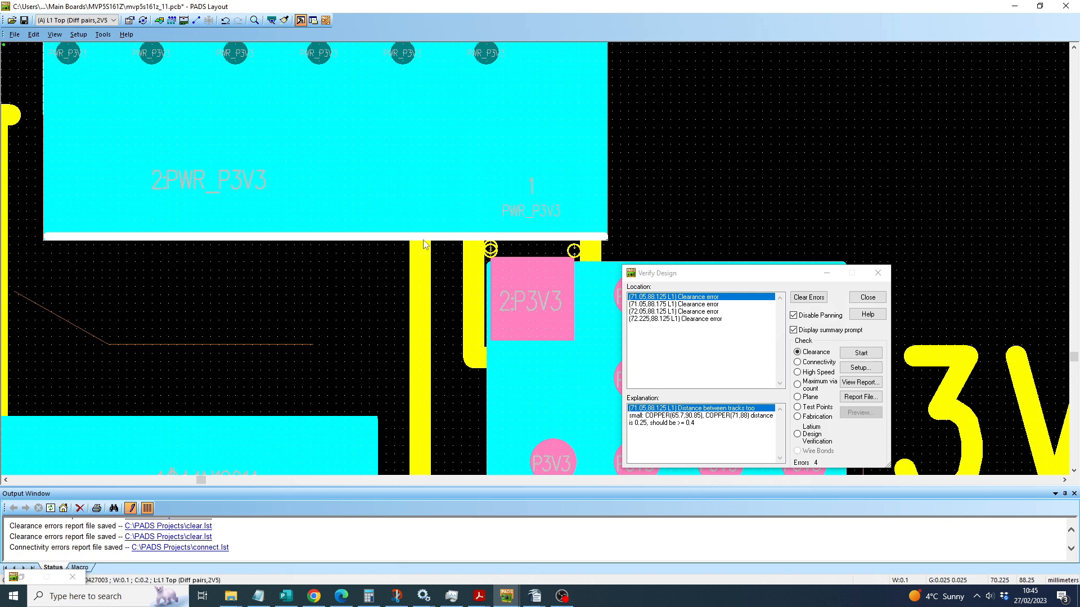
{"action": "left_click", "coordinate": [754, 178]}
{"action": "right_click", "coordinate": [753, 177]}
{"action": "left_click", "coordinate": [773, 185]}
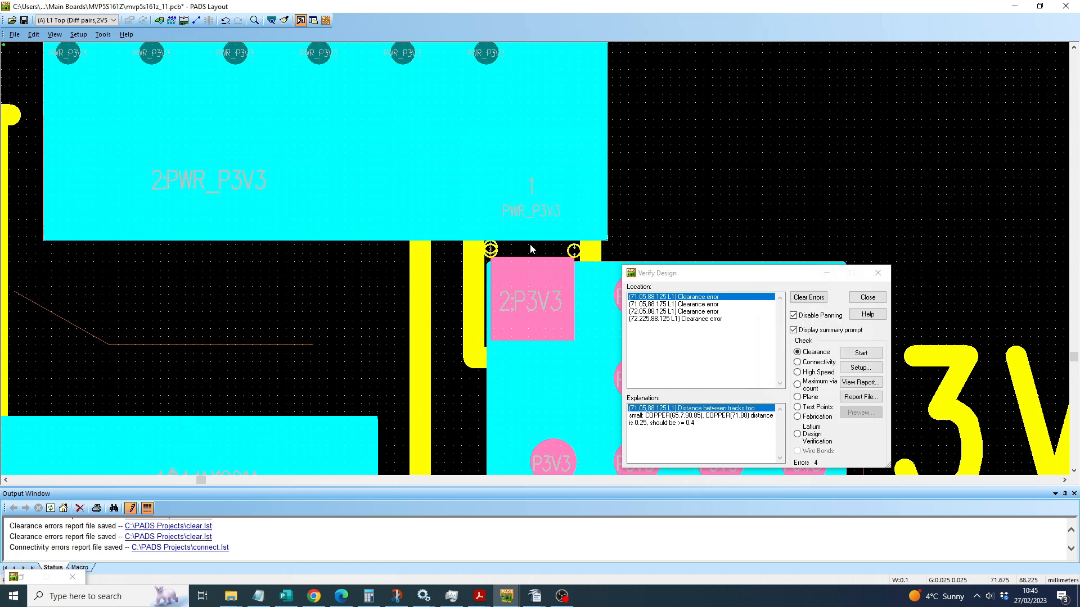
Step: Split the PWR_P3V3 copper's lower edge just left of pad 1 and raise the part above the P3V3 pad about 0.25 mm
{"action": "left_click", "coordinate": [443, 240]}
{"action": "right_click", "coordinate": [443, 239]}
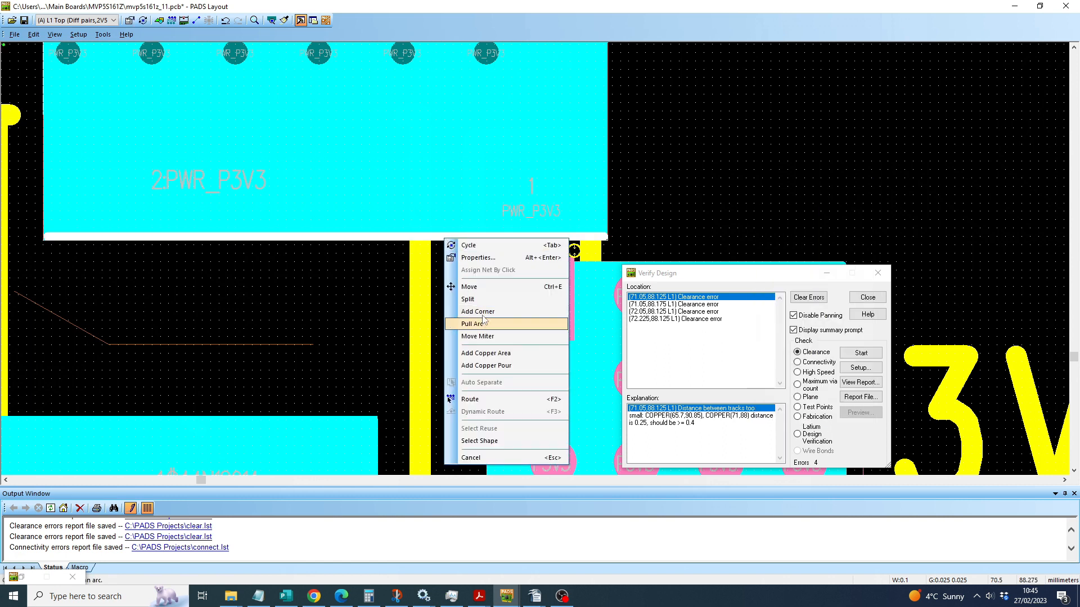
{"action": "left_click", "coordinate": [467, 299]}
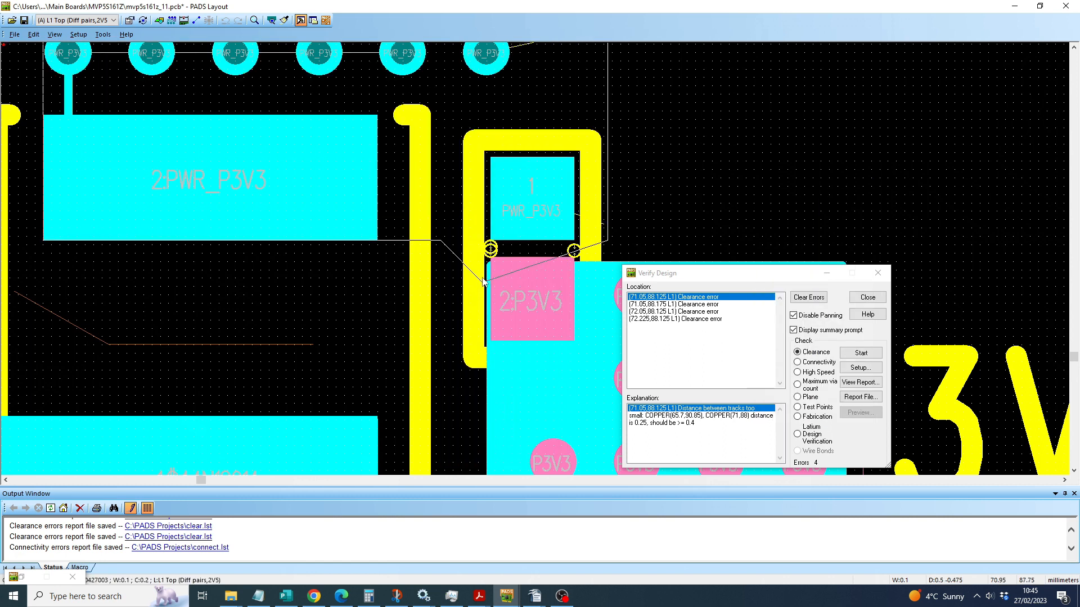
{"action": "left_click", "coordinate": [442, 224]}
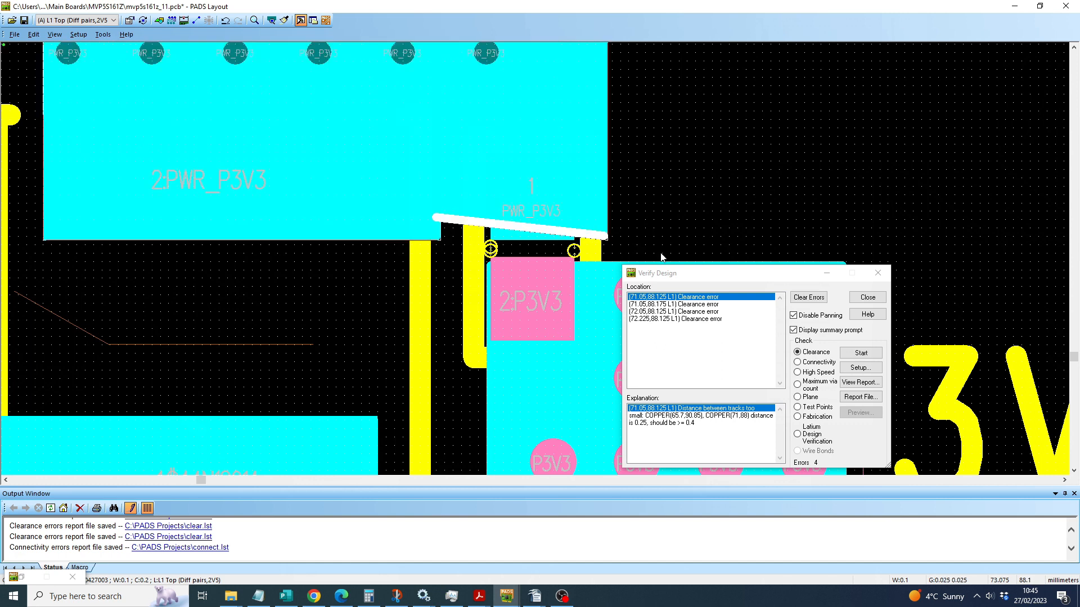
{"action": "left_click", "coordinate": [607, 240]}
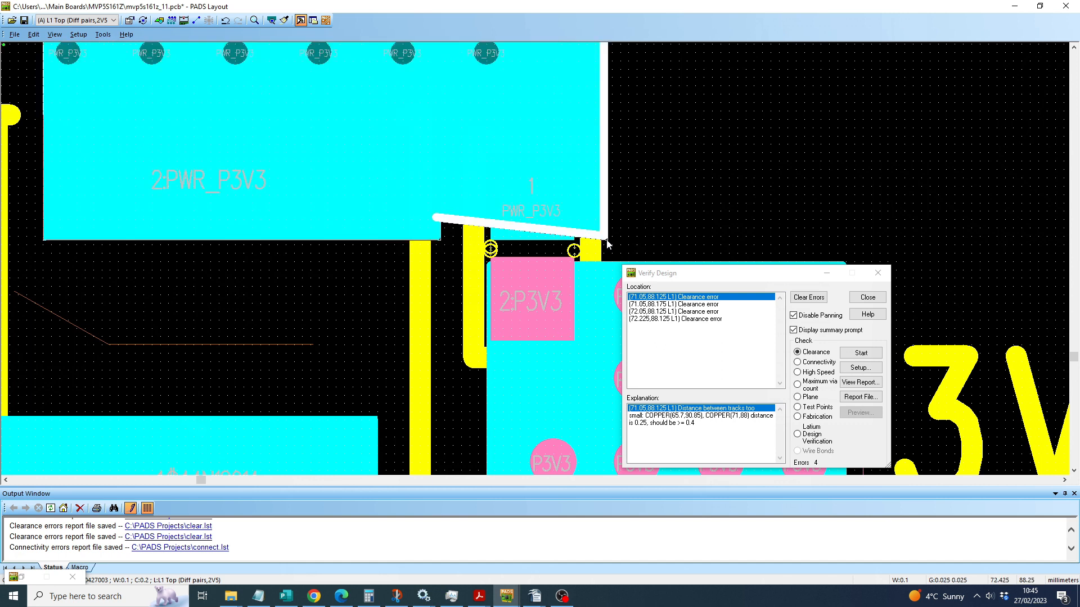
{"action": "key", "text": "ctrl+e"}
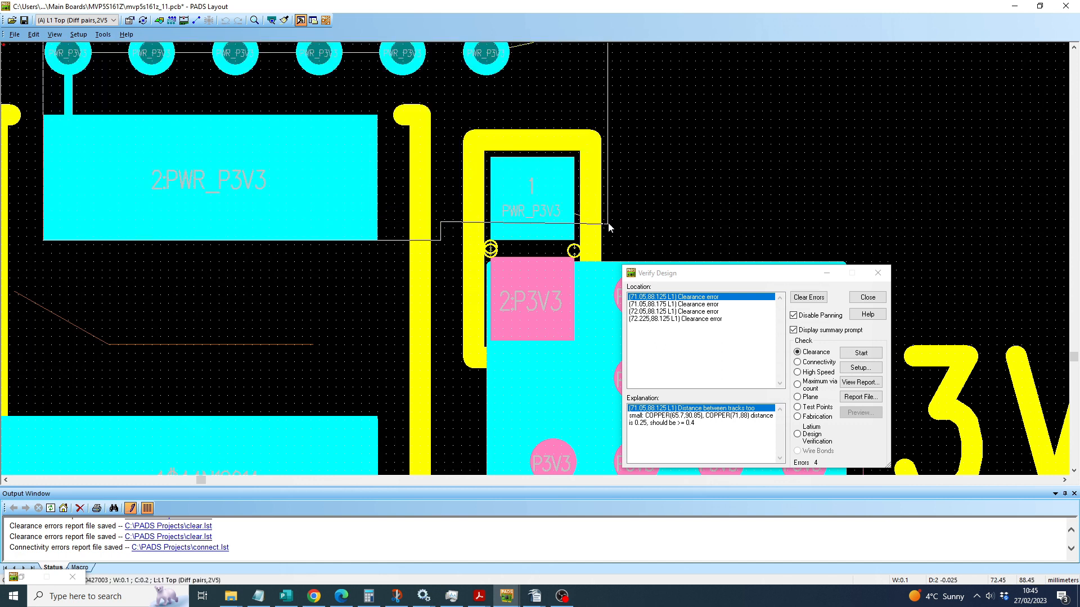
{"action": "left_click", "coordinate": [608, 224]}
Step: Clear the listed design errors, rerun the clearance check, and dismiss its prompt
{"action": "left_click", "coordinate": [809, 297]}
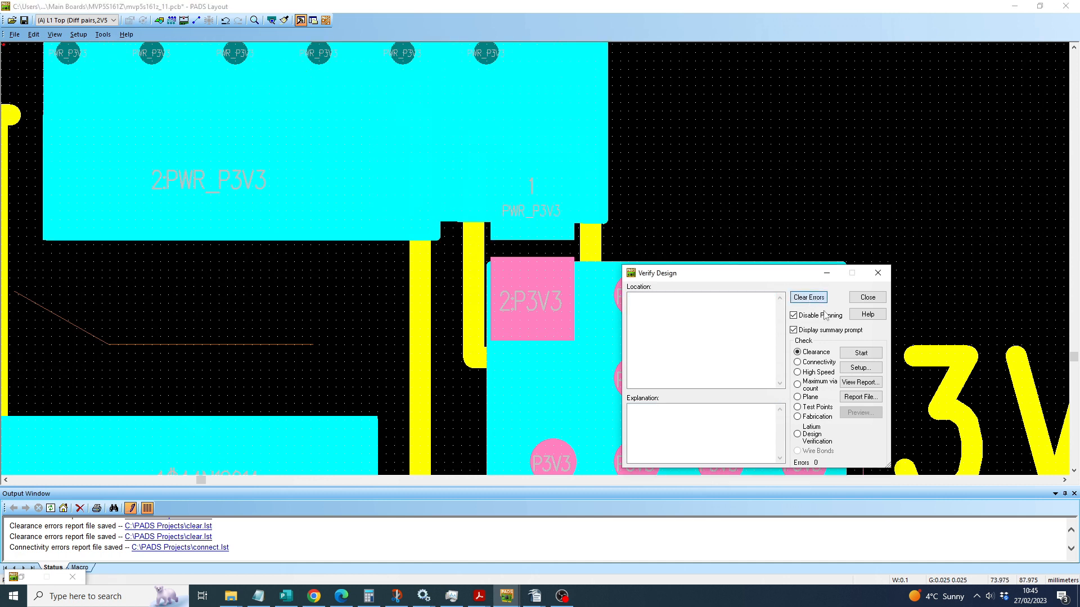
{"action": "left_click", "coordinate": [859, 353]}
{"action": "left_click", "coordinate": [836, 396]}
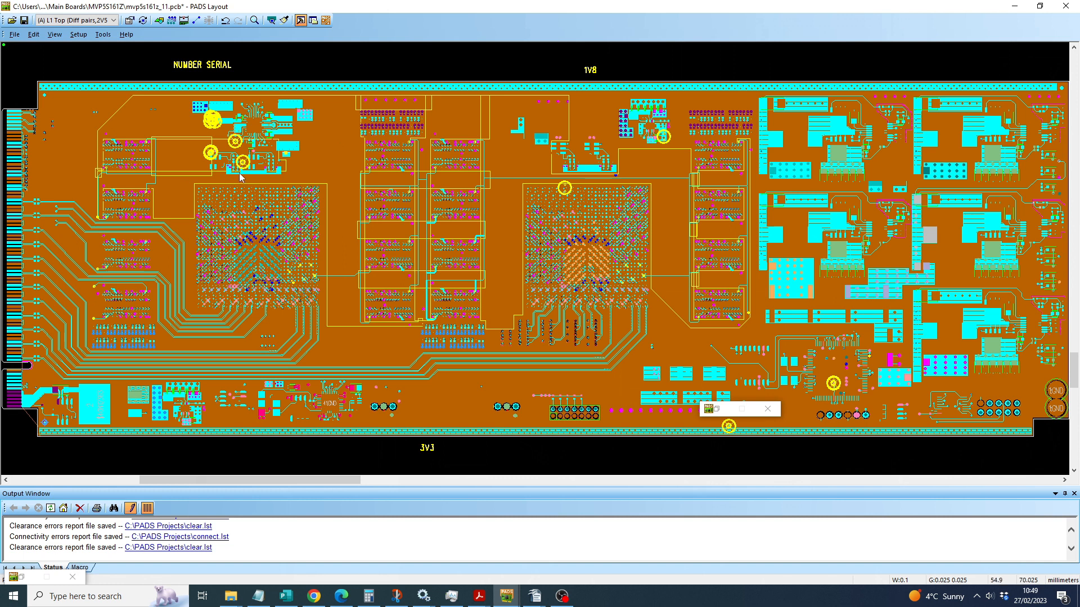
Step: Flood all copper pours on the board with the Pour Manager and close the thermal relief errors report
{"action": "scroll", "coordinate": [168, 110], "scroll_direction": "up", "scroll_amount": 2, "text": "ctrl"}
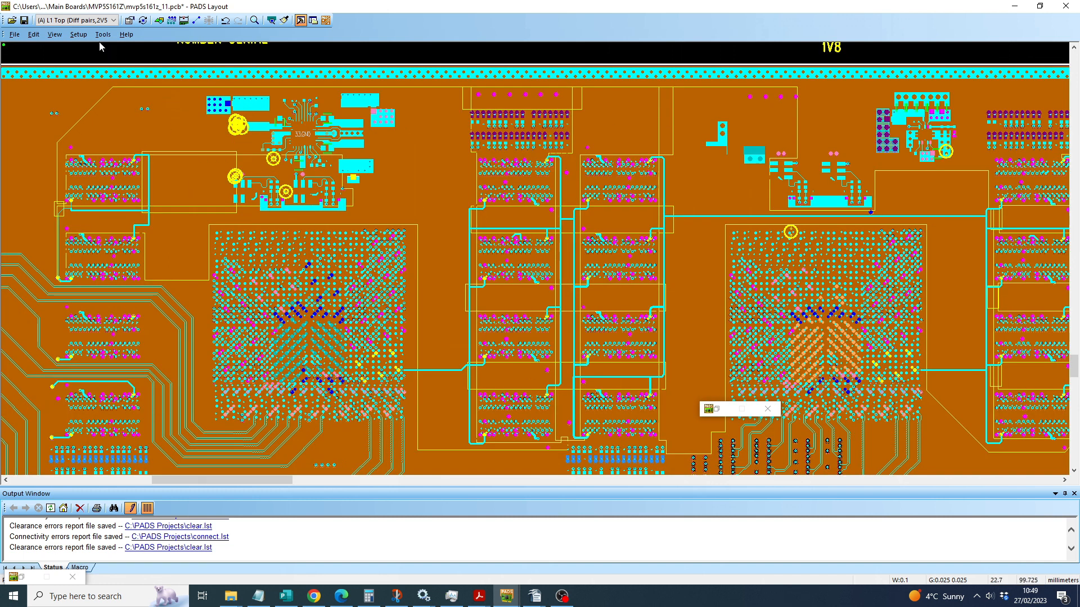
{"action": "left_click", "coordinate": [103, 34]}
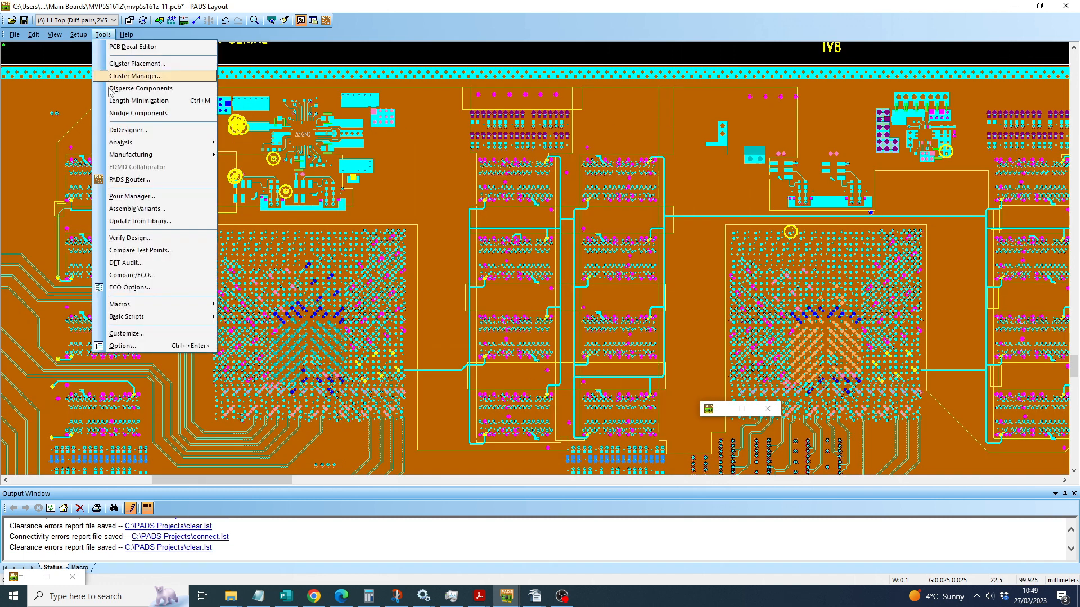
{"action": "left_click", "coordinate": [129, 198]}
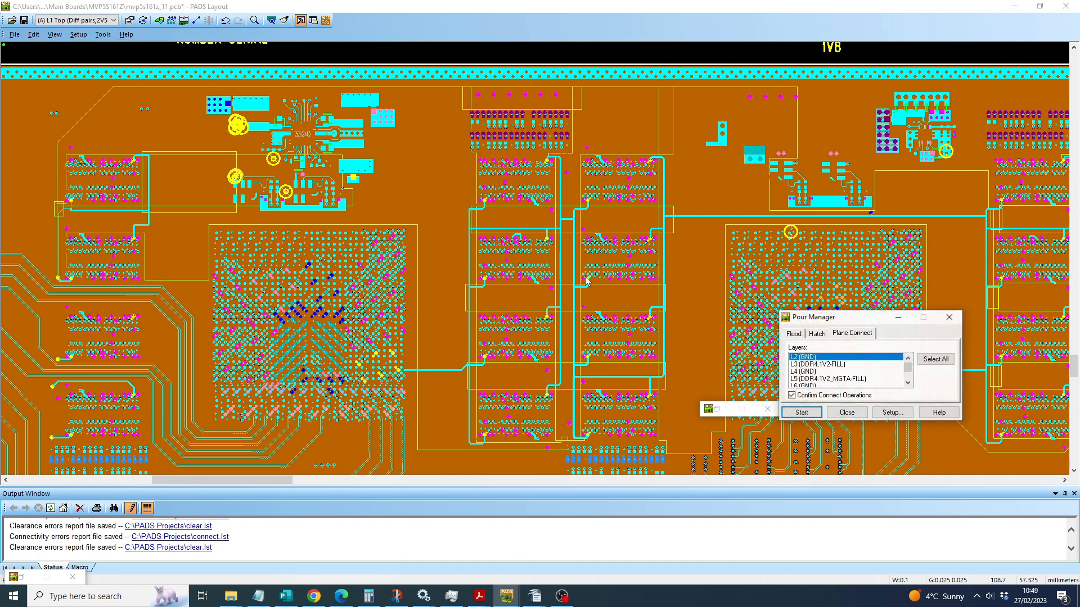
{"action": "left_click", "coordinate": [801, 412]}
{"action": "left_click", "coordinate": [853, 397]}
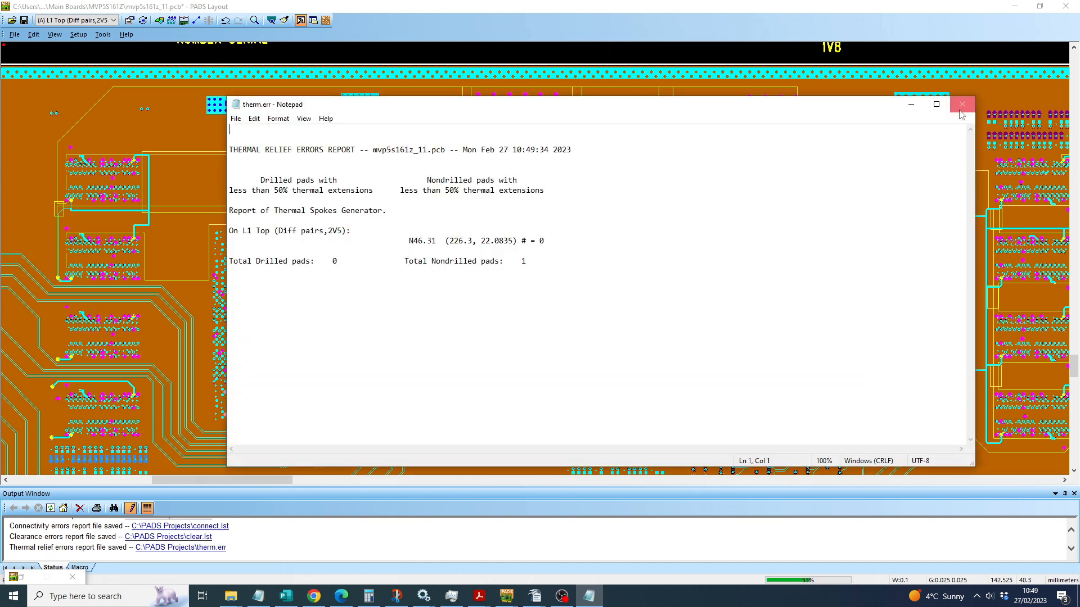
{"action": "left_click", "coordinate": [963, 104]}
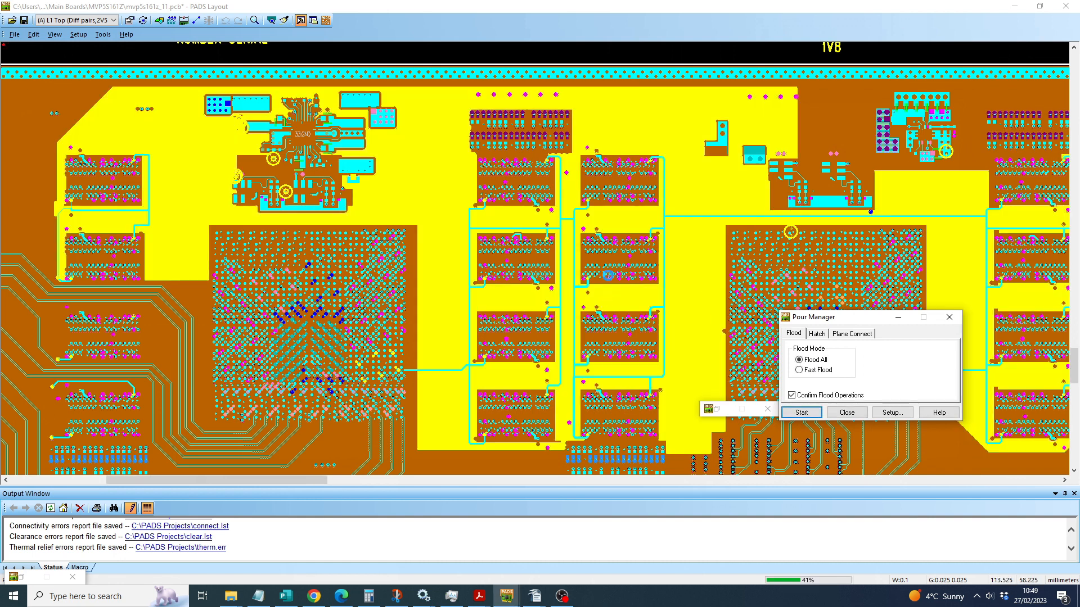
{"action": "scroll", "coordinate": [608, 275], "scroll_direction": "down", "scroll_amount": 2}
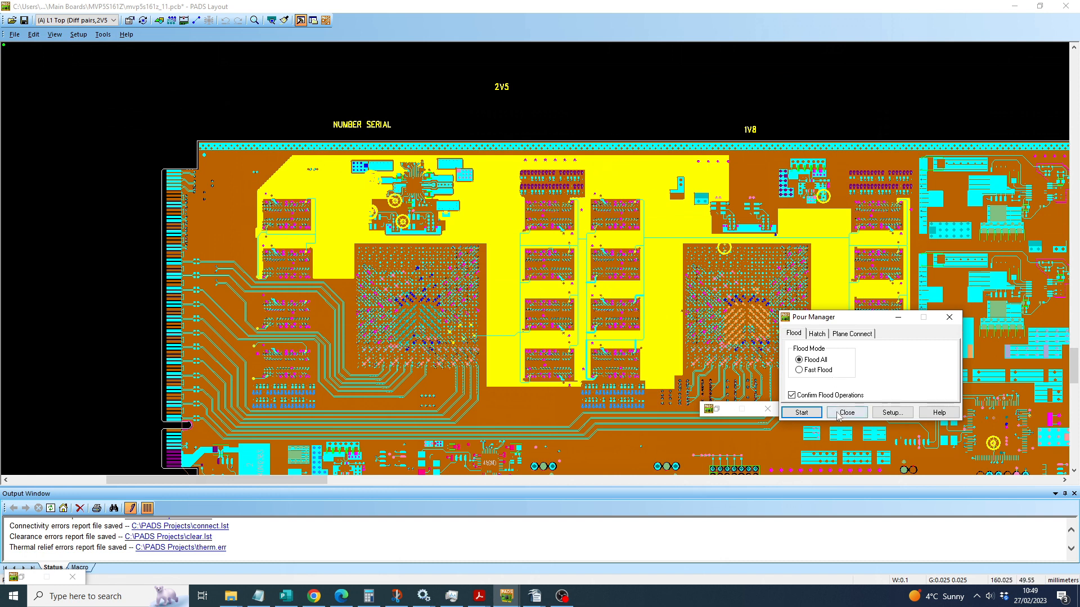
Step: Minimize the Pour Manager and toggle the pour display with PO until the board shows pour outlines only
{"action": "left_click", "coordinate": [898, 319]}
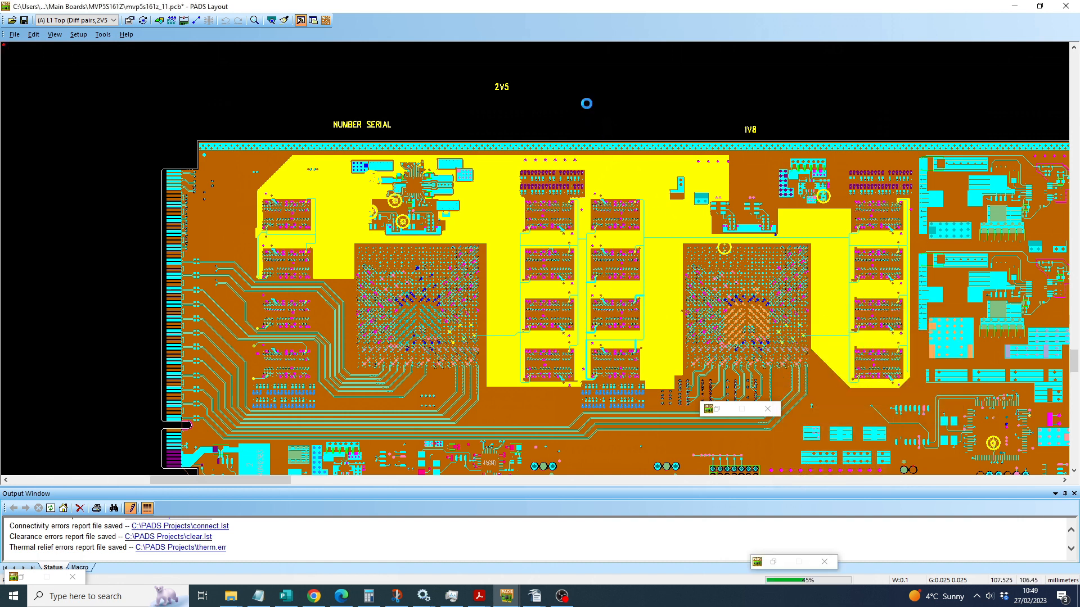
{"action": "scroll", "coordinate": [586, 102], "scroll_direction": "up", "scroll_amount": 2}
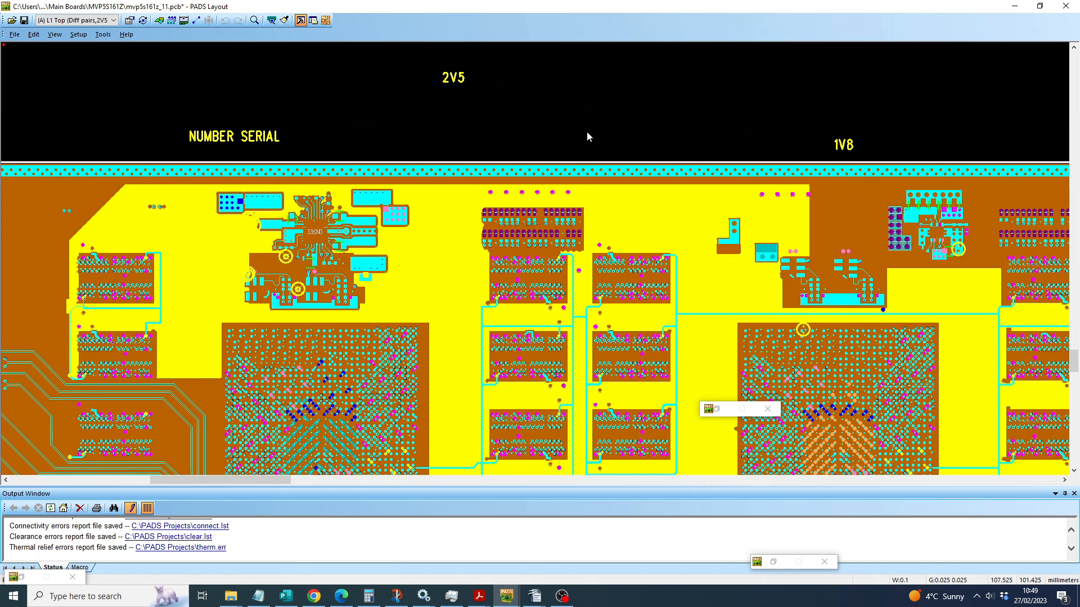
{"action": "type", "text": "po"}
{"action": "key", "text": "Return"}
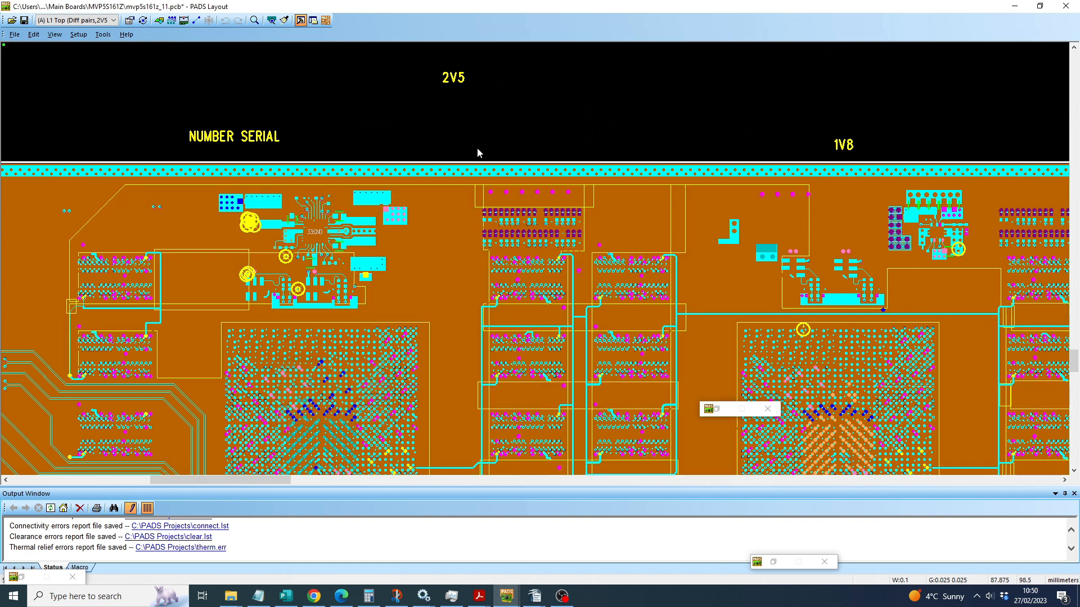
{"action": "type", "text": "po"}
{"action": "key", "text": "Return"}
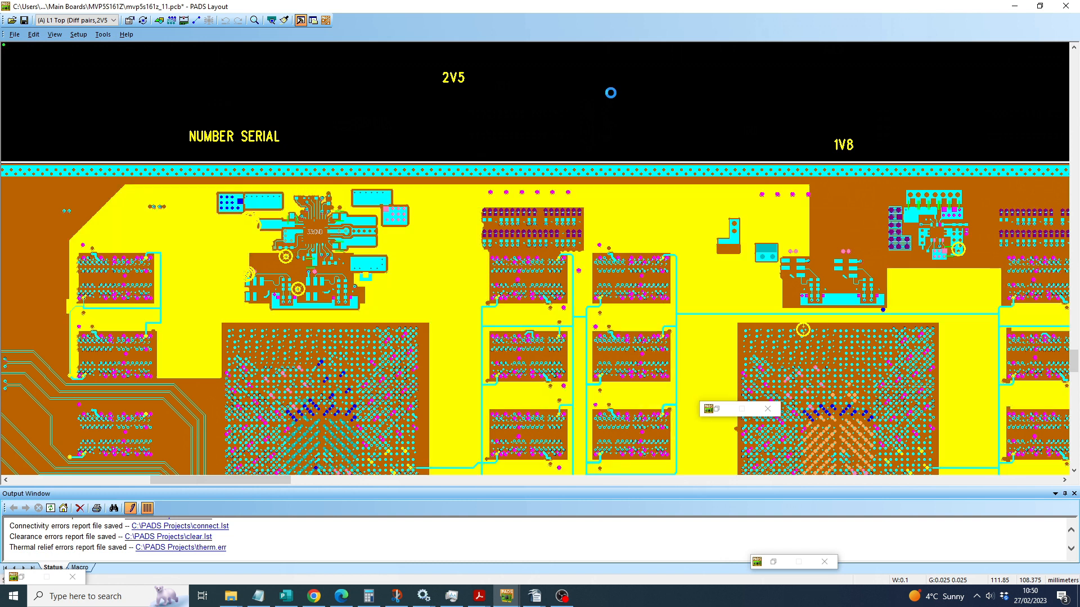
{"action": "type", "text": "po"}
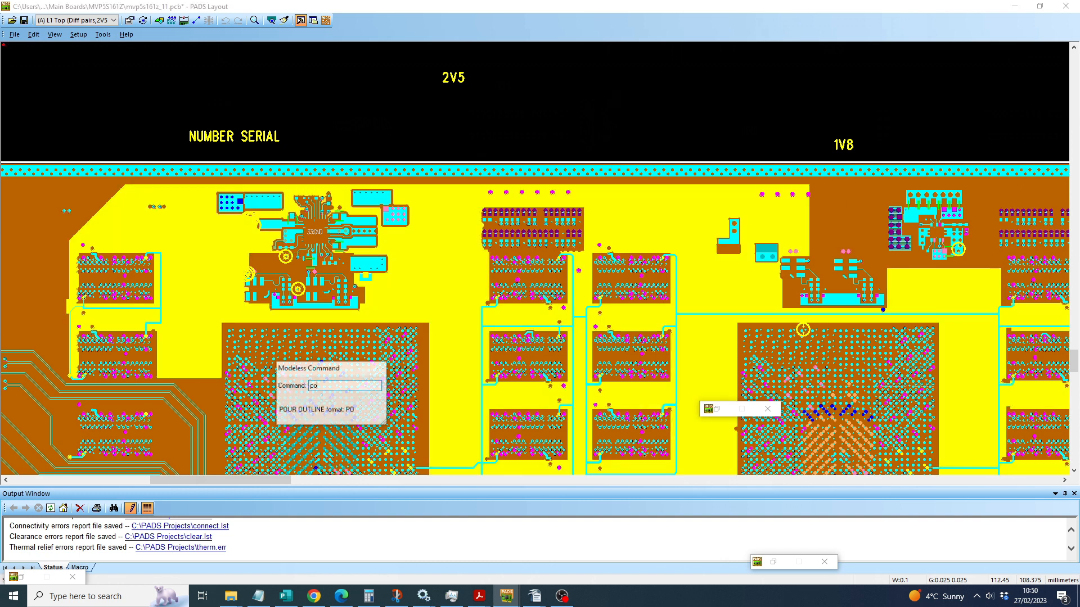
{"action": "key", "text": "Return"}
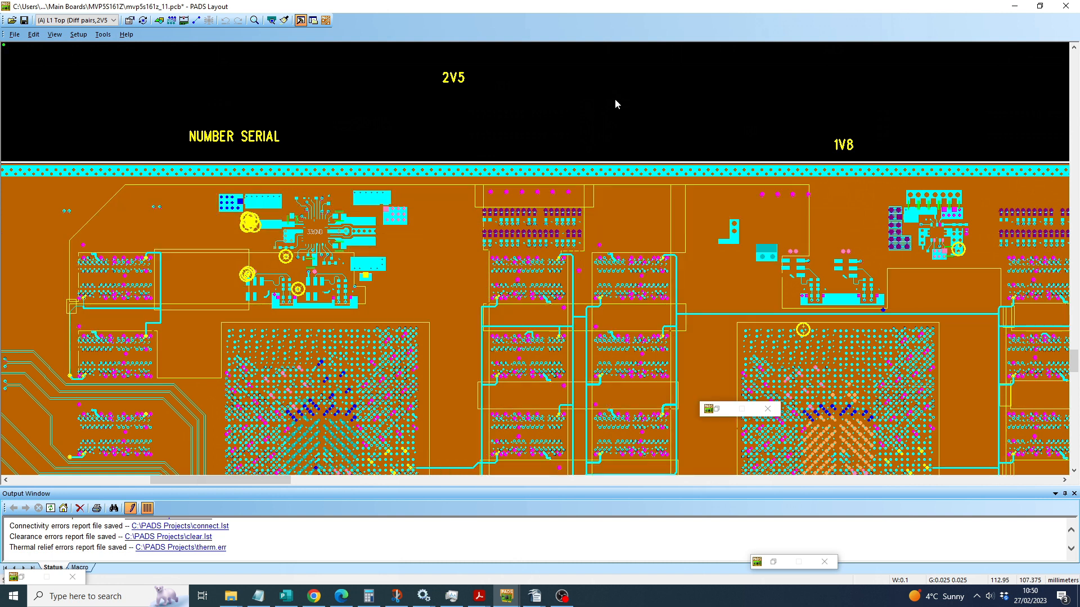
Step: Open the display colors setup to view the layer and object colors, leaving it without changes
{"action": "left_click", "coordinate": [79, 34]}
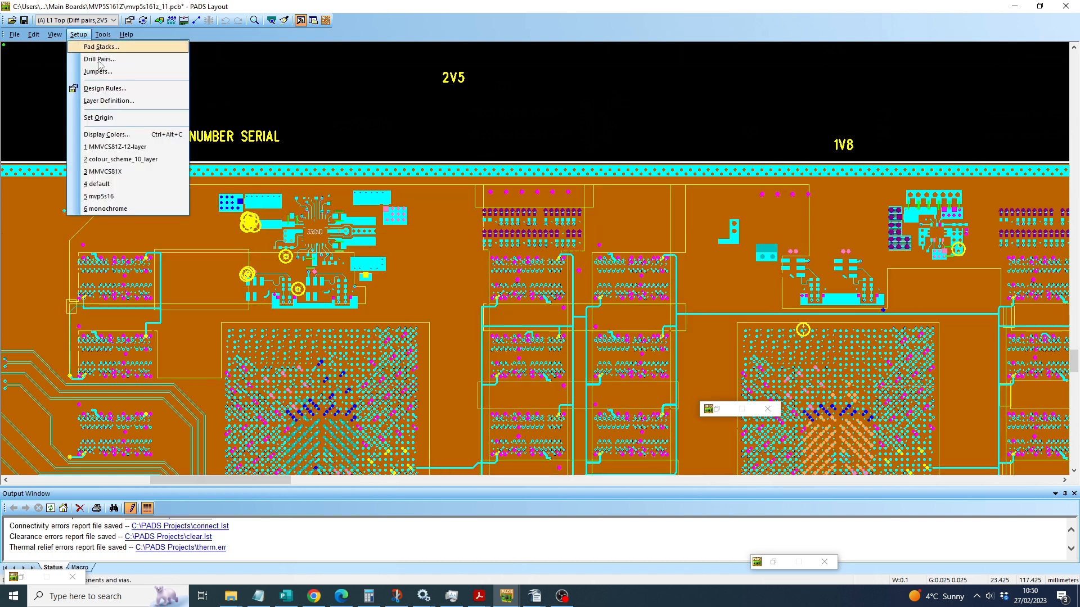
{"action": "left_click", "coordinate": [99, 138]}
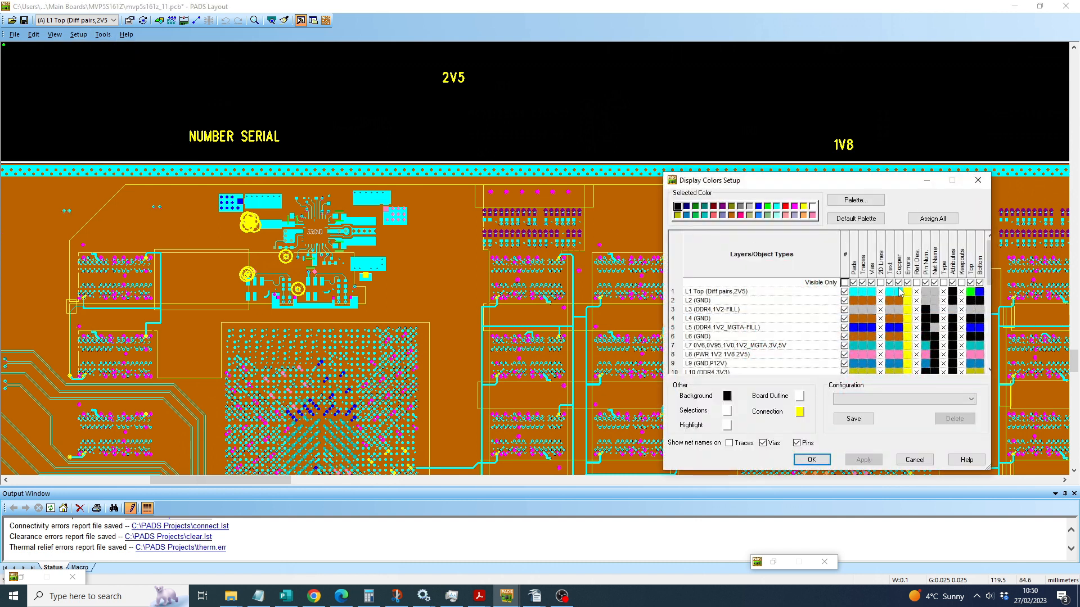
{"action": "left_click", "coordinate": [914, 460]}
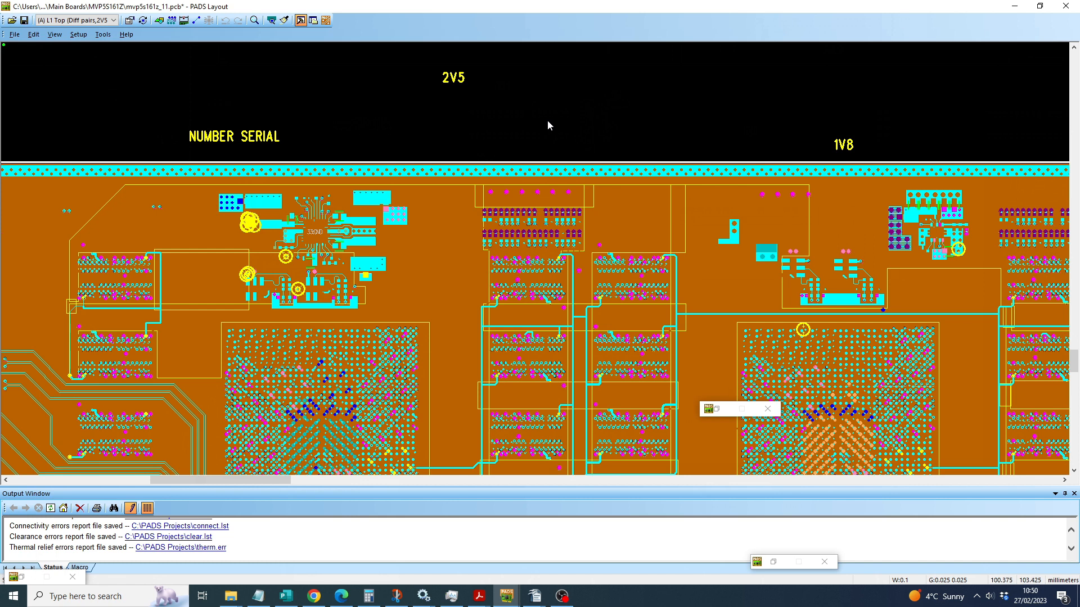
Step: Switch the split plane display to outlines with SPO, and issue SPO again to toggle it back
{"action": "type", "text": "sp"}
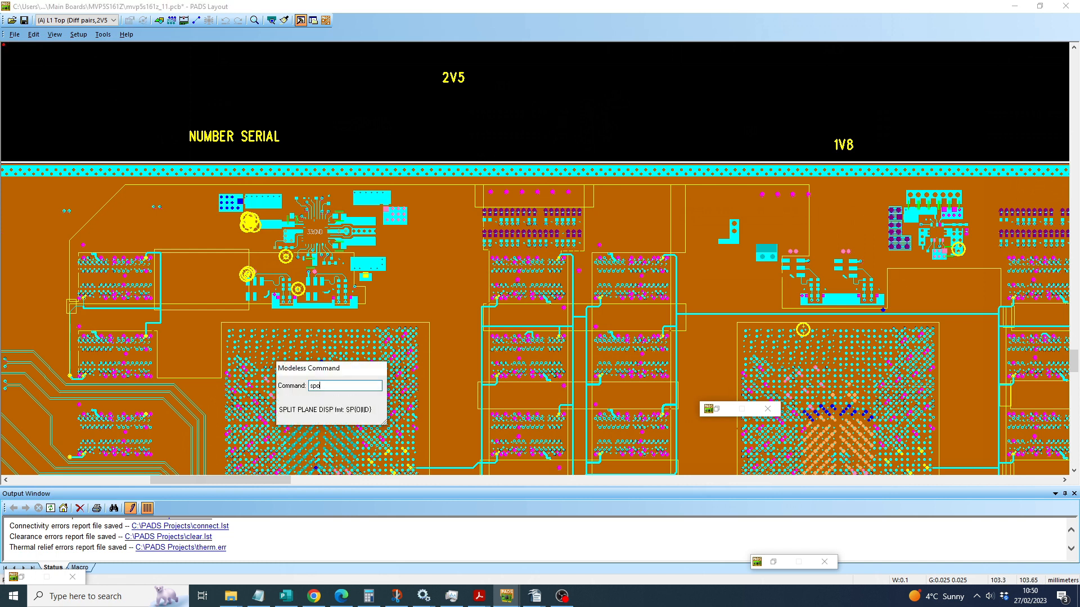
{"action": "type", "text": "o"}
{"action": "key", "text": "Return"}
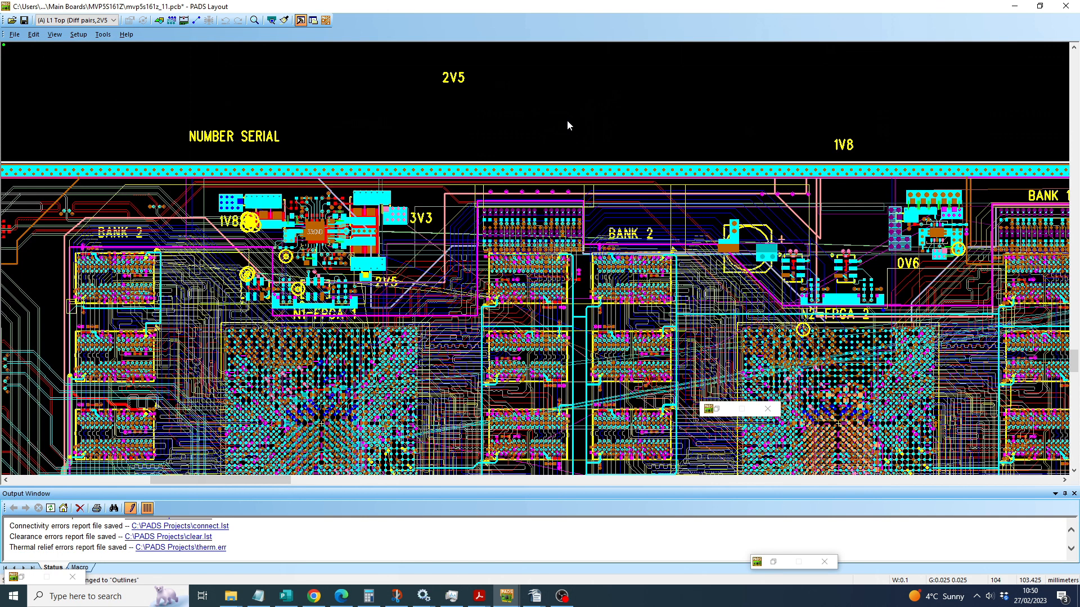
{"action": "type", "text": "sp"}
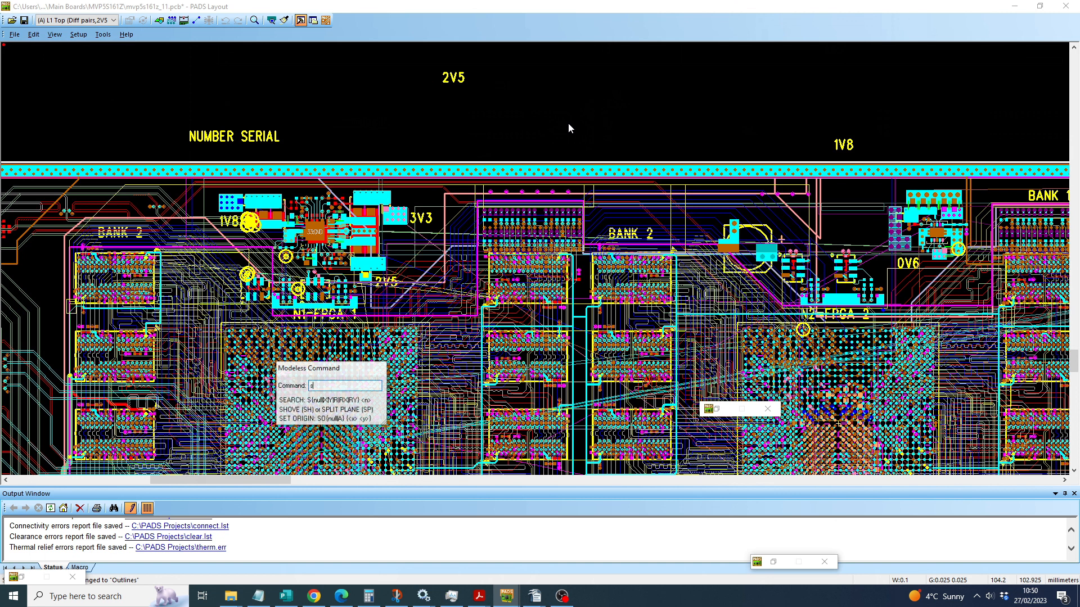
{"action": "type", "text": "o"}
{"action": "key", "text": "Return"}
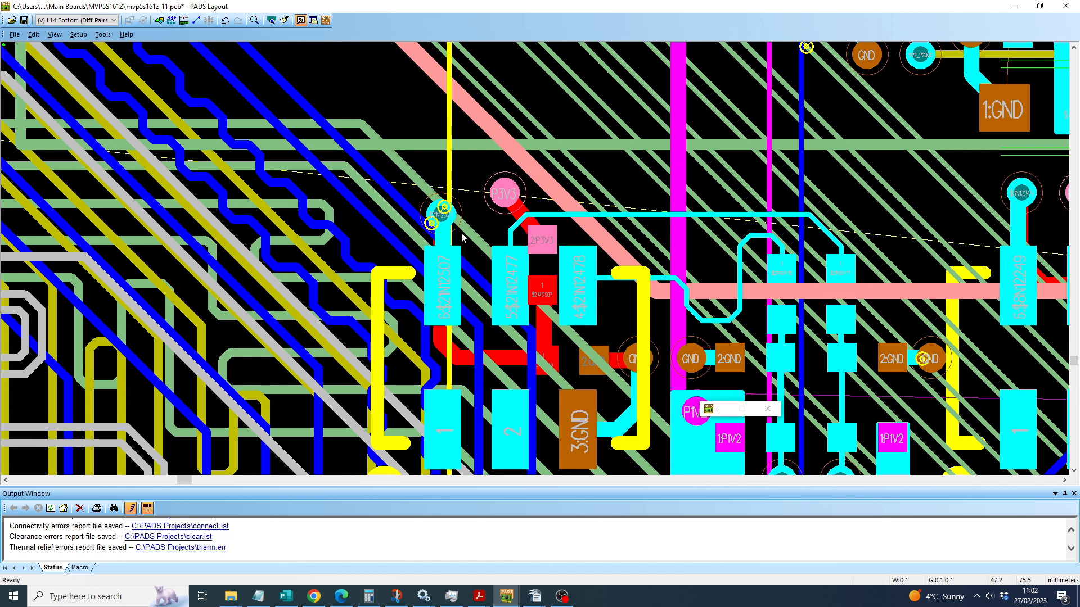
Step: Cycle the selection between overlapping components N54 and L19, shift N54 about 0.1 mm left, and put it back
{"action": "left_click", "coordinate": [539, 273]}
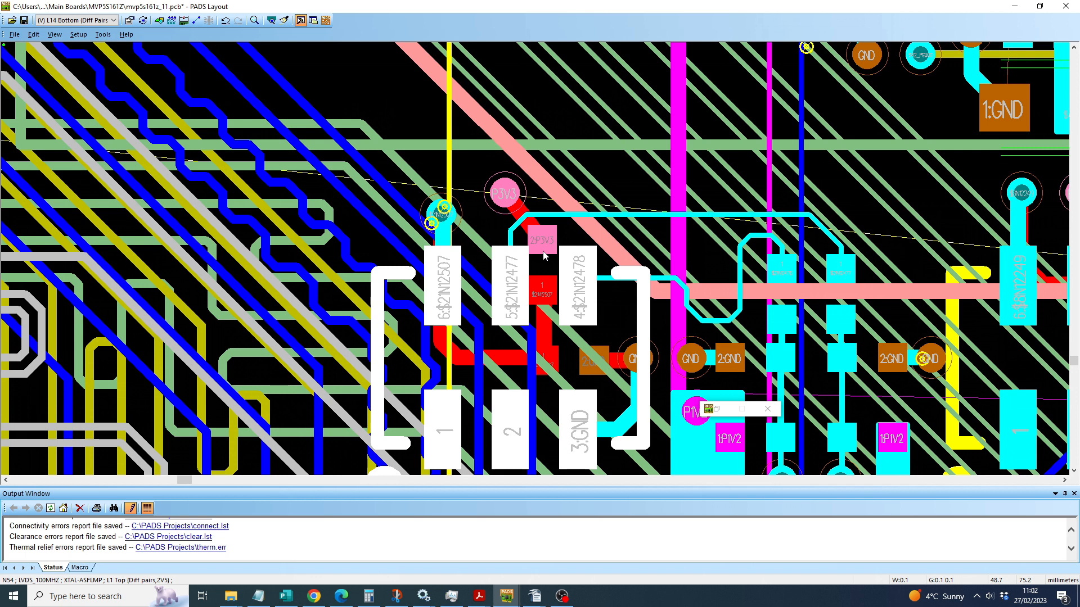
{"action": "left_click", "coordinate": [544, 254]}
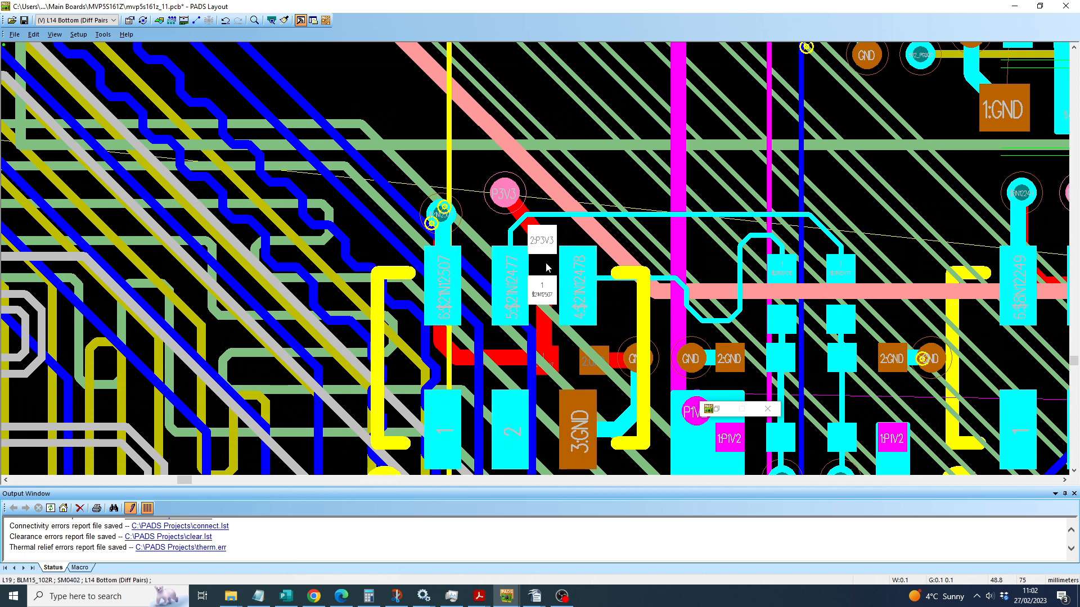
{"action": "left_click_drag", "start_coordinate": [546, 268], "coordinate": [537, 268]}
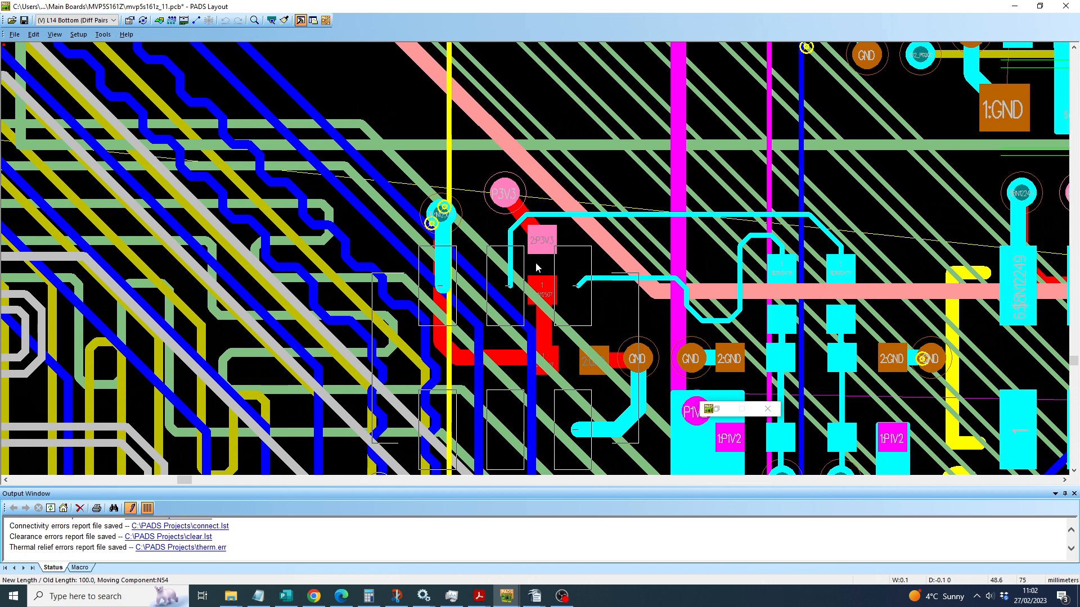
{"action": "left_click_drag", "start_coordinate": [537, 267], "coordinate": [543, 271]}
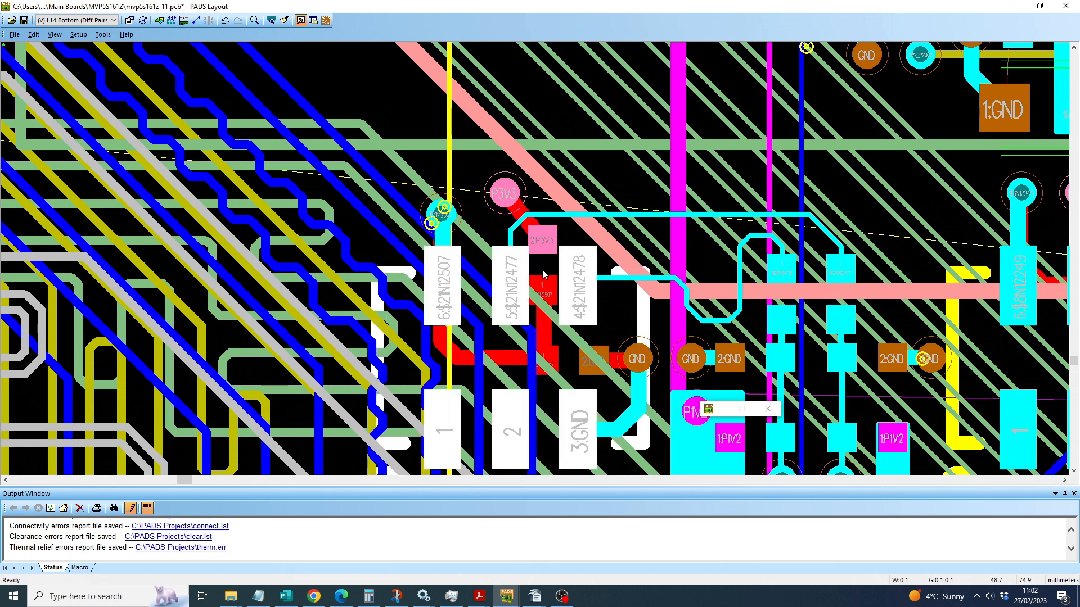
Step: Select L19 between the pads of N54, move it about 0.9 mm up, and put it back in place
{"action": "left_click", "coordinate": [543, 274]}
{"action": "left_click", "coordinate": [543, 273]}
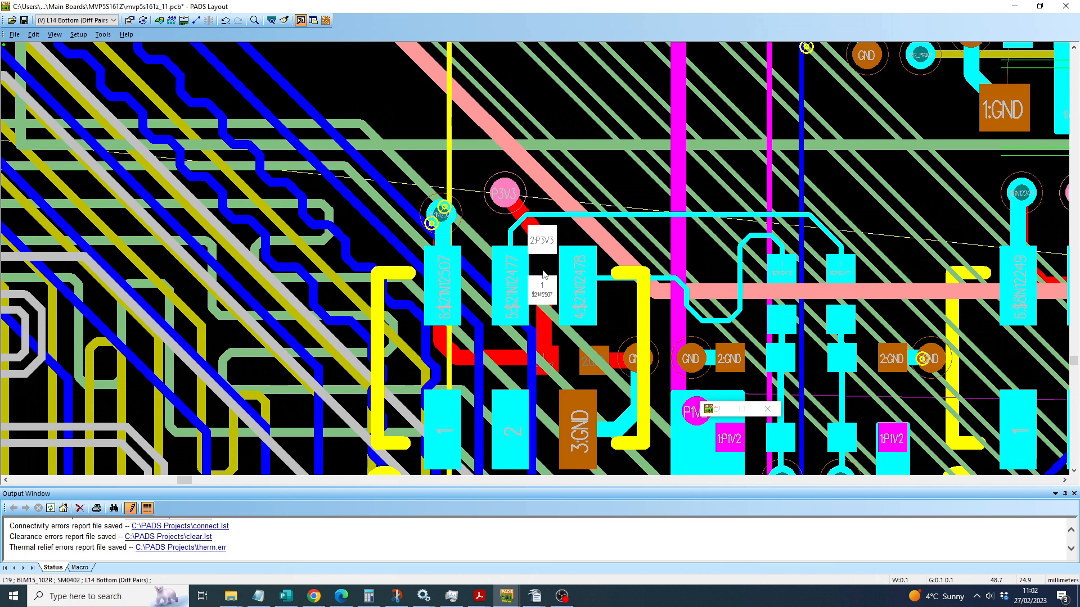
{"action": "left_click_drag", "start_coordinate": [543, 274], "coordinate": [554, 201]}
{"action": "key", "text": "ctrl+r"}
{"action": "key", "text": "ctrl+r"}
{"action": "key", "text": "ctrl+r"}
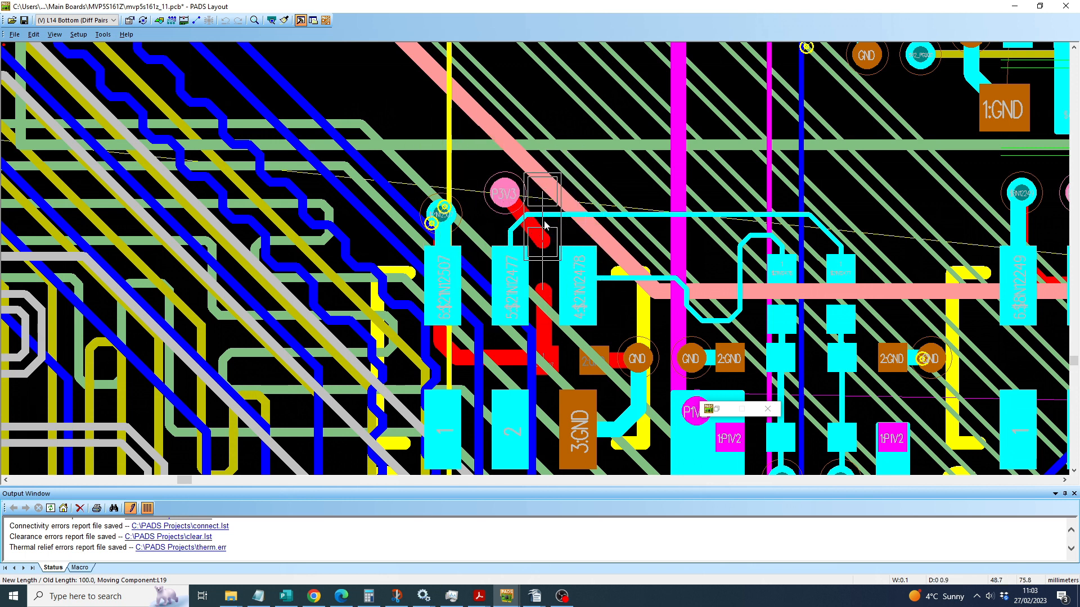
{"action": "left_click", "coordinate": [544, 268]}
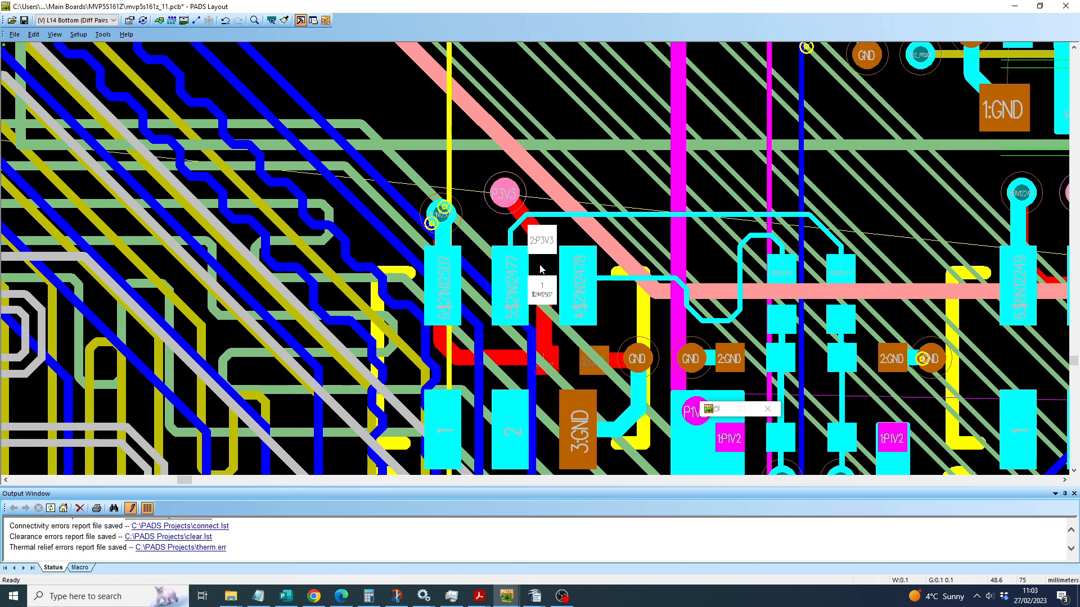
{"action": "left_click", "coordinate": [540, 277]}
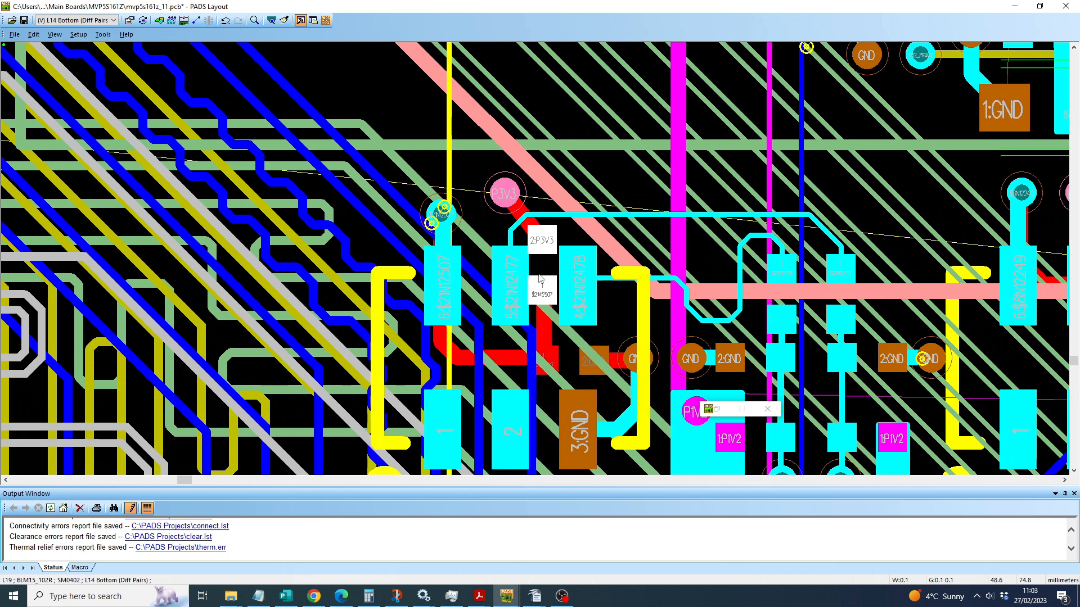
{"action": "double_click", "coordinate": [539, 278]}
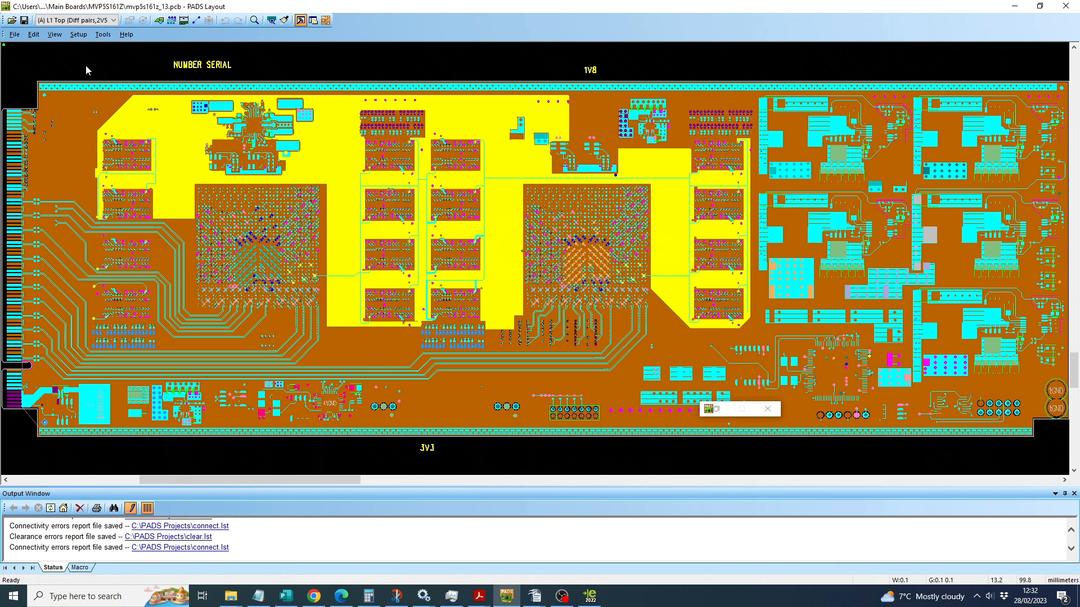
Step: Set up a Compare/ECO run with the ASCII file mvp5s161z.asc as the new design with changes
{"action": "left_click", "coordinate": [78, 34]}
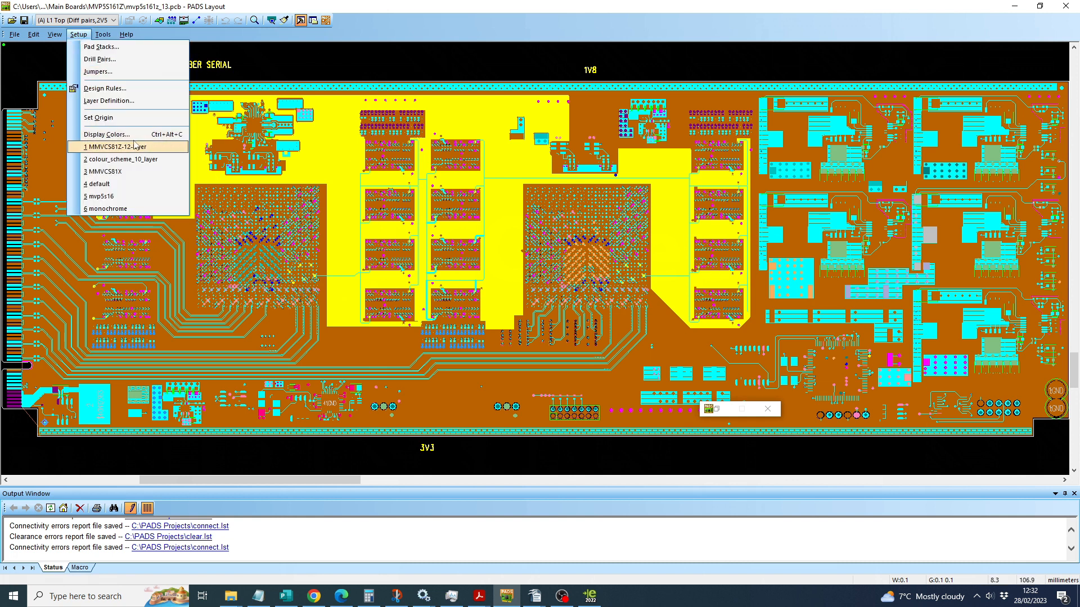
{"action": "mouse_move", "coordinate": [103, 34]}
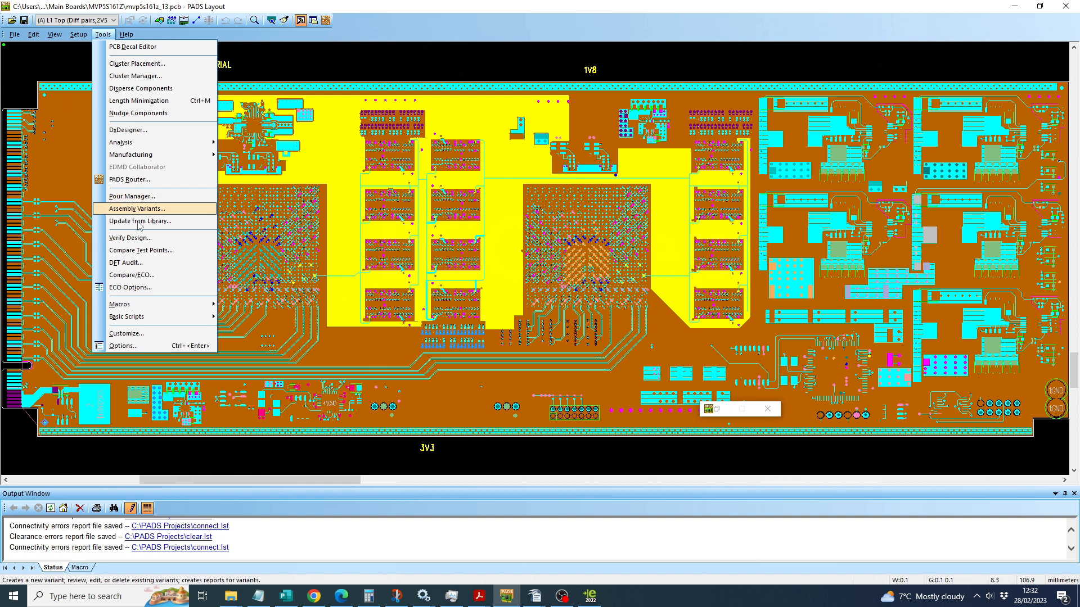
{"action": "left_click", "coordinate": [143, 275]}
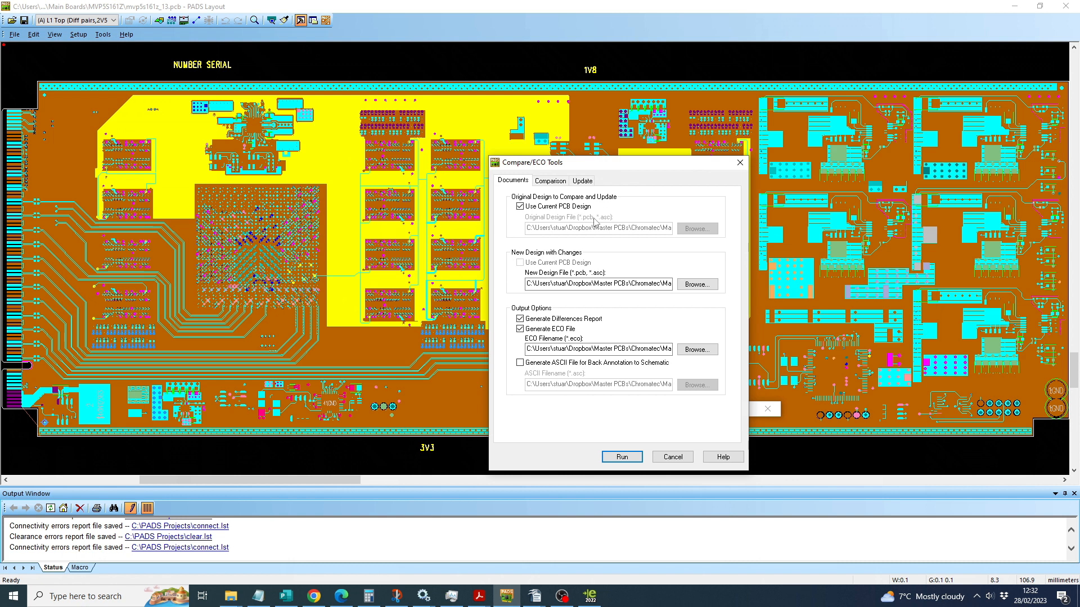
{"action": "left_click", "coordinate": [697, 284]}
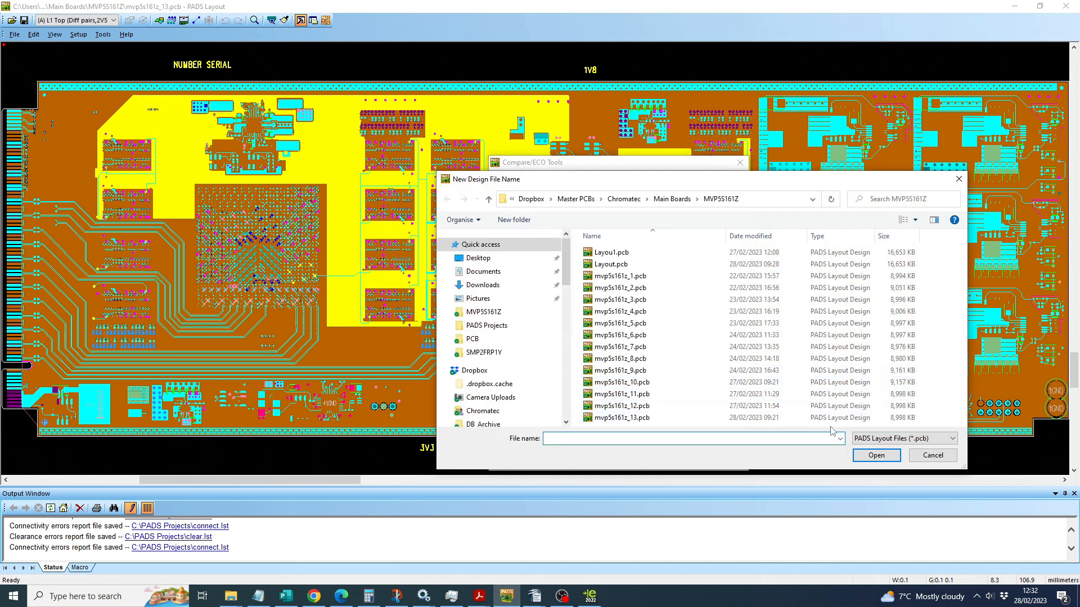
{"action": "left_click", "coordinate": [865, 442]}
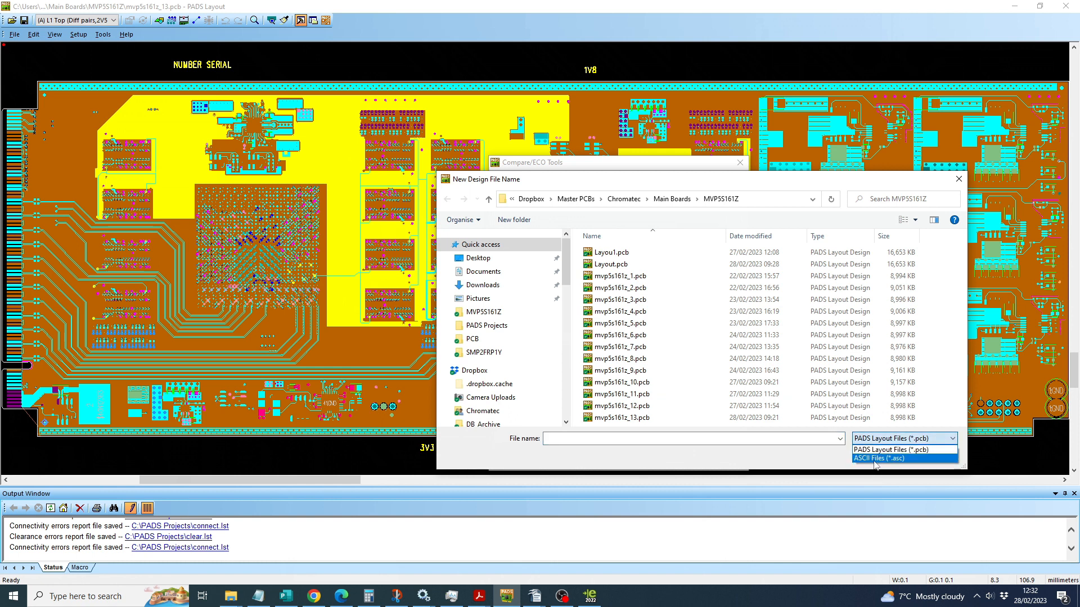
{"action": "left_click", "coordinate": [875, 458]}
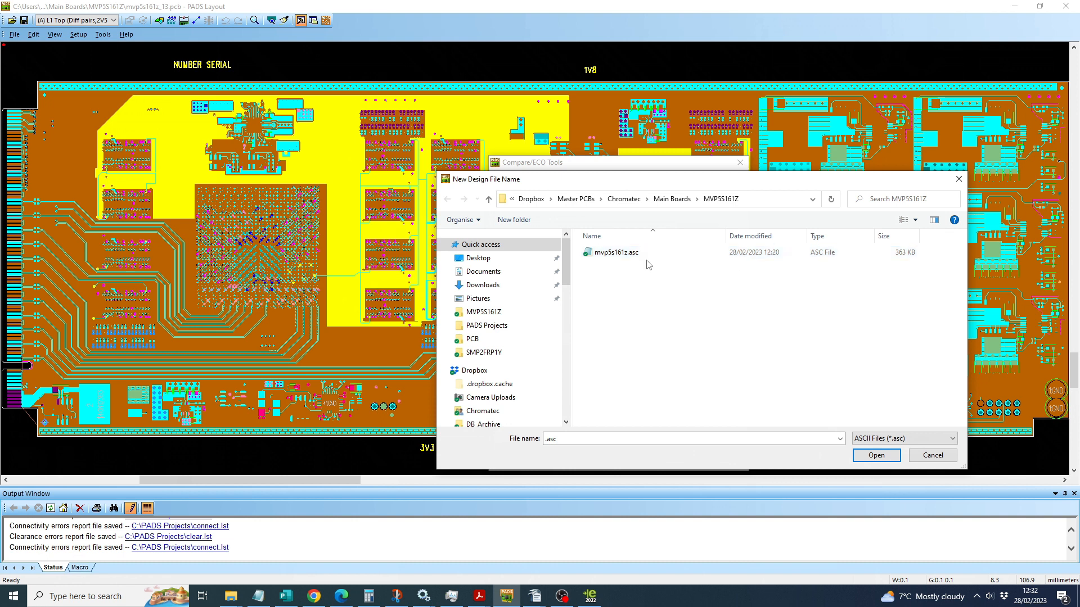
{"action": "left_click", "coordinate": [615, 257]}
{"action": "left_click", "coordinate": [875, 455]}
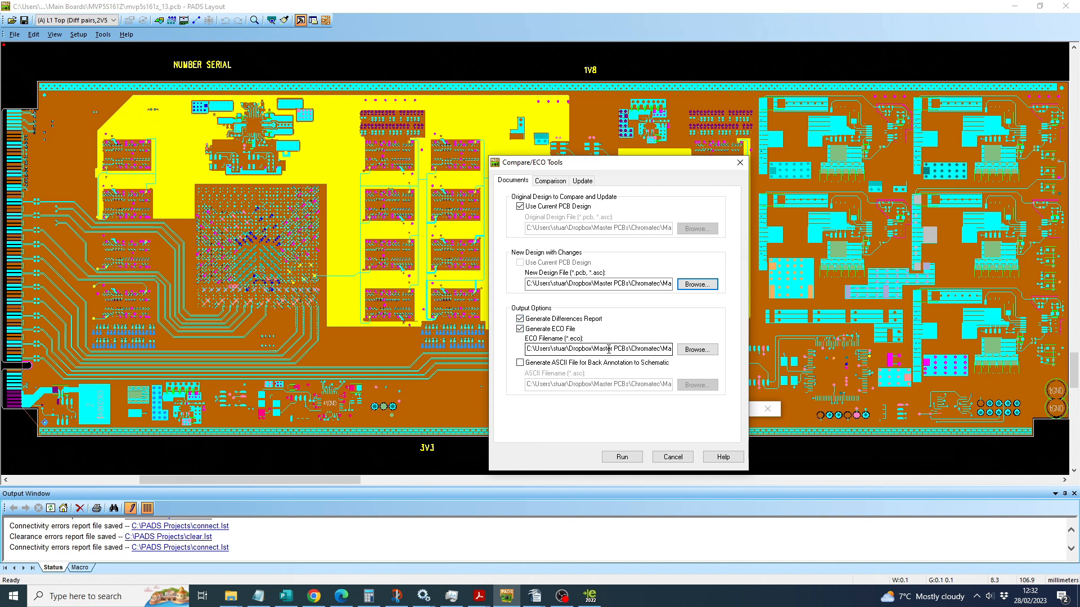
Step: Review the ECO file path and the update and comparison options before running the comparison
{"action": "left_click", "coordinate": [635, 349]}
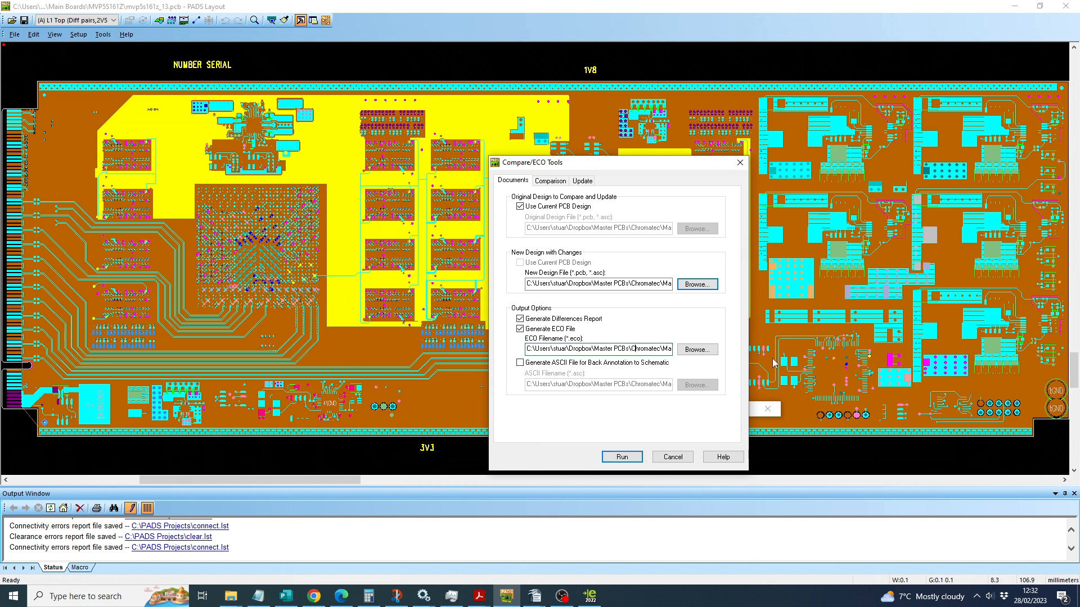
{"action": "key", "text": "Right"}
{"action": "key", "text": "Right"}
{"action": "key", "text": "Right"}
{"action": "key", "text": "Right"}
{"action": "key", "text": "Right"}
{"action": "key", "text": "Right"}
{"action": "key", "text": "Right"}
{"action": "key", "text": "Right"}
{"action": "key", "text": "Right"}
{"action": "key", "text": "Right"}
{"action": "key", "text": "Right"}
{"action": "key", "text": "Right"}
{"action": "key", "text": "Right"}
{"action": "key", "text": "Right"}
{"action": "key", "text": "Right"}
{"action": "key", "text": "Right"}
{"action": "key", "text": "Right"}
{"action": "key", "text": "Right"}
{"action": "key", "text": "Right"}
{"action": "key", "text": "Right"}
{"action": "key", "text": "Left"}
{"action": "key", "text": "Left"}
{"action": "key", "text": "Left"}
{"action": "key", "text": "Left"}
{"action": "key", "text": "Left"}
{"action": "key", "text": "Left"}
{"action": "key", "text": "Left"}
{"action": "key", "text": "Left"}
{"action": "key", "text": "Left"}
{"action": "key", "text": "Left"}
{"action": "key", "text": "Left"}
{"action": "key", "text": "Left"}
{"action": "key", "text": "Left"}
{"action": "key", "text": "Left"}
{"action": "key", "text": "Left"}
{"action": "key", "text": "Left"}
{"action": "key", "text": "Left"}
{"action": "key", "text": "Left"}
{"action": "key", "text": "Left"}
{"action": "key", "text": "Left"}
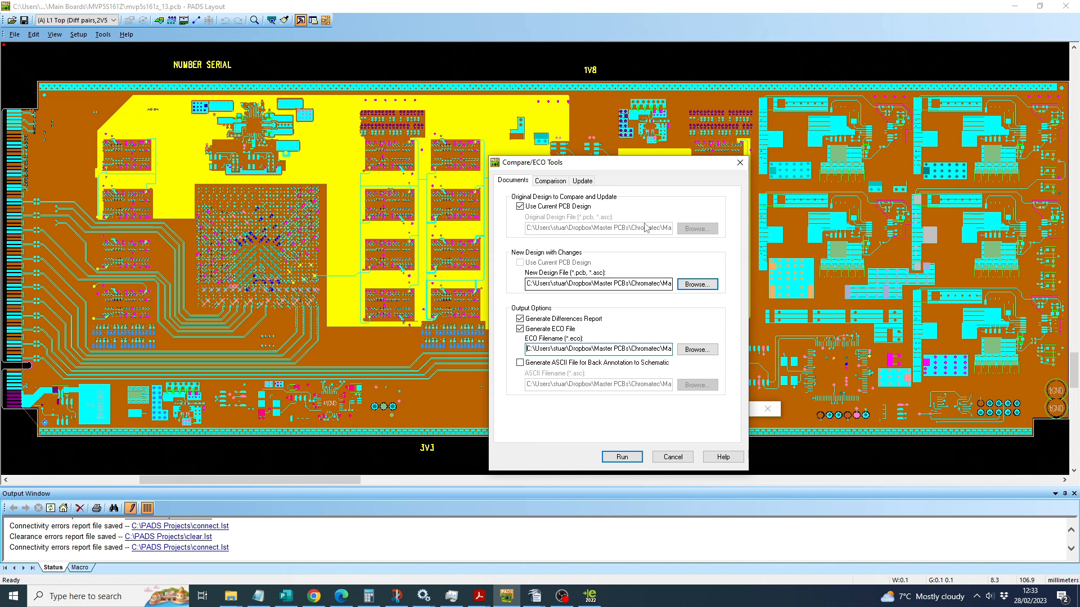
{"action": "left_click", "coordinate": [582, 181]}
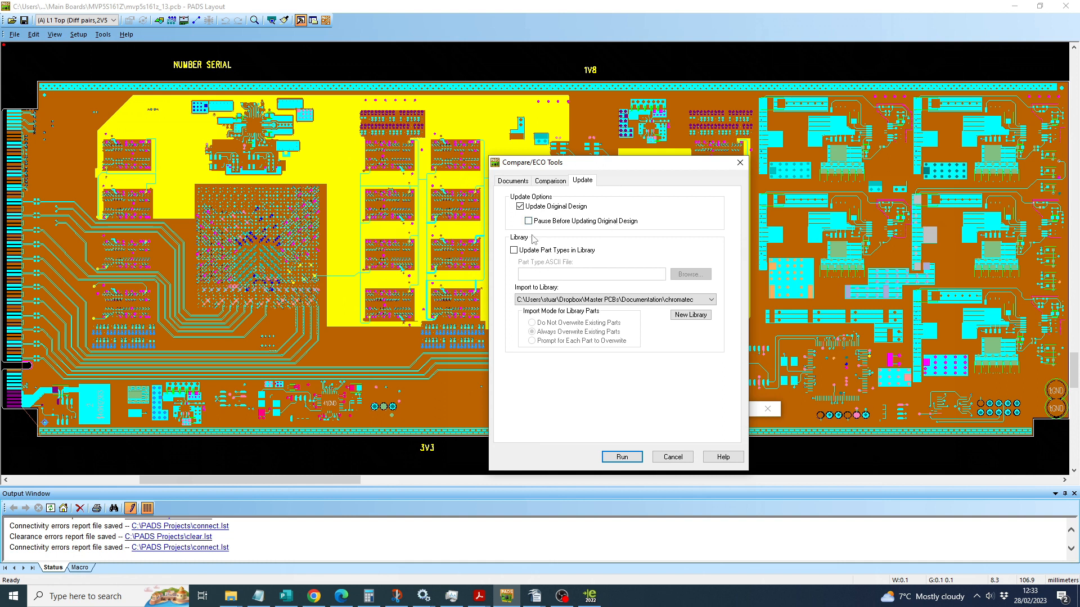
{"action": "left_click", "coordinate": [550, 181]}
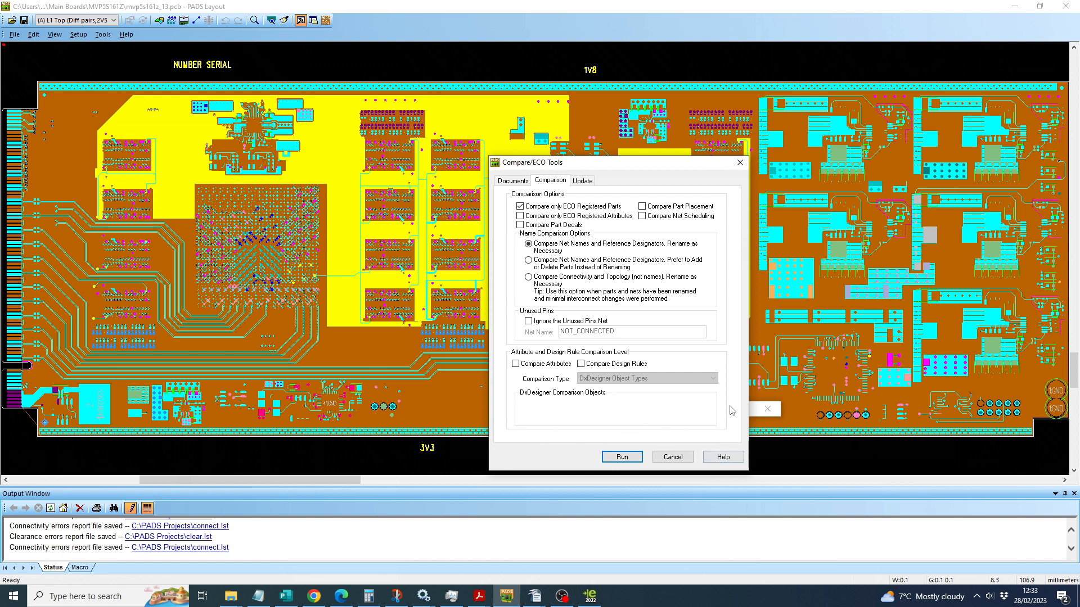
{"action": "left_click", "coordinate": [513, 181]}
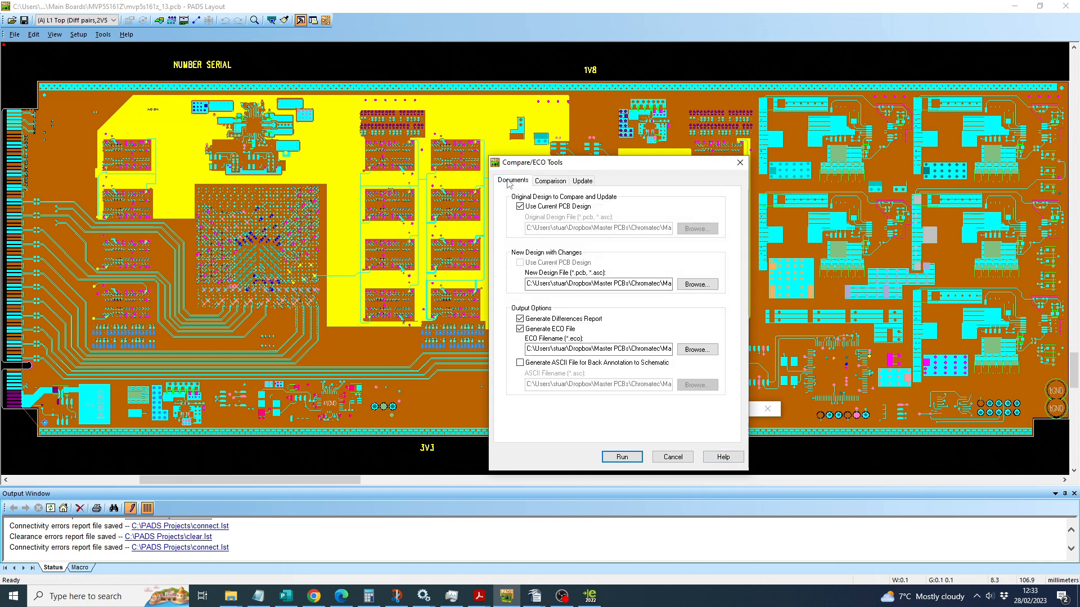
Step: Run the ECO comparison and update, and read through the resulting eco.err report
{"action": "left_click", "coordinate": [622, 457]}
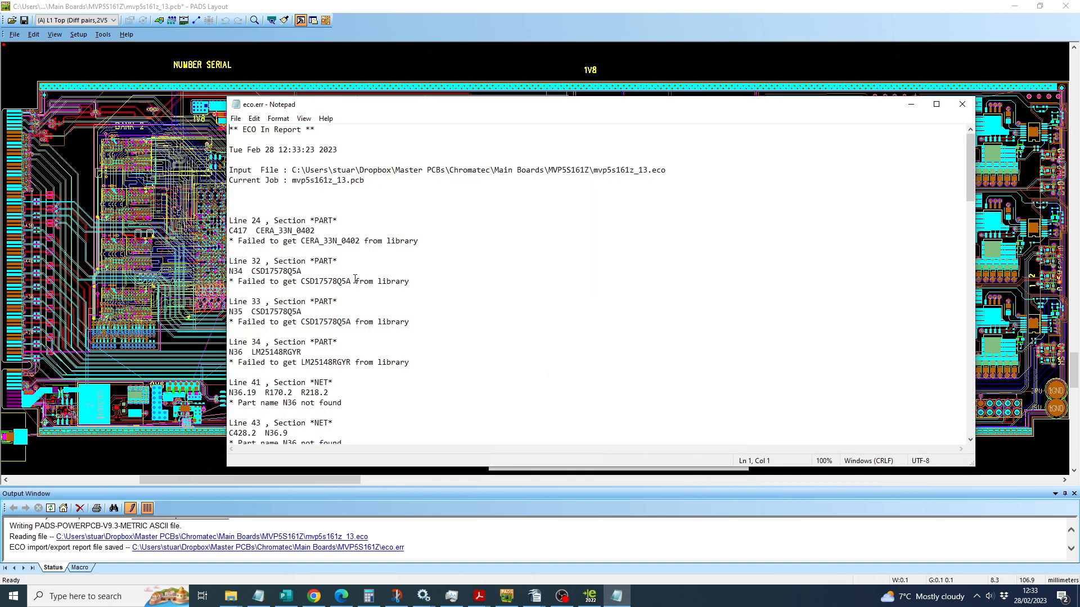
{"action": "scroll", "coordinate": [374, 346], "scroll_direction": "down", "scroll_amount": 16}
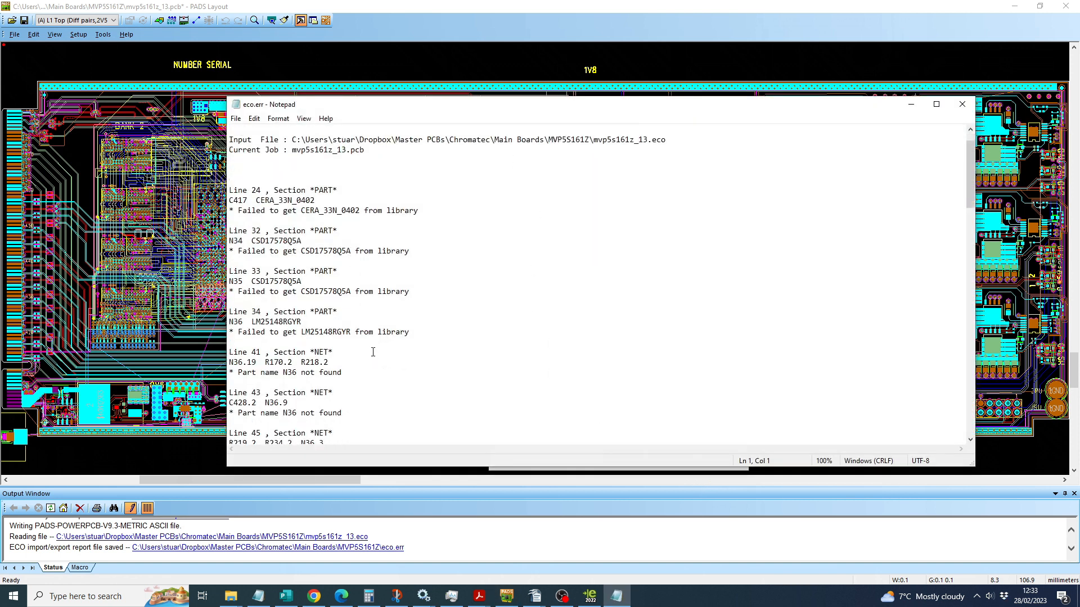
Step: Review the missing parts in the eco.err report and show the part types of the chromatec library in the Library Manager
{"action": "scroll", "coordinate": [373, 353], "scroll_direction": "up", "scroll_amount": 15}
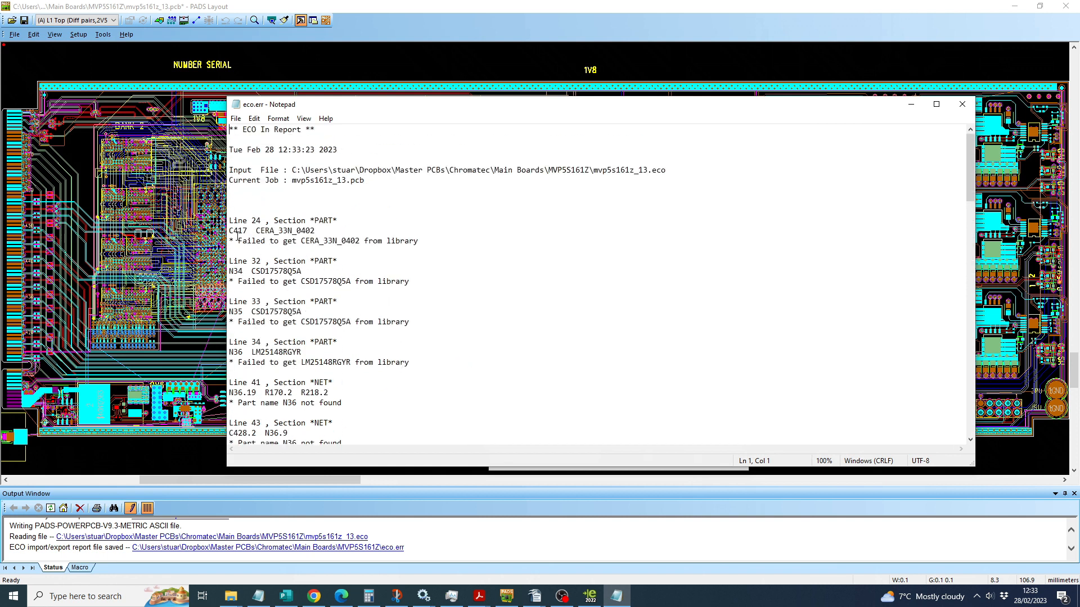
{"action": "scroll", "coordinate": [516, 257], "scroll_direction": "down", "scroll_amount": 1}
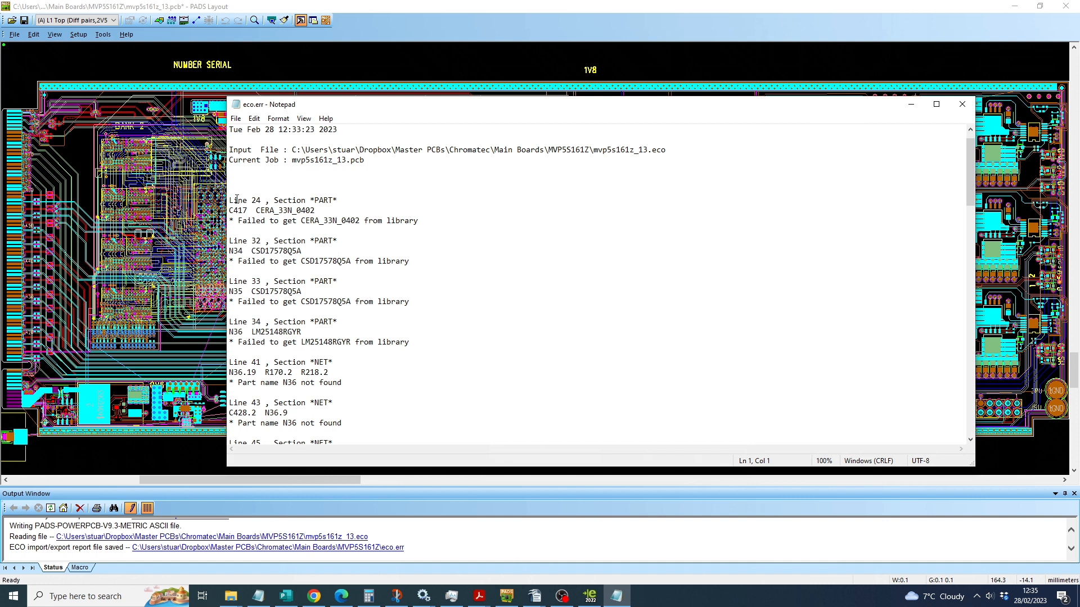
{"action": "left_click", "coordinate": [14, 34]}
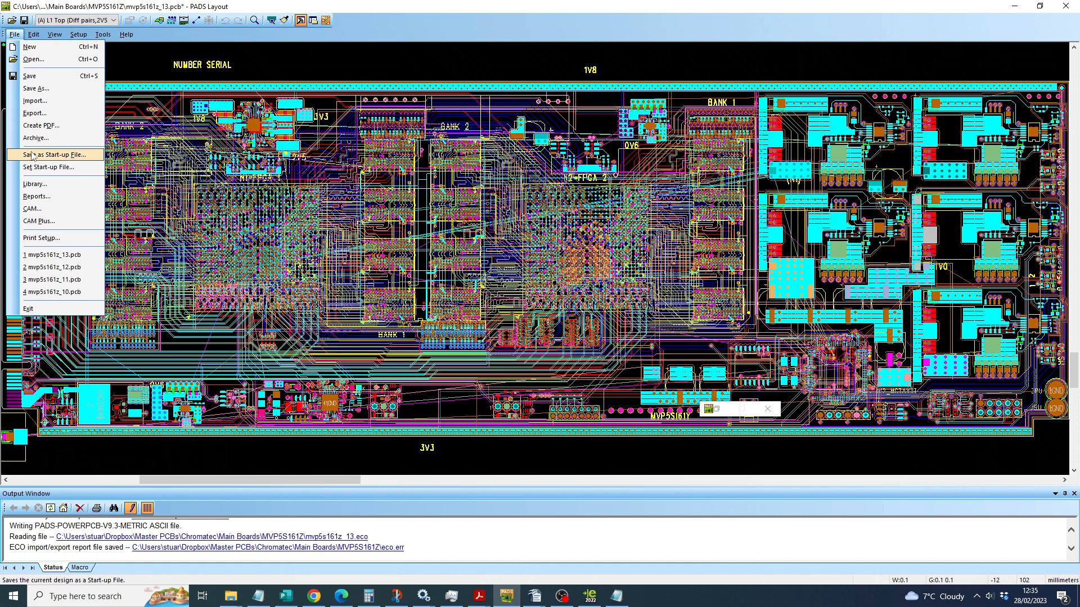
{"action": "left_click", "coordinate": [35, 184]}
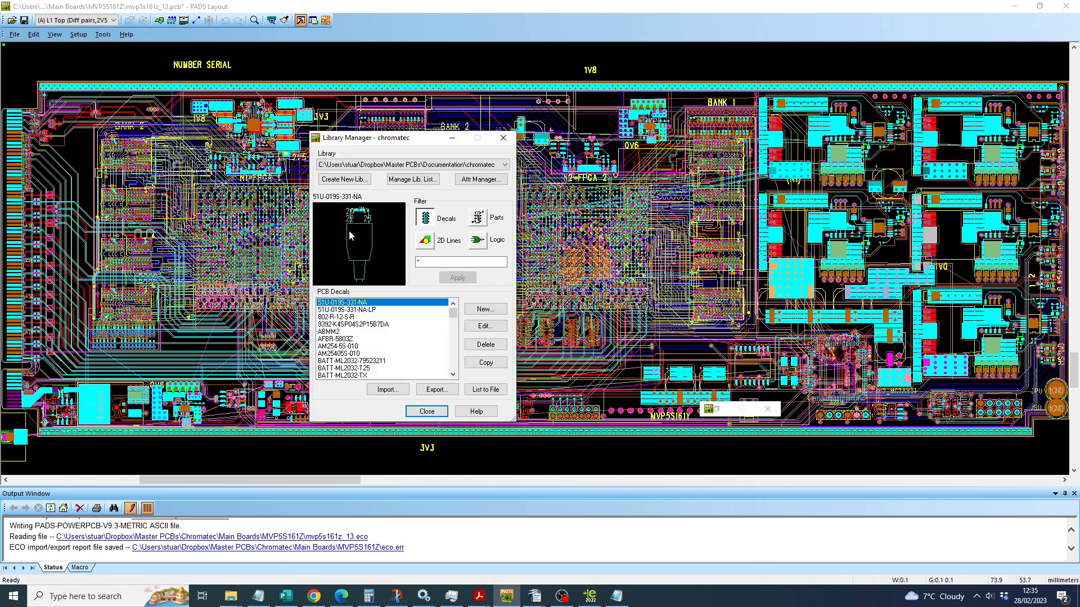
{"action": "left_click", "coordinate": [477, 217]}
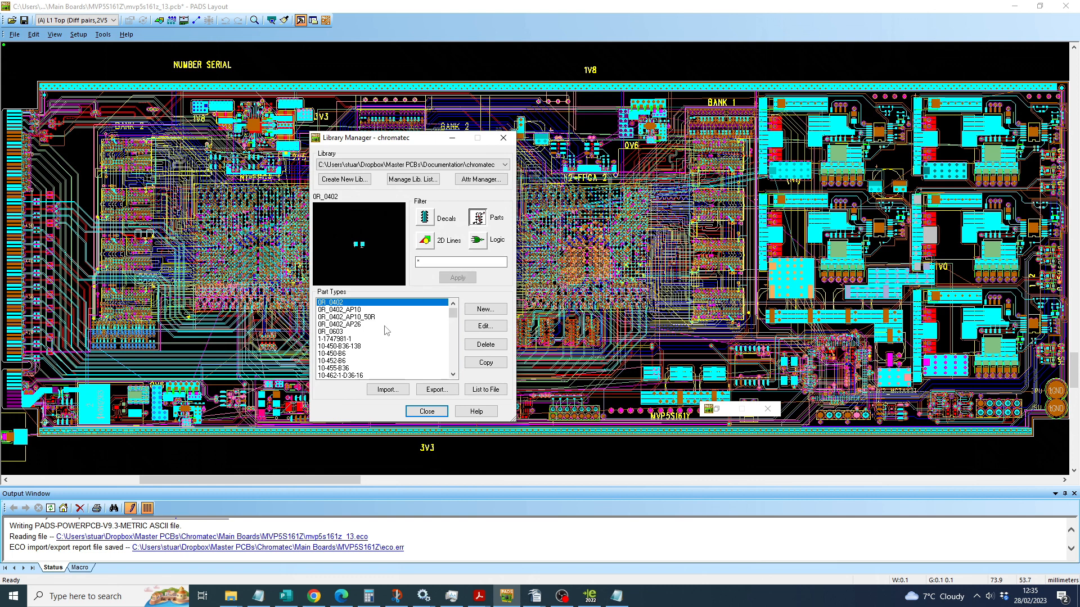
Step: Copy the part type CERA_100N_0402 in the chromatec library as CERA_33N_0402
{"action": "scroll", "coordinate": [382, 332], "scroll_direction": "down", "scroll_amount": 4}
{"action": "scroll", "coordinate": [377, 334], "scroll_direction": "down", "scroll_amount": 15}
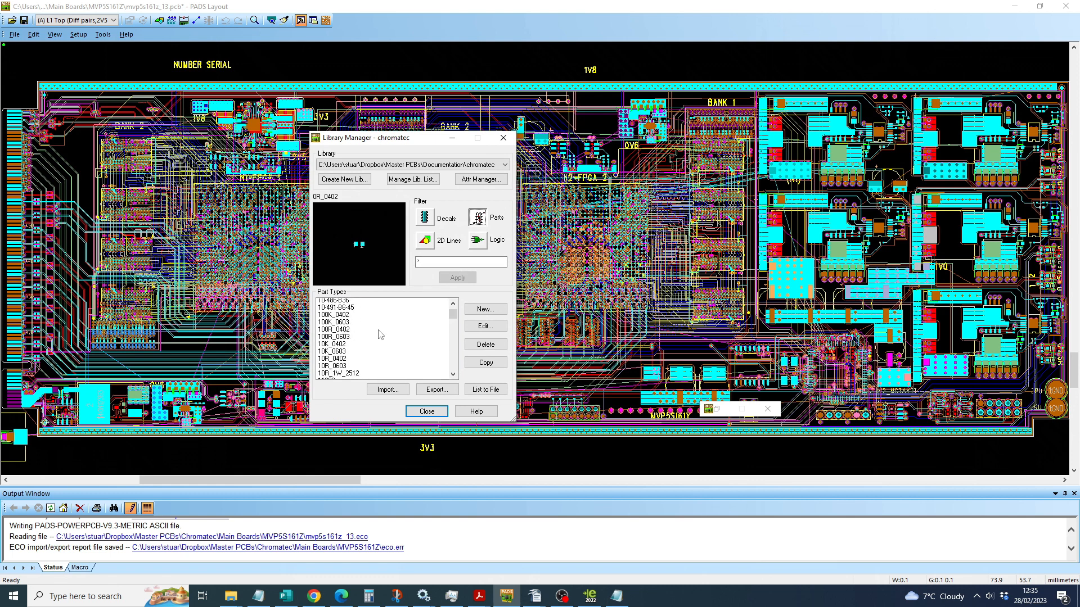
{"action": "left_click_drag", "start_coordinate": [453, 317], "coordinate": [453, 332]}
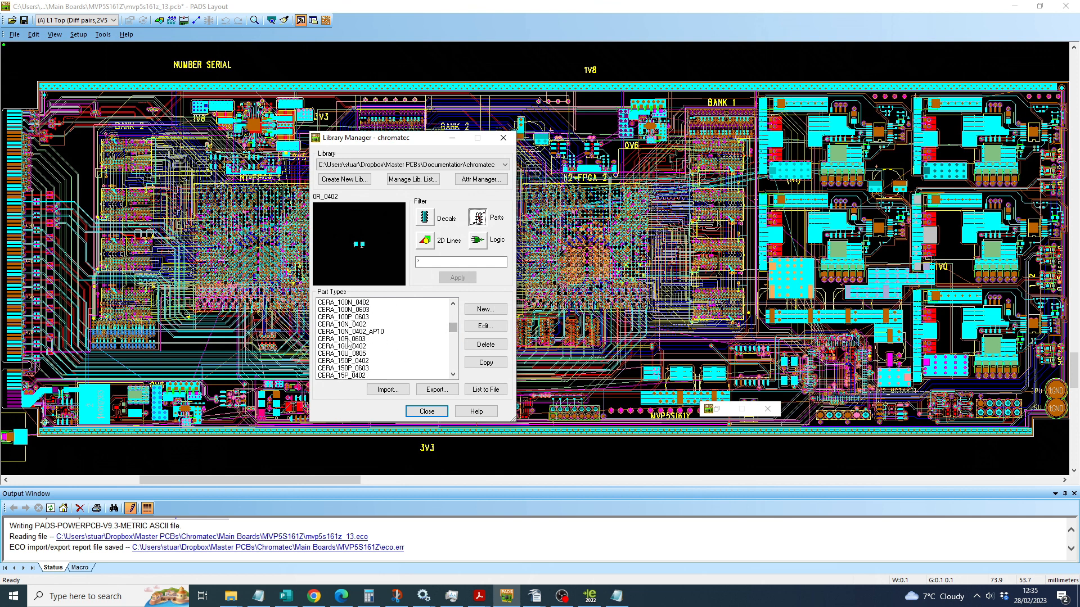
{"action": "scroll", "coordinate": [371, 354], "scroll_direction": "up", "scroll_amount": 1}
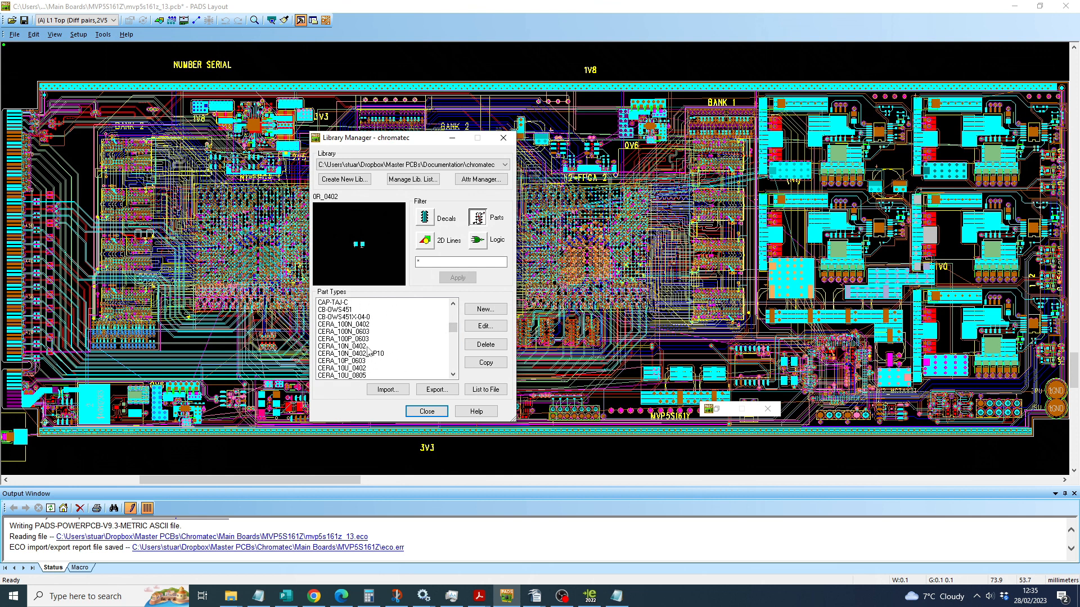
{"action": "left_click", "coordinate": [338, 325]}
{"action": "left_click", "coordinate": [486, 364]}
{"action": "left_click", "coordinate": [656, 289]}
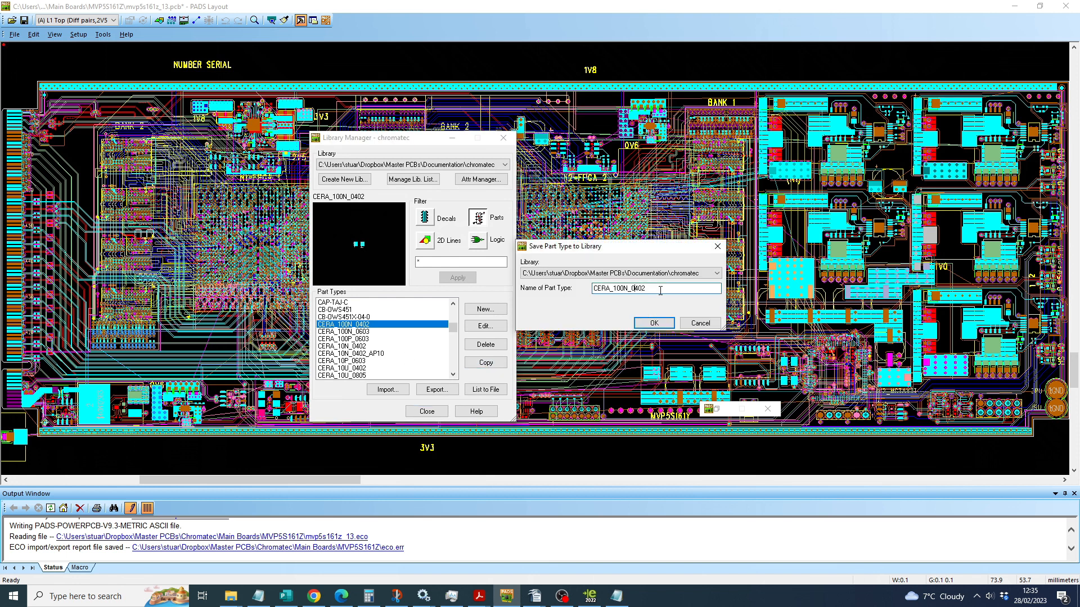
{"action": "left_click", "coordinate": [621, 288]}
{"action": "key", "text": "BackSpace"}
{"action": "key", "text": "BackSpace"}
{"action": "key", "text": "BackSpace"}
{"action": "type", "text": "33"}
{"action": "left_click", "coordinate": [654, 323]}
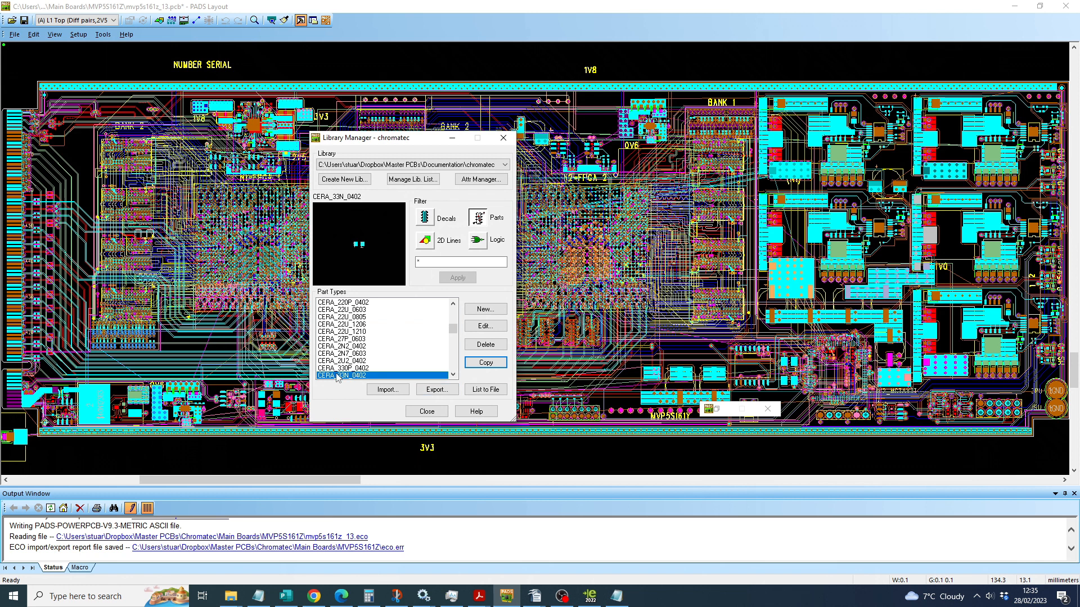
Step: Check the PCB decals assigned to the part type CERA_33N_0402, previewing SM0402, and accept the part information
{"action": "left_click", "coordinate": [486, 326]}
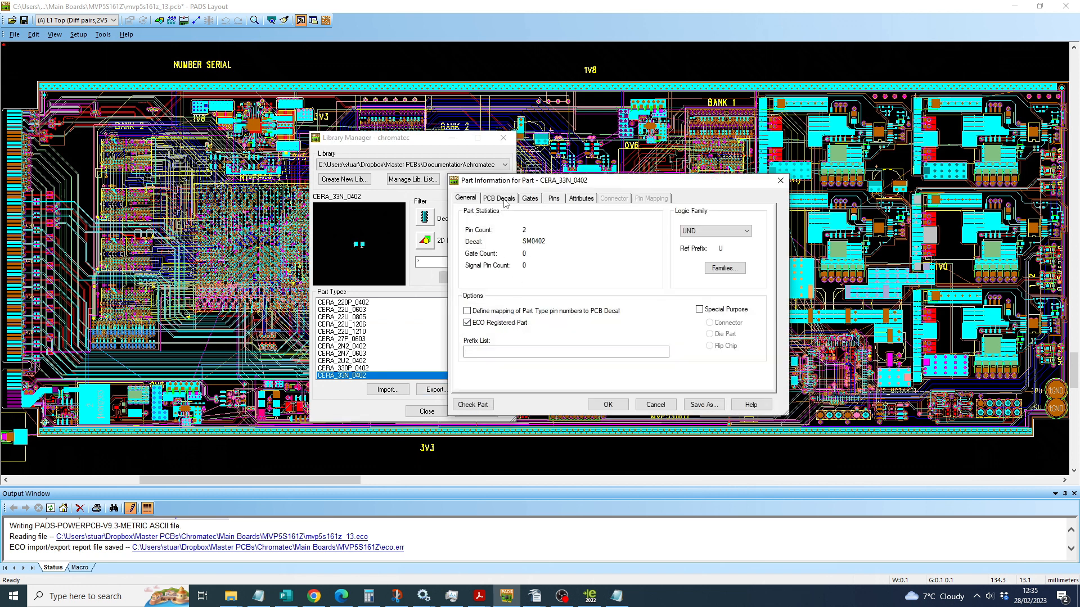
{"action": "left_click", "coordinate": [505, 200]}
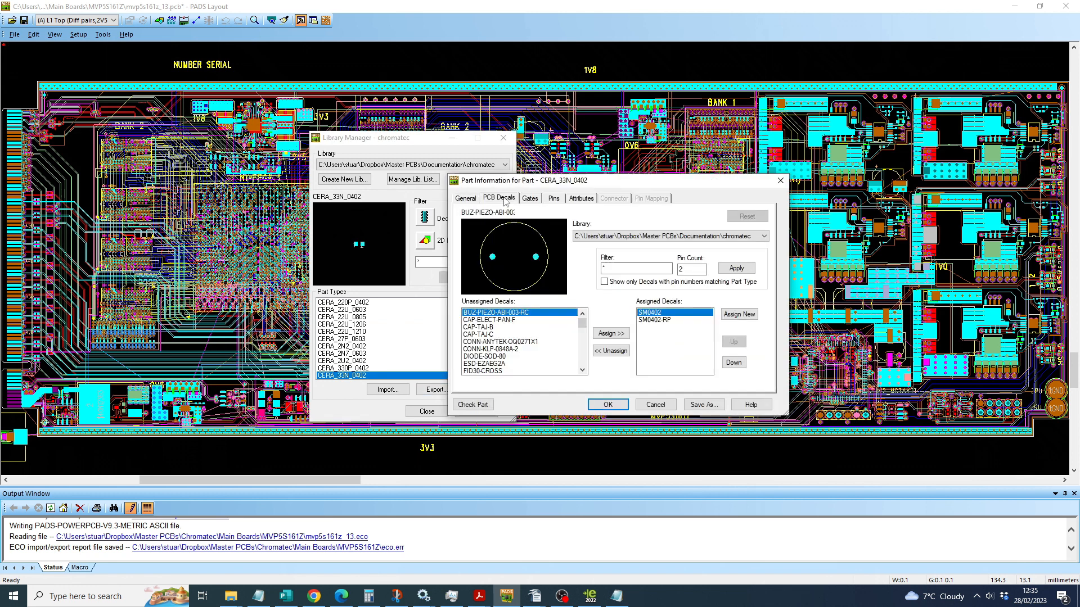
{"action": "left_click", "coordinate": [667, 324]}
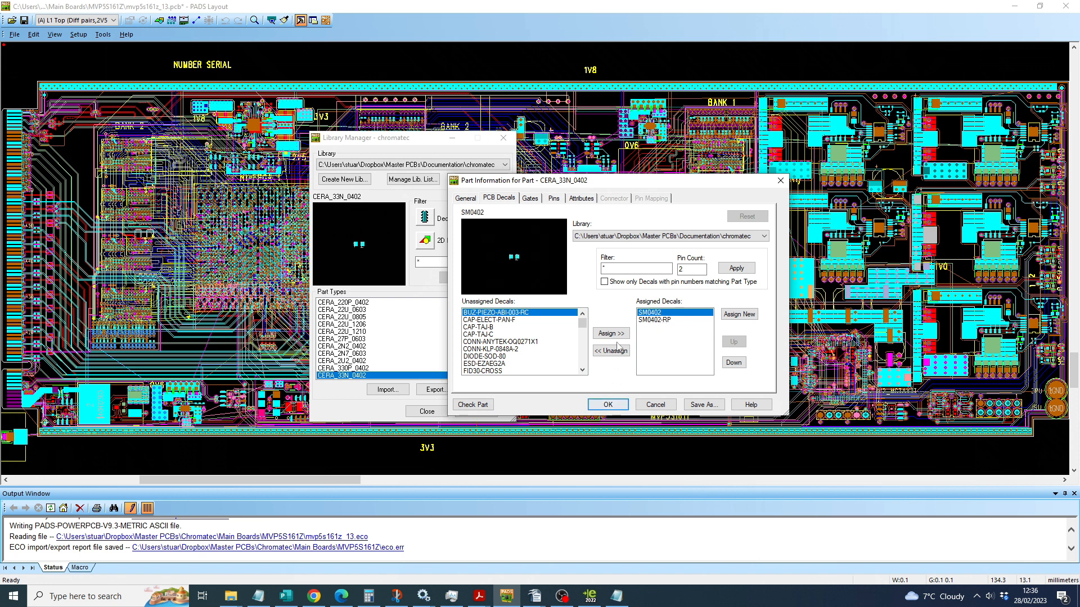
{"action": "left_click", "coordinate": [608, 404]}
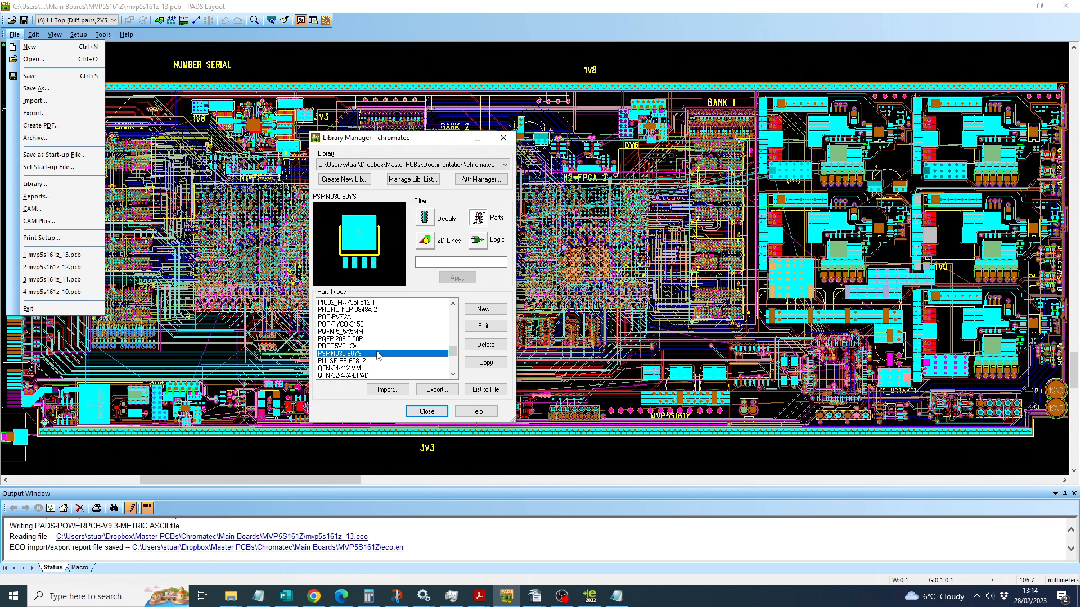
Step: Copy the part type PSMN030-60YS in the chromatec library as CSD17578Q5A
{"action": "left_click", "coordinate": [492, 366]}
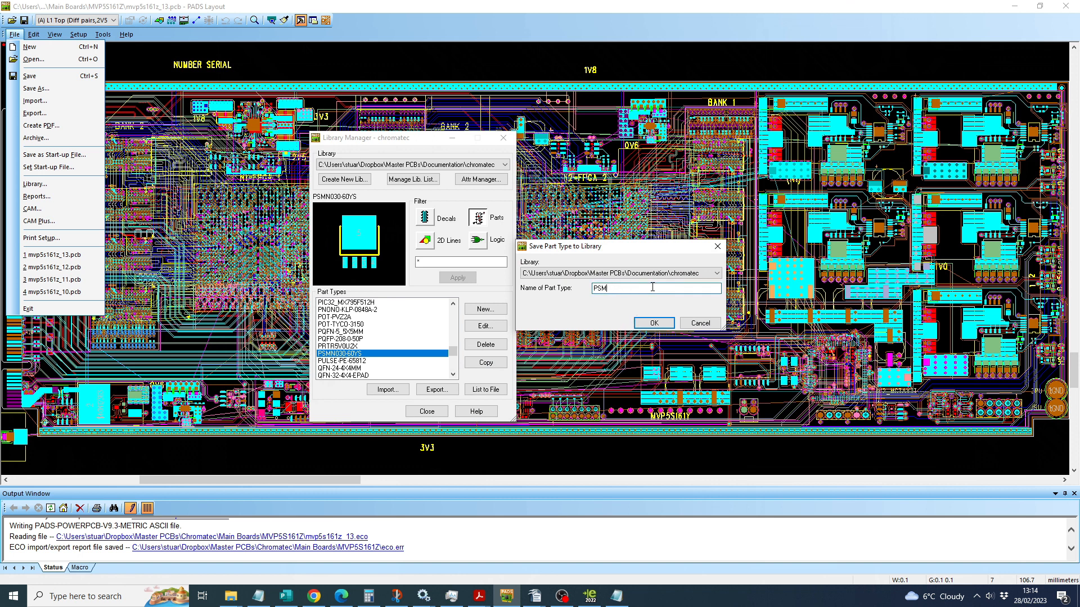
{"action": "key", "text": "ctrl+v"}
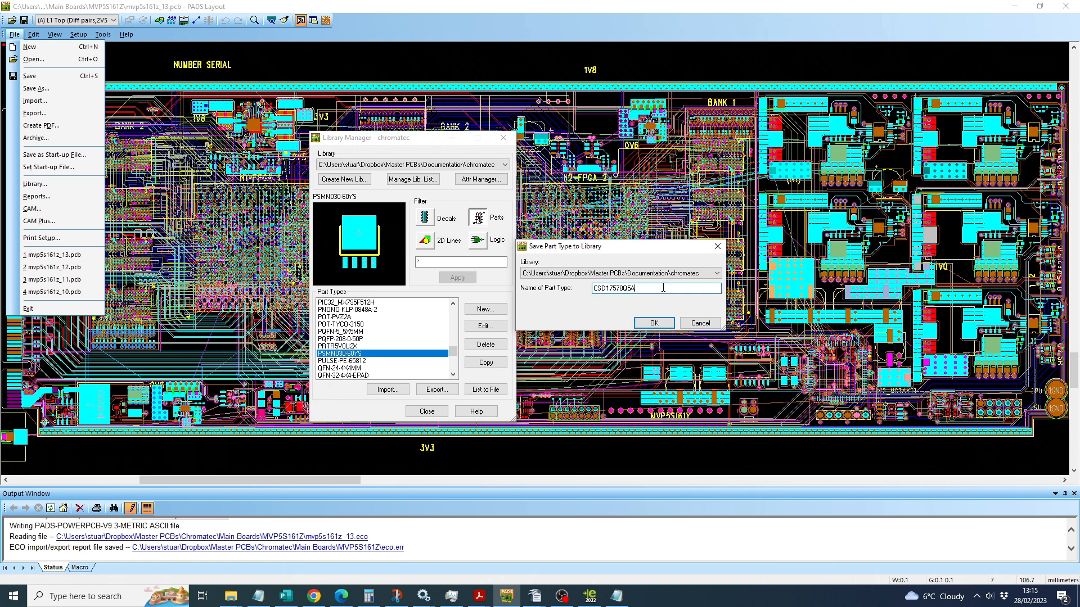
{"action": "left_click", "coordinate": [653, 325]}
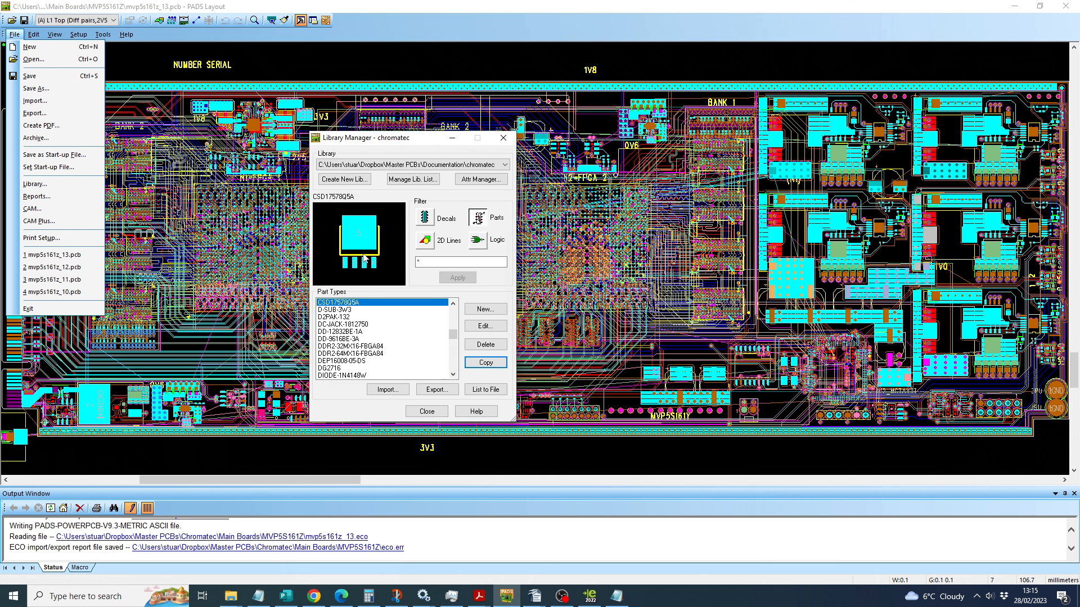
Step: Check the SOT669(LFPAK) decal assigned to the part type CSD17578Q5A and accept the part information
{"action": "left_click", "coordinate": [496, 326]}
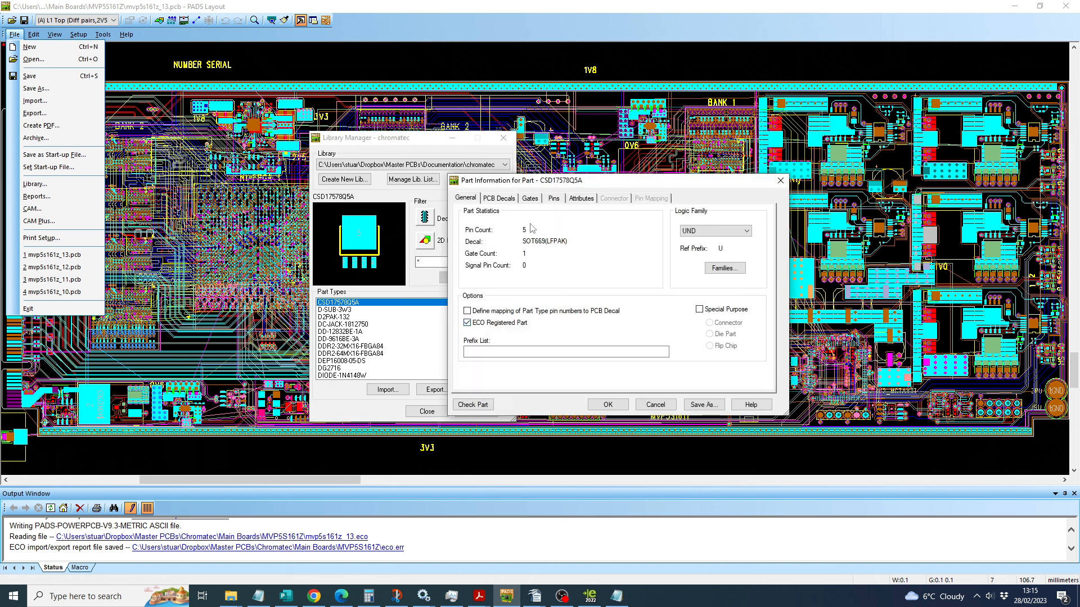
{"action": "left_click", "coordinate": [507, 198]}
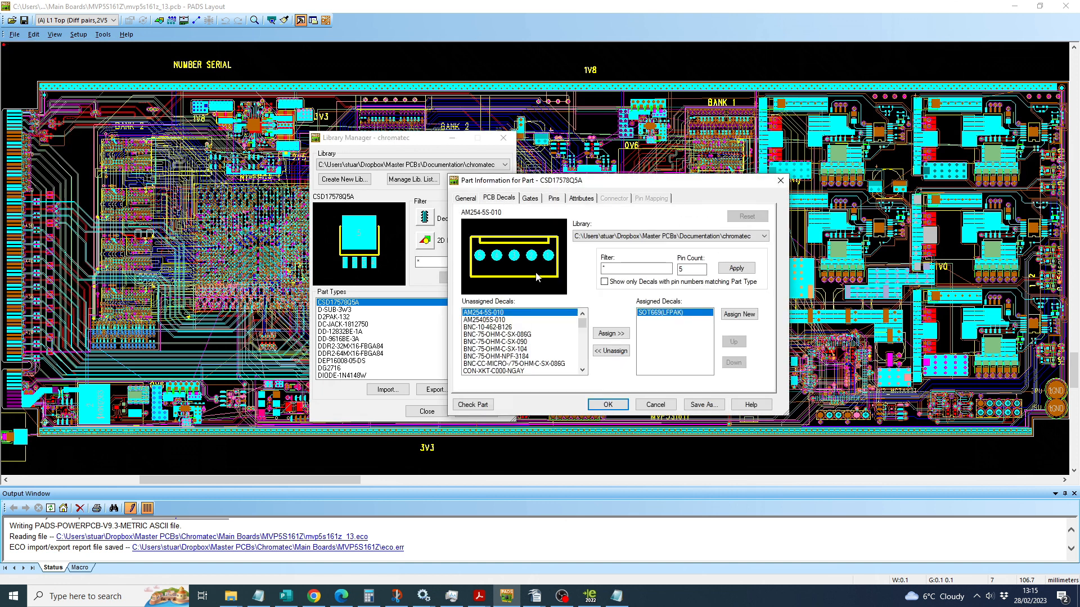
{"action": "left_click", "coordinate": [653, 315]}
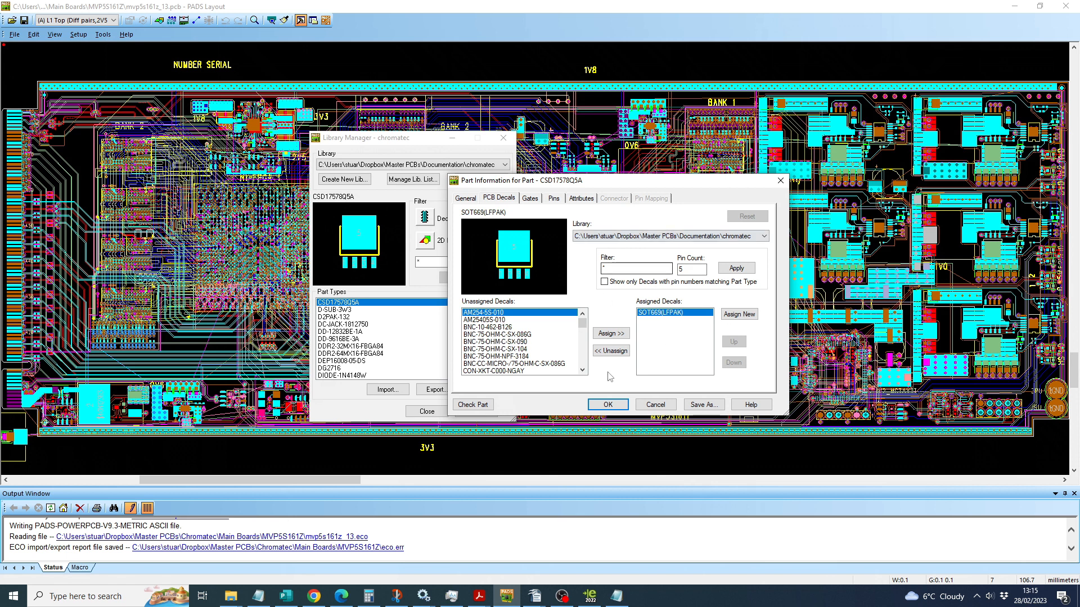
{"action": "left_click", "coordinate": [610, 406]}
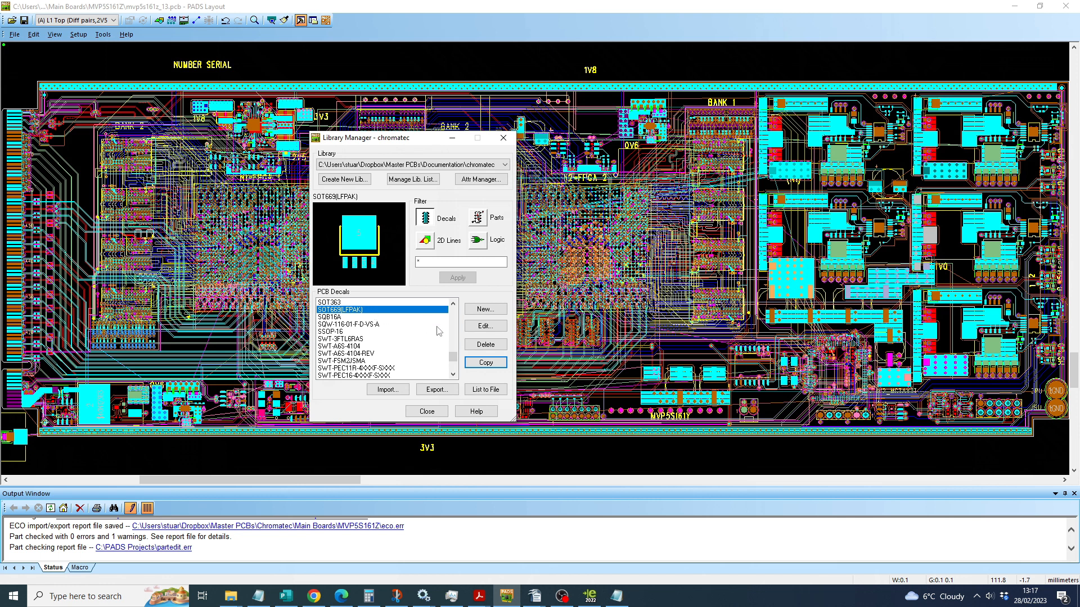
Step: Copy the PCB decal SOT669(LFPAK) in the chromatec library as VSON-8-5X6MM
{"action": "left_click", "coordinate": [486, 363]}
{"action": "left_click_drag", "start_coordinate": [629, 275], "coordinate": [558, 284]}
{"action": "key", "text": "ctrl+v"}
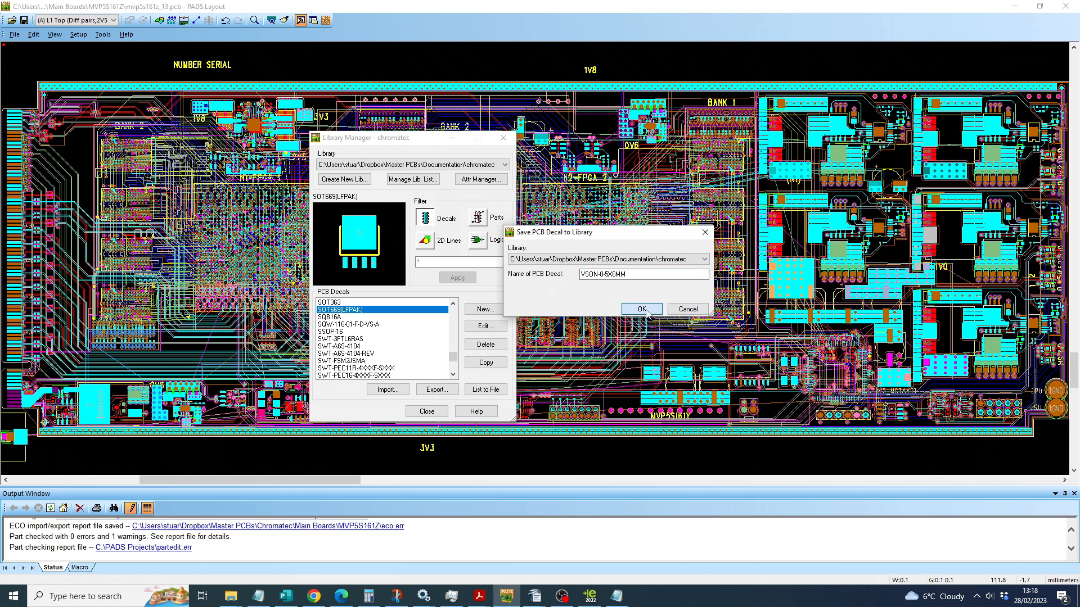
{"action": "left_click", "coordinate": [641, 309]}
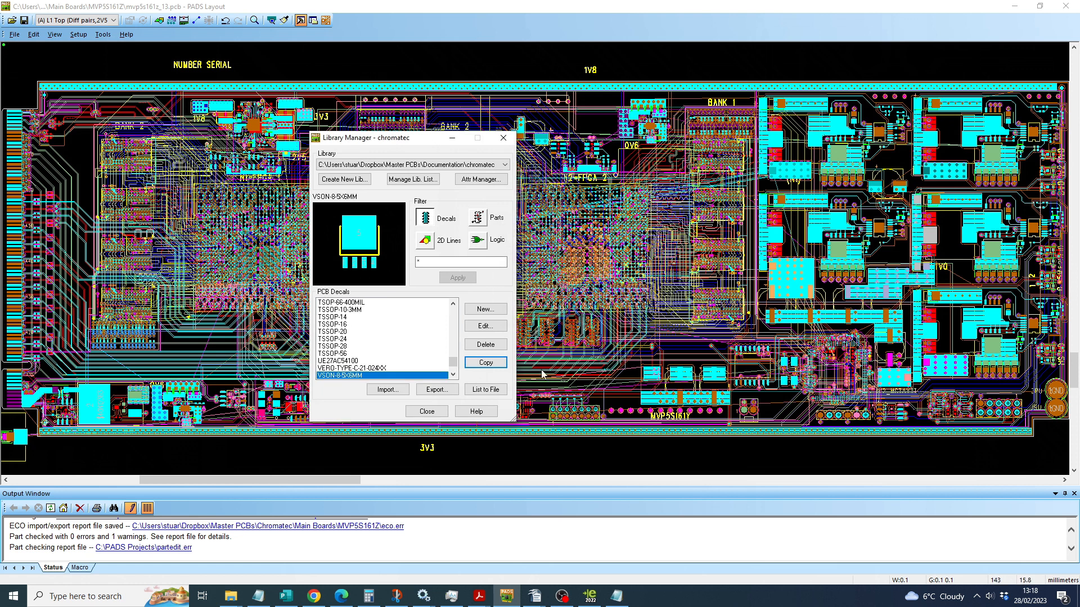
Step: Open the decal VSON-8-5X6MM for editing and close the Library Manager
{"action": "left_click", "coordinate": [488, 330]}
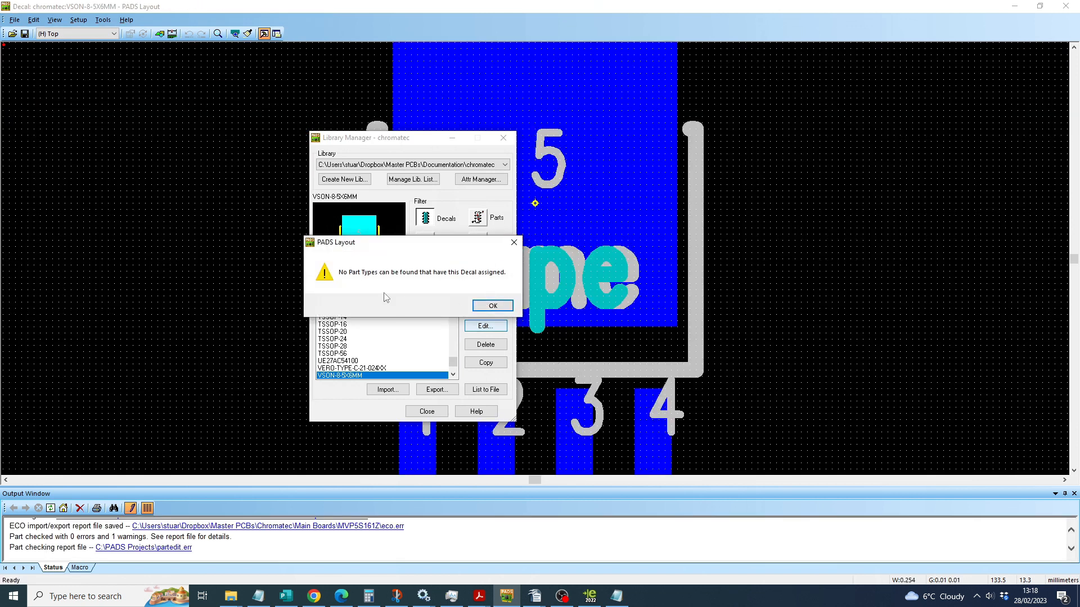
{"action": "left_click", "coordinate": [491, 308]}
{"action": "left_click", "coordinate": [430, 413]}
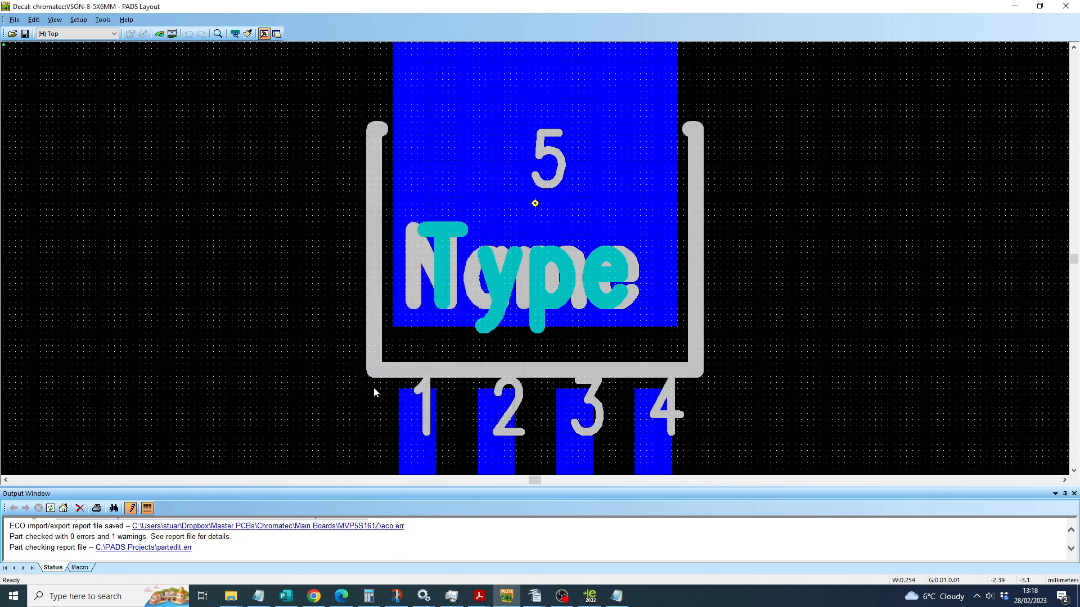
{"action": "scroll", "coordinate": [306, 319], "scroll_direction": "down", "scroll_amount": 2}
{"action": "scroll", "coordinate": [307, 317], "scroll_direction": "up", "scroll_amount": 1}
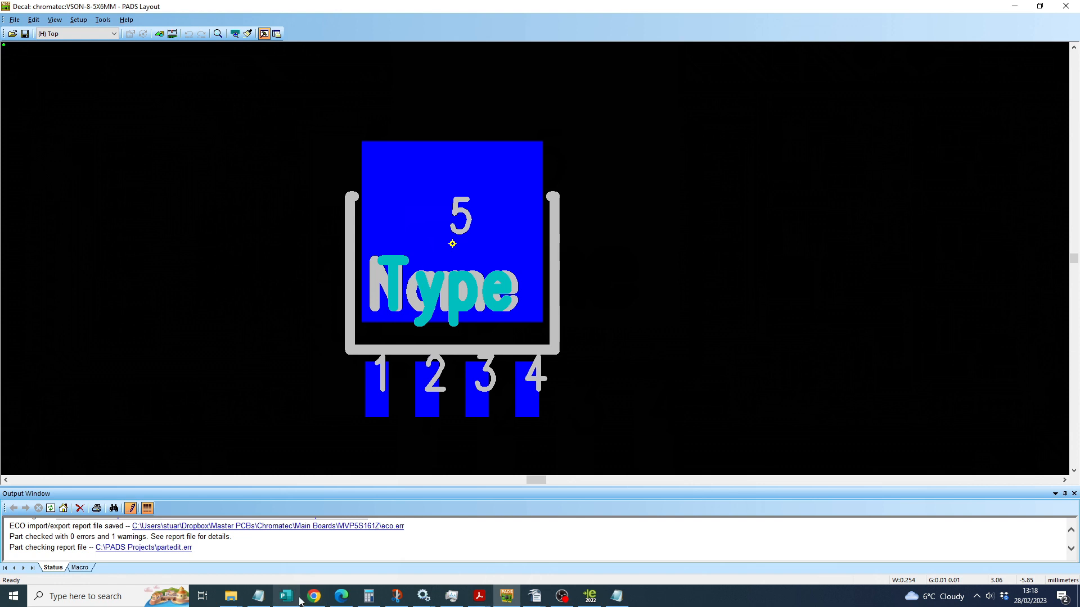
Step: Switch to Chrome and examine the recommended PCB pattern dimensions in the CSD17578Q5A datasheet
{"action": "left_click", "coordinate": [341, 596]}
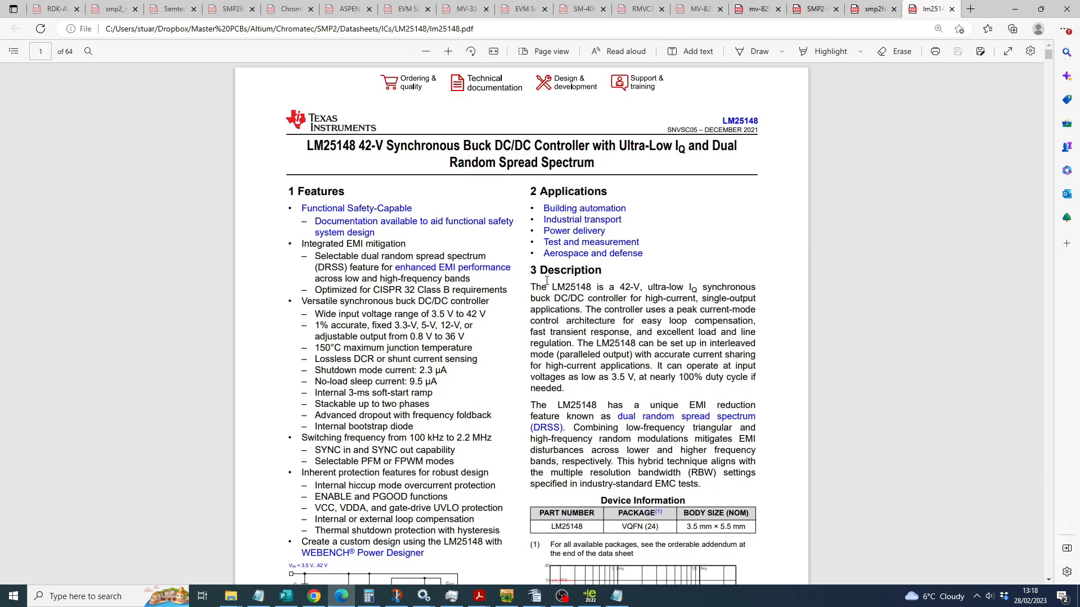
{"action": "left_click", "coordinate": [315, 597]}
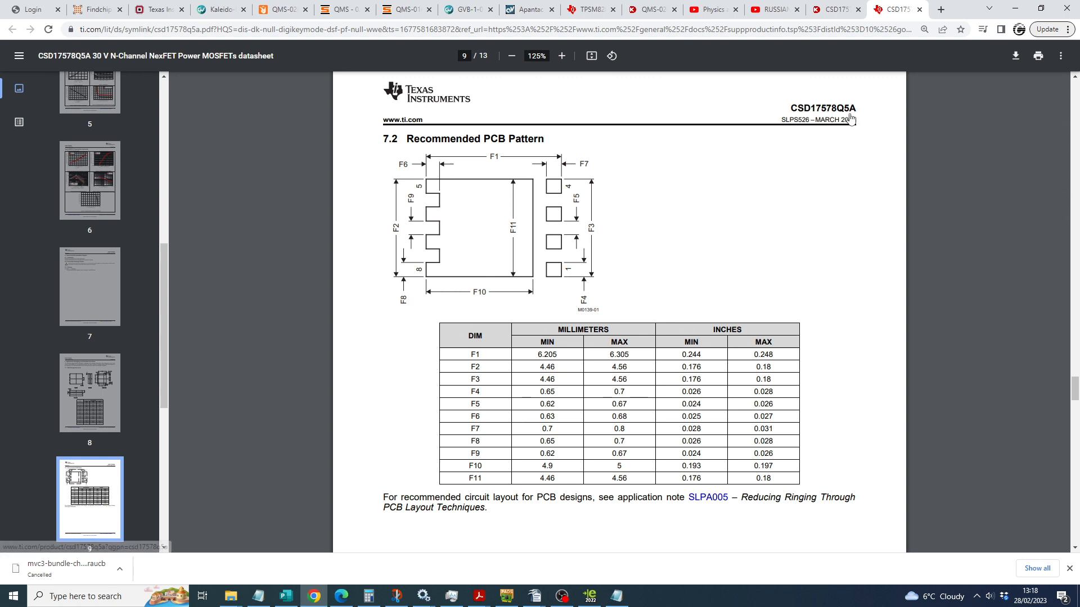
{"action": "scroll", "coordinate": [482, 209], "scroll_direction": "up", "scroll_amount": 2, "text": "ctrl"}
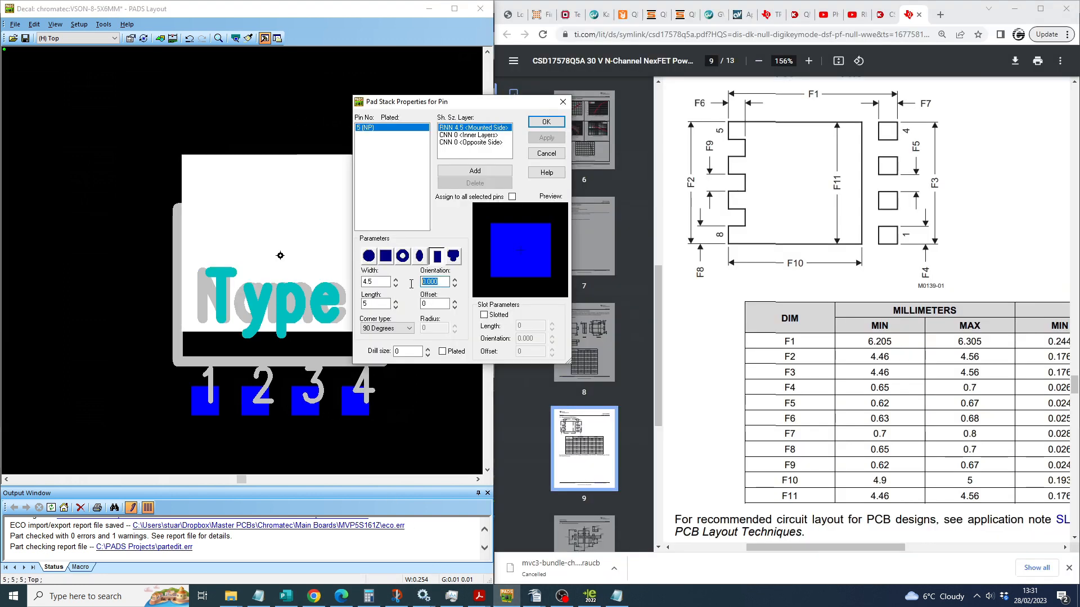
Step: Set the orientation of pin 5's rectangular pad to 90 degrees and measure the pad's side lengths
{"action": "type", "text": "90"}
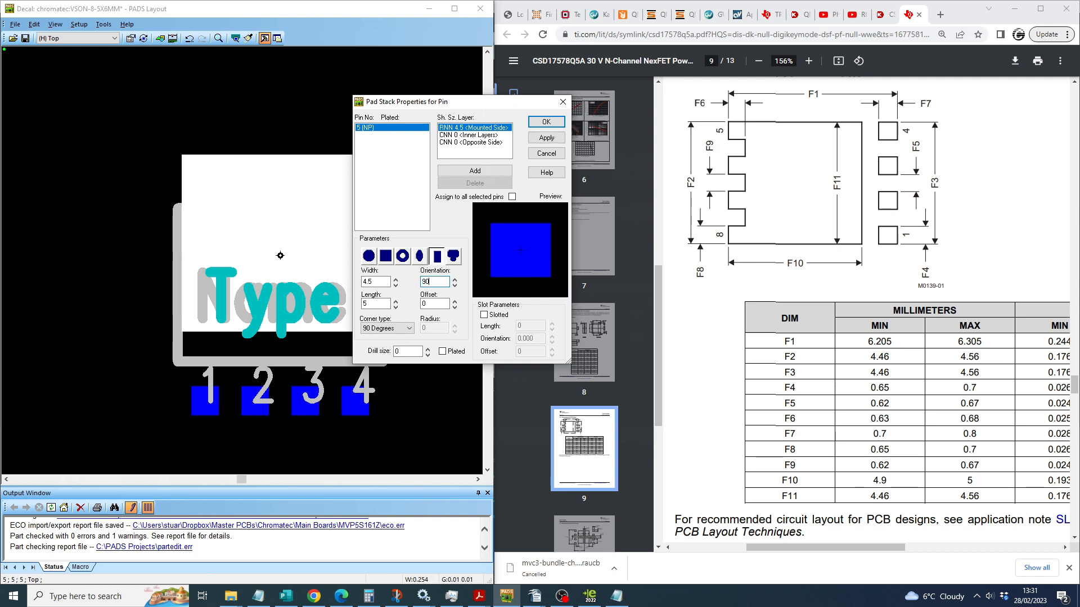
{"action": "key", "text": "Return"}
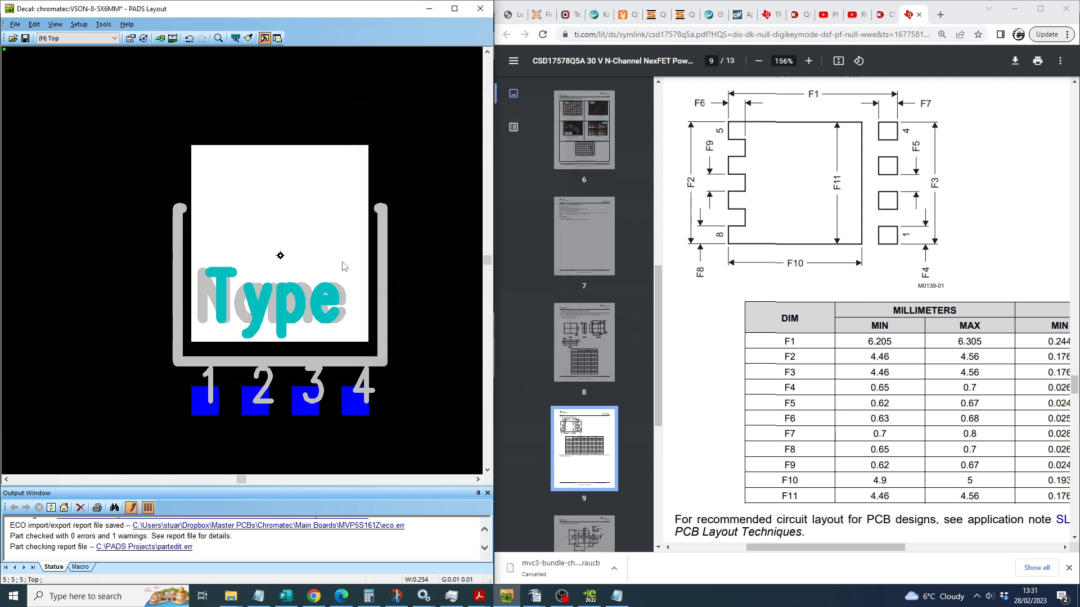
{"action": "key", "text": "q"}
{"action": "key", "text": "Return"}
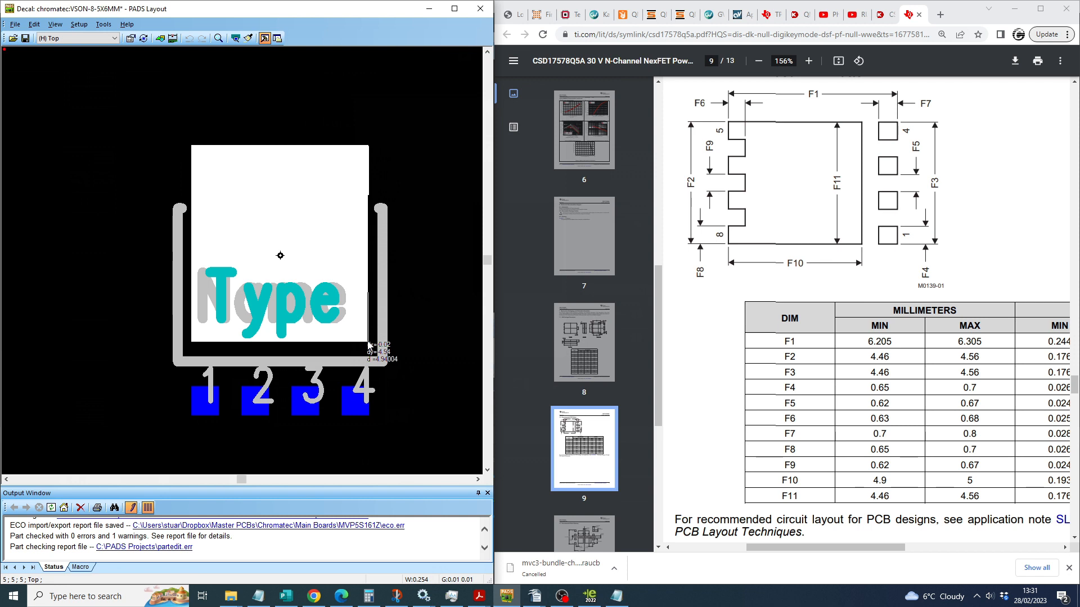
{"action": "left_click", "coordinate": [368, 343]}
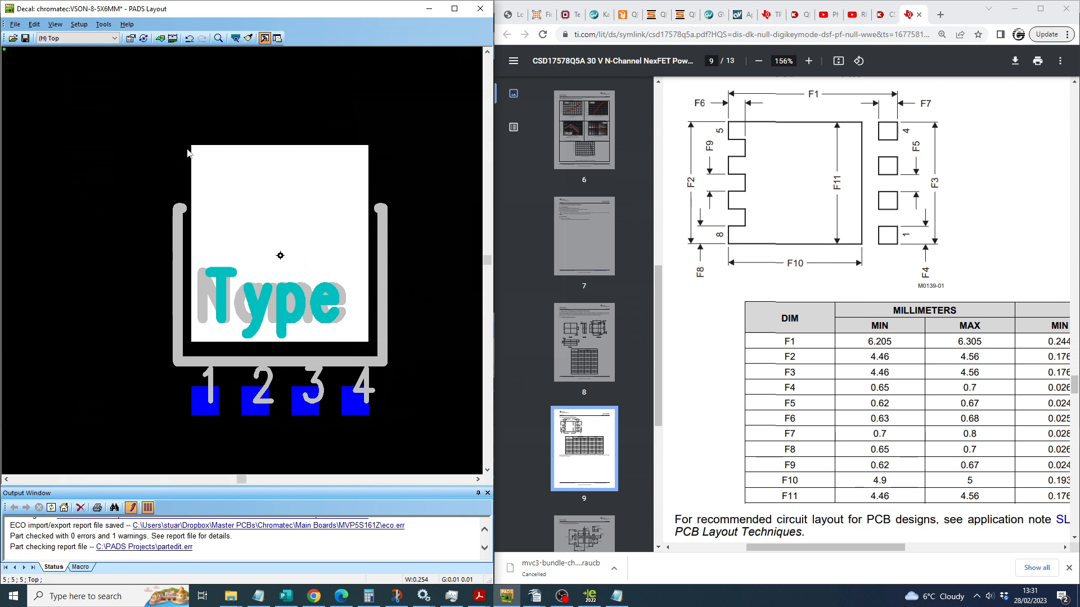
{"action": "key", "text": "q"}
{"action": "key", "text": "Return"}
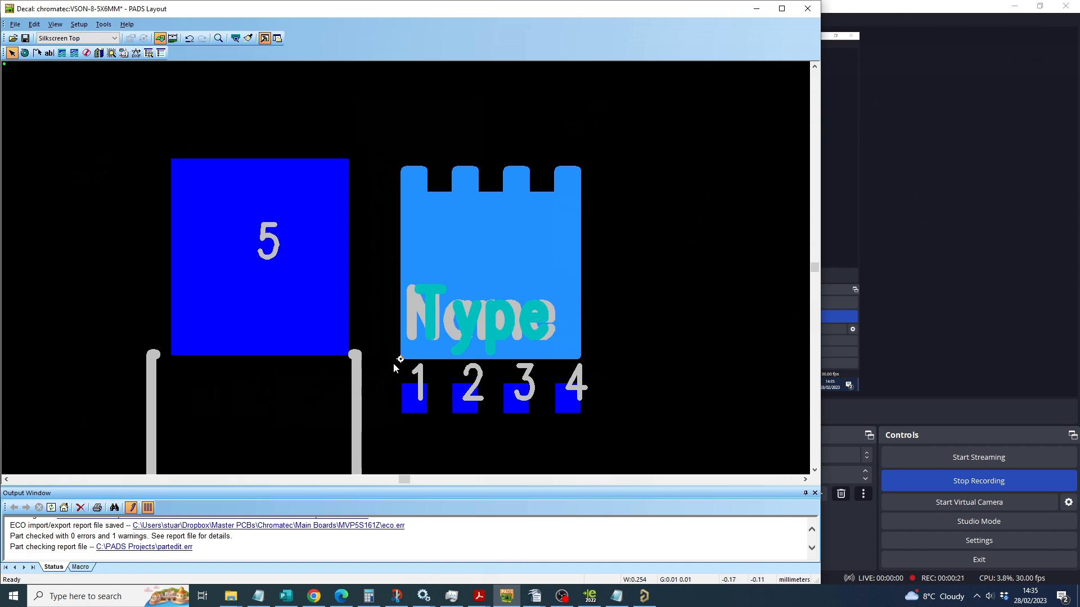
{"action": "scroll", "coordinate": [394, 367], "scroll_direction": "up", "scroll_amount": 2}
{"action": "scroll", "coordinate": [407, 361], "scroll_direction": "down", "scroll_amount": 2}
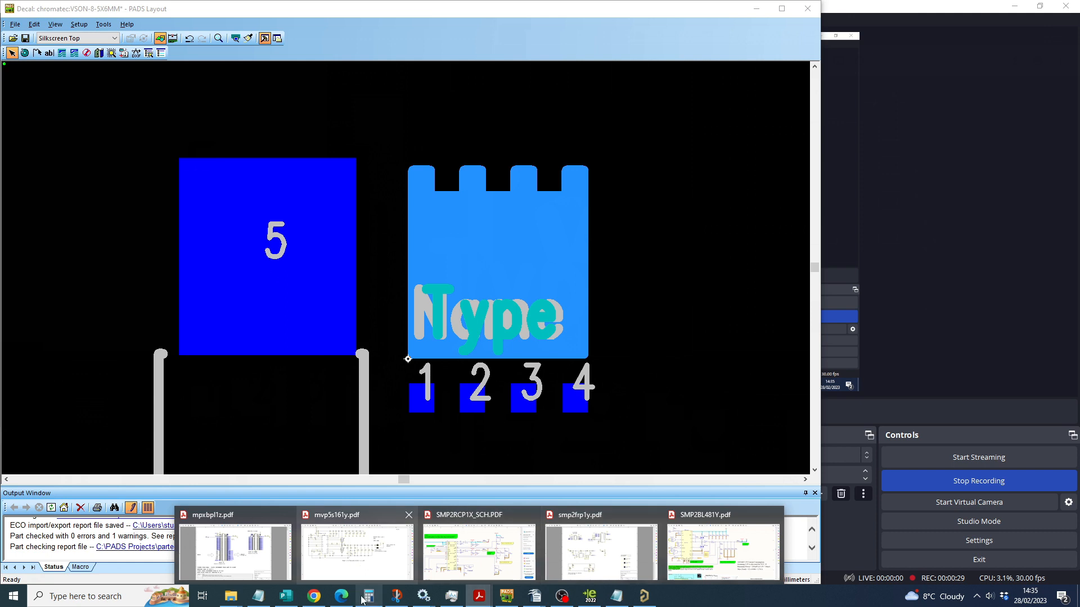
Step: Return to the CSD17578Q5A datasheet in Chrome and compare its Recommended PCB Pattern with the decal's pad layout
{"action": "left_click", "coordinate": [318, 597]}
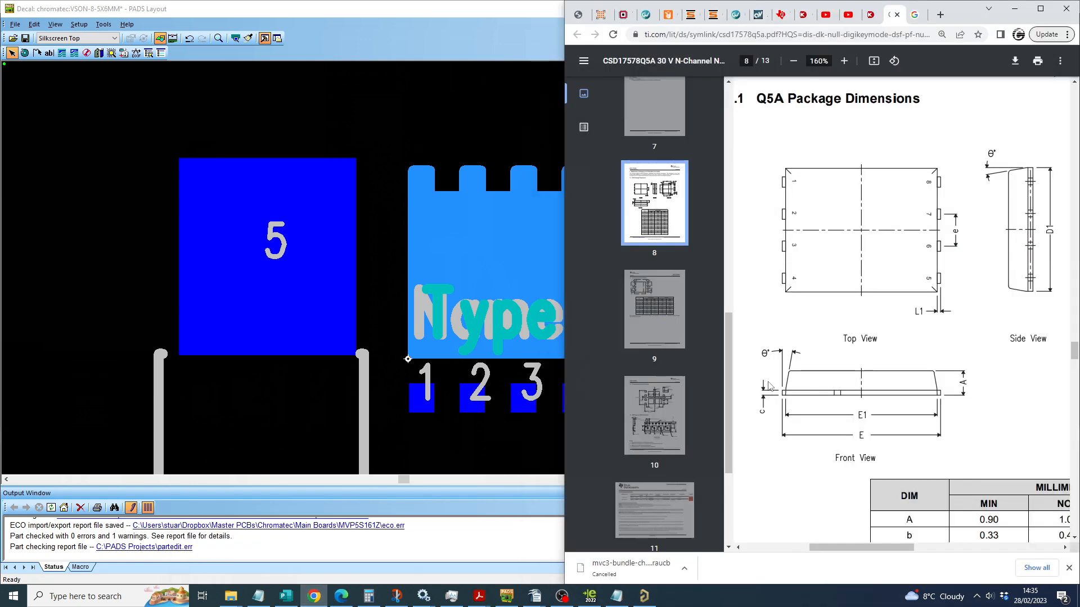
{"action": "scroll", "coordinate": [764, 393], "scroll_direction": "down", "scroll_amount": 10}
{"action": "scroll", "coordinate": [766, 382], "scroll_direction": "down", "scroll_amount": 3}
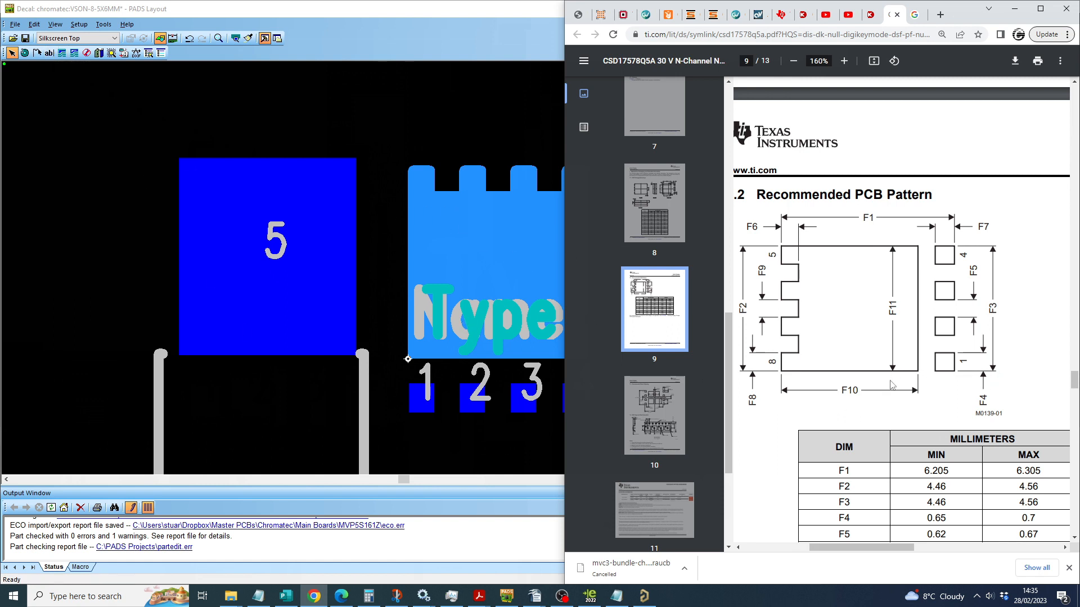
{"action": "scroll", "coordinate": [474, 369], "scroll_direction": "right", "scroll_amount": 2}
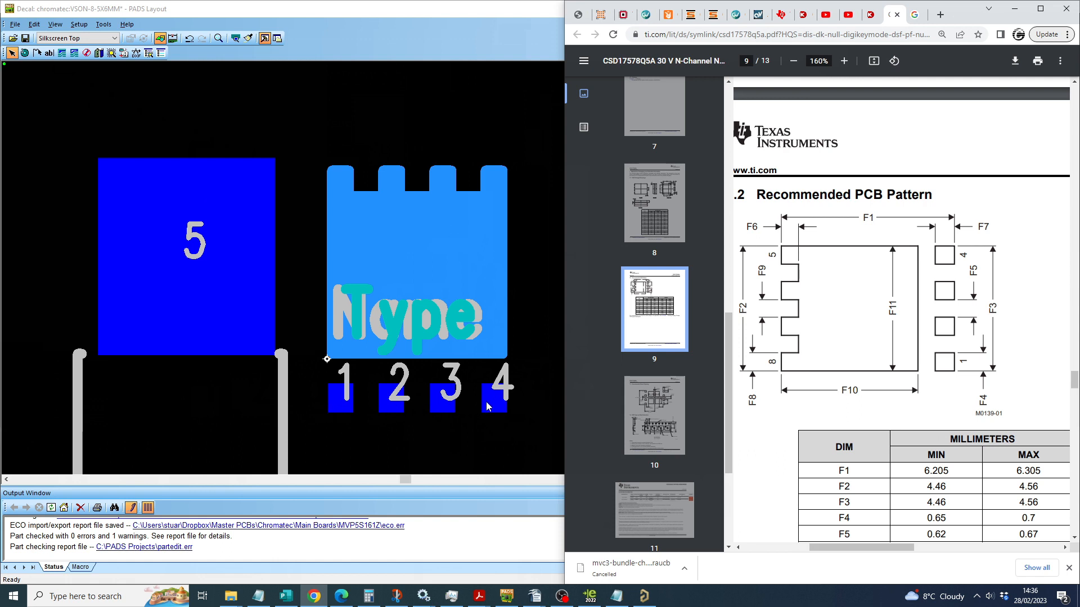
{"action": "scroll", "coordinate": [495, 410], "scroll_direction": "up", "scroll_amount": 2}
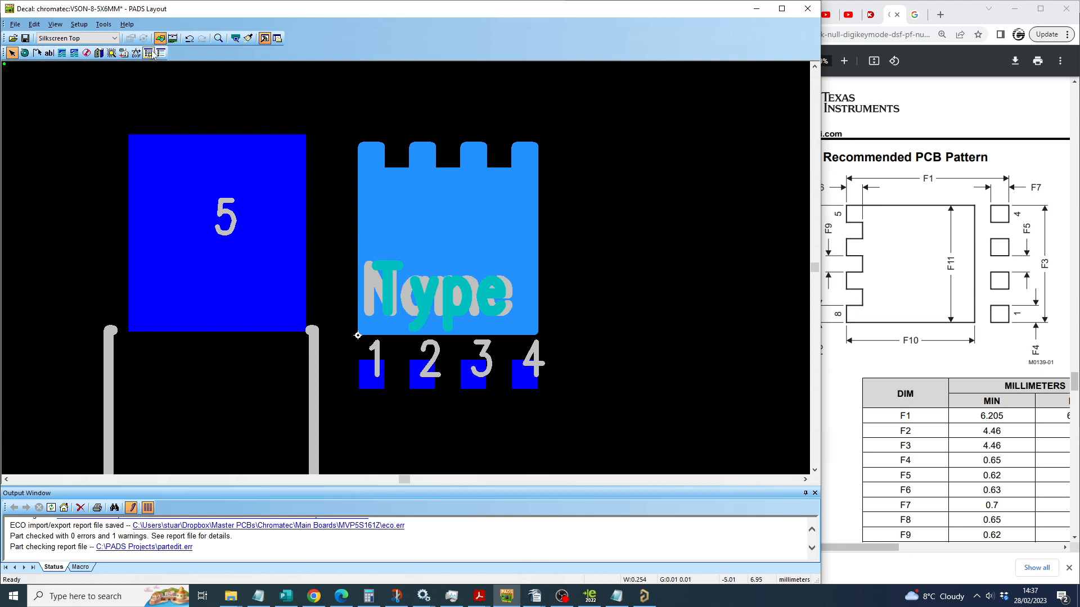
Step: Draw a vertical 6.3 mm path line on Silkscreen Top beside pin 4, spanning the copper shape and the pin row
{"action": "left_click", "coordinate": [12, 53]}
{"action": "left_click", "coordinate": [37, 54]}
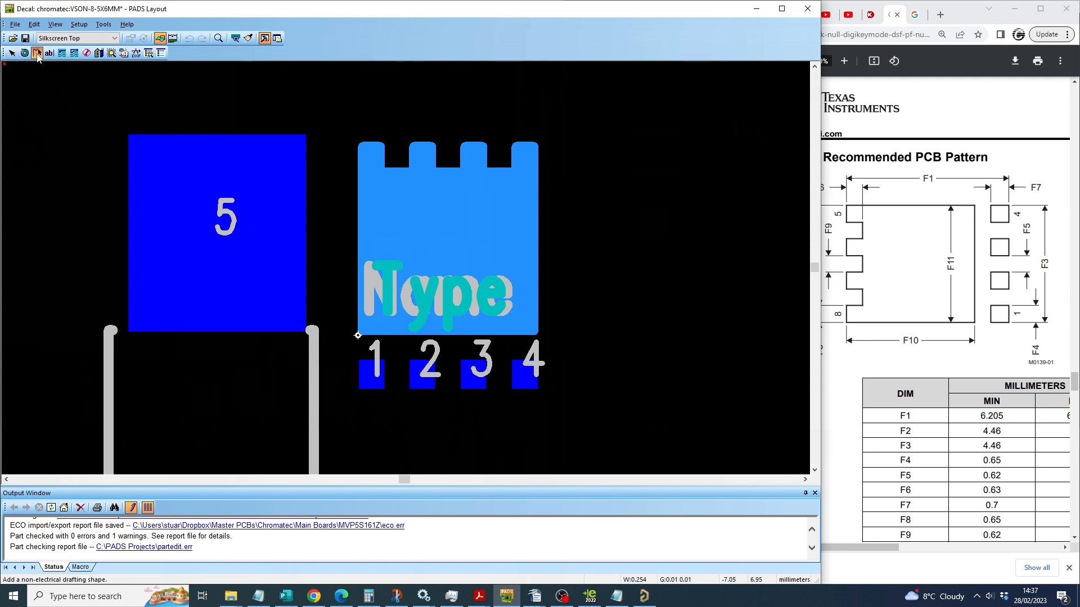
{"action": "scroll", "coordinate": [578, 150], "scroll_direction": "up", "scroll_amount": 3}
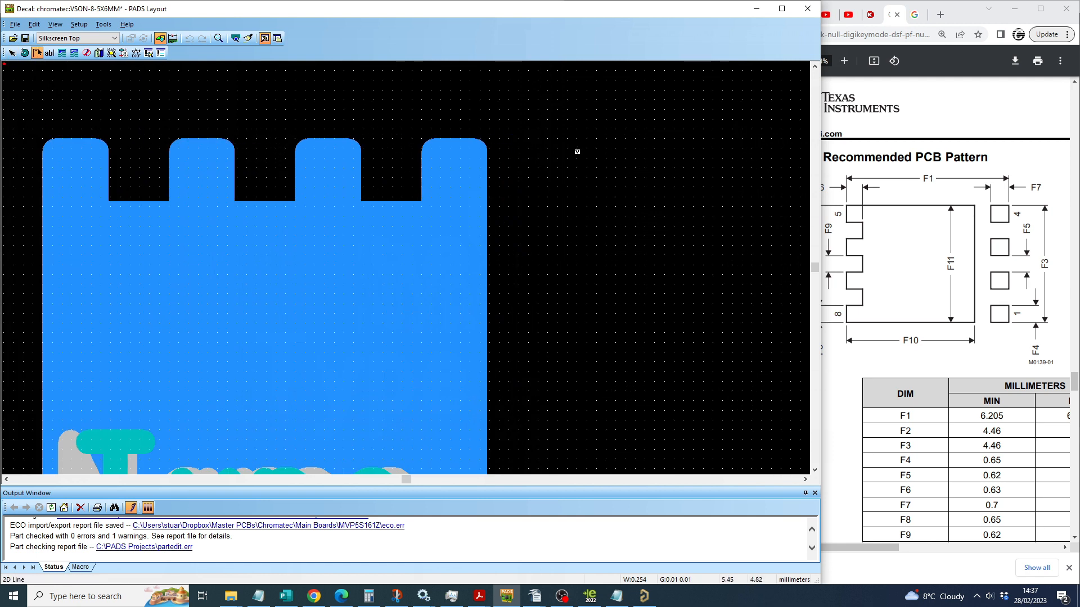
{"action": "left_click", "coordinate": [550, 145]}
{"action": "scroll", "coordinate": [546, 258], "scroll_direction": "up", "scroll_amount": 2}
{"action": "scroll", "coordinate": [545, 259], "scroll_direction": "down", "scroll_amount": 8}
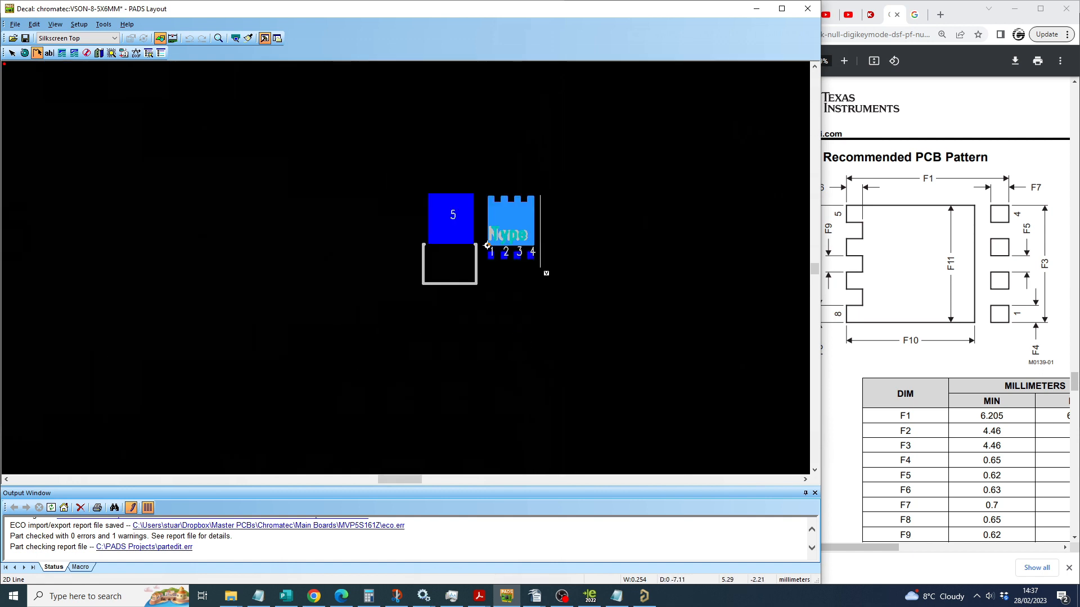
{"action": "scroll", "coordinate": [544, 269], "scroll_direction": "up", "scroll_amount": 8}
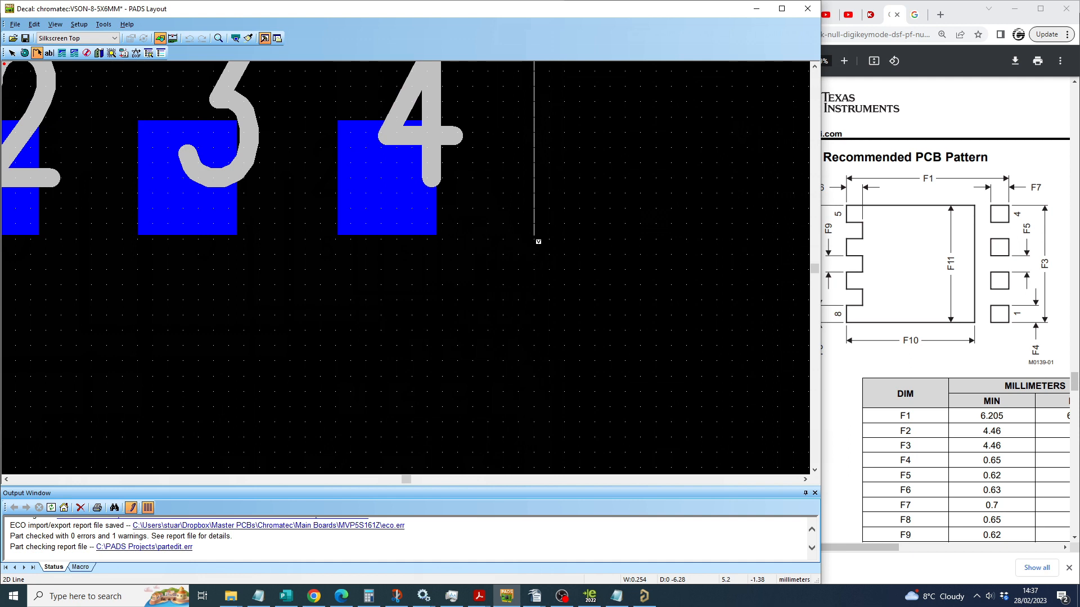
{"action": "right_click", "coordinate": [533, 235]}
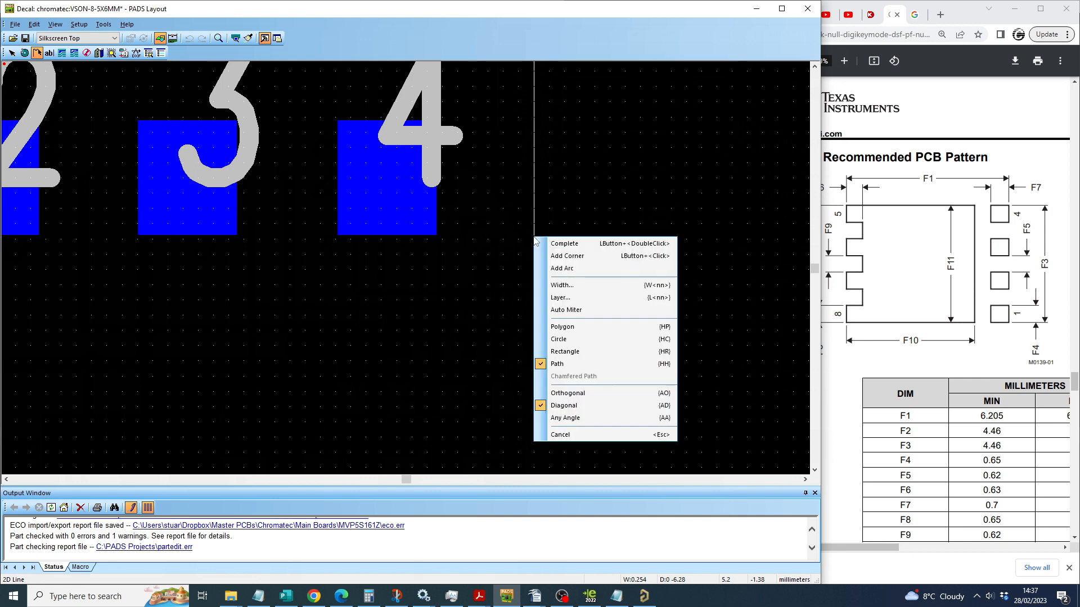
{"action": "left_click", "coordinate": [570, 363]}
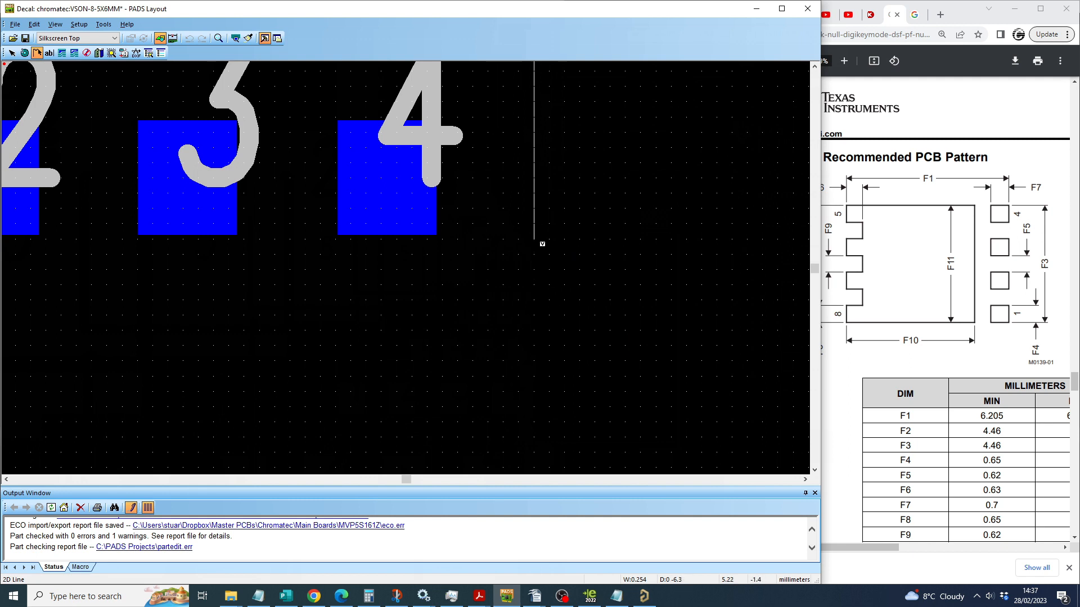
{"action": "double_click", "coordinate": [533, 239]}
{"action": "scroll", "coordinate": [535, 240], "scroll_direction": "down", "scroll_amount": 5, "text": "ctrl"}
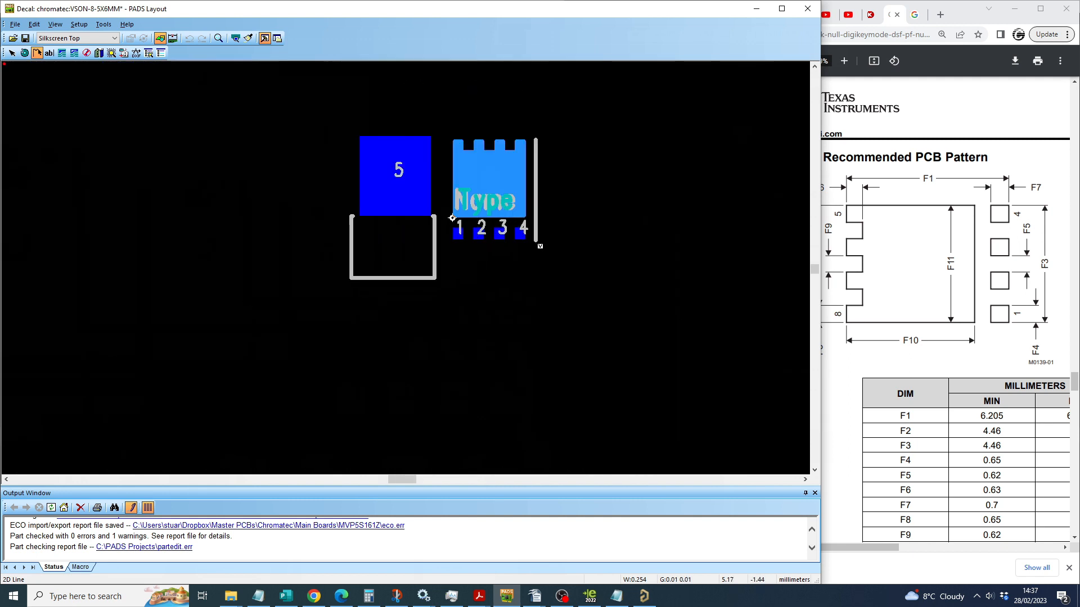
{"action": "scroll", "coordinate": [531, 176], "scroll_direction": "up", "scroll_amount": 5, "text": "ctrl"}
{"action": "key", "text": "Escape"}
Step: Open the new silkscreen line's edge properties, set all grids to 0.1 and move the line to X 4.9
{"action": "double_click", "coordinate": [548, 221]}
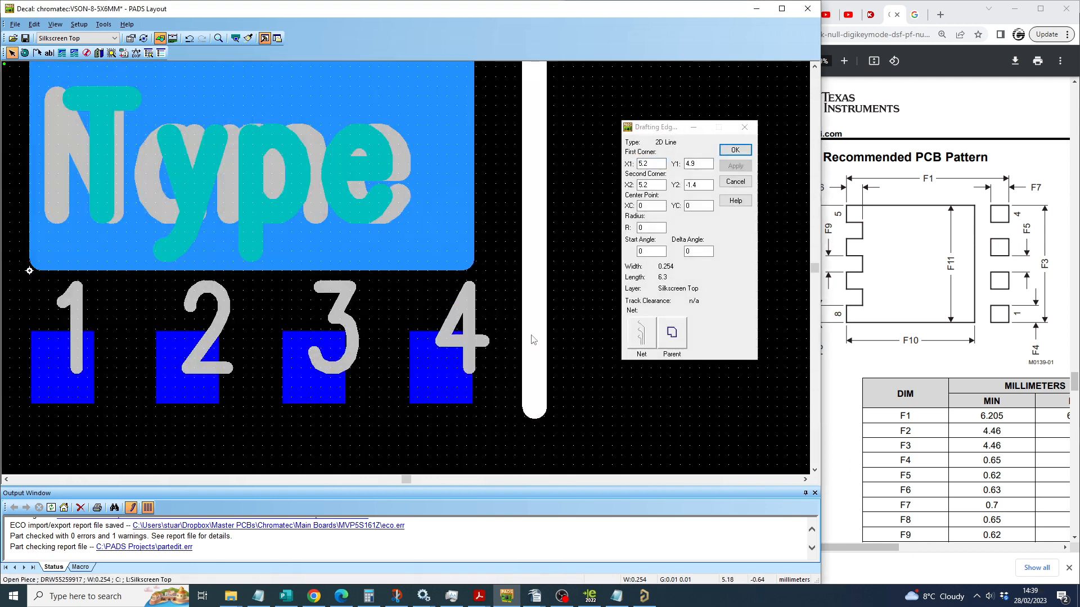
{"action": "type", "text": "g"}
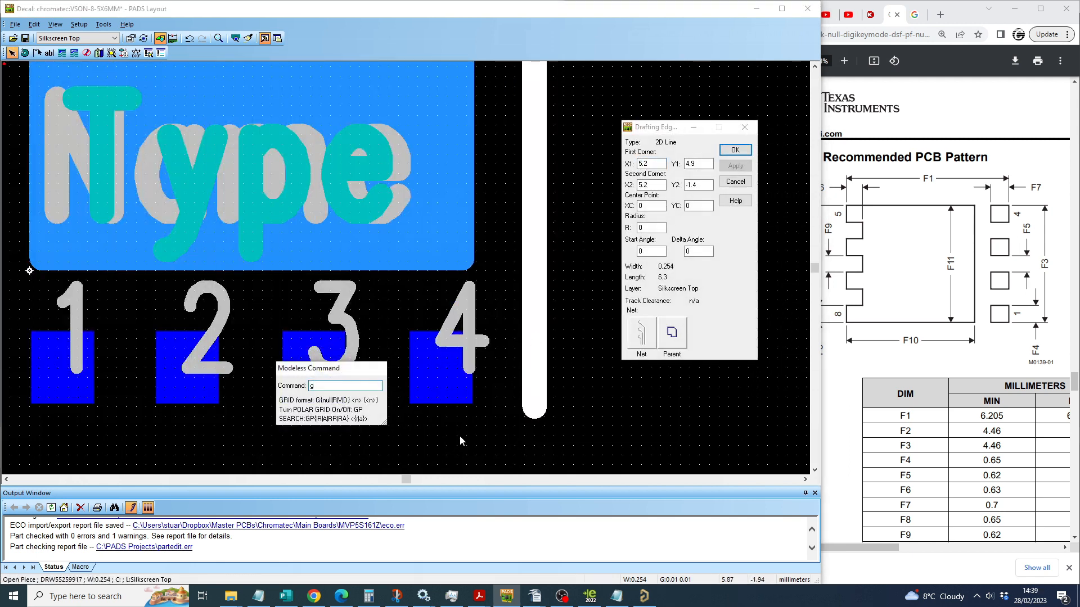
{"action": "type", "text": "0.1 0.1"}
{"action": "key", "text": "Return"}
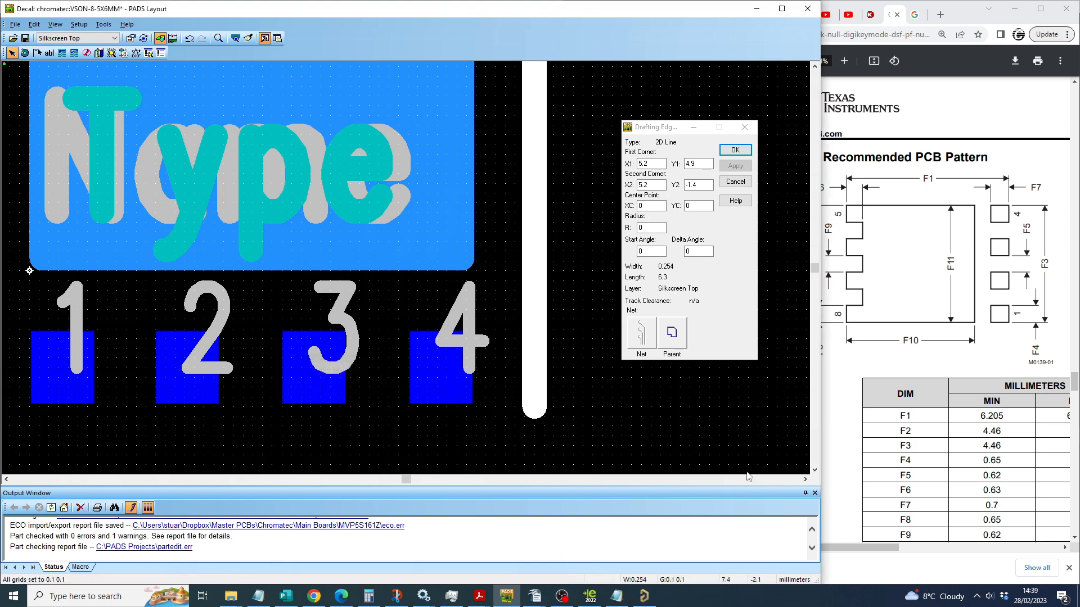
{"action": "left_click_drag", "start_coordinate": [537, 252], "coordinate": [505, 253]}
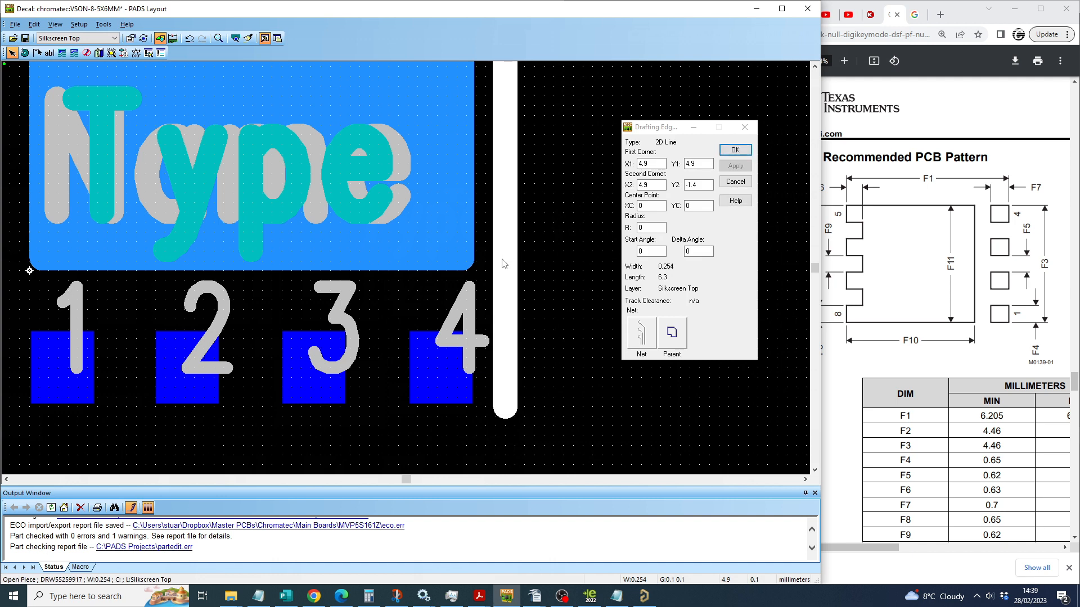
Step: Place a copy of the vertical silkscreen line just outside the copper shape on the pin 1 side
{"action": "scroll", "coordinate": [505, 256], "scroll_direction": "down", "scroll_amount": 3}
{"action": "scroll", "coordinate": [436, 236], "scroll_direction": "up", "scroll_amount": 1}
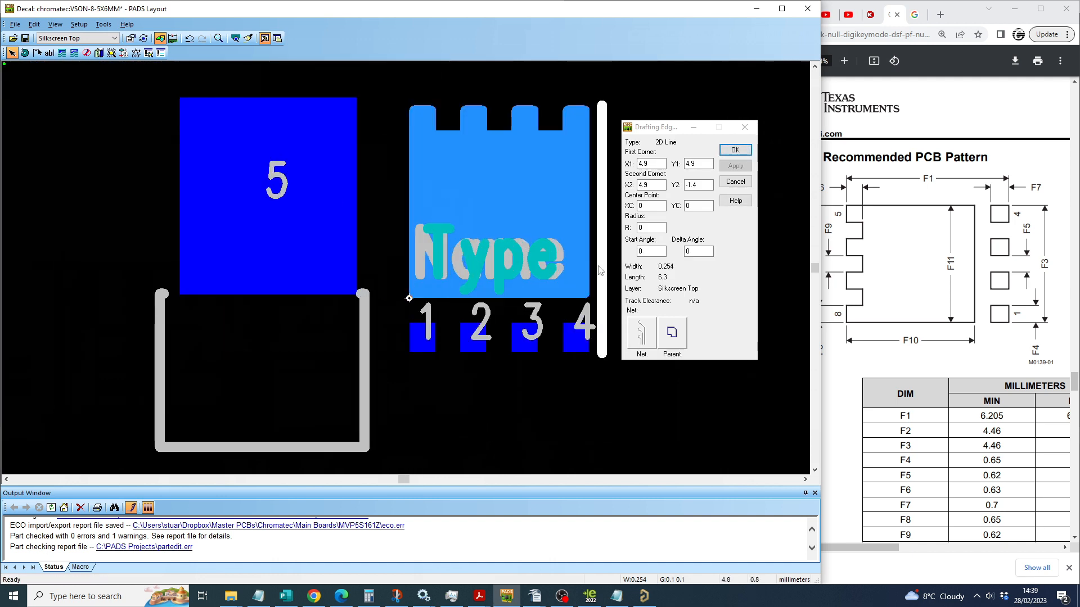
{"action": "left_click_drag", "start_coordinate": [600, 271], "coordinate": [410, 274]}
{"action": "scroll", "coordinate": [407, 266], "scroll_direction": "up", "scroll_amount": 2, "text": "ctrl"}
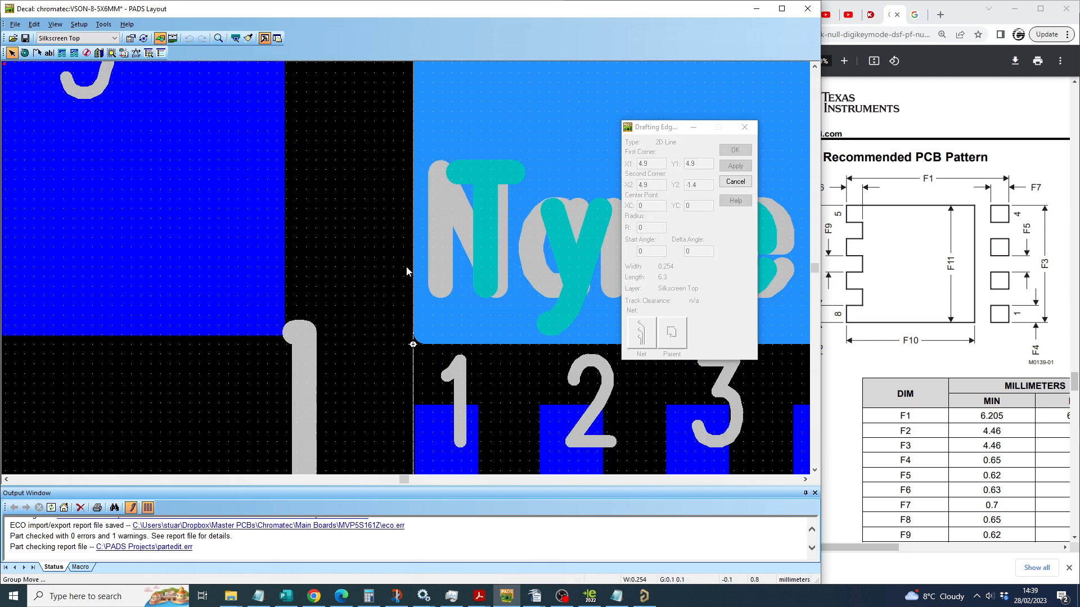
{"action": "scroll", "coordinate": [406, 266], "scroll_direction": "down", "scroll_amount": 1}
{"action": "left_click_drag", "start_coordinate": [417, 235], "coordinate": [405, 219]}
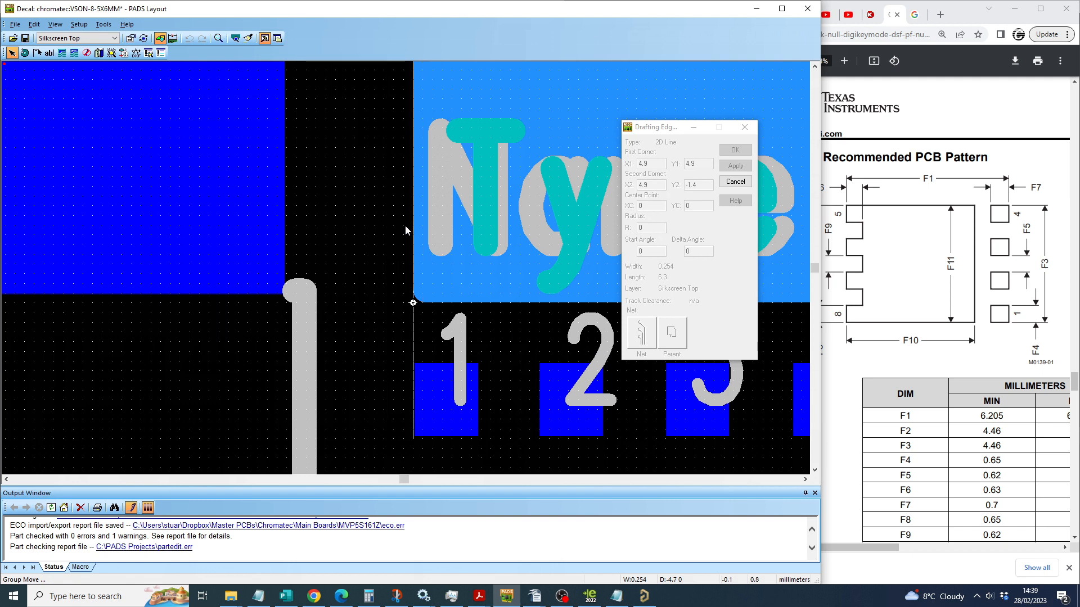
{"action": "left_click_drag", "start_coordinate": [406, 230], "coordinate": [378, 229]}
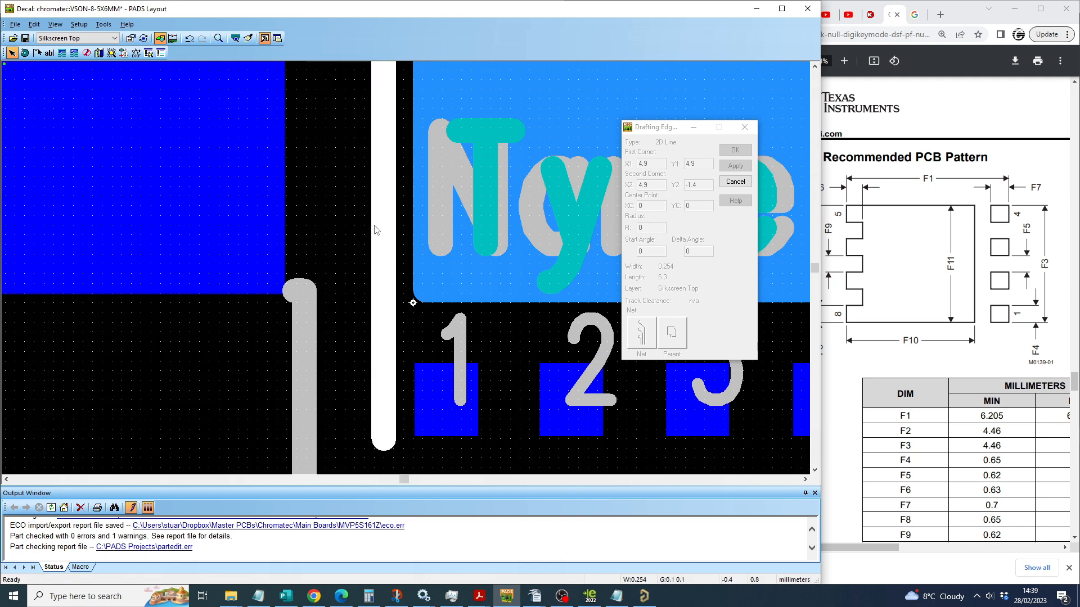
Step: Delete the old silkscreen outline below the pin 5 pad
{"action": "scroll", "coordinate": [374, 232], "scroll_direction": "down", "scroll_amount": 3}
{"action": "left_click", "coordinate": [368, 314]}
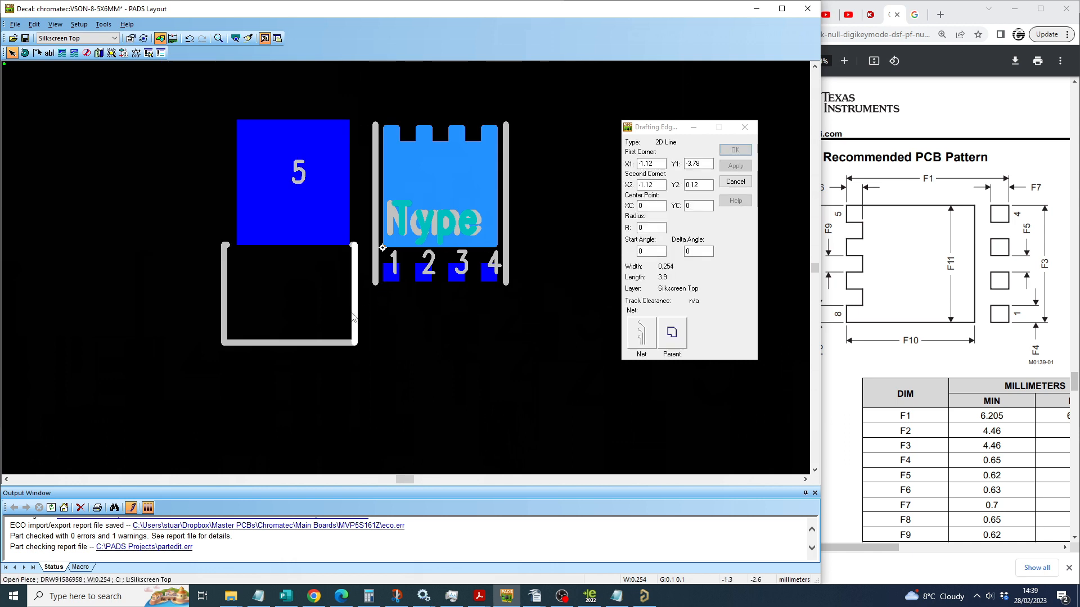
{"action": "key", "text": "Delete"}
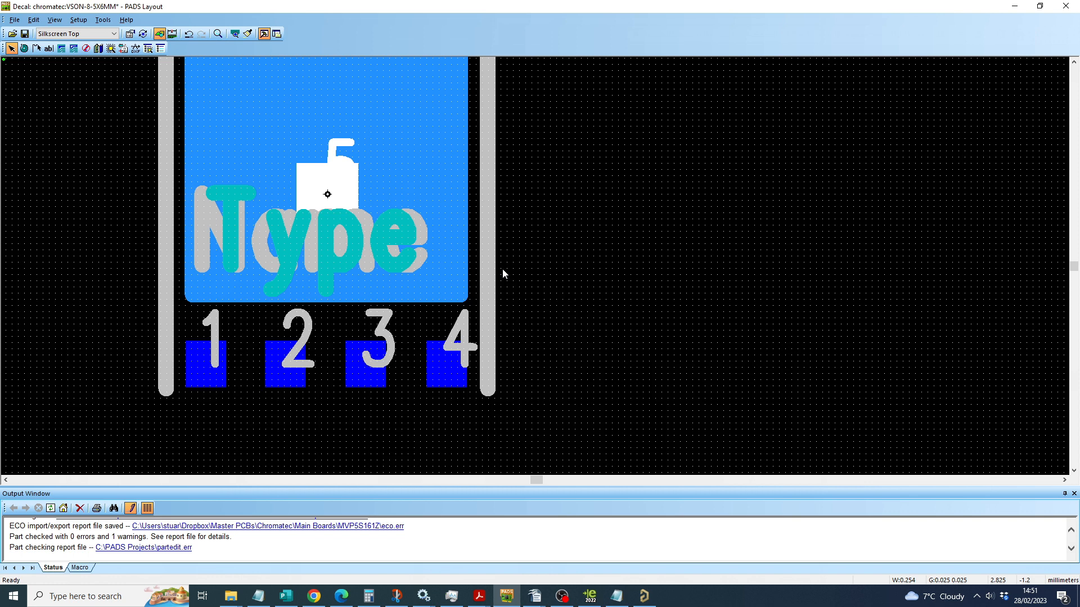
Step: Associate the pin 5 pad with the large notched copper shape around it
{"action": "scroll", "coordinate": [543, 261], "scroll_direction": "down", "scroll_amount": 2}
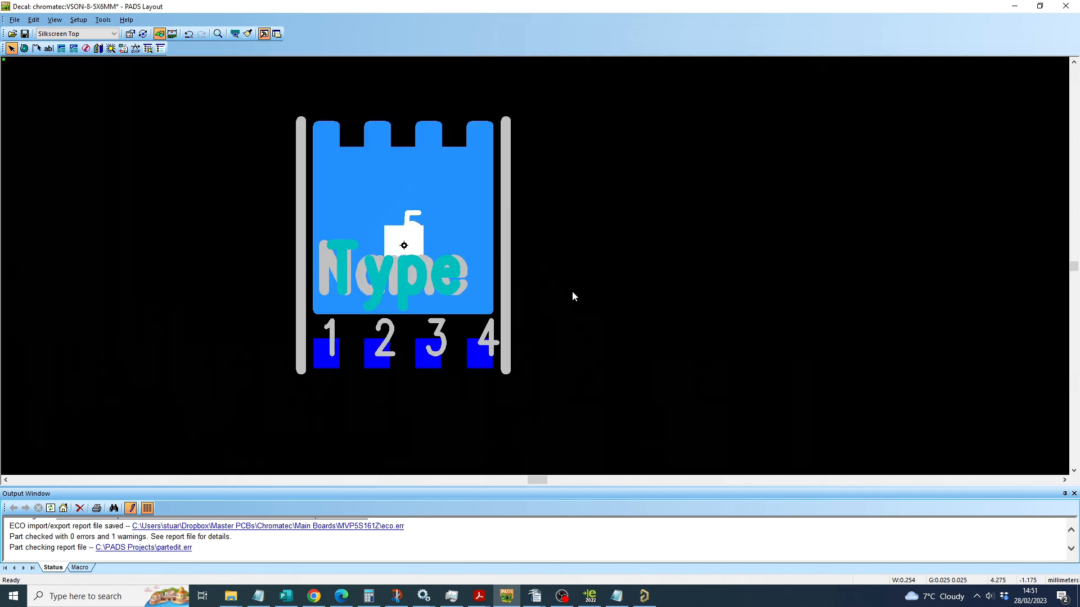
{"action": "scroll", "coordinate": [569, 310], "scroll_direction": "up", "scroll_amount": 1}
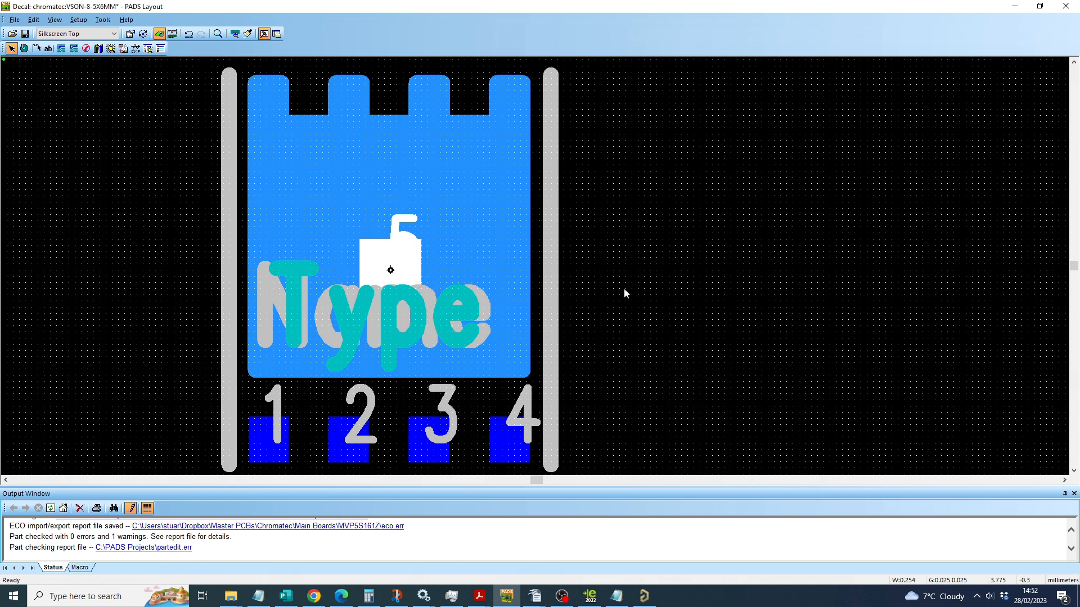
{"action": "right_click", "coordinate": [387, 282]}
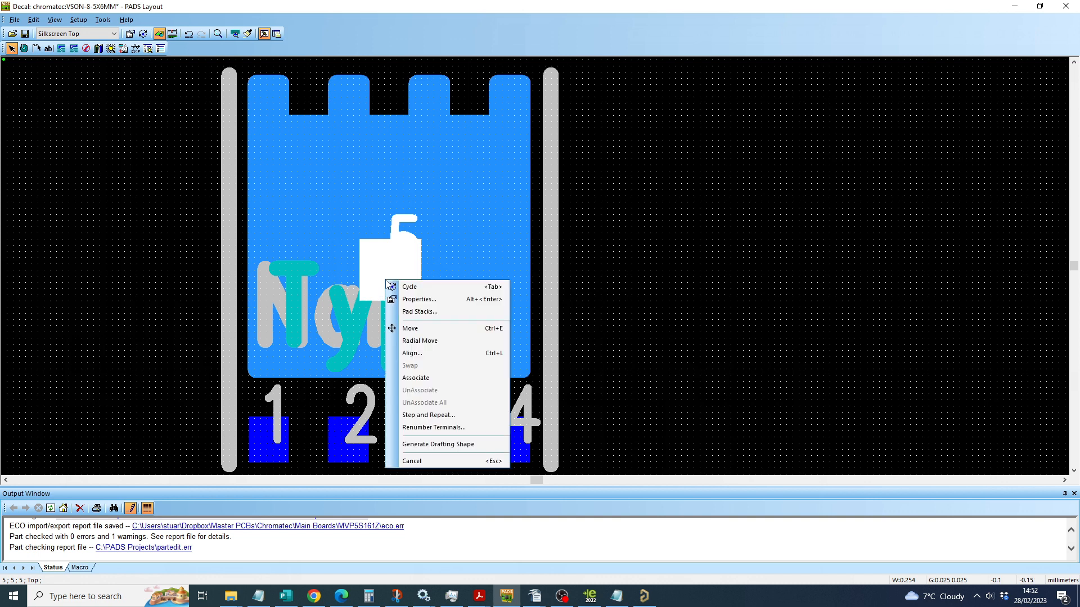
{"action": "left_click", "coordinate": [433, 385]}
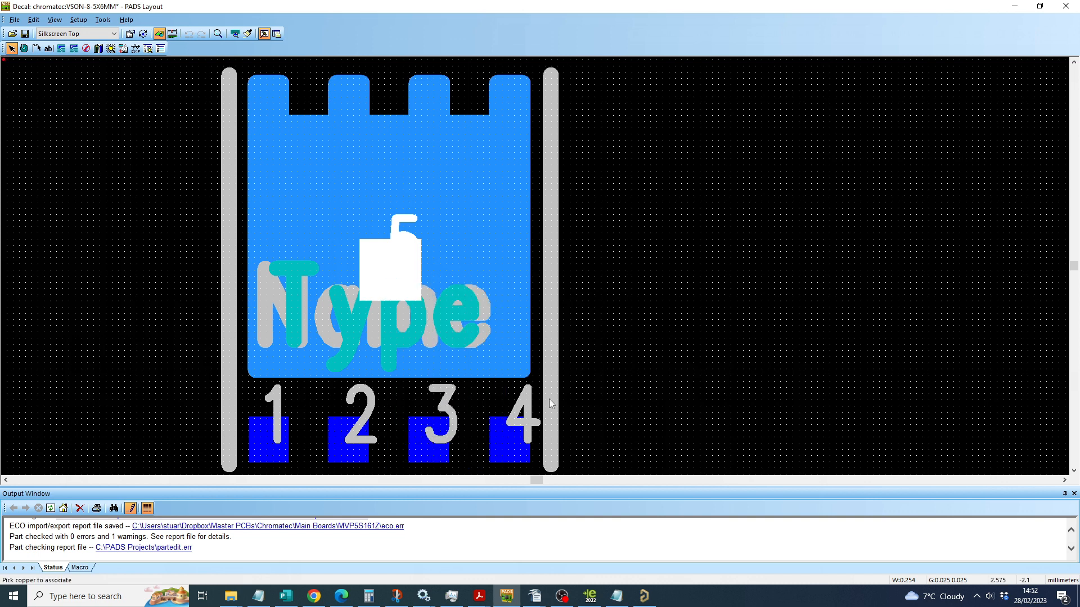
{"action": "left_click", "coordinate": [453, 191]}
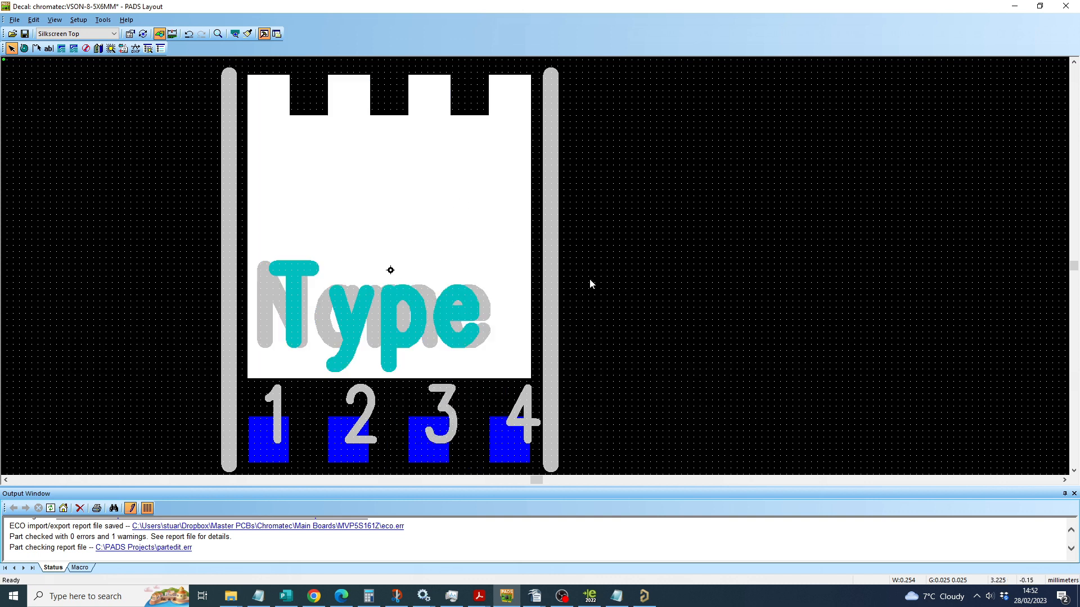
{"action": "left_click", "coordinate": [590, 280]}
{"action": "scroll", "coordinate": [589, 278], "scroll_direction": "down", "scroll_amount": 3}
{"action": "scroll", "coordinate": [514, 273], "scroll_direction": "up", "scroll_amount": 2}
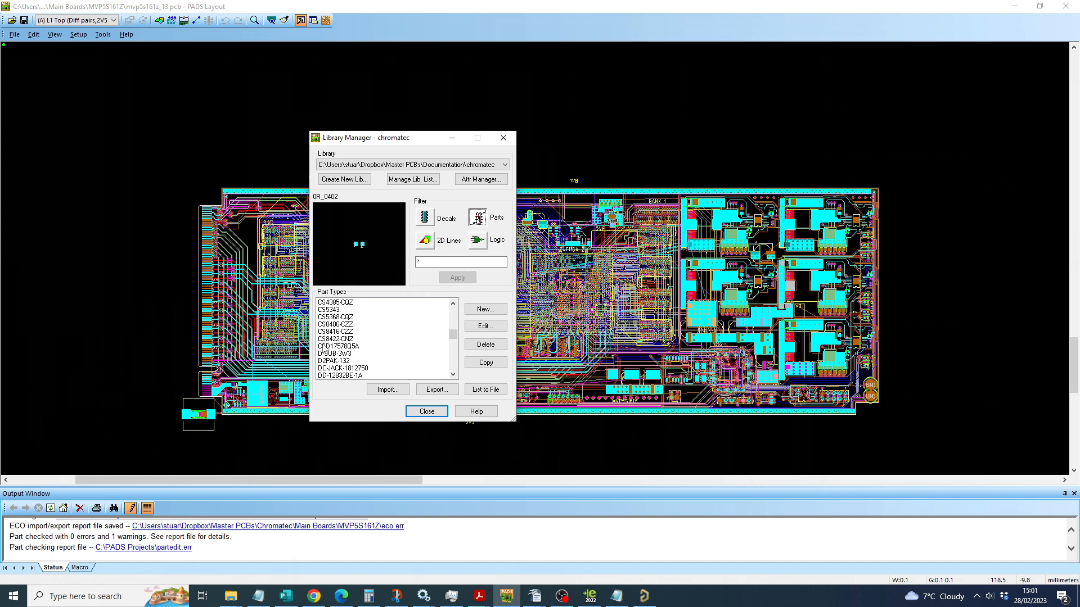
Step: Replace the assigned PCB decal SOT669(LFPAK) of part type CSD17578Q5A with VSON-8-5X6MM and accept the part changes
{"action": "left_click", "coordinate": [327, 346]}
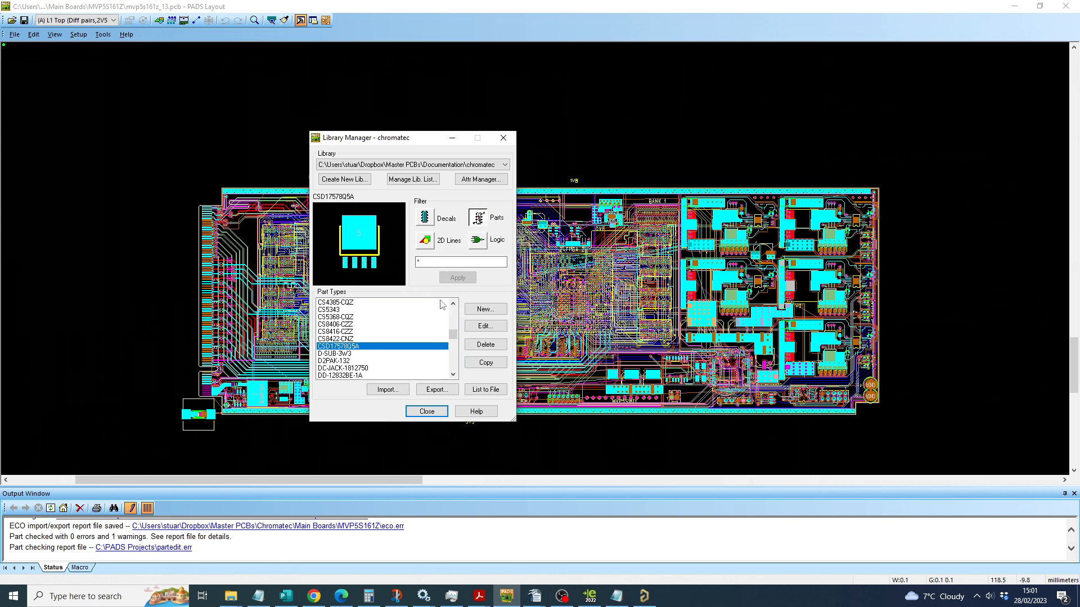
{"action": "left_click", "coordinate": [485, 327]}
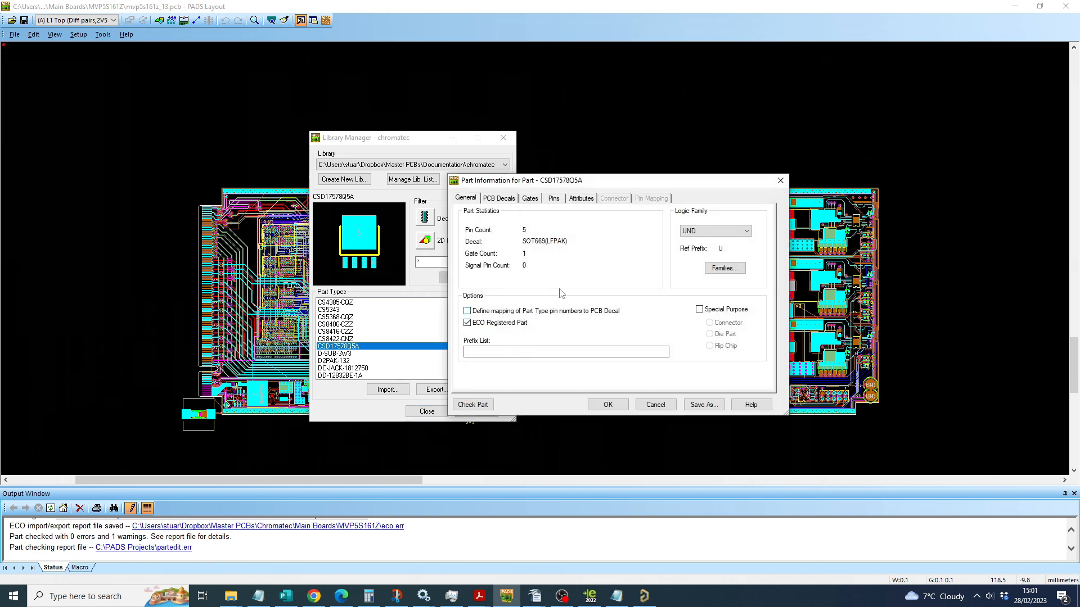
{"action": "left_click", "coordinate": [498, 198]}
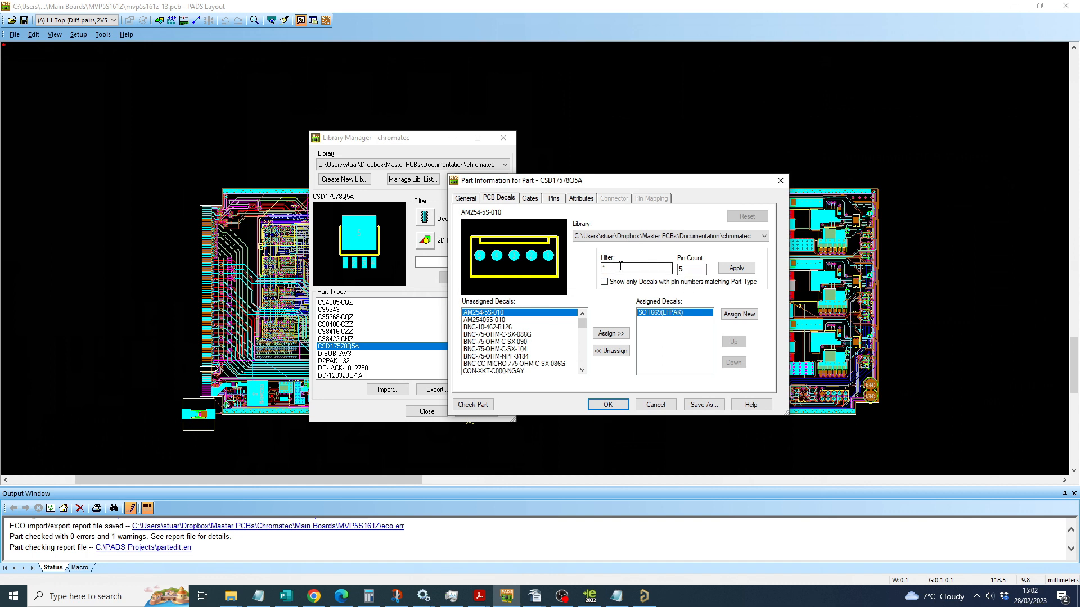
{"action": "left_click", "coordinate": [616, 354]}
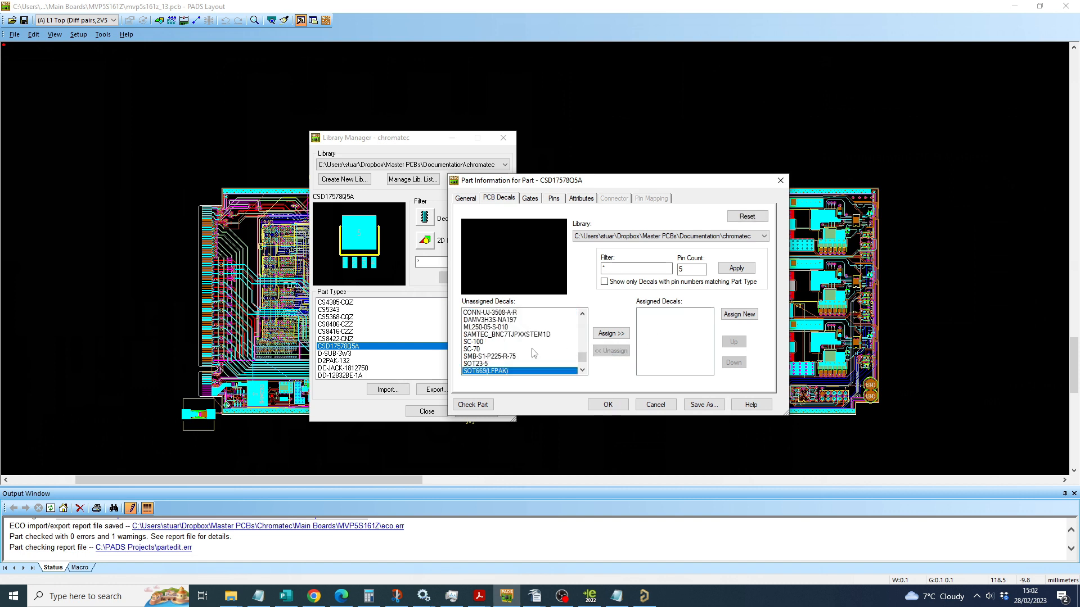
{"action": "scroll", "coordinate": [541, 352], "scroll_direction": "down", "scroll_amount": 1}
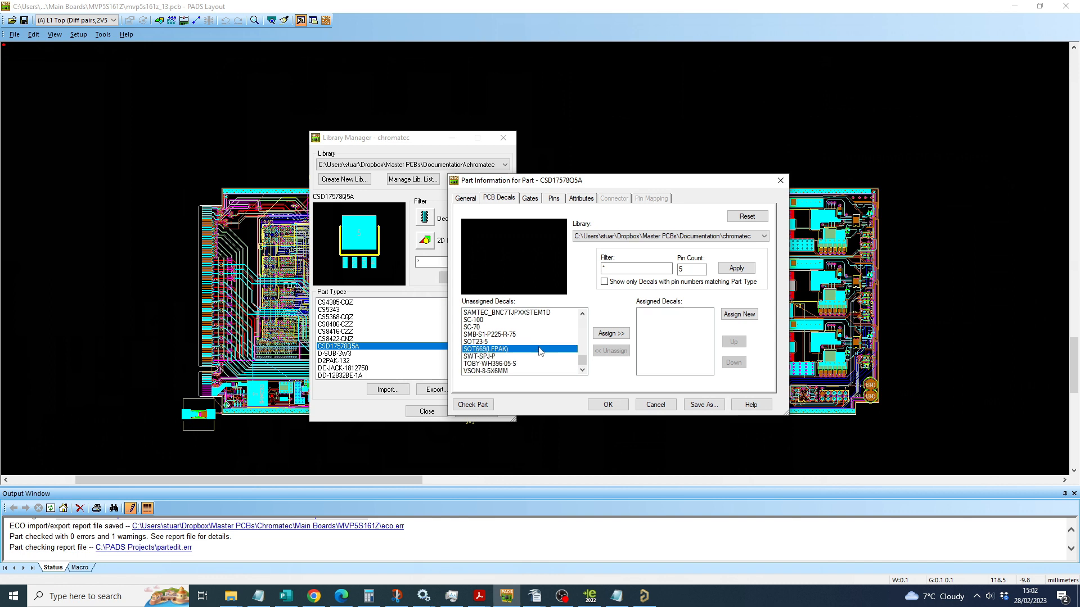
{"action": "left_click", "coordinate": [499, 371]}
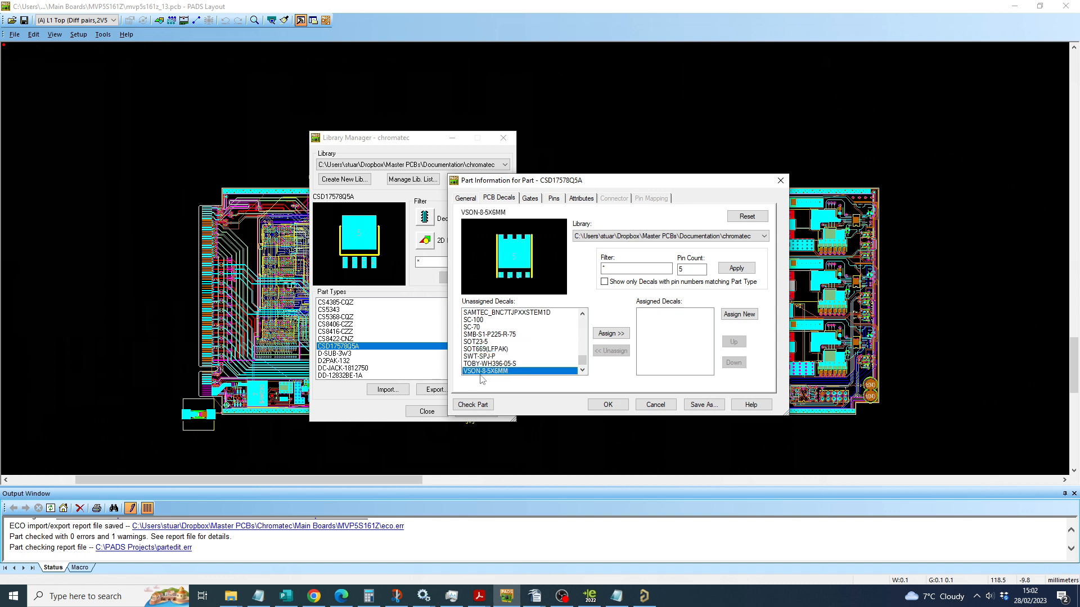
{"action": "left_click", "coordinate": [611, 334]}
{"action": "left_click", "coordinate": [656, 313]}
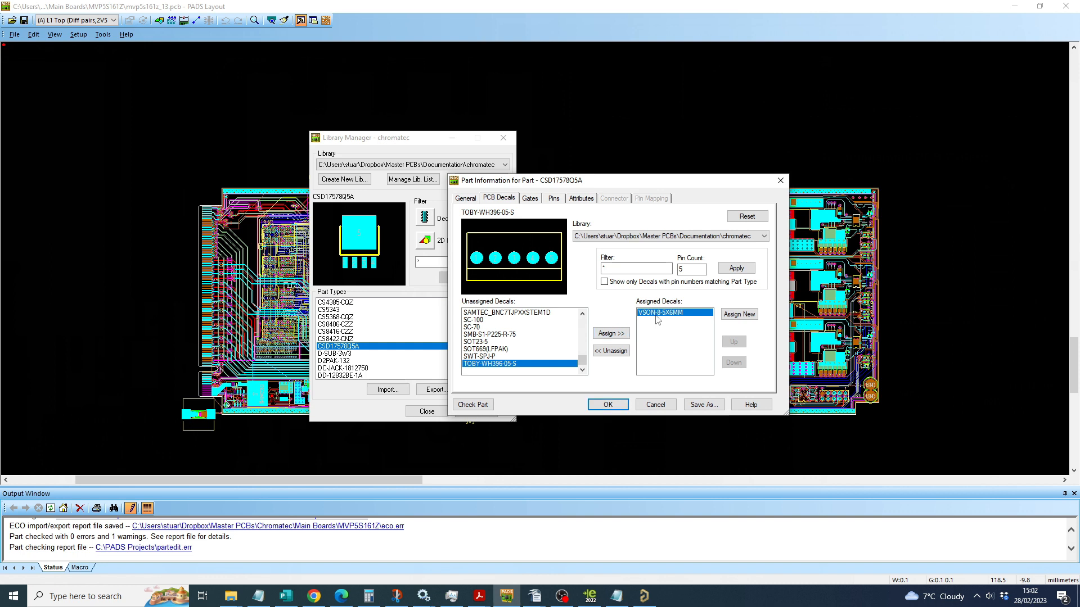
{"action": "left_click", "coordinate": [607, 406]}
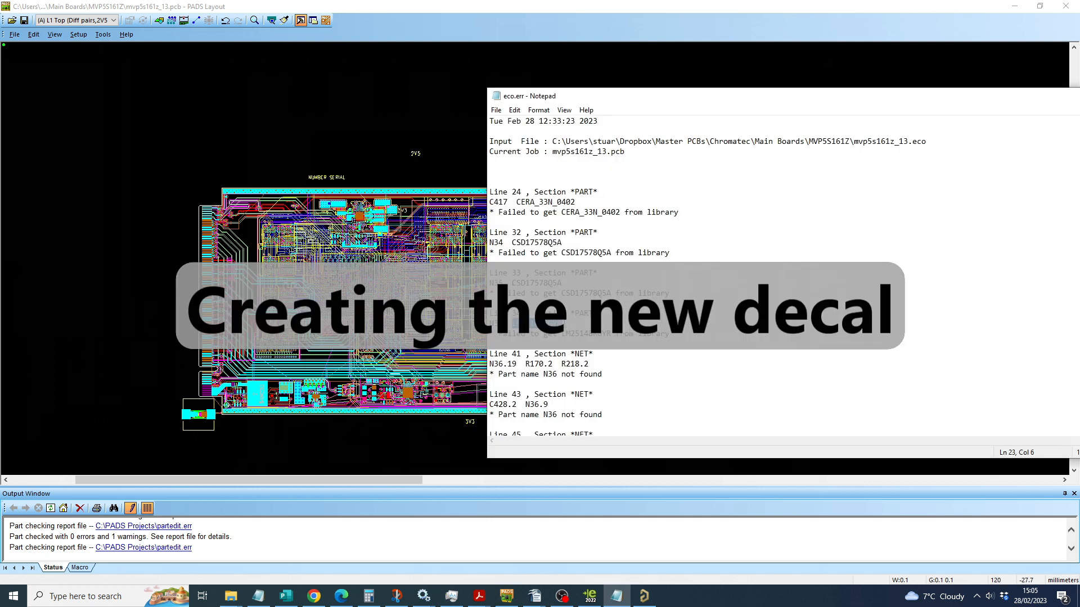
Step: Switch to the LM25148 datasheet in the browser and examine its pin configuration and the RGY0024F land pattern dimensions
{"action": "left_click", "coordinate": [341, 596]}
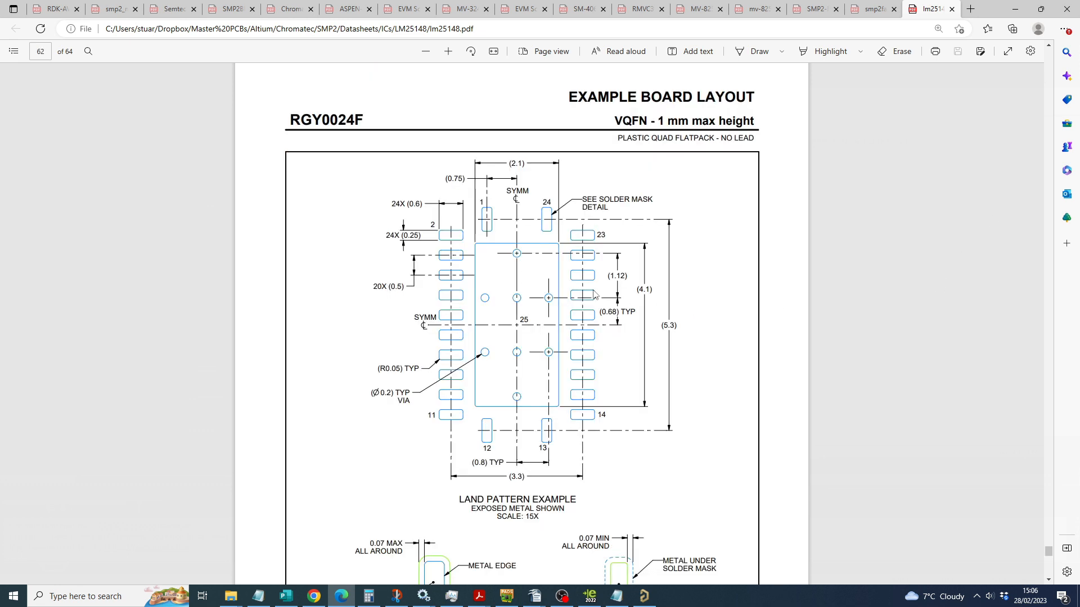
{"action": "scroll", "coordinate": [594, 294], "scroll_direction": "up", "scroll_amount": 2, "text": "ctrl"}
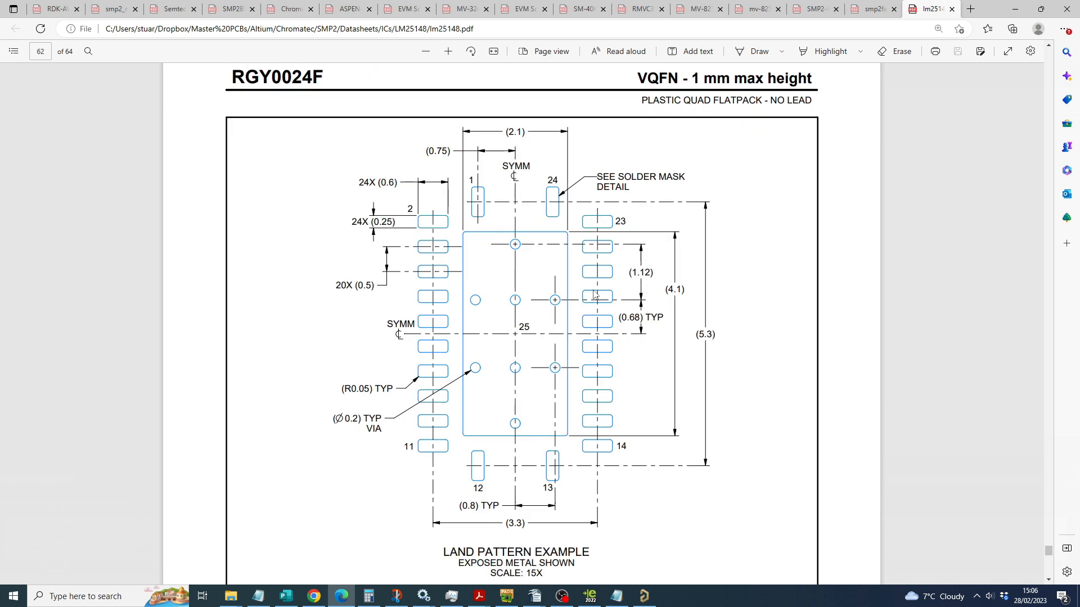
{"action": "scroll", "coordinate": [594, 297], "scroll_direction": "down", "scroll_amount": 2}
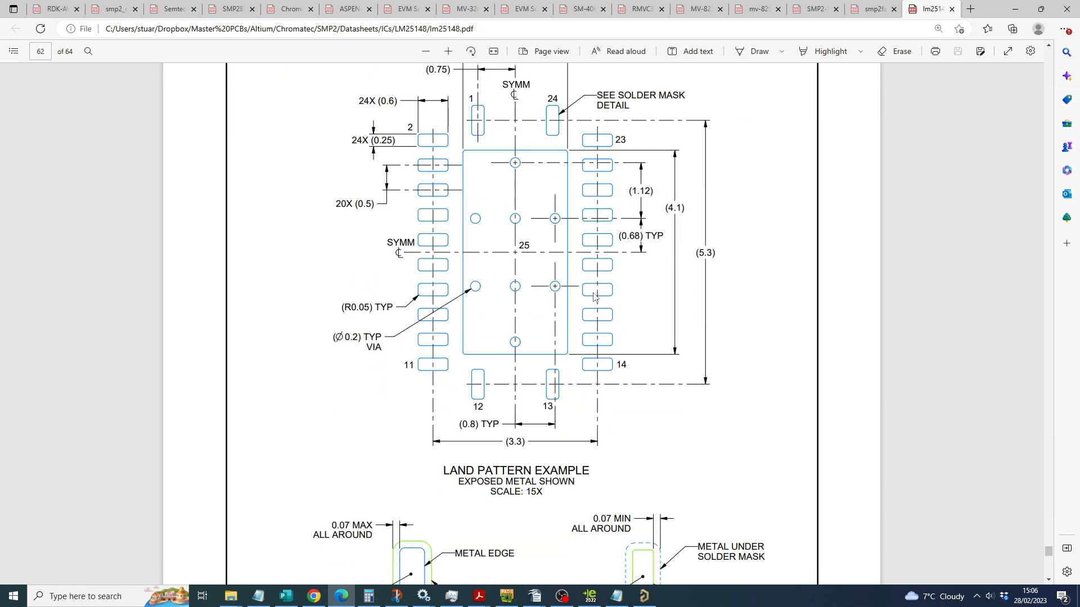
Step: Return to PADS Layout and open the PCB decal QFN-40-6X4-EPAD from the chromatec library for editing, dismissing its part type list
{"action": "left_click", "coordinate": [504, 597]}
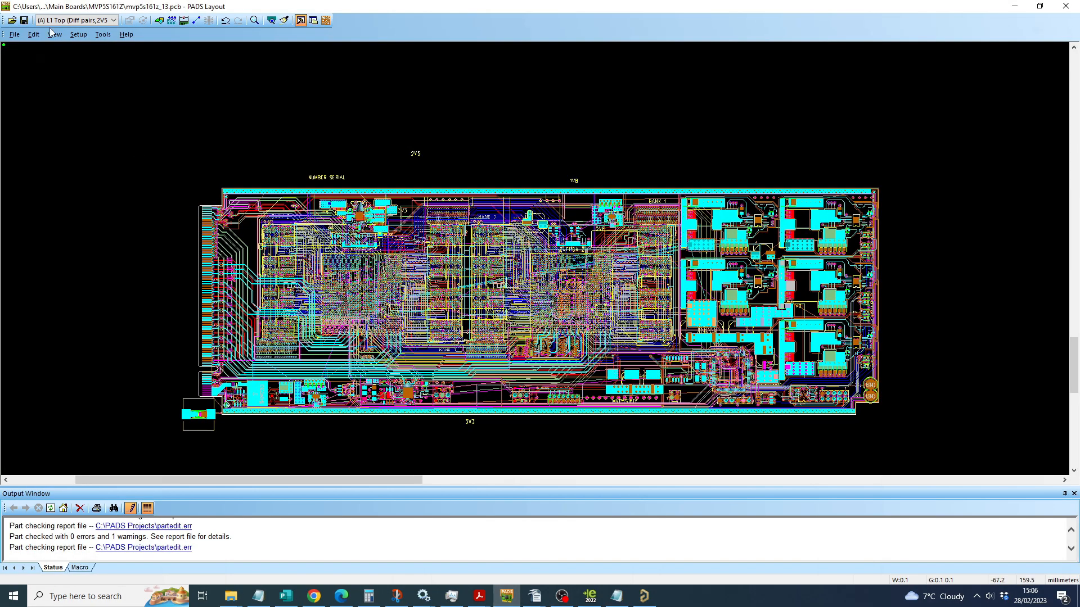
{"action": "left_click", "coordinate": [22, 37]}
{"action": "left_click", "coordinate": [33, 129]}
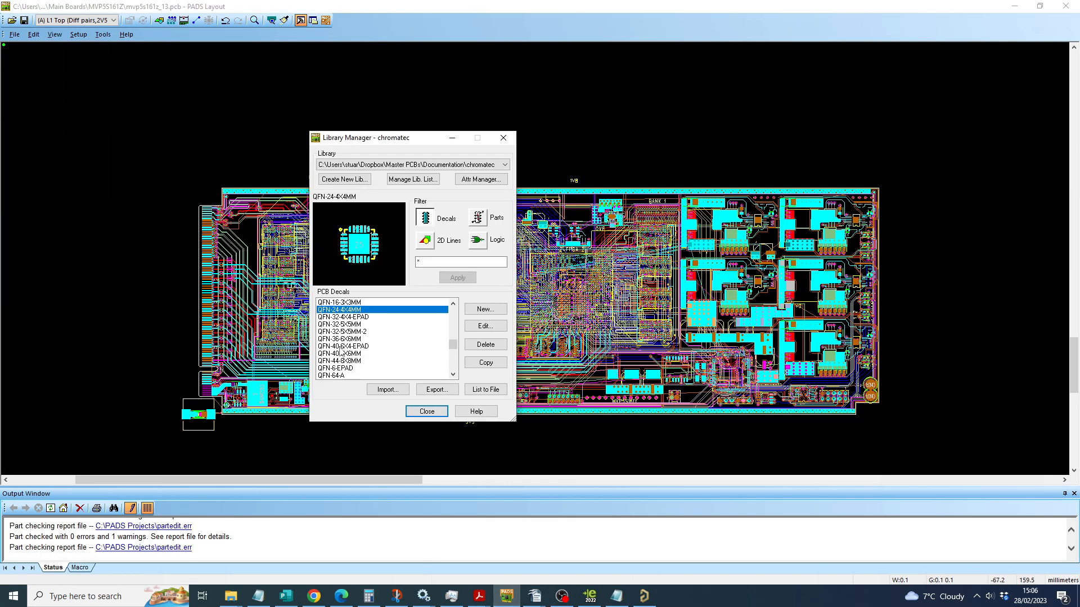
{"action": "left_click", "coordinate": [341, 347]}
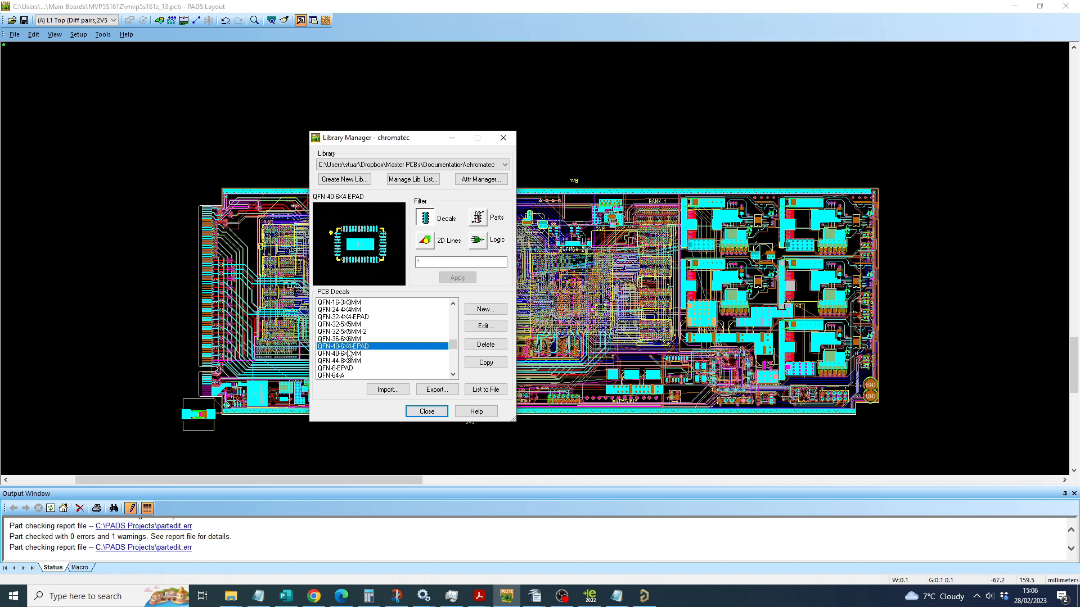
{"action": "left_click", "coordinate": [477, 326]}
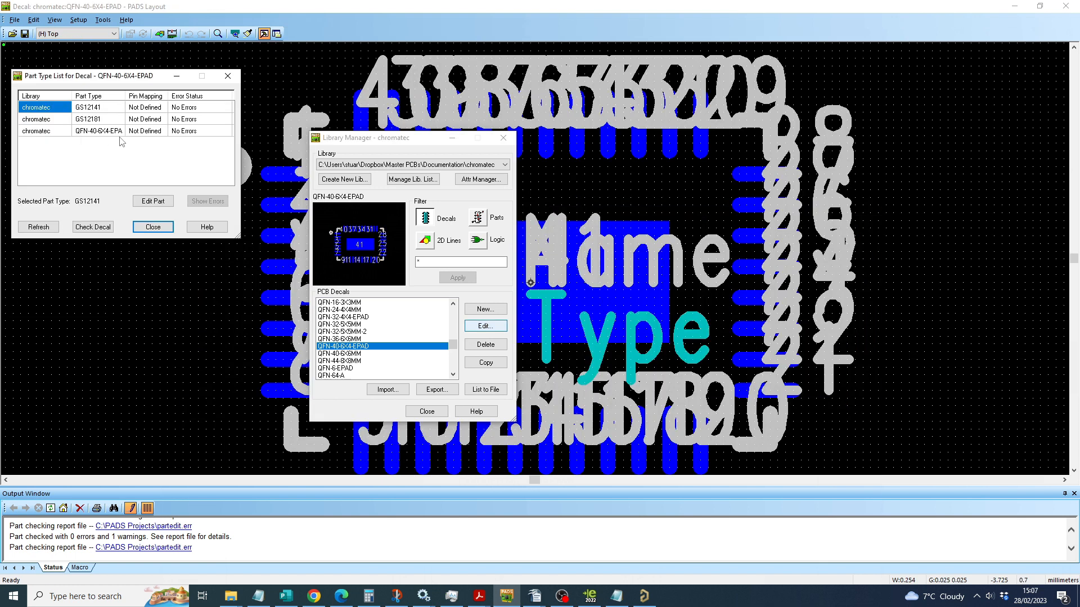
{"action": "left_click", "coordinate": [154, 229]}
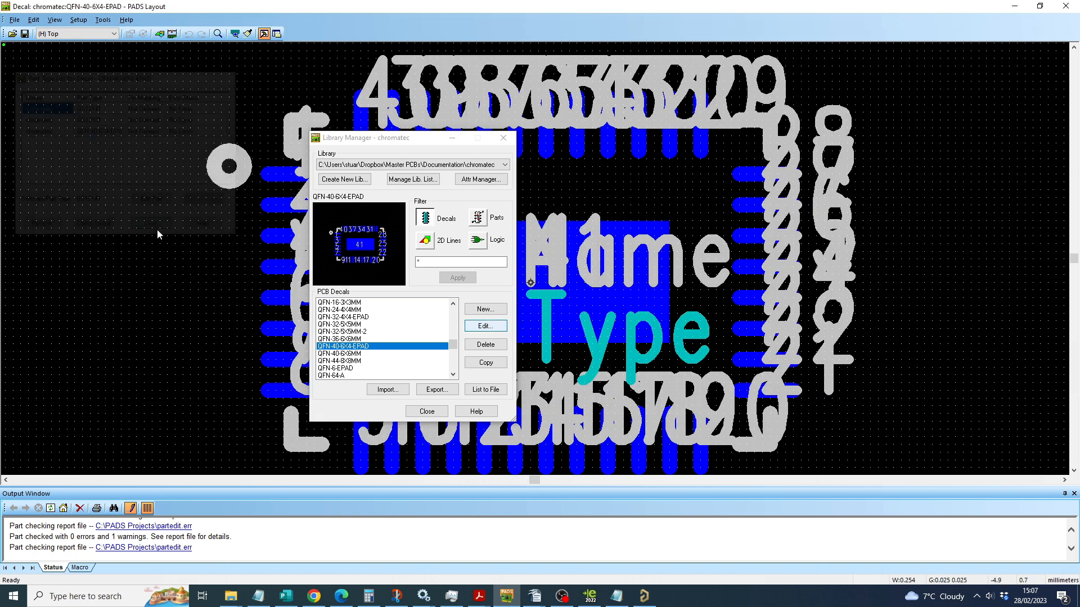
Step: Copy the part type QFN-40-6X4-EPAD in the chromatec library under the name LM25148RGYR
{"action": "left_click", "coordinate": [481, 218]}
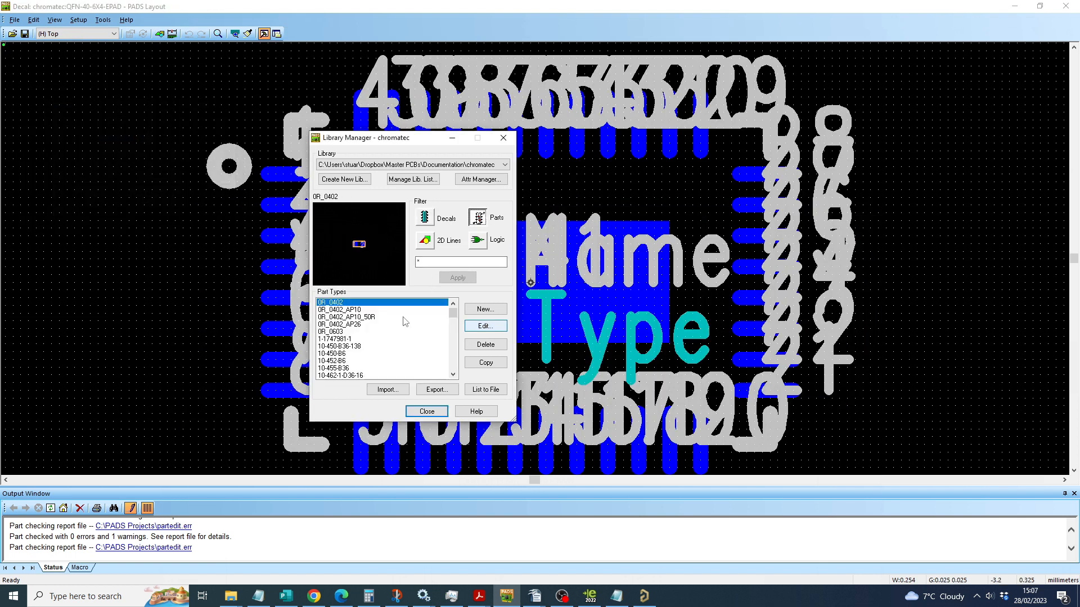
{"action": "scroll", "coordinate": [408, 332], "scroll_direction": "down", "scroll_amount": 20}
{"action": "scroll", "coordinate": [423, 350], "scroll_direction": "down", "scroll_amount": 1}
{"action": "left_click", "coordinate": [339, 317]}
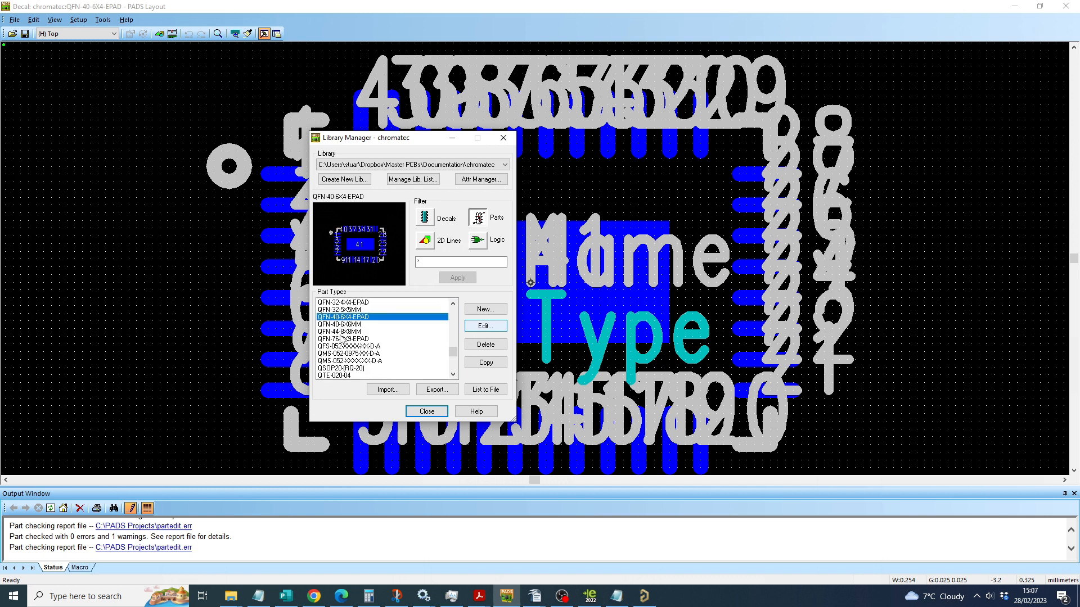
{"action": "left_click", "coordinate": [345, 325]}
{"action": "left_click", "coordinate": [343, 317]}
{"action": "left_click", "coordinate": [486, 363]}
{"action": "left_click", "coordinate": [651, 291]}
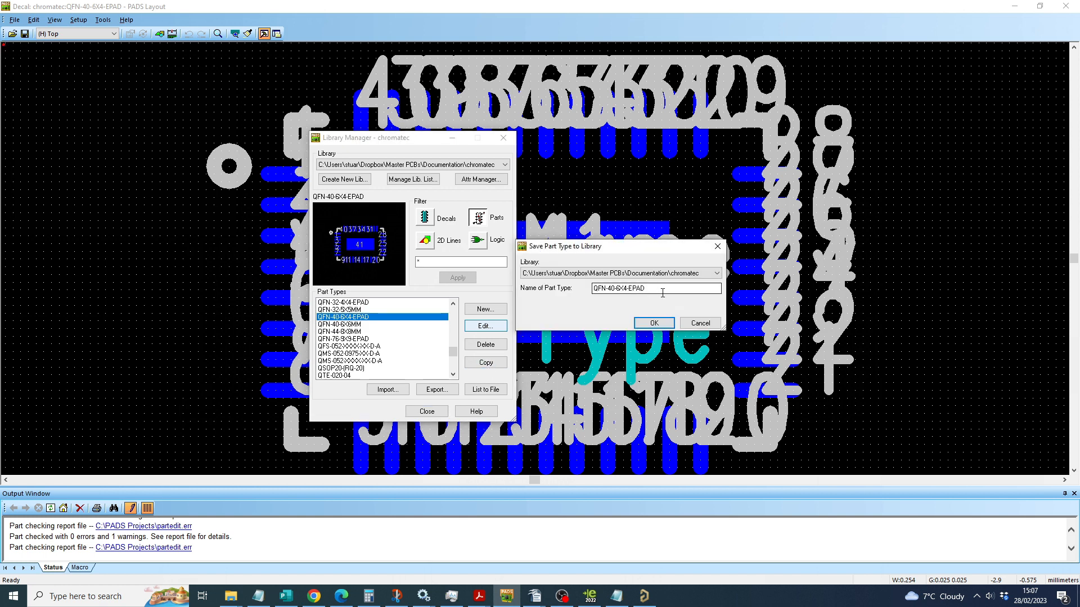
{"action": "left_click_drag", "start_coordinate": [663, 293], "coordinate": [524, 301]}
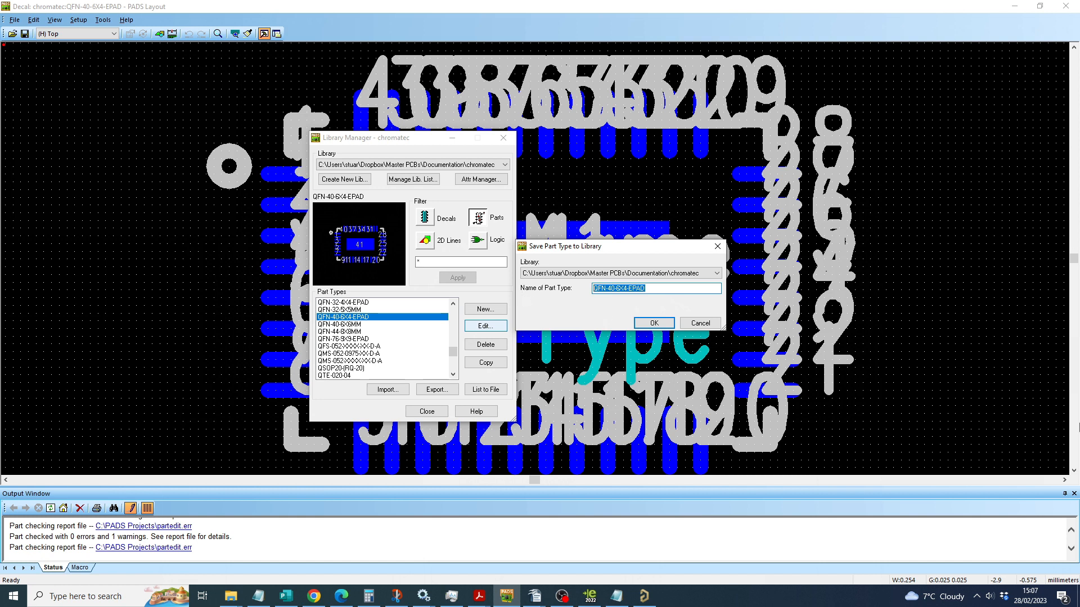
{"action": "type", "text": "LM25148RGYR"}
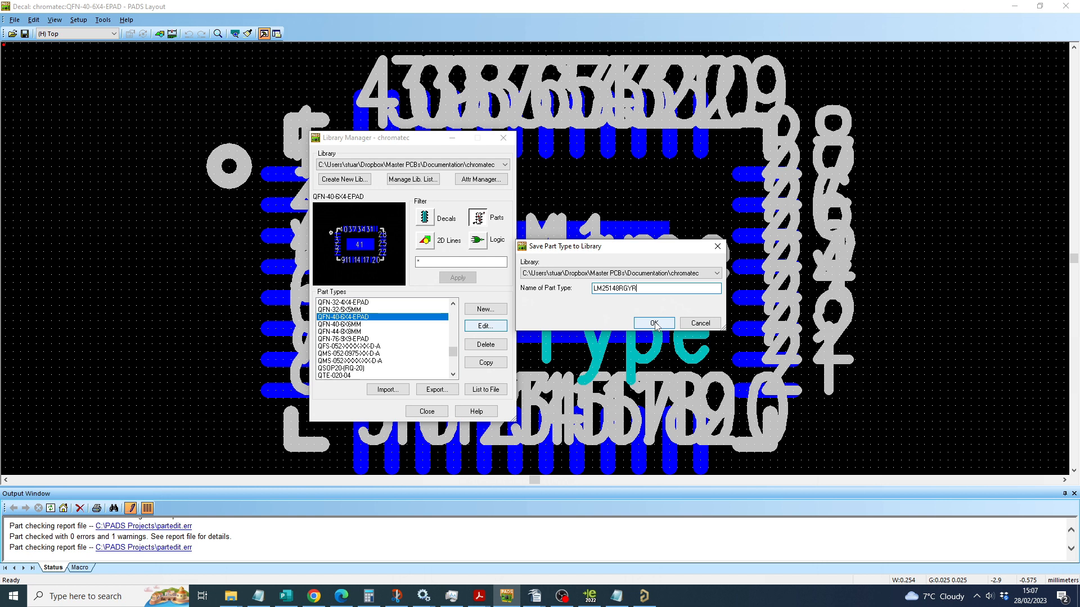
{"action": "left_click", "coordinate": [655, 322]}
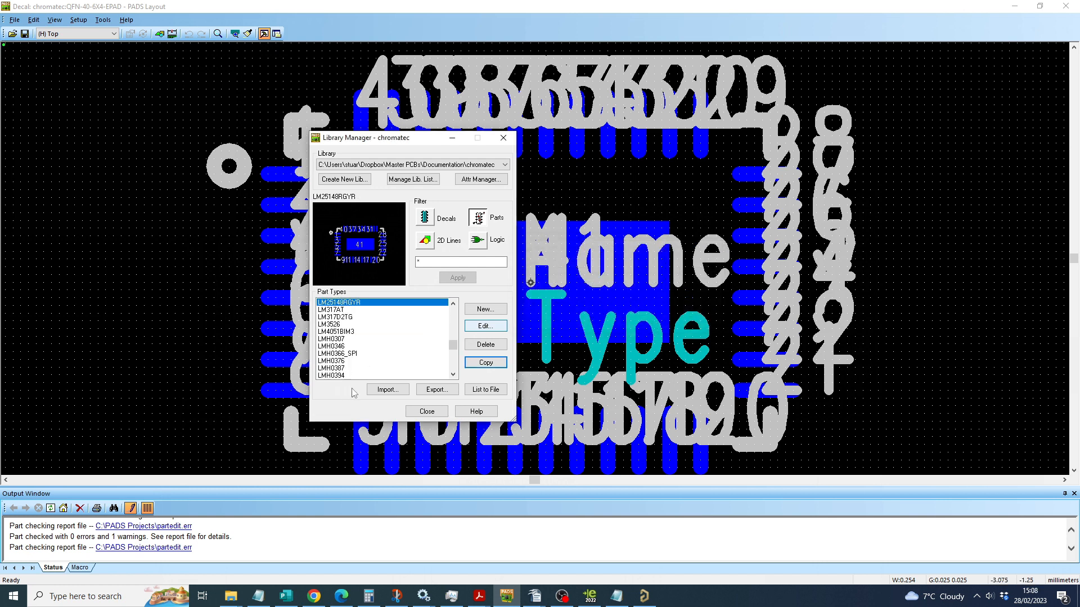
Step: Copy the PCB decal QFN-40-6X4-EPAD in the chromatec library under the name VQFN-24-3X5MM
{"action": "left_click", "coordinate": [426, 218]}
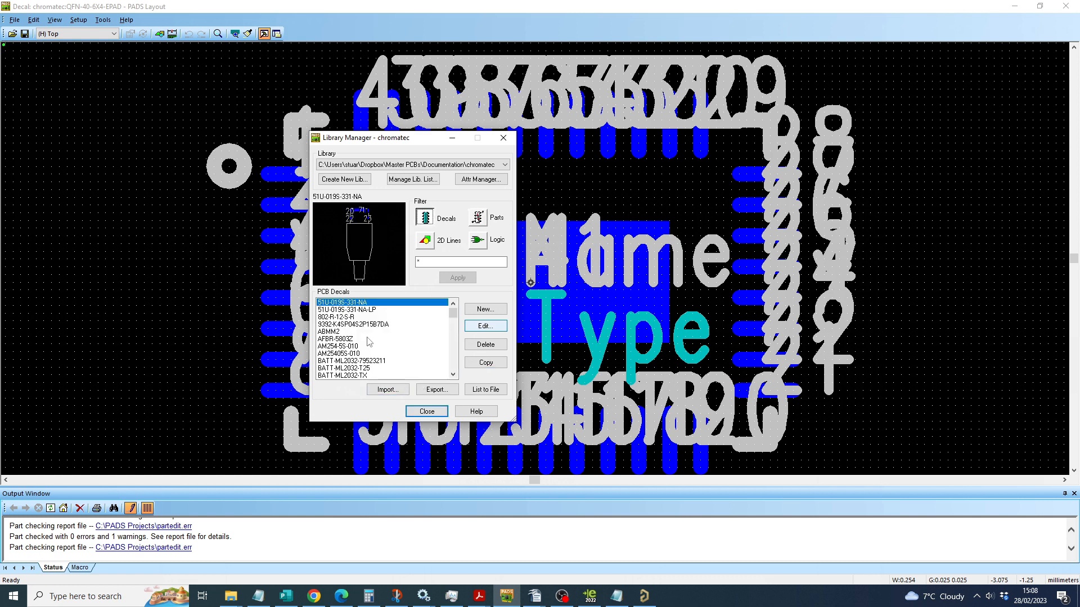
{"action": "scroll", "coordinate": [369, 342], "scroll_direction": "down", "scroll_amount": 15}
{"action": "mouse_move", "coordinate": [451, 329]}
{"action": "left_mouse_down"}
{"action": "mouse_move", "coordinate": [451, 354]}
{"action": "mouse_move", "coordinate": [451, 344]}
{"action": "left_mouse_up"}
{"action": "left_click", "coordinate": [337, 332]}
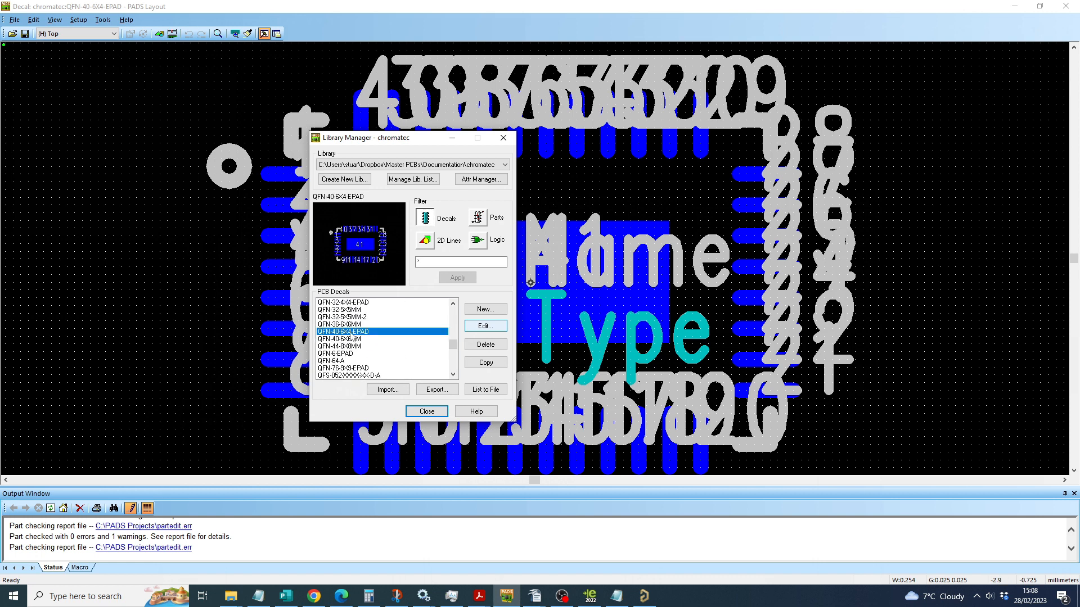
{"action": "left_click", "coordinate": [350, 340]}
{"action": "left_click", "coordinate": [348, 333]}
{"action": "left_click", "coordinate": [349, 325]}
{"action": "left_click", "coordinate": [347, 332]}
{"action": "left_click", "coordinate": [490, 364]}
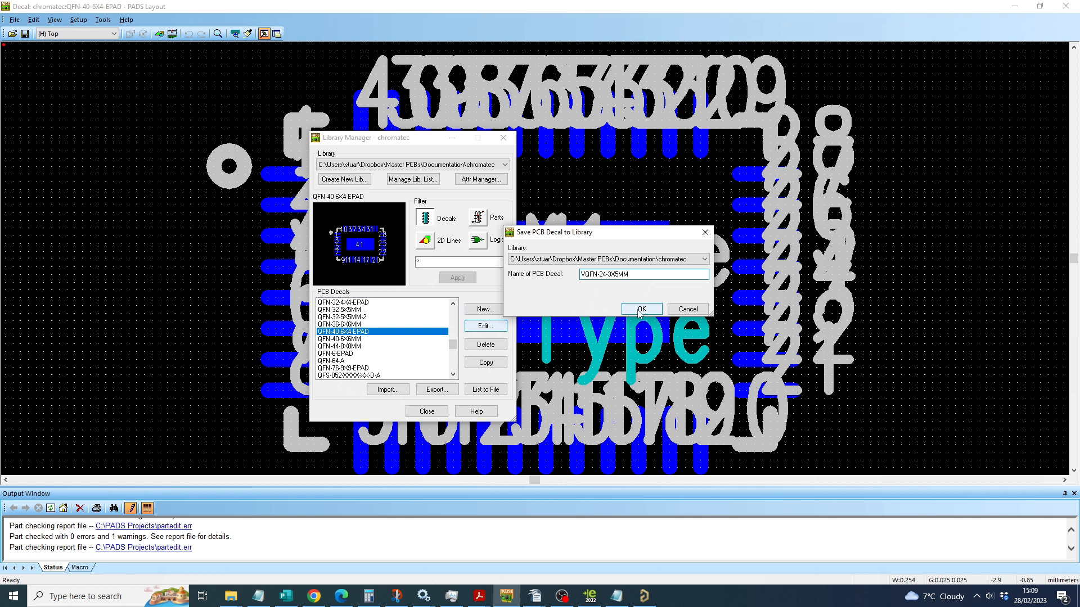
{"action": "left_click", "coordinate": [640, 309]}
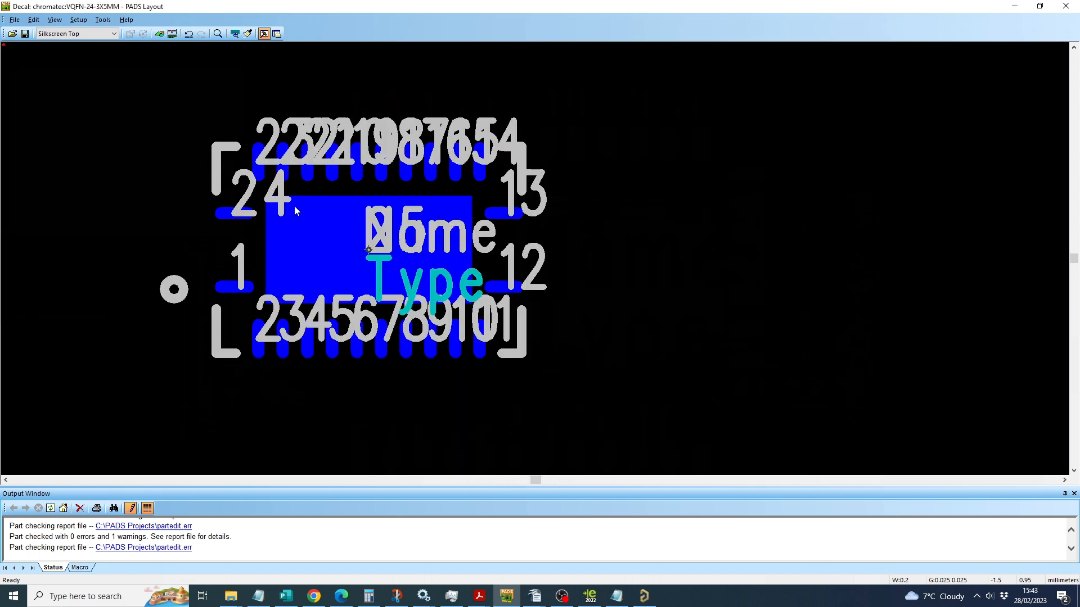
Step: Examine the pad layout, pin numbering and silkscreen corners of the VQFN-24-3X5MM decal, checking the pin 1 pad
{"action": "scroll", "coordinate": [295, 207], "scroll_direction": "up", "scroll_amount": 3}
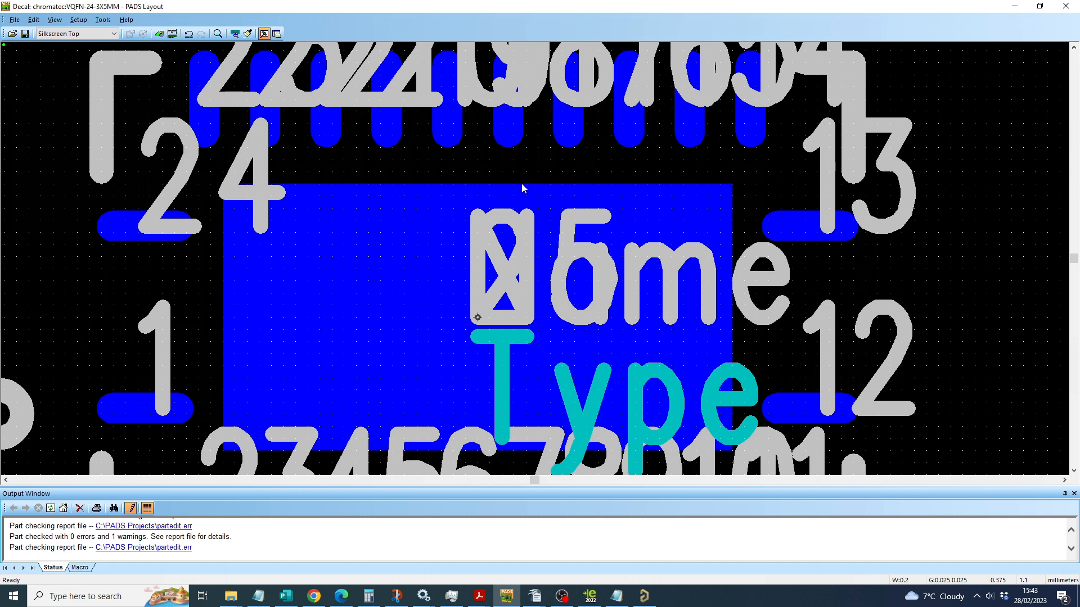
{"action": "scroll", "coordinate": [506, 194], "scroll_direction": "down", "scroll_amount": 3}
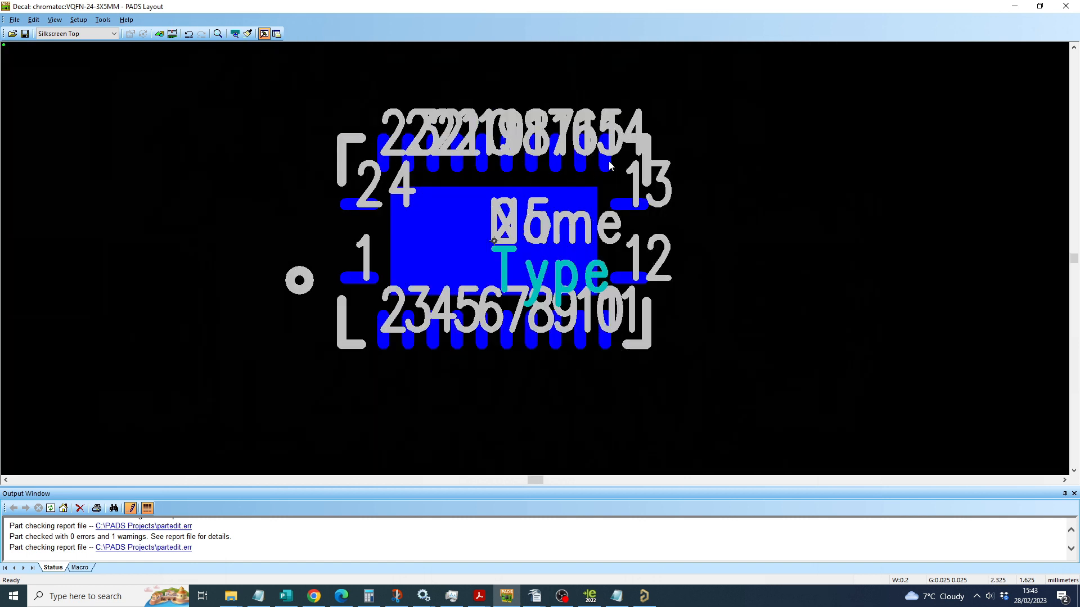
{"action": "scroll", "coordinate": [499, 231], "scroll_direction": "up", "scroll_amount": 3}
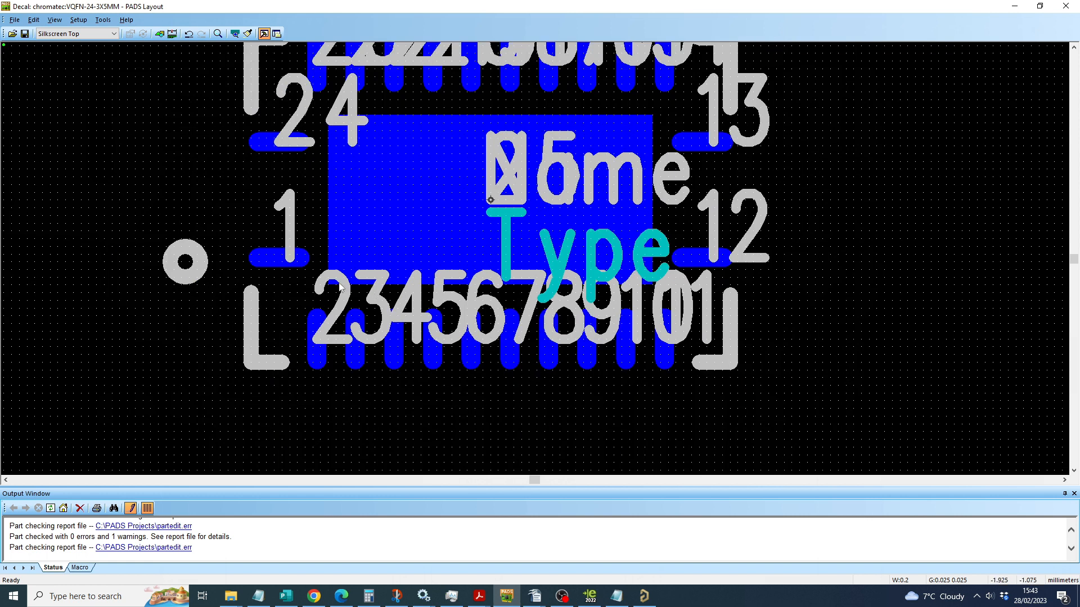
{"action": "left_click", "coordinate": [279, 259]}
{"action": "left_click", "coordinate": [270, 263]}
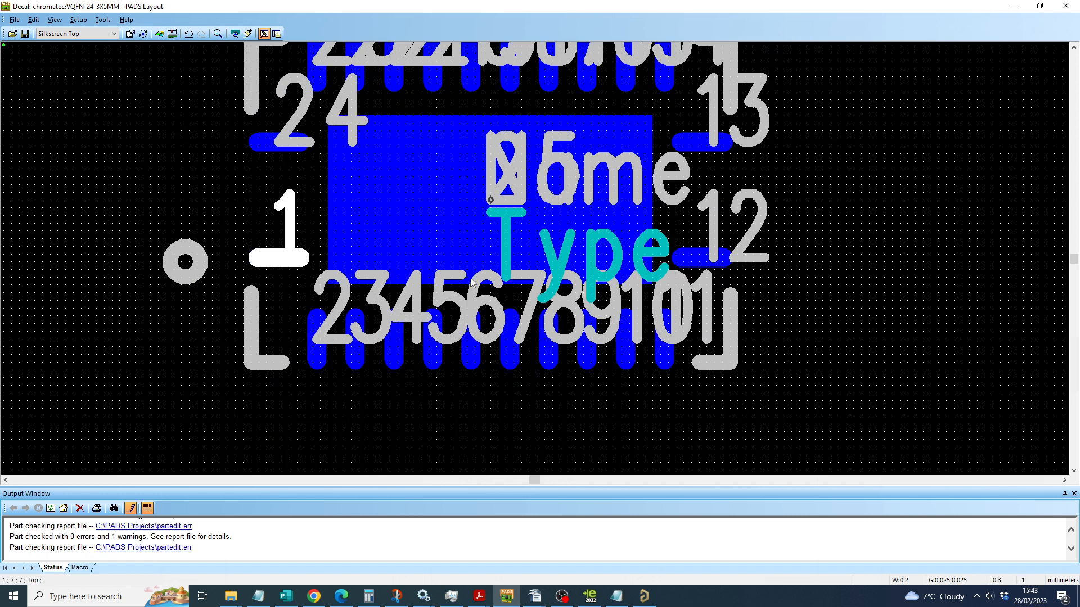
{"action": "scroll", "coordinate": [551, 220], "scroll_direction": "up", "scroll_amount": 2}
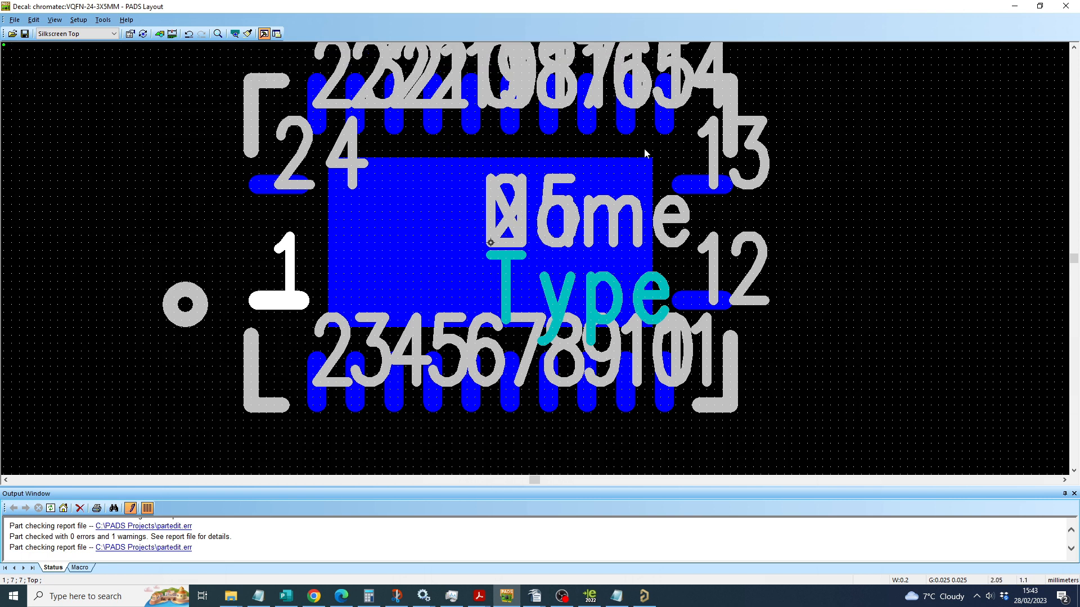
{"action": "left_click", "coordinate": [832, 299]}
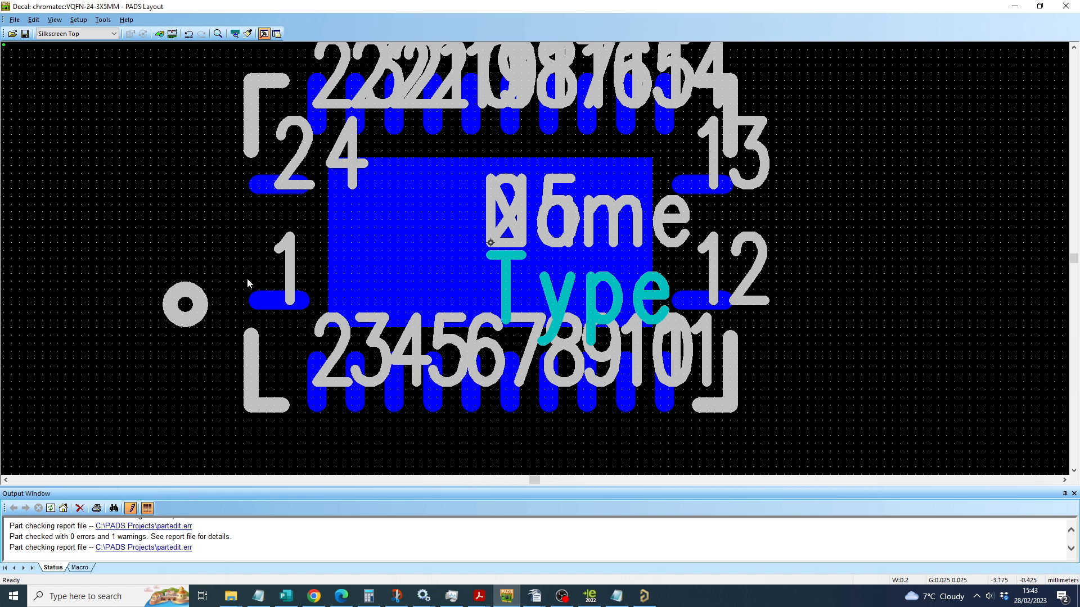
Step: Start renumbering the decal's terminals from pad 1, using suffix 1, incrementing the suffix with a step value of 1
{"action": "left_click", "coordinate": [260, 306]}
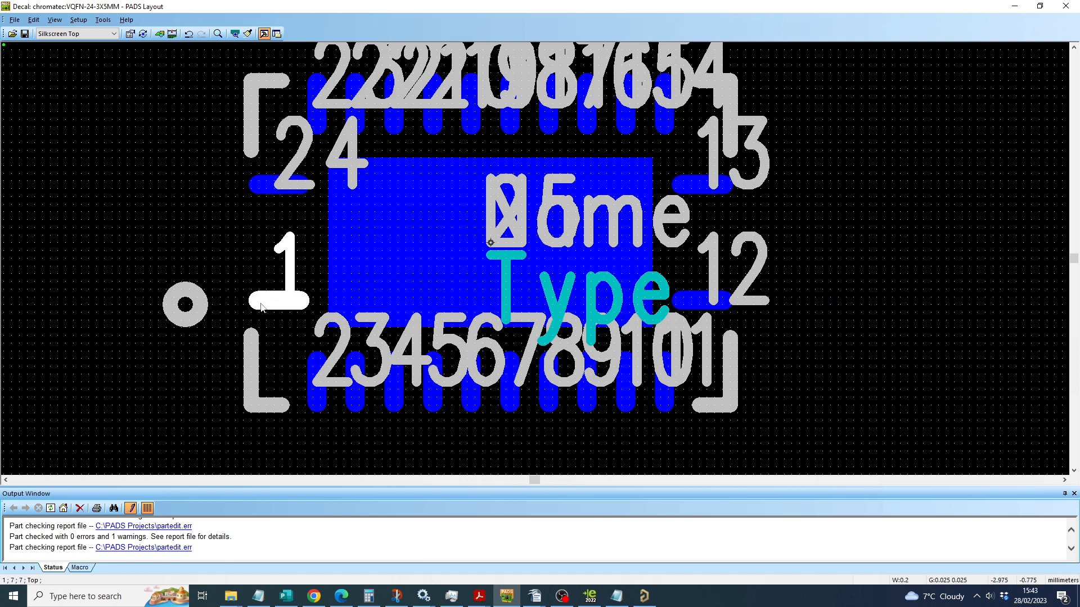
{"action": "left_click", "coordinate": [103, 20]}
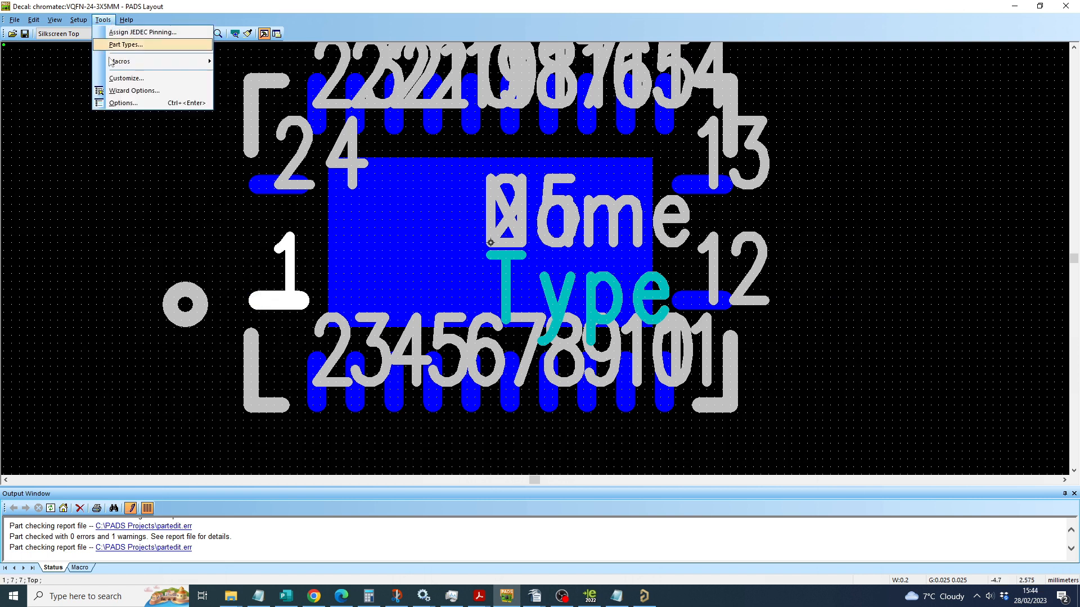
{"action": "right_click", "coordinate": [276, 301]}
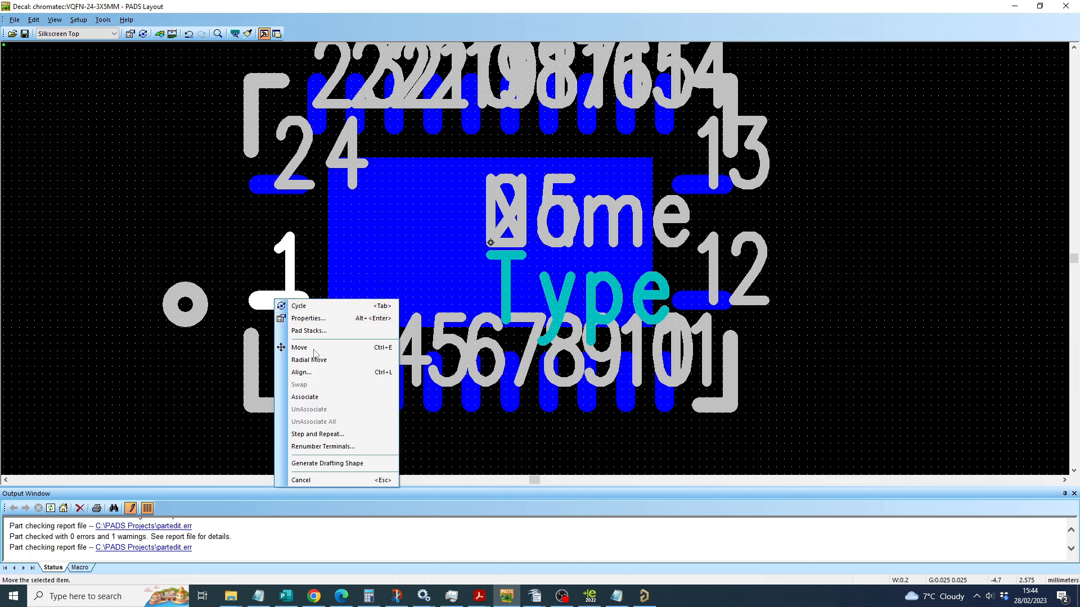
{"action": "left_click", "coordinate": [328, 447]}
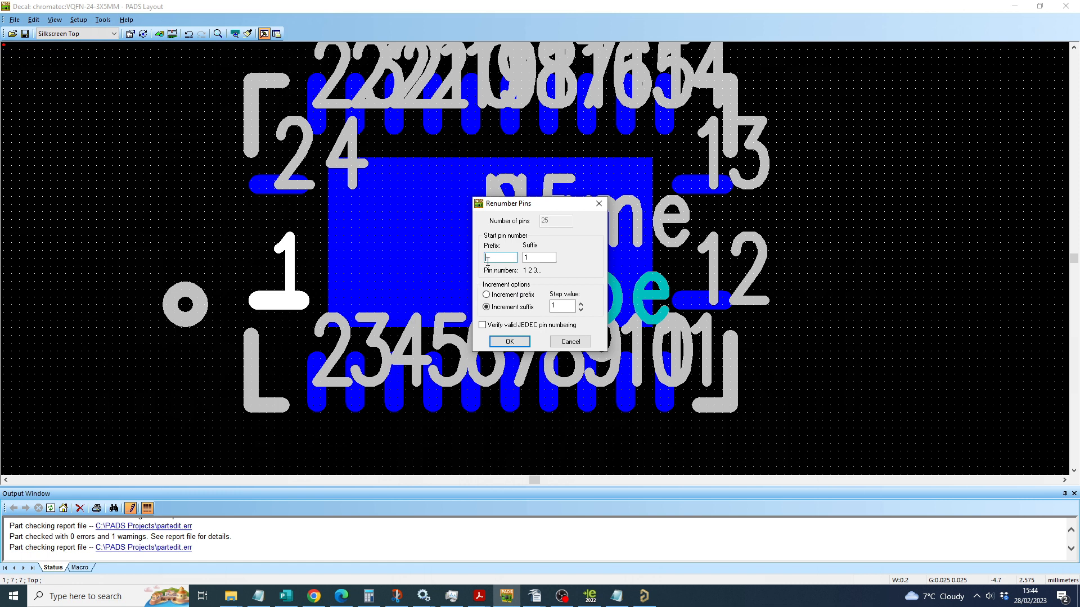
{"action": "type", "text": "0"}
{"action": "key", "text": "BackSpace"}
{"action": "left_click", "coordinate": [537, 258]}
{"action": "left_click", "coordinate": [506, 344]}
Step: Try renumbering the terminals as 2 to 11 along the row beside pin 1 and 12 on the adjoining end pad, then end the command
{"action": "left_click", "coordinate": [317, 393]}
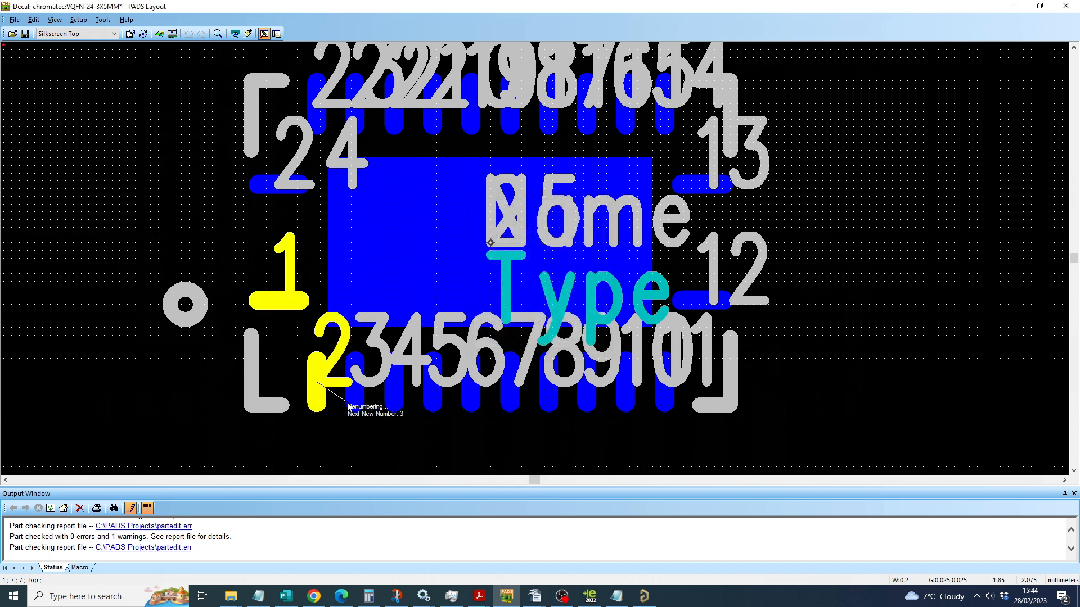
{"action": "left_click", "coordinate": [356, 393]}
{"action": "left_click", "coordinate": [394, 394]}
{"action": "left_click", "coordinate": [433, 396]}
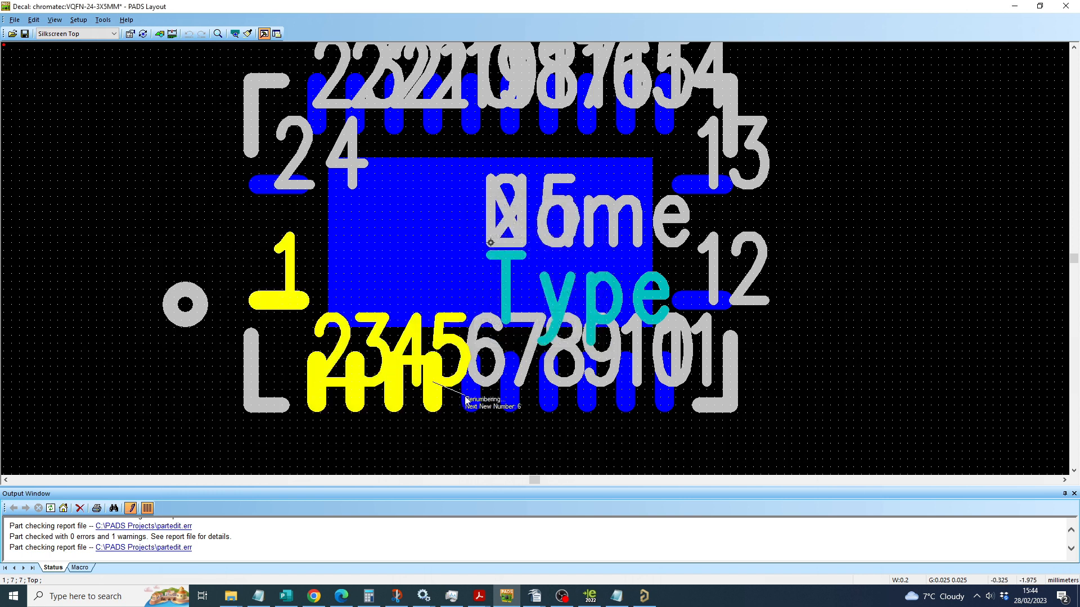
{"action": "left_click", "coordinate": [473, 396]}
{"action": "left_click", "coordinate": [511, 396]}
{"action": "left_click", "coordinate": [550, 397]}
{"action": "left_click", "coordinate": [589, 396]}
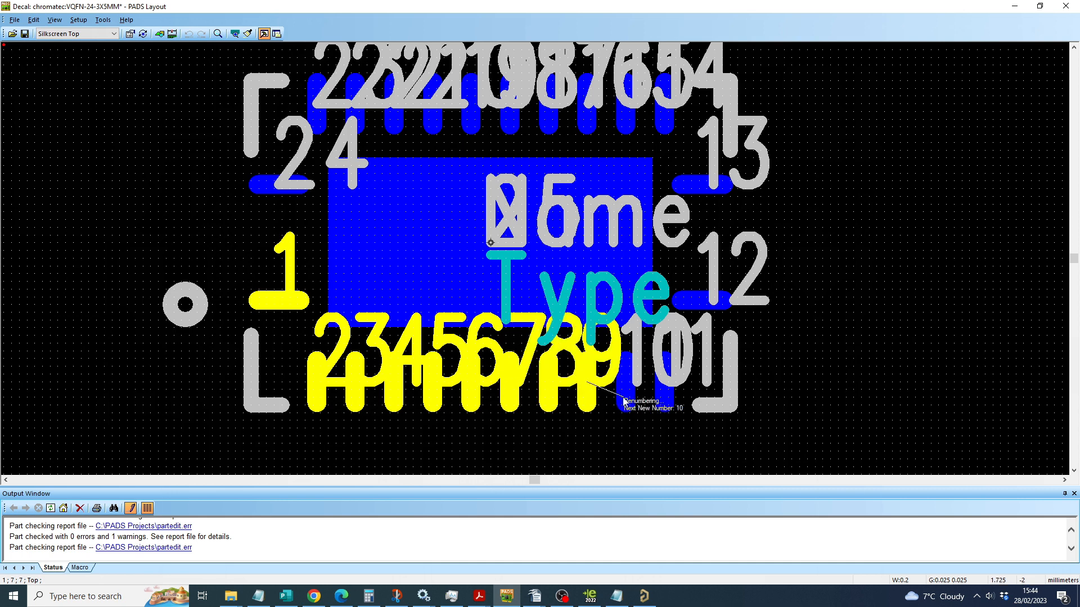
{"action": "left_click", "coordinate": [627, 397]}
{"action": "left_click", "coordinate": [666, 396]}
{"action": "left_click", "coordinate": [702, 301]}
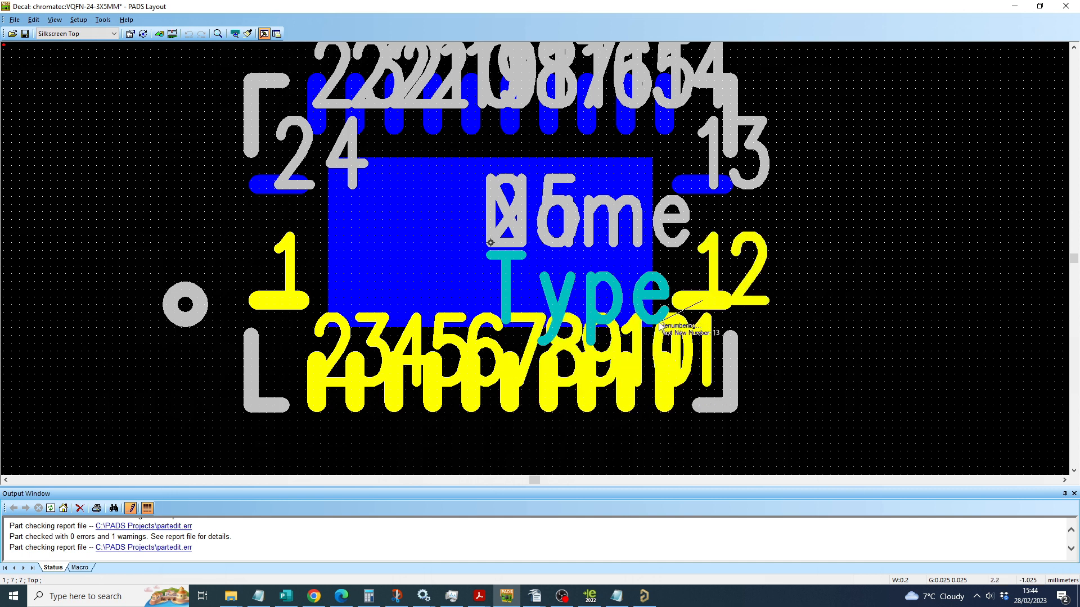
{"action": "key", "text": "Escape"}
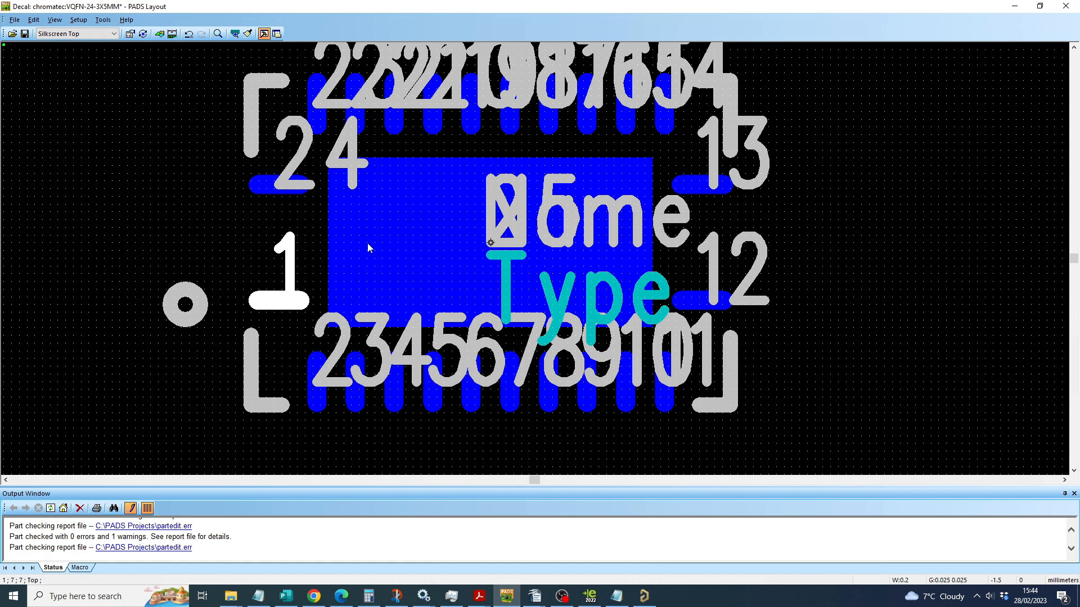
{"action": "scroll", "coordinate": [288, 234], "scroll_direction": "down", "scroll_amount": 2}
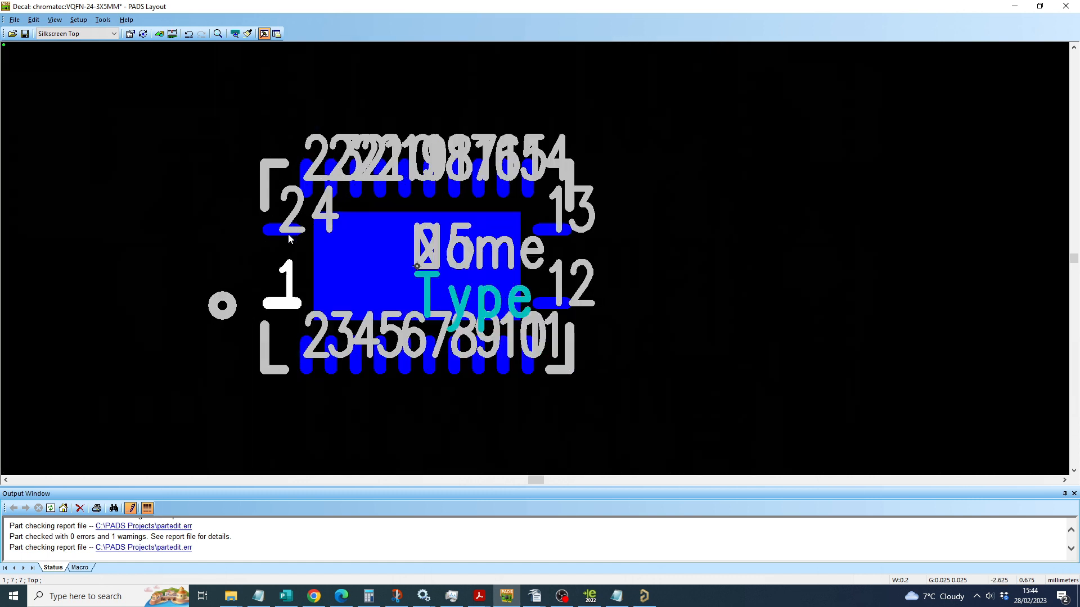
{"action": "left_click", "coordinate": [235, 257]}
{"action": "scroll", "coordinate": [219, 242], "scroll_direction": "down", "scroll_amount": 1}
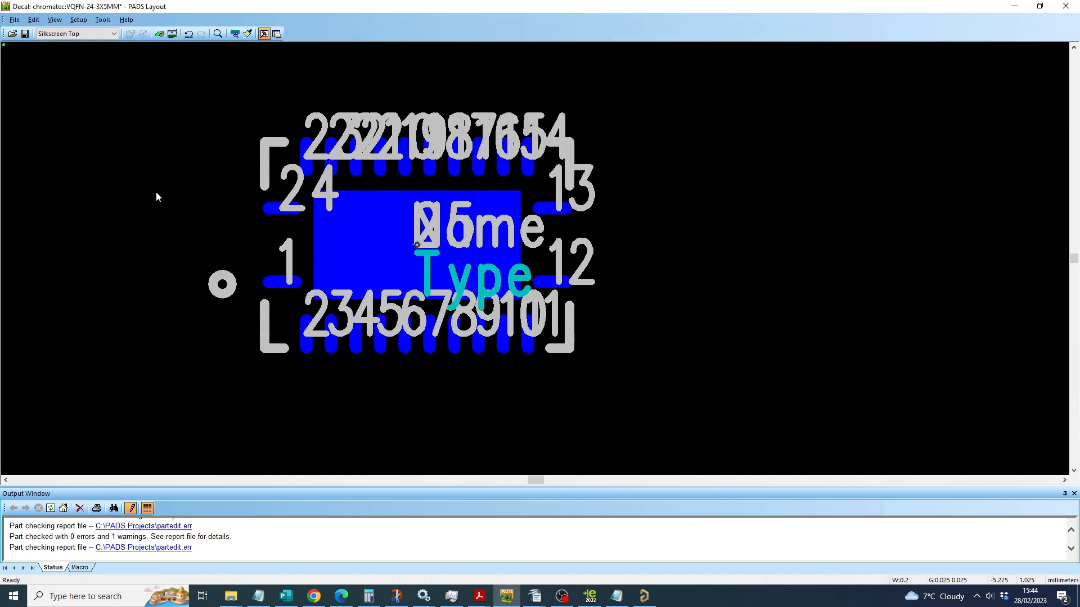
Step: Save the edited VQFN-24-3X5MM decal to its originating library
{"action": "left_click", "coordinate": [25, 34]}
{"action": "left_click", "coordinate": [16, 21]}
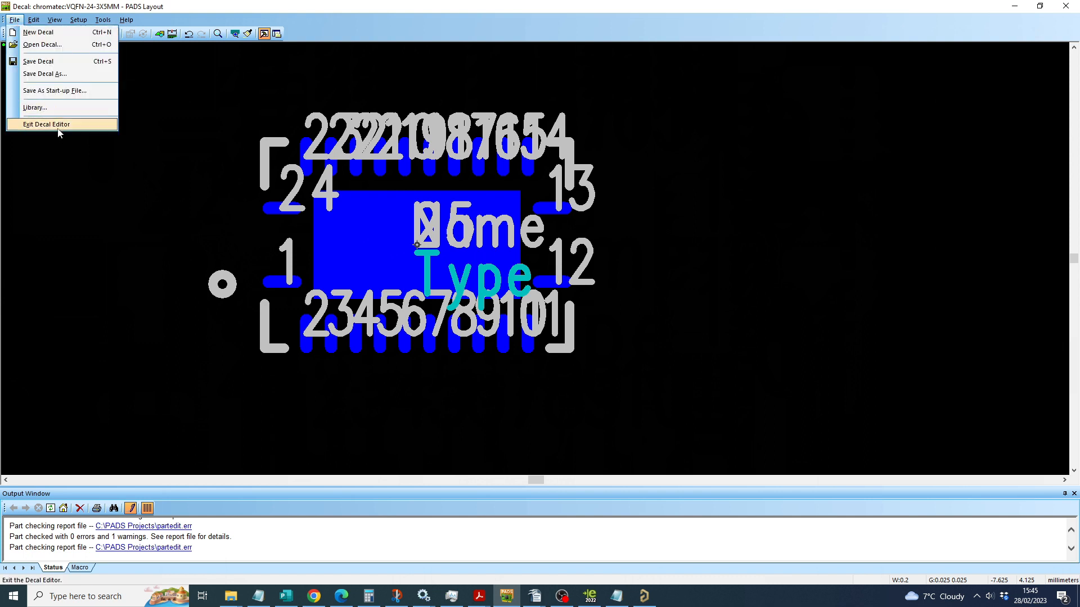
{"action": "left_click", "coordinate": [45, 182]}
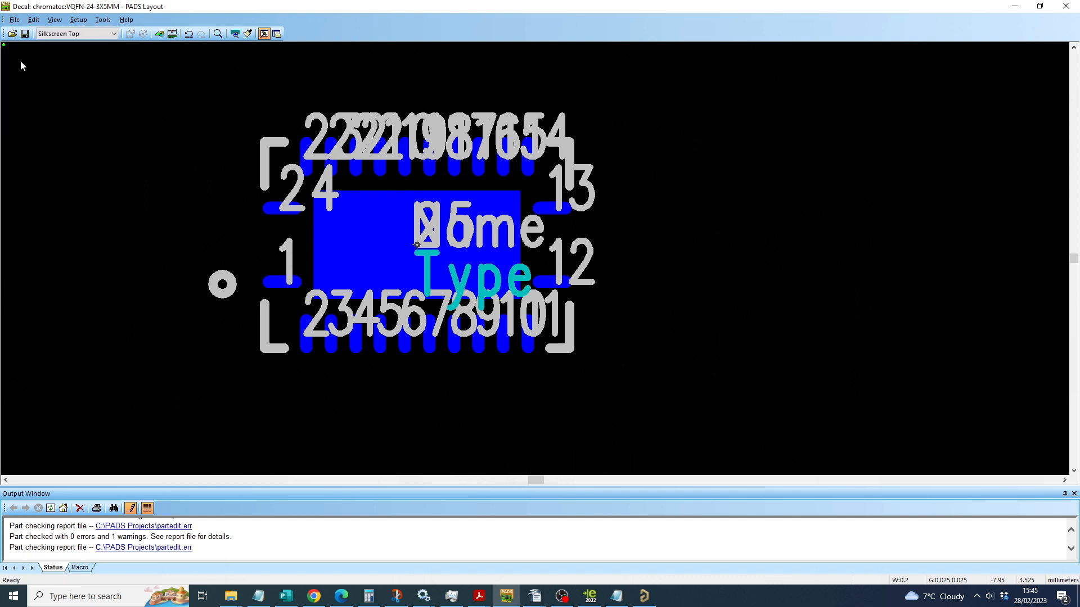
Step: Open the part type LM25148RGYR from the chromatec library for editing and unassign its QFN-40-6X4-EPAD decal
{"action": "left_click", "coordinate": [14, 20]}
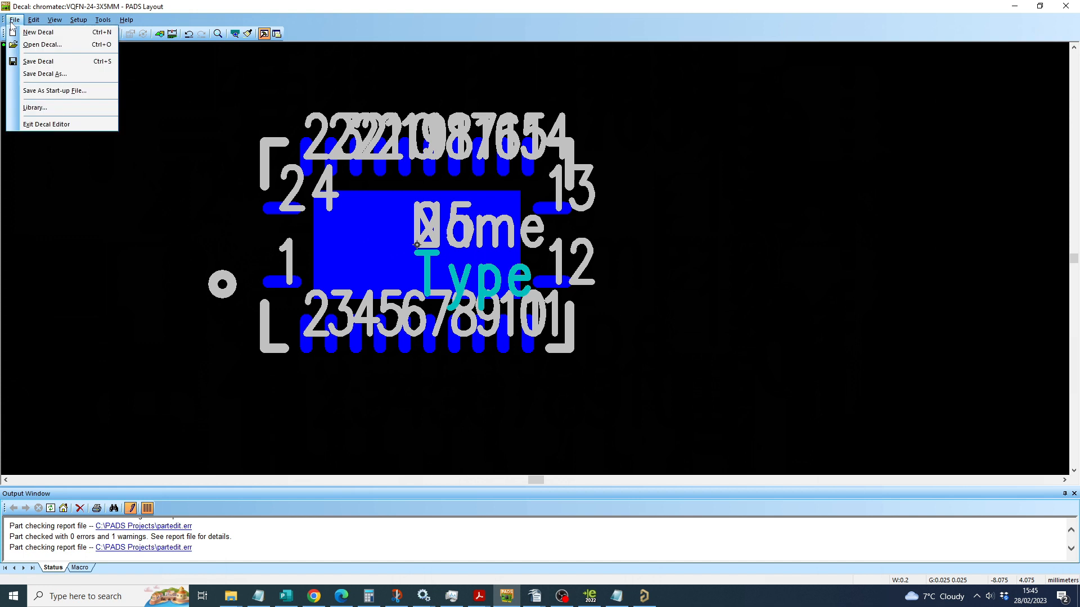
{"action": "left_click", "coordinate": [35, 107]}
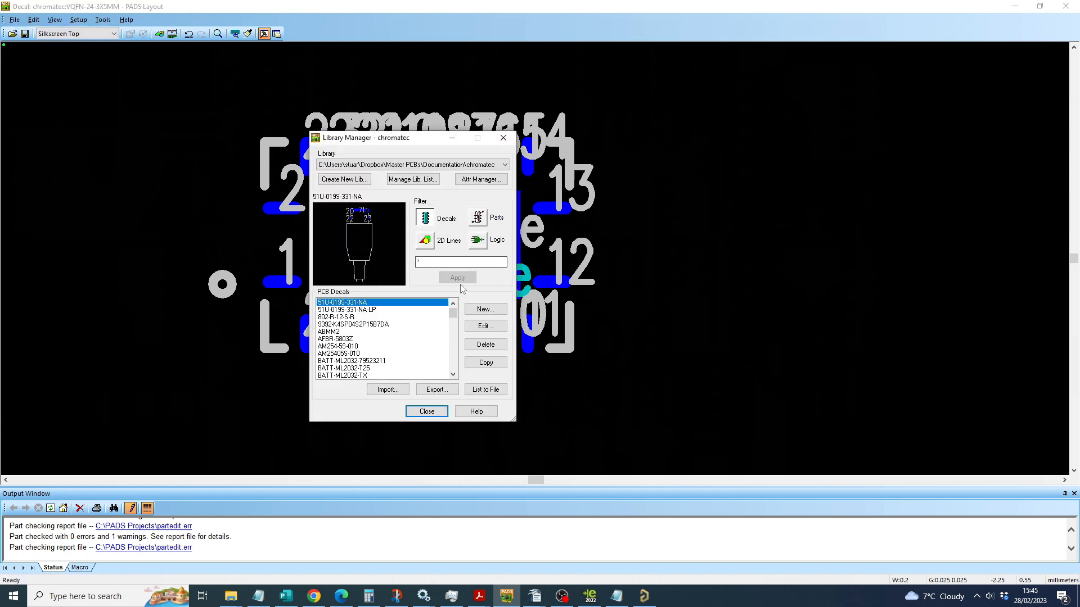
{"action": "left_click", "coordinate": [478, 218]}
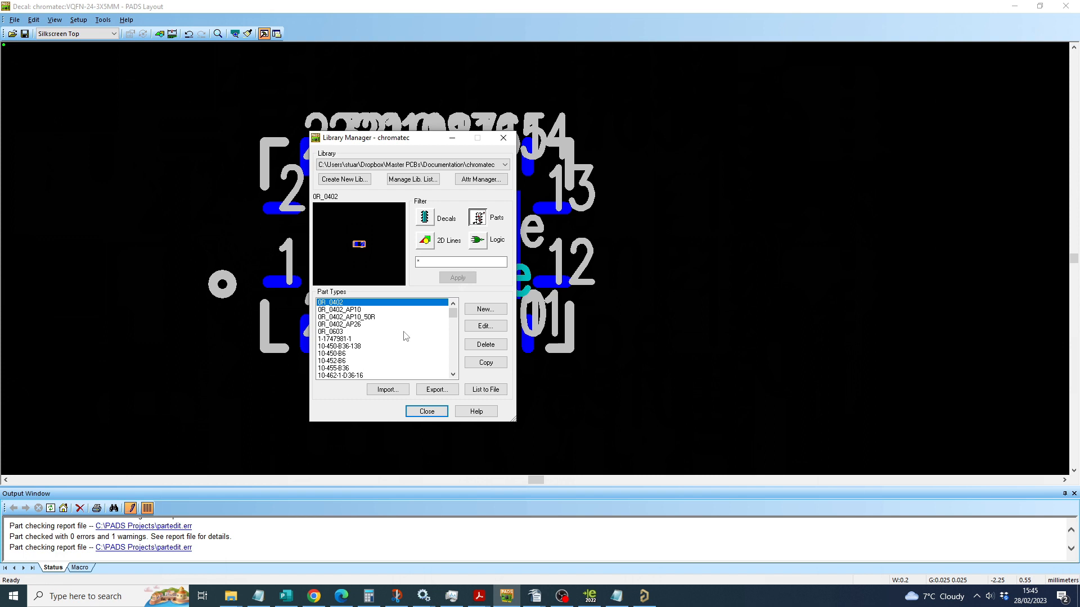
{"action": "left_click", "coordinate": [338, 326]}
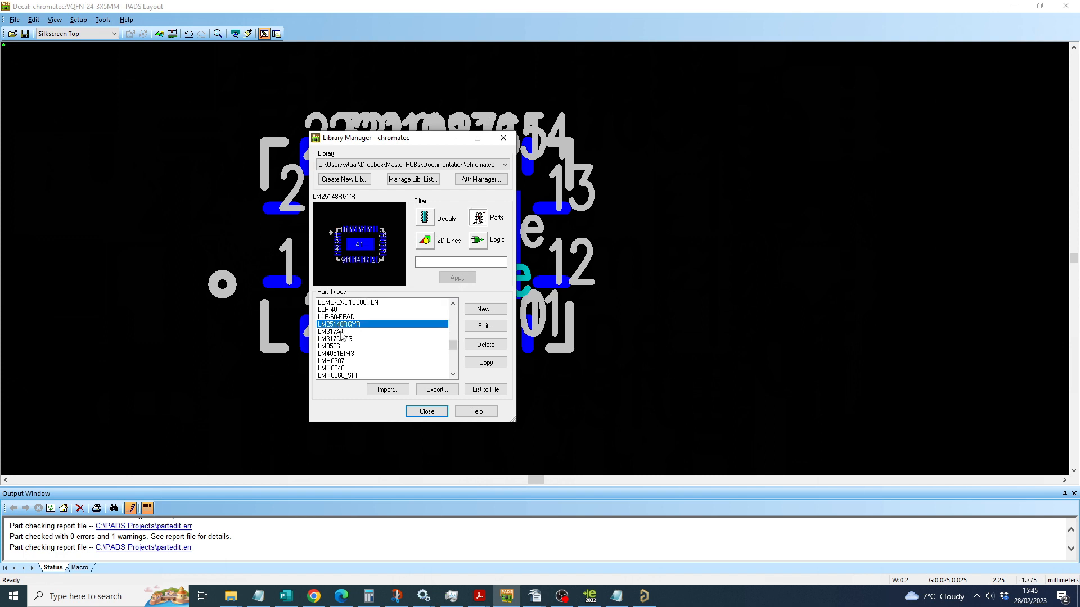
{"action": "left_click", "coordinate": [484, 331]}
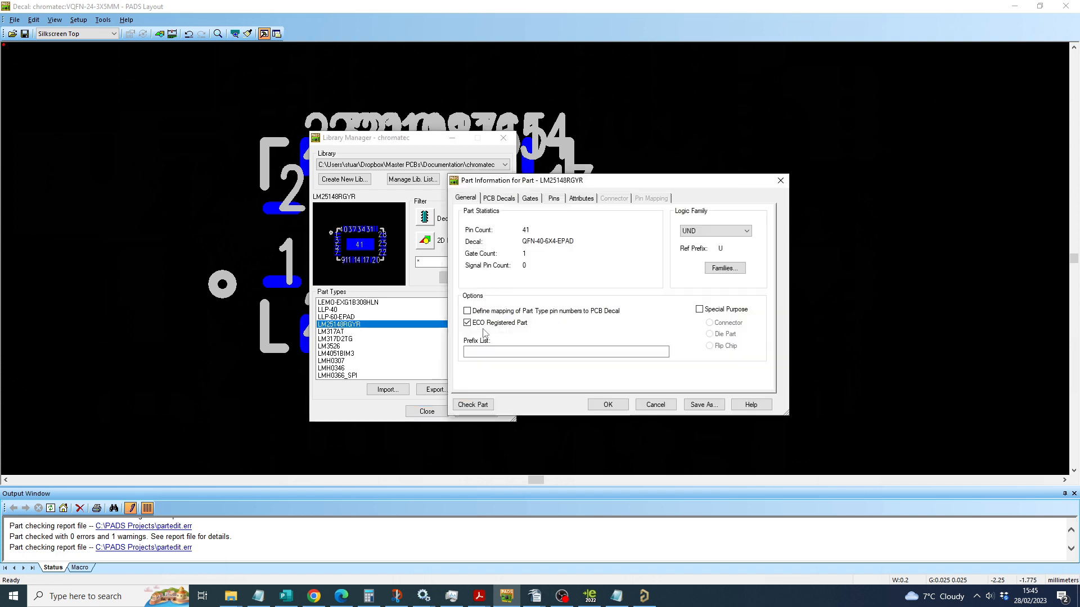
{"action": "left_click", "coordinate": [507, 202]}
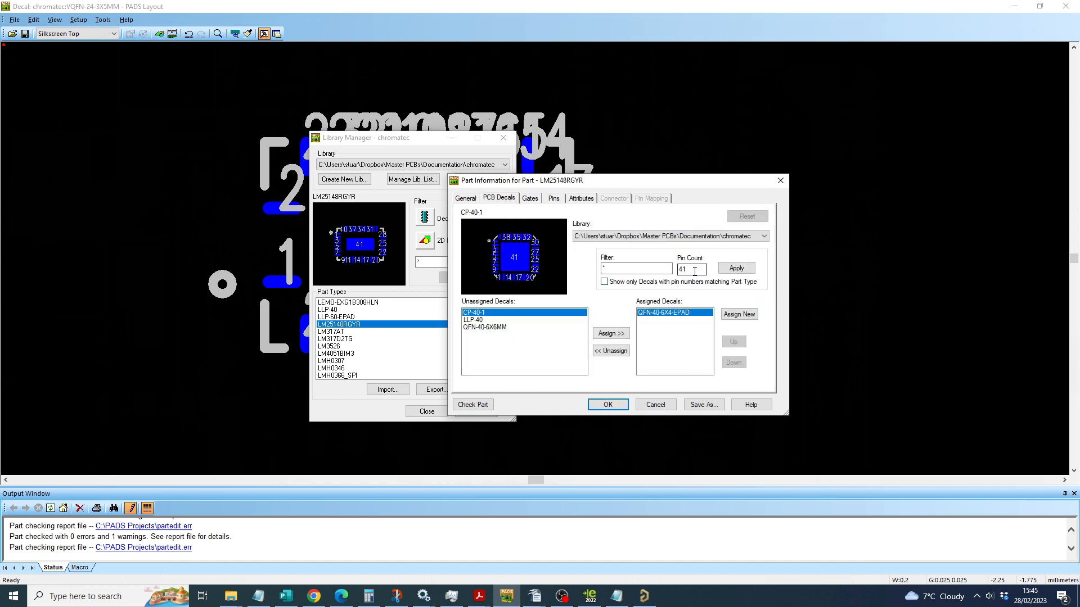
{"action": "left_click", "coordinate": [610, 354]}
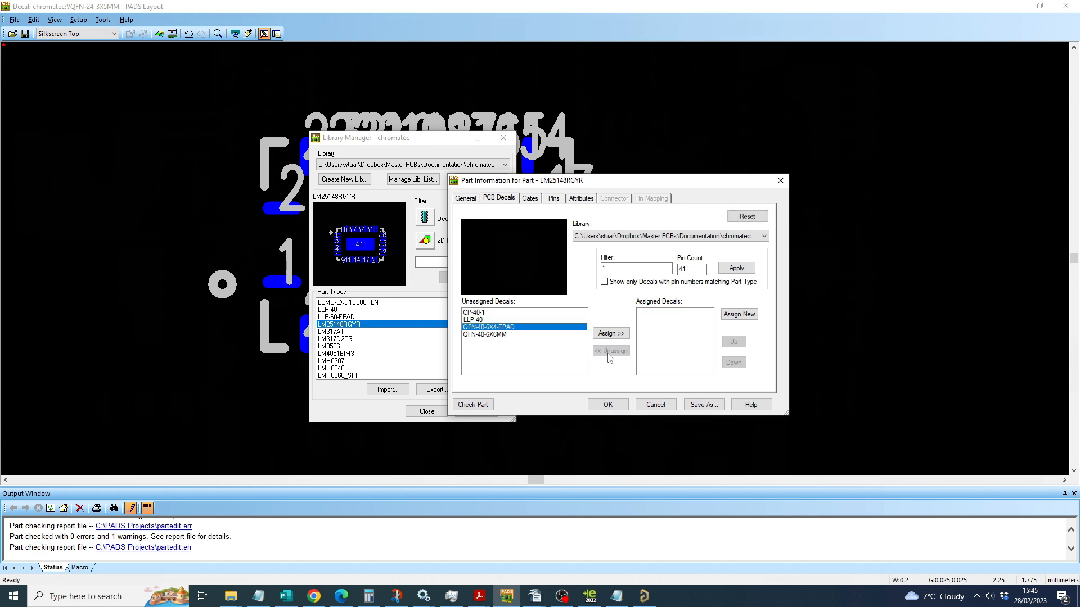
Step: Try to filter the unassigned decals by a lower pin count
{"action": "double_click", "coordinate": [680, 270]}
{"action": "type", "text": "25"}
{"action": "key", "text": "Return"}
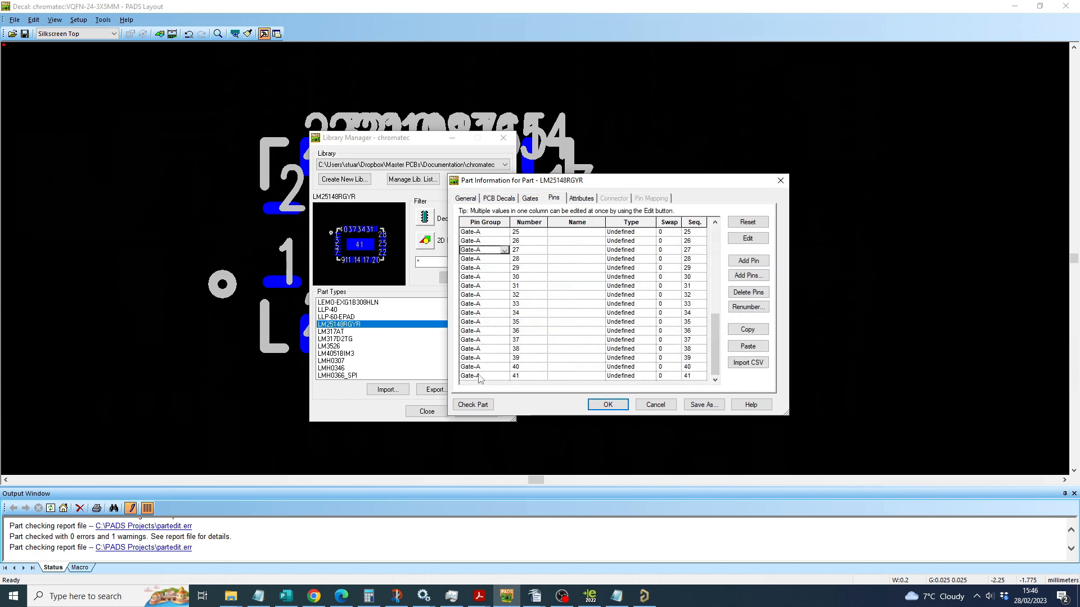
Step: Delete pins 26 to 41 from the pin list of LM25148RGYR
{"action": "left_click", "coordinate": [478, 376], "text": "shift"}
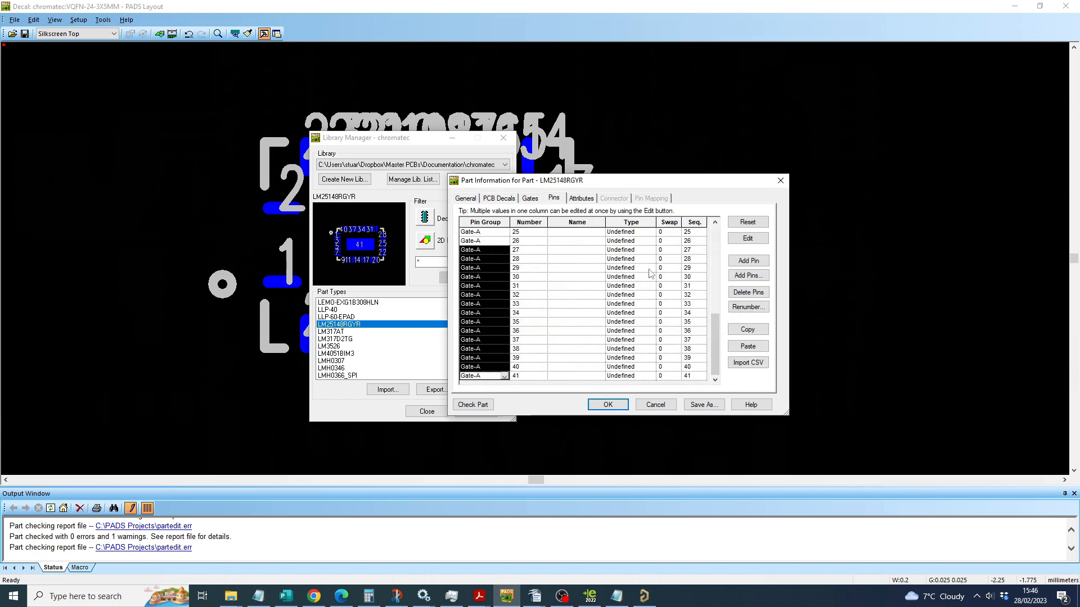
{"action": "left_click", "coordinate": [751, 293]}
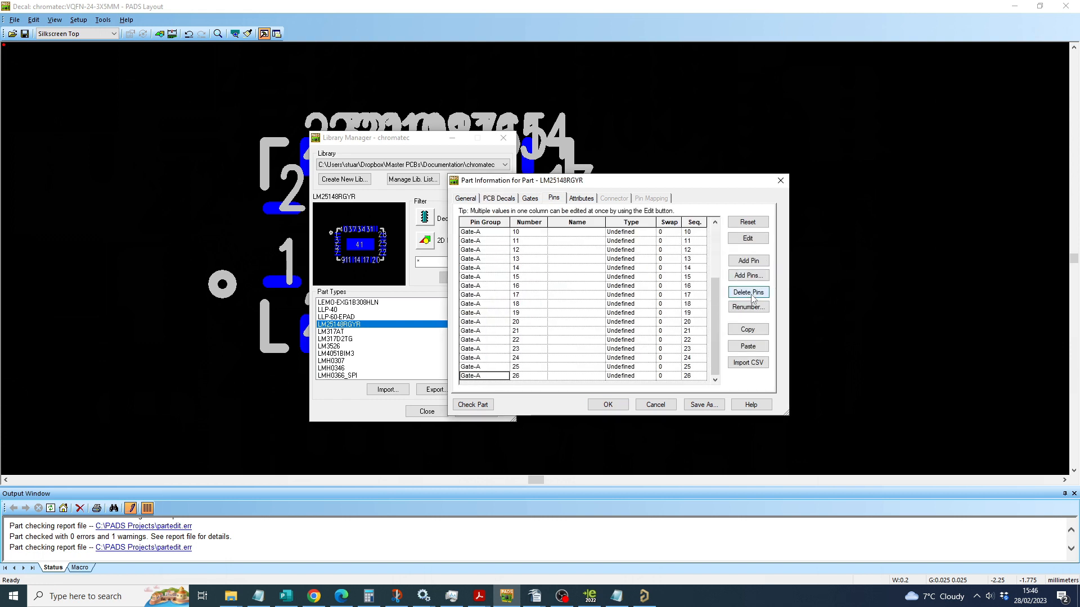
{"action": "left_click", "coordinate": [483, 376]}
{"action": "left_click", "coordinate": [757, 293]}
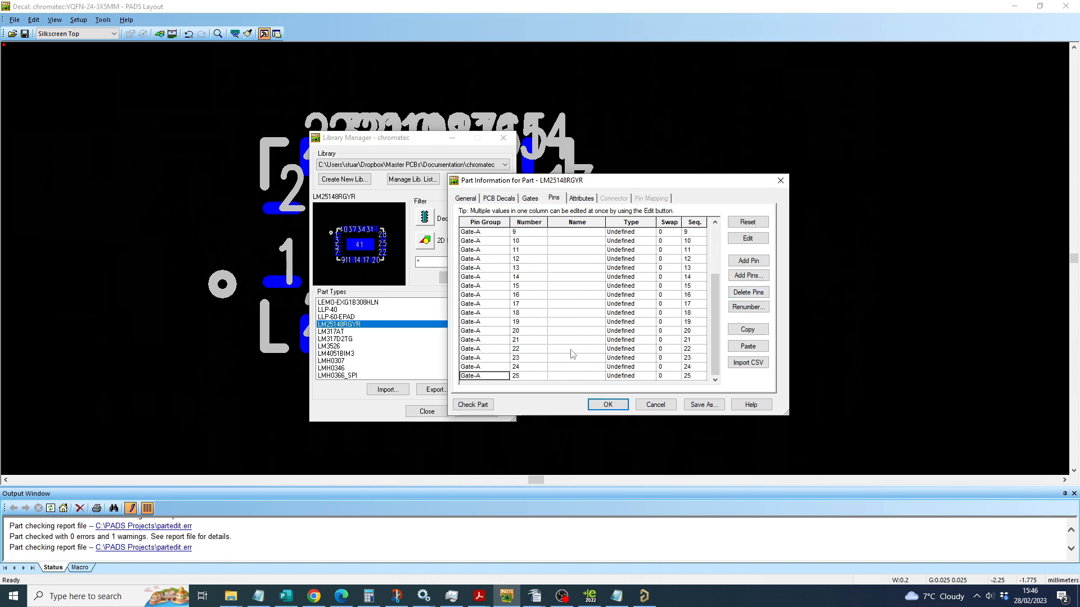
{"action": "scroll", "coordinate": [537, 283], "scroll_direction": "up", "scroll_amount": 3}
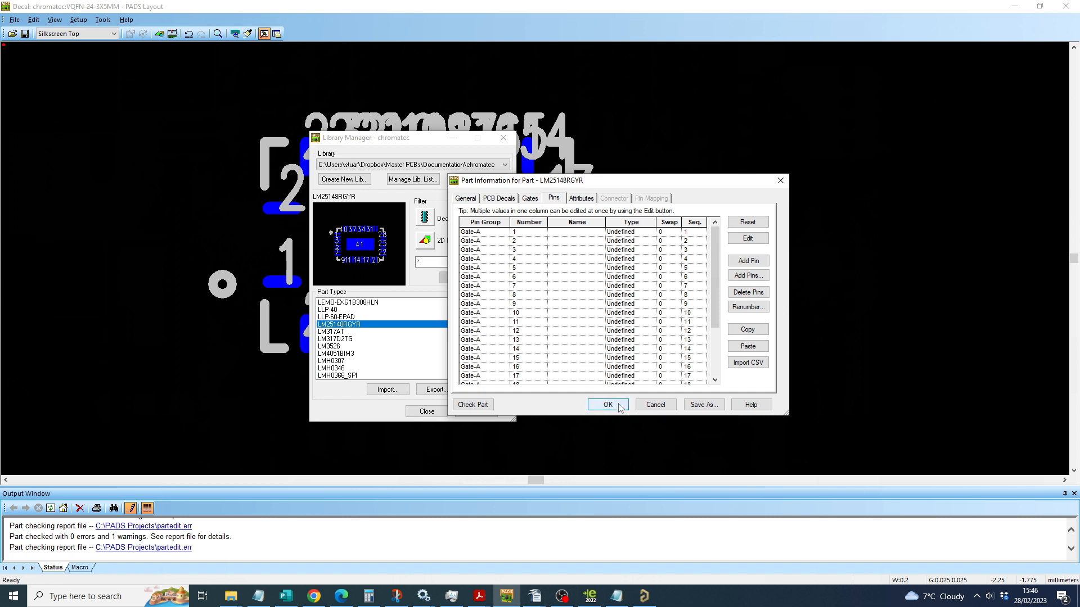
Step: Filter the decals by a pin count of 25, assign VQFN-24-3X5MM to LM25148RGYR and save the part
{"action": "left_click", "coordinate": [498, 198]}
{"action": "left_click", "coordinate": [683, 271]}
{"action": "type", "text": "25"}
{"action": "key", "text": "Return"}
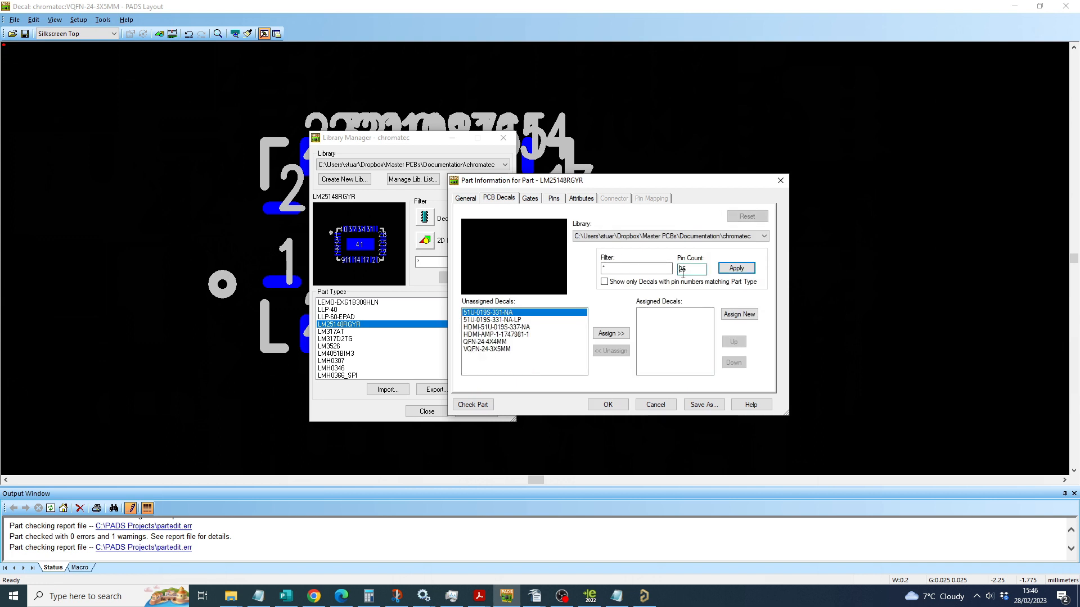
{"action": "left_click", "coordinate": [485, 349]}
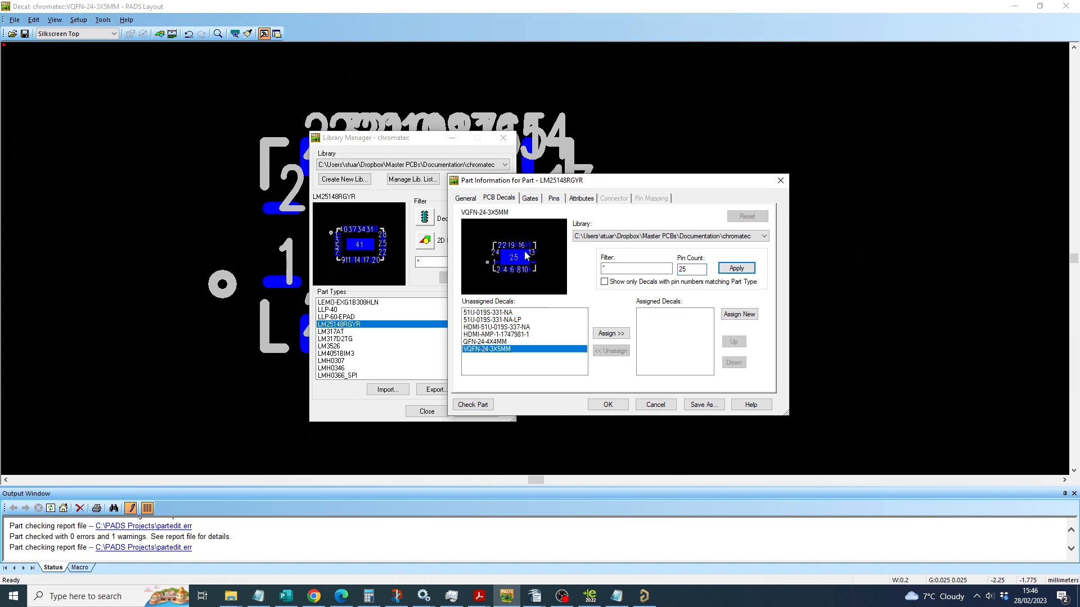
{"action": "left_click", "coordinate": [611, 334]}
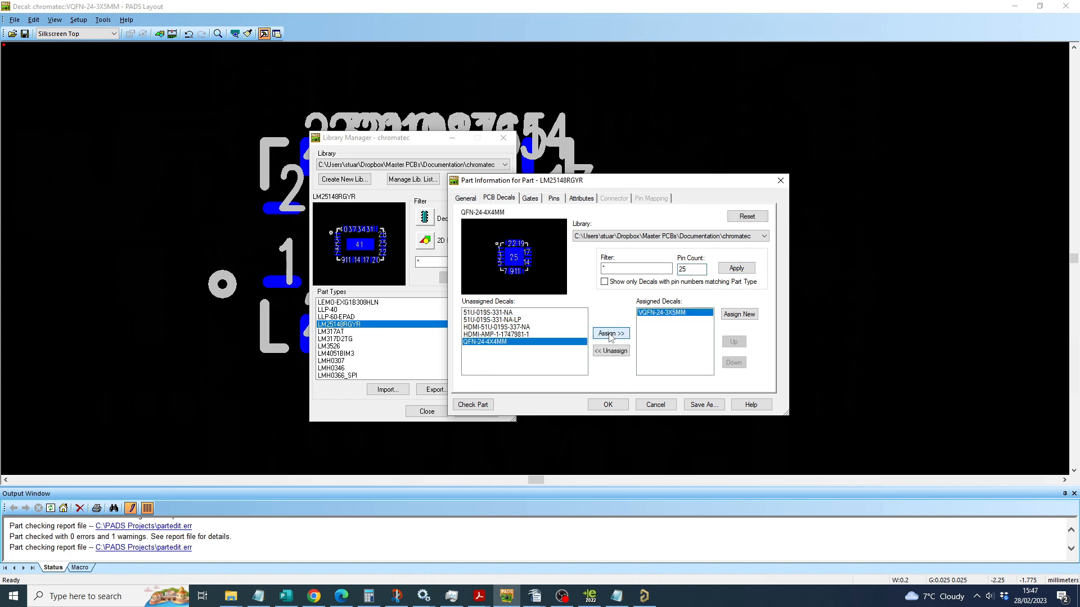
{"action": "left_click", "coordinate": [607, 405]}
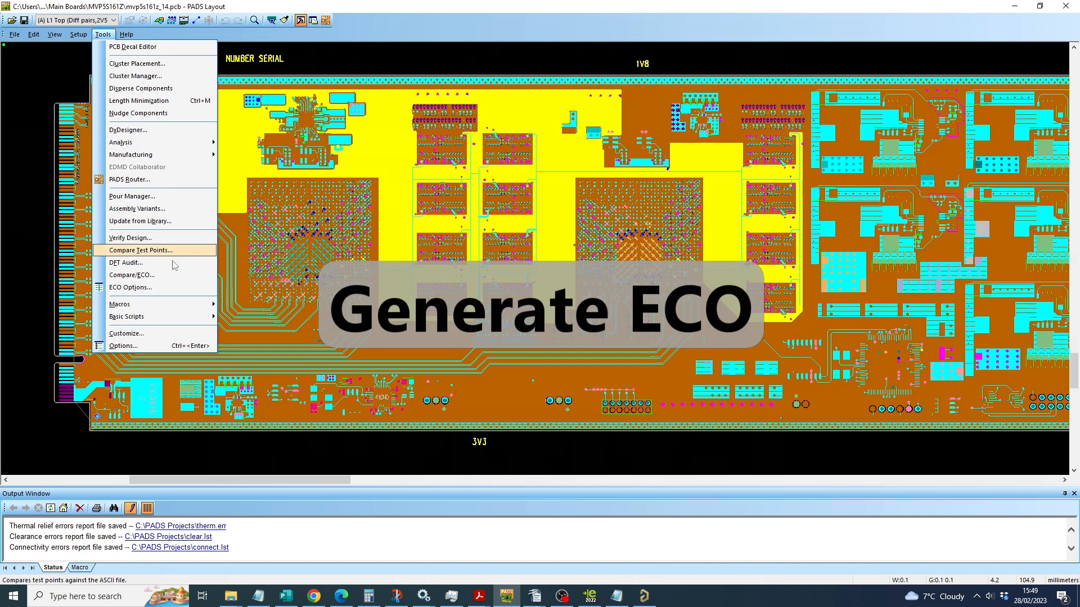
{"action": "left_click", "coordinate": [155, 250]}
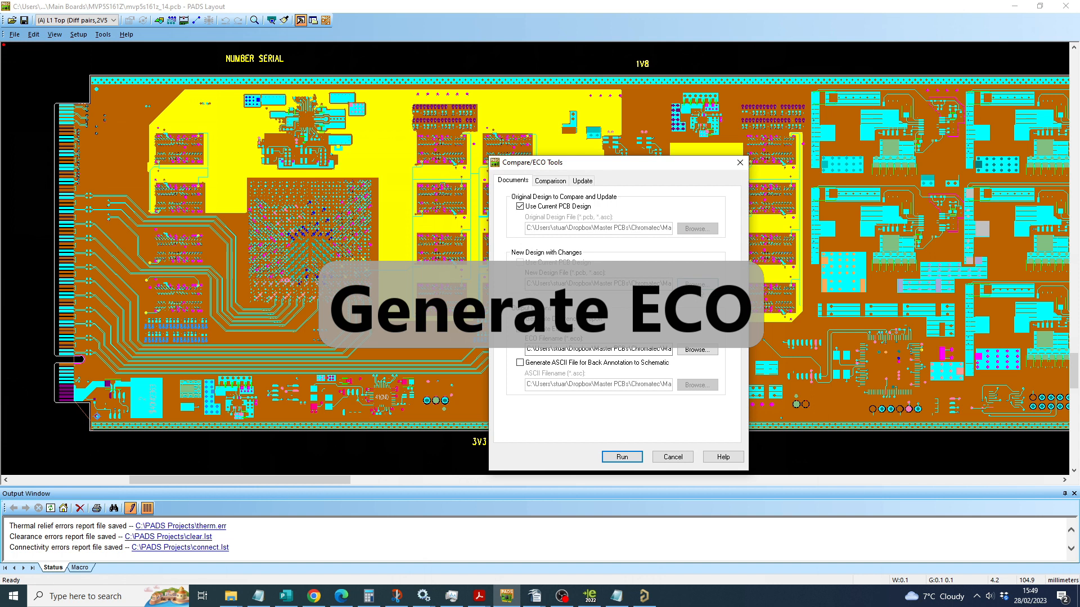
Step: Run the Compare/ECO update of the current PCB against mvp5s161z.asc, overwriting the existing mvp5s161z_13.eco file
{"action": "left_click", "coordinate": [622, 457]}
{"action": "left_click", "coordinate": [910, 439]}
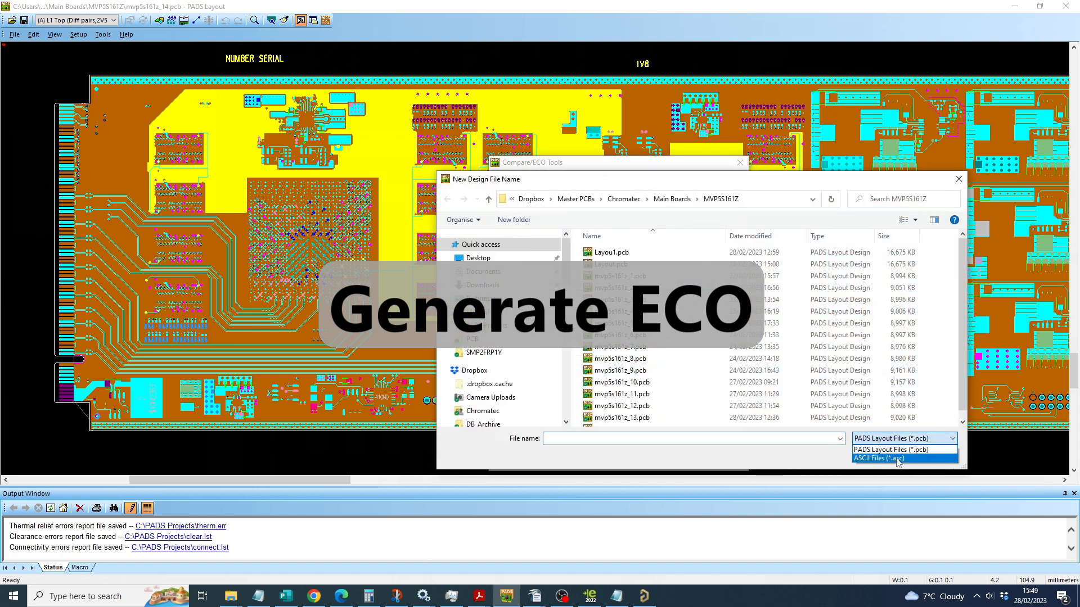
{"action": "left_click", "coordinate": [897, 458]}
{"action": "left_click", "coordinate": [604, 254]}
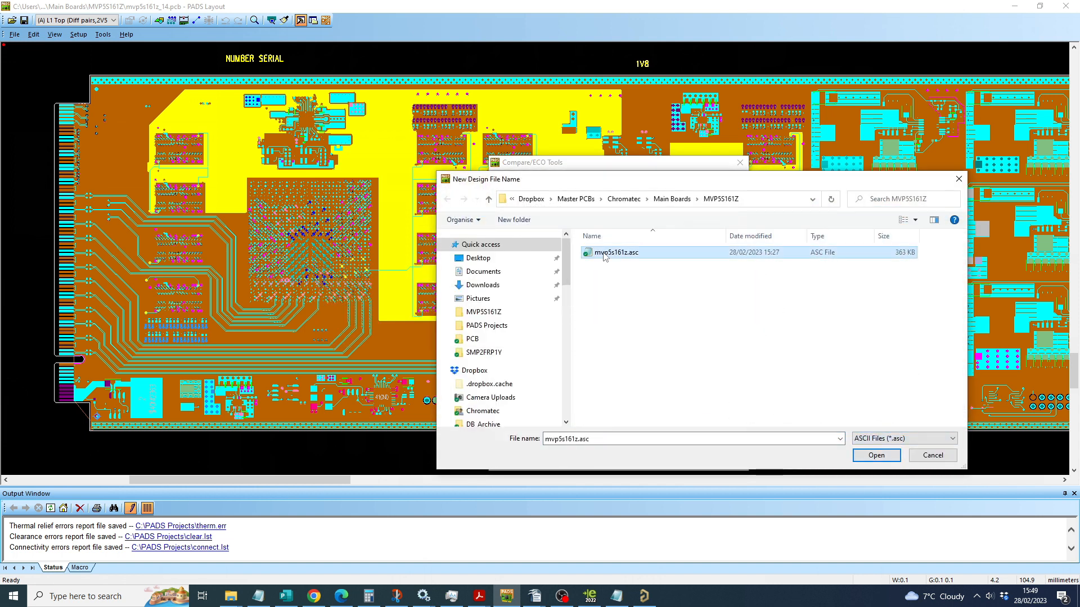
{"action": "left_click", "coordinate": [880, 456]}
{"action": "left_click", "coordinate": [622, 456]}
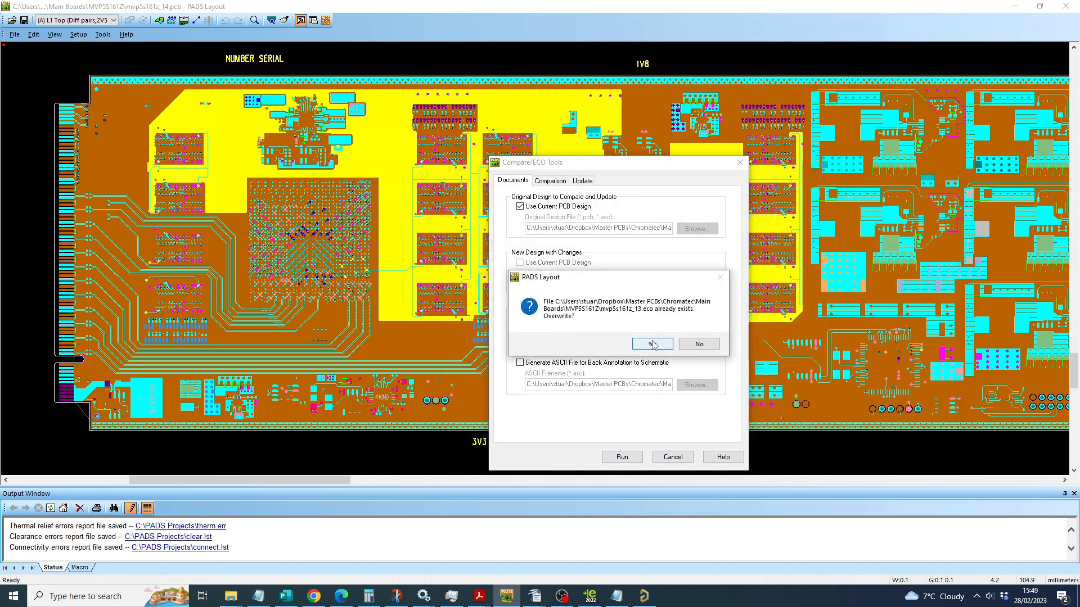
{"action": "left_click", "coordinate": [653, 344]}
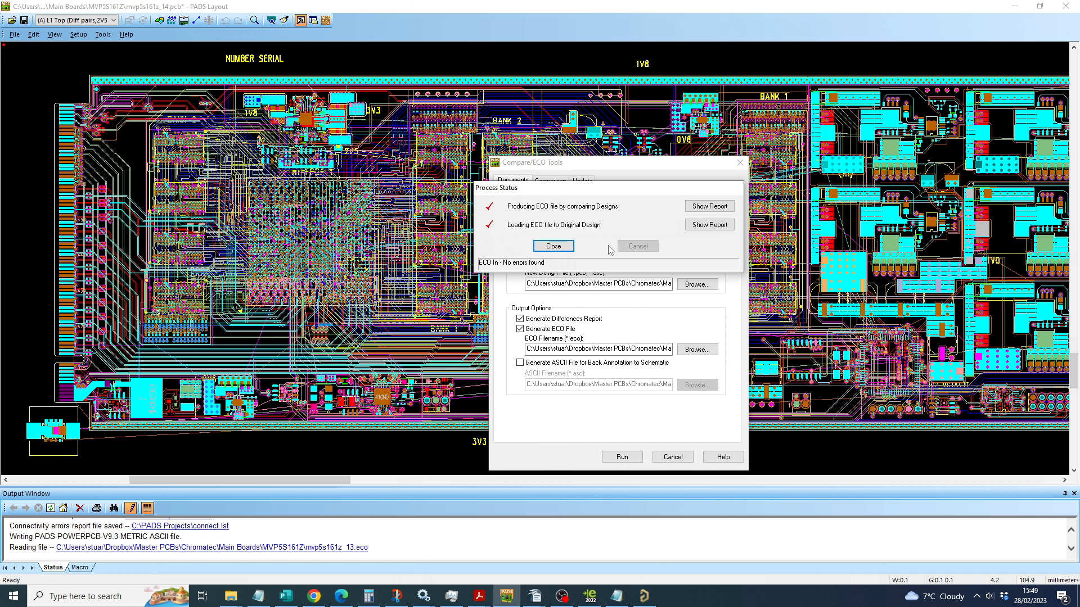
Step: Close the ECO process status and move the group of newly imported components clear of the board's right-hand edge
{"action": "left_click", "coordinate": [554, 246]}
{"action": "left_click", "coordinate": [1023, 118]}
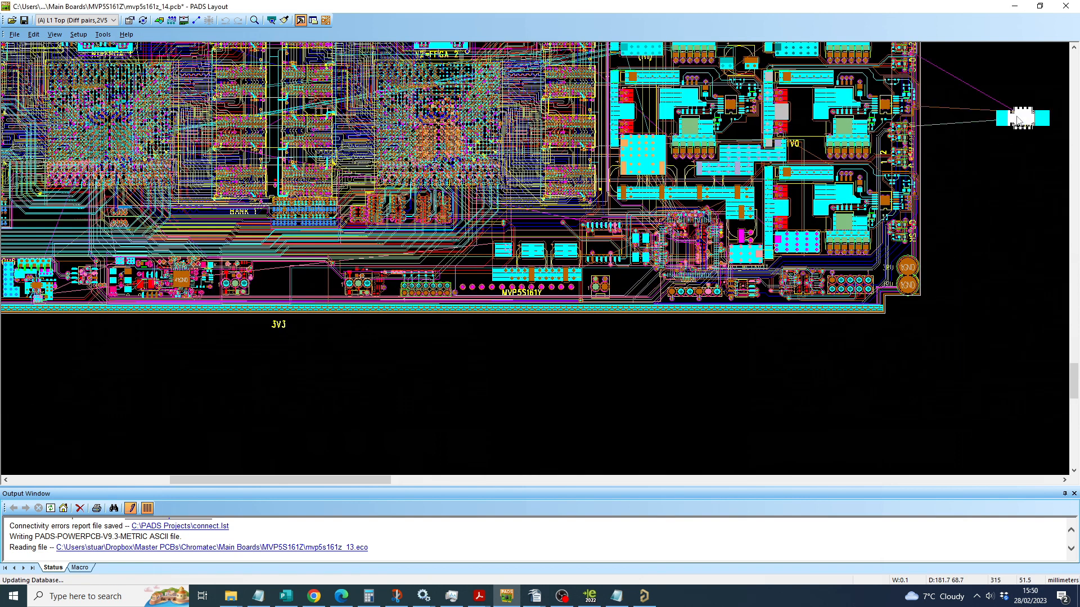
{"action": "scroll", "coordinate": [950, 128], "scroll_direction": "right", "scroll_amount": 3}
{"action": "scroll", "coordinate": [405, 141], "scroll_direction": "up", "scroll_amount": 2, "text": "ctrl"}
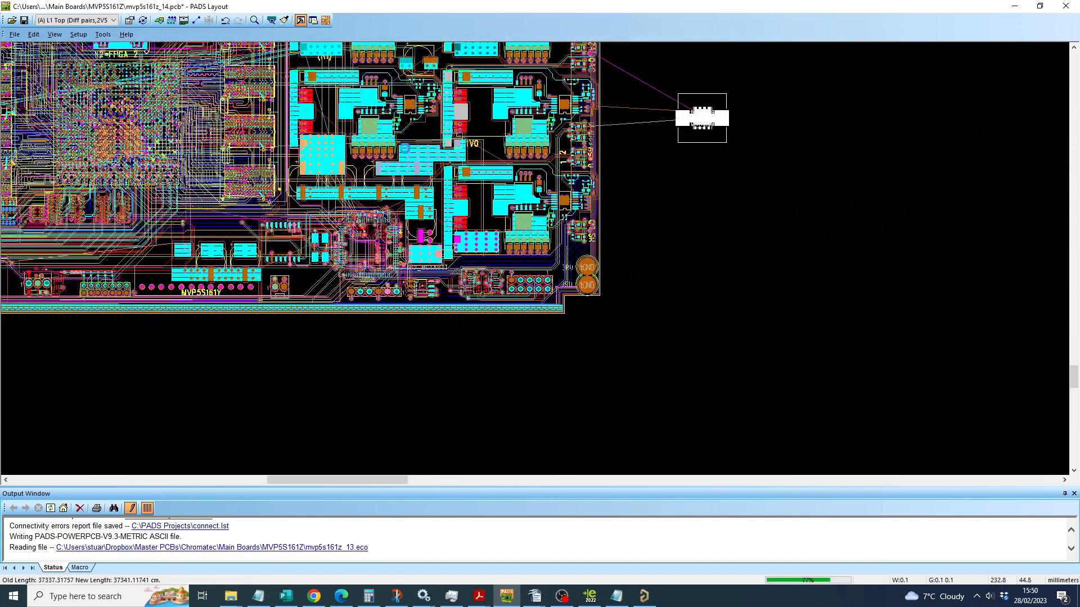
{"action": "scroll", "coordinate": [405, 150], "scroll_direction": "up", "scroll_amount": 1}
{"action": "scroll", "coordinate": [462, 170], "scroll_direction": "up", "scroll_amount": 3}
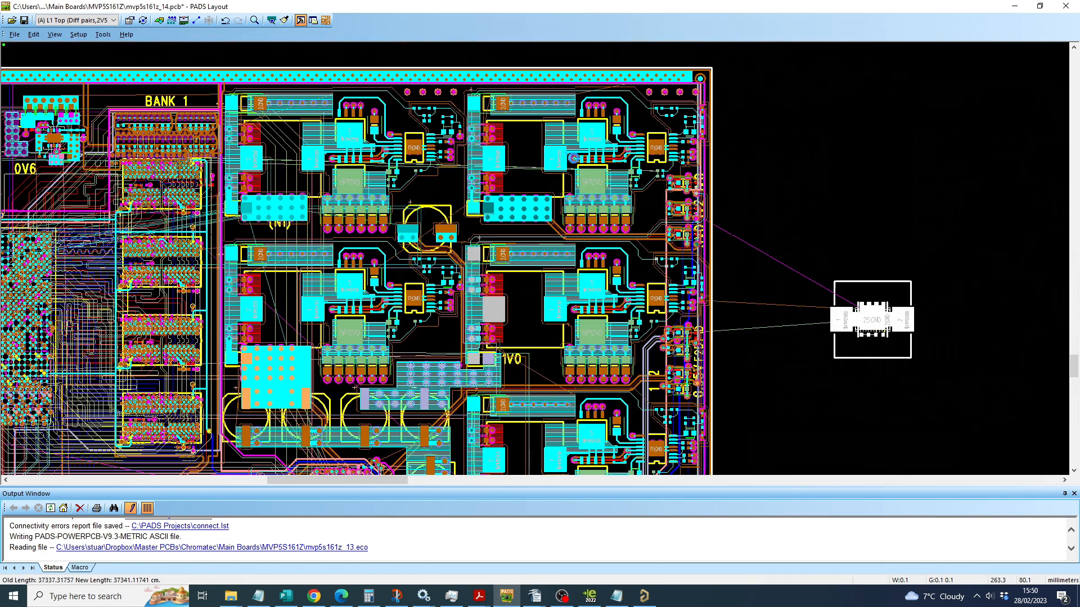
{"action": "key", "text": "Delete"}
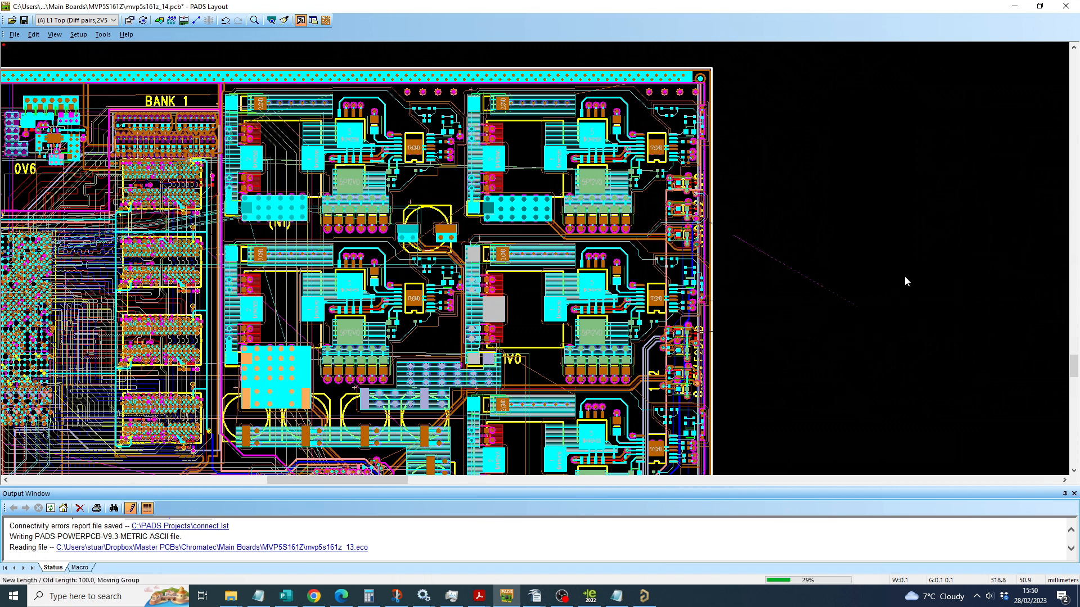
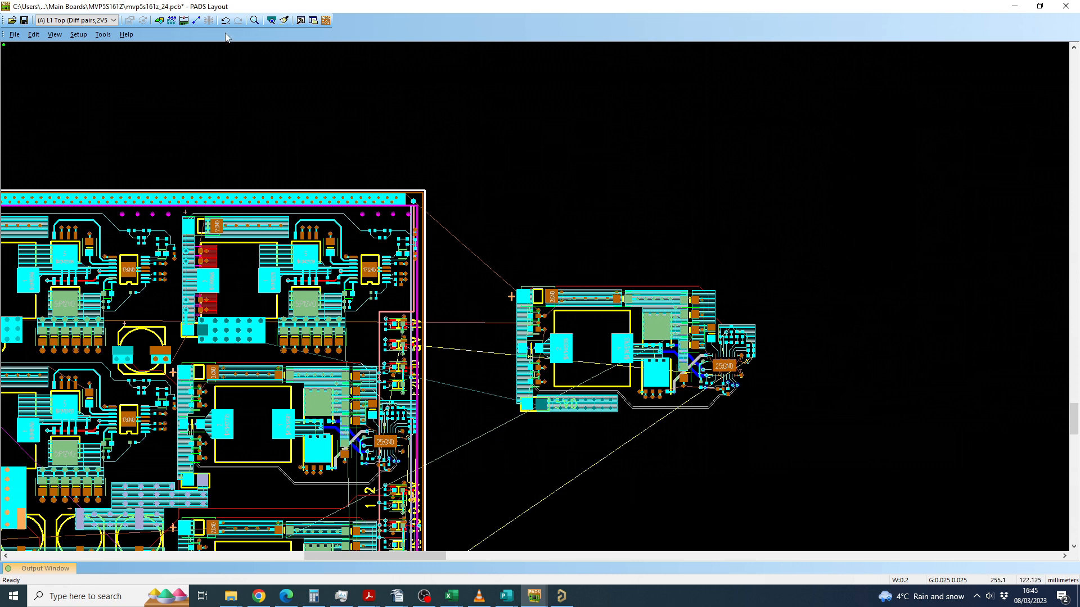
Step: Copy the complete 5V0 power-supply block beside the board, including its routing and copper, and place the duplicate 30 mm above it
{"action": "left_click", "coordinate": [195, 20]}
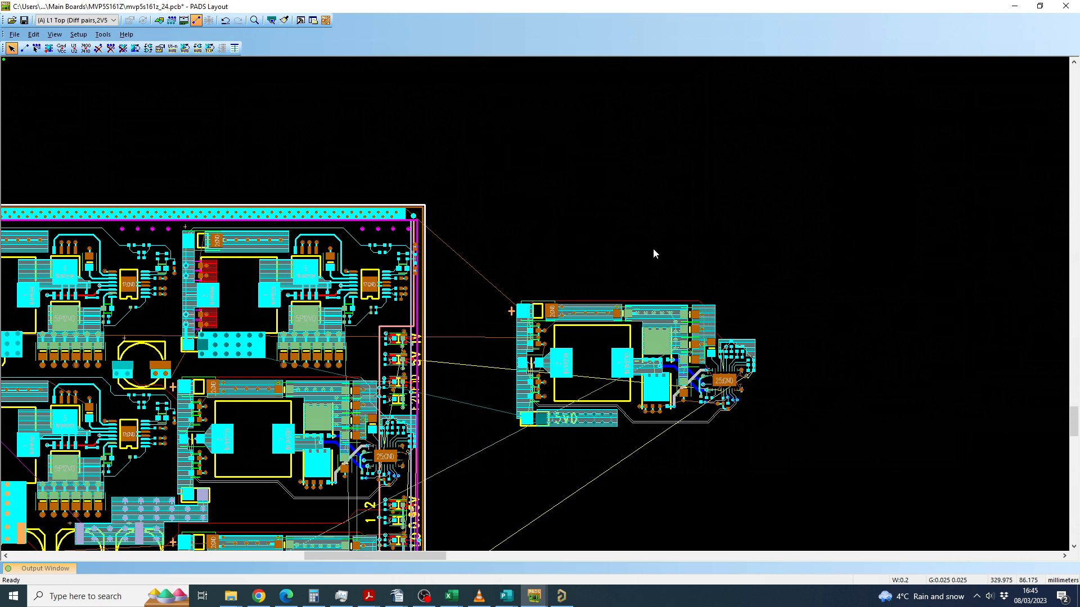
{"action": "right_click", "coordinate": [587, 193]}
{"action": "left_click", "coordinate": [613, 208]}
{"action": "scroll", "coordinate": [659, 408], "scroll_direction": "up", "scroll_amount": 2}
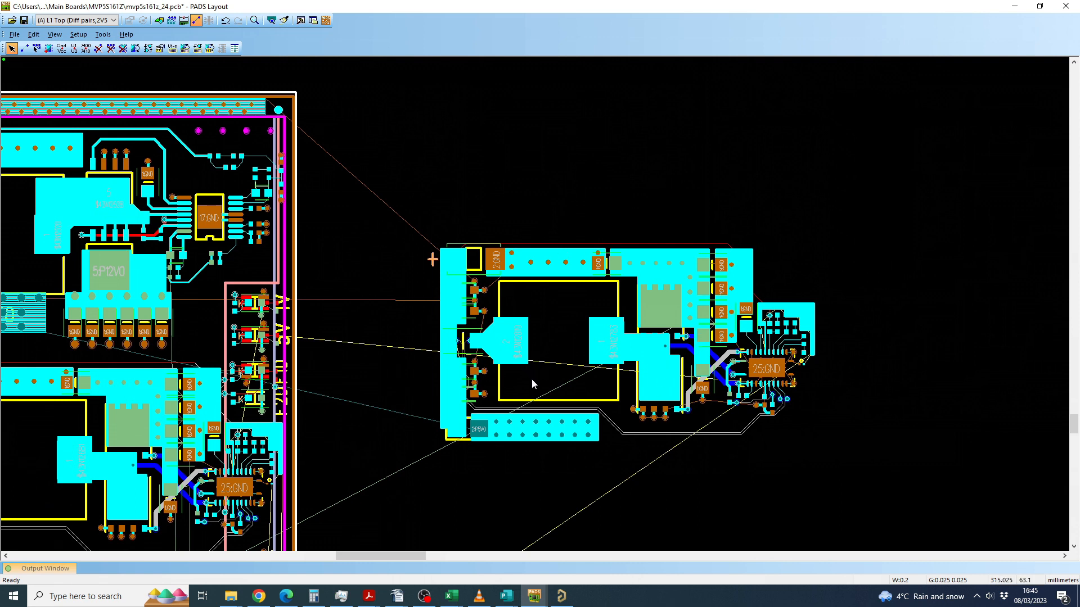
{"action": "scroll", "coordinate": [531, 379], "scroll_direction": "down", "scroll_amount": 2}
{"action": "left_click_drag", "start_coordinate": [442, 239], "coordinate": [738, 475]}
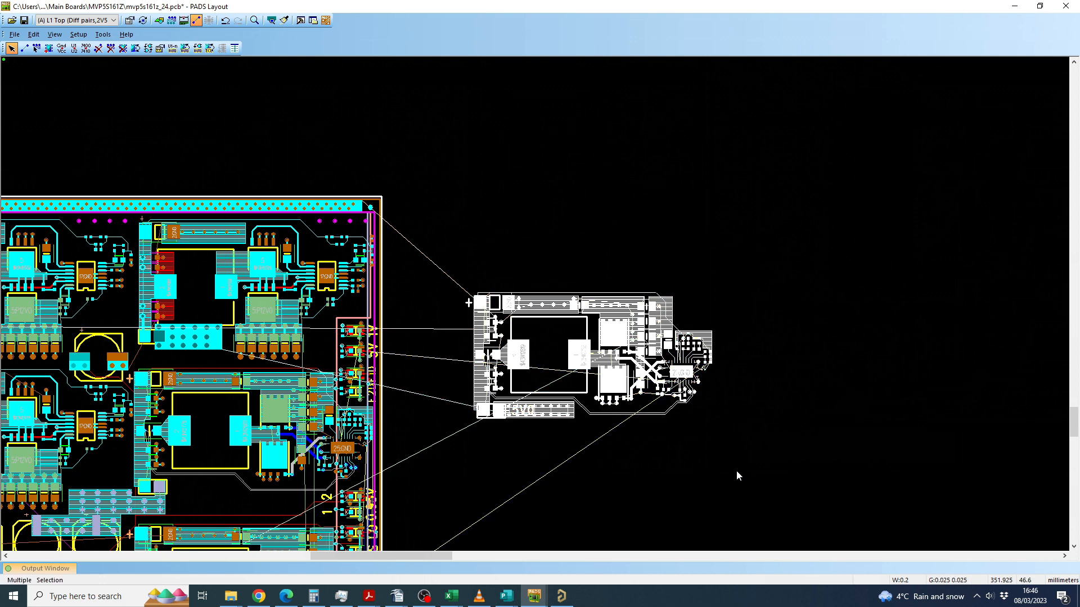
{"action": "left_click", "coordinate": [737, 472]}
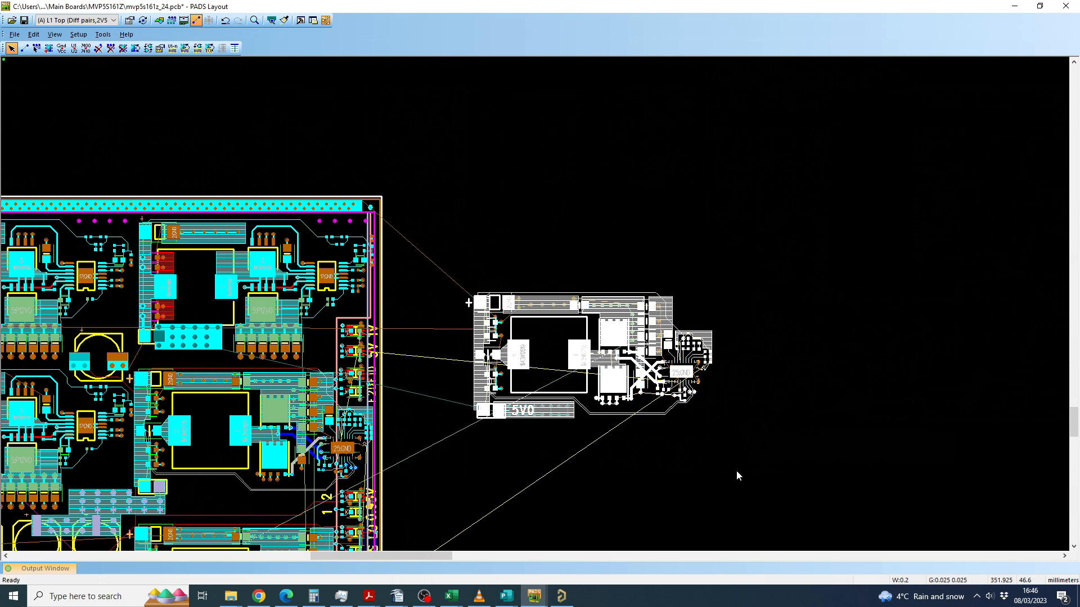
{"action": "key", "text": "ctrl+e"}
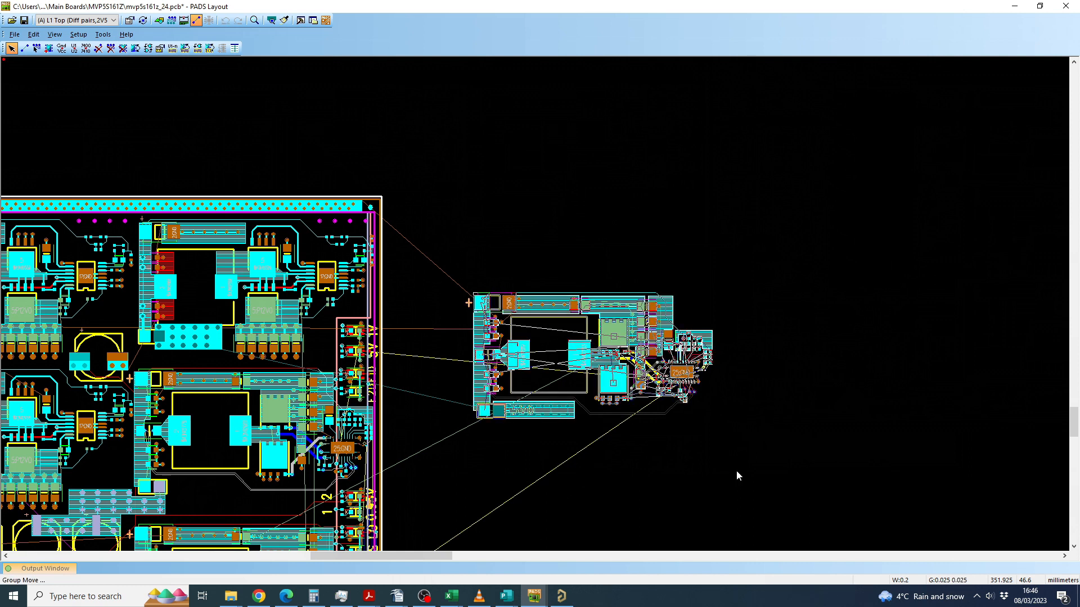
{"action": "type", "text": "s"}
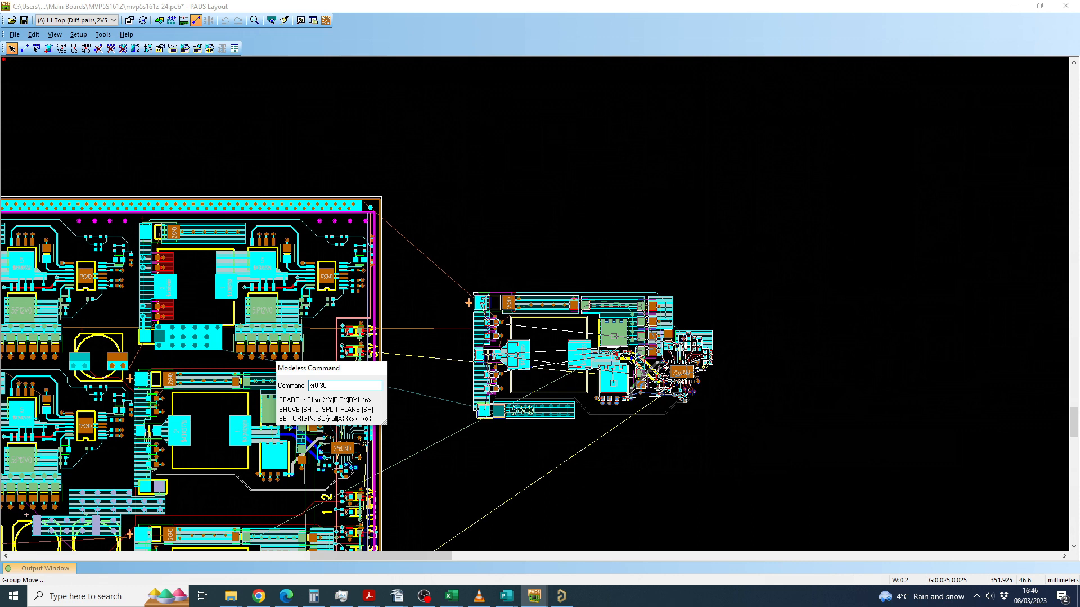
{"action": "type", "text": "r0 30"}
{"action": "key", "text": "Return"}
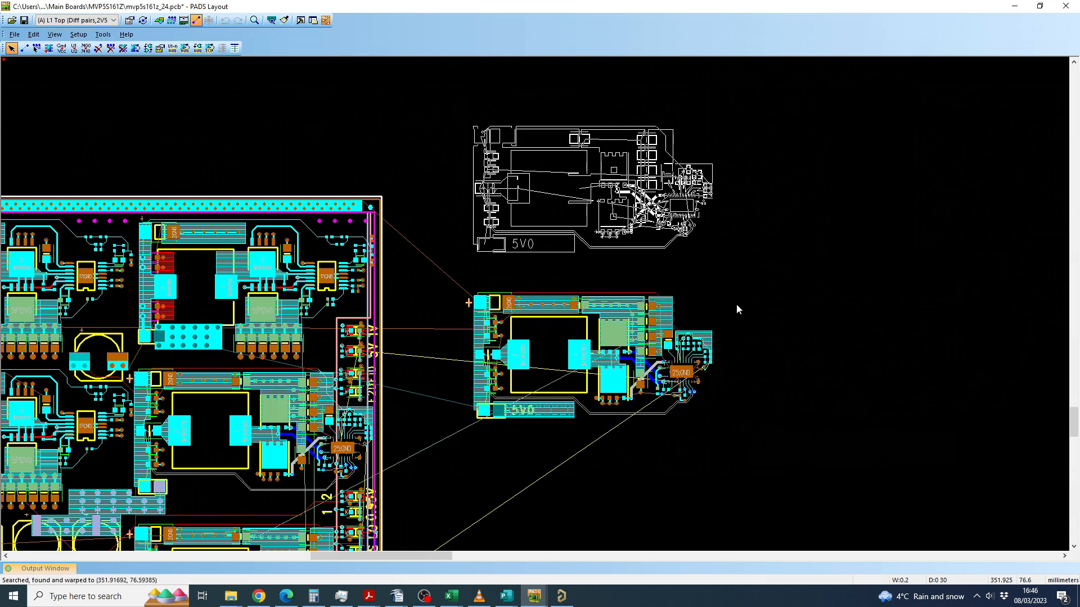
{"action": "left_click", "coordinate": [736, 304]}
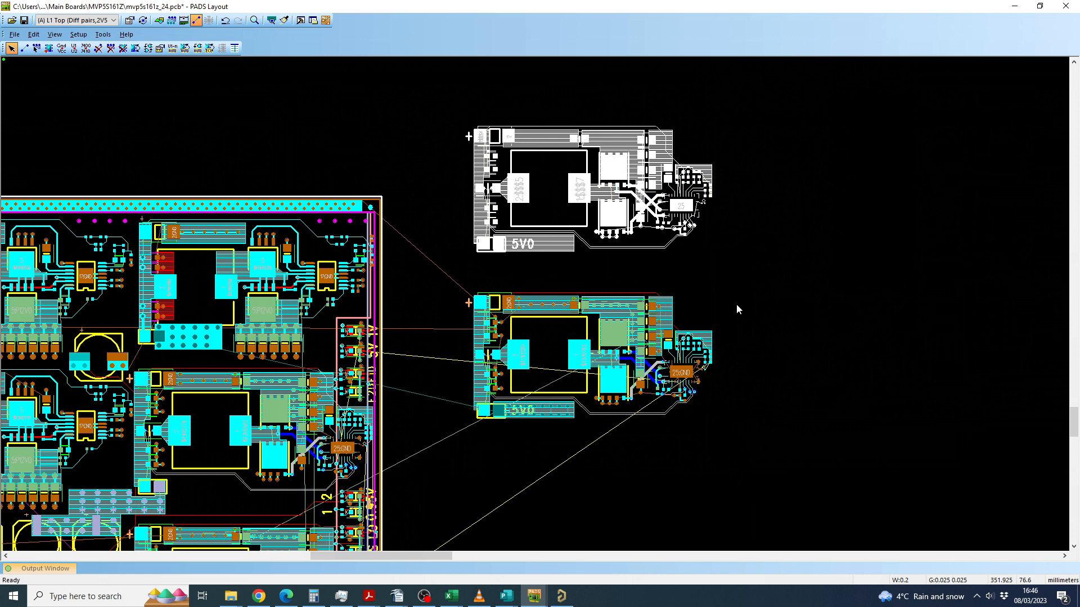
{"action": "left_click", "coordinate": [723, 305]}
Step: Examine the duplicated power-supply block against the original, comparing their net assignments, pads, vias and routing
{"action": "scroll", "coordinate": [632, 241], "scroll_direction": "up", "scroll_amount": 5}
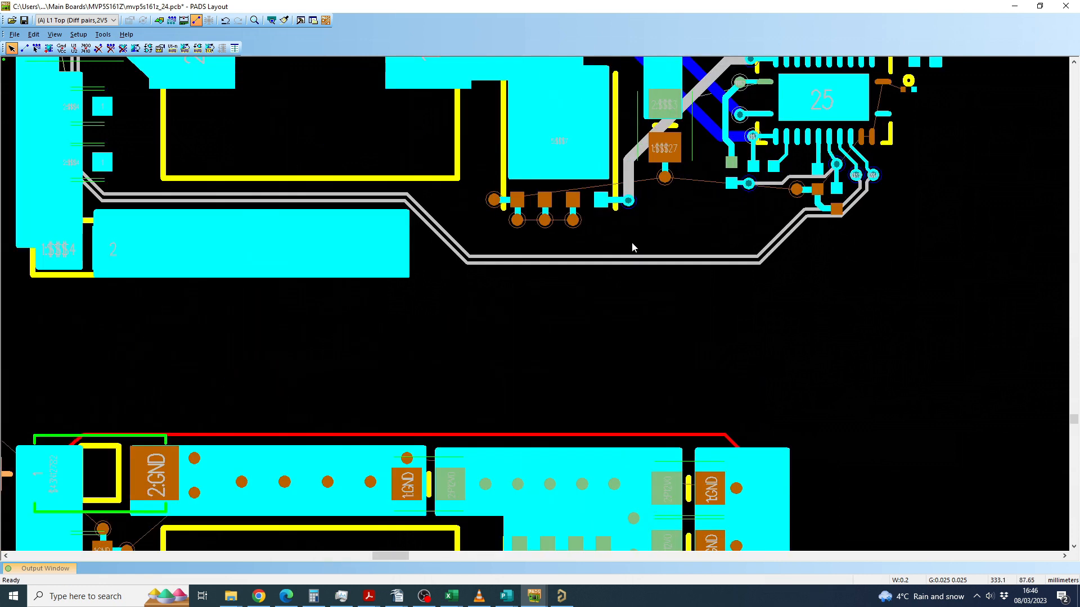
{"action": "scroll", "coordinate": [632, 246], "scroll_direction": "down", "scroll_amount": 5}
{"action": "scroll", "coordinate": [632, 246], "scroll_direction": "up", "scroll_amount": 3}
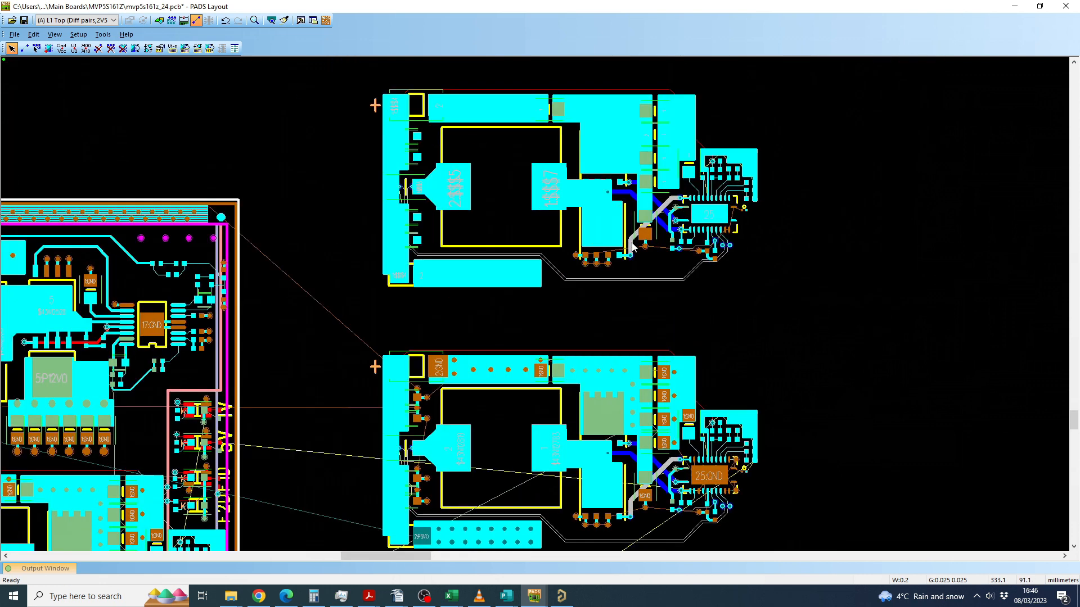
{"action": "scroll", "coordinate": [624, 247], "scroll_direction": "up", "scroll_amount": 1}
{"action": "scroll", "coordinate": [420, 250], "scroll_direction": "down", "scroll_amount": 1}
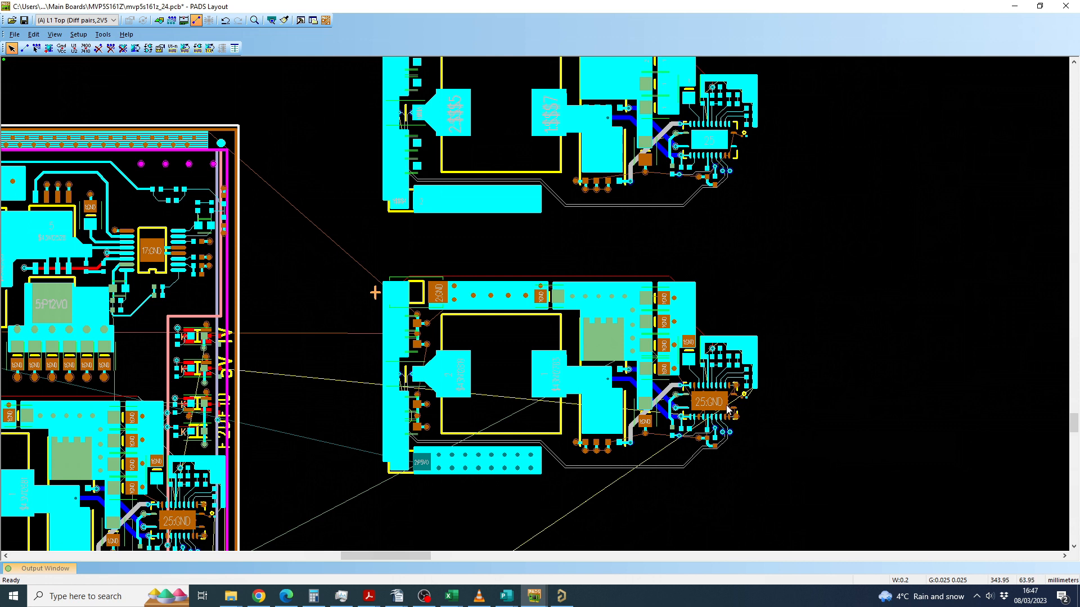
{"action": "scroll", "coordinate": [720, 408], "scroll_direction": "up", "scroll_amount": 2}
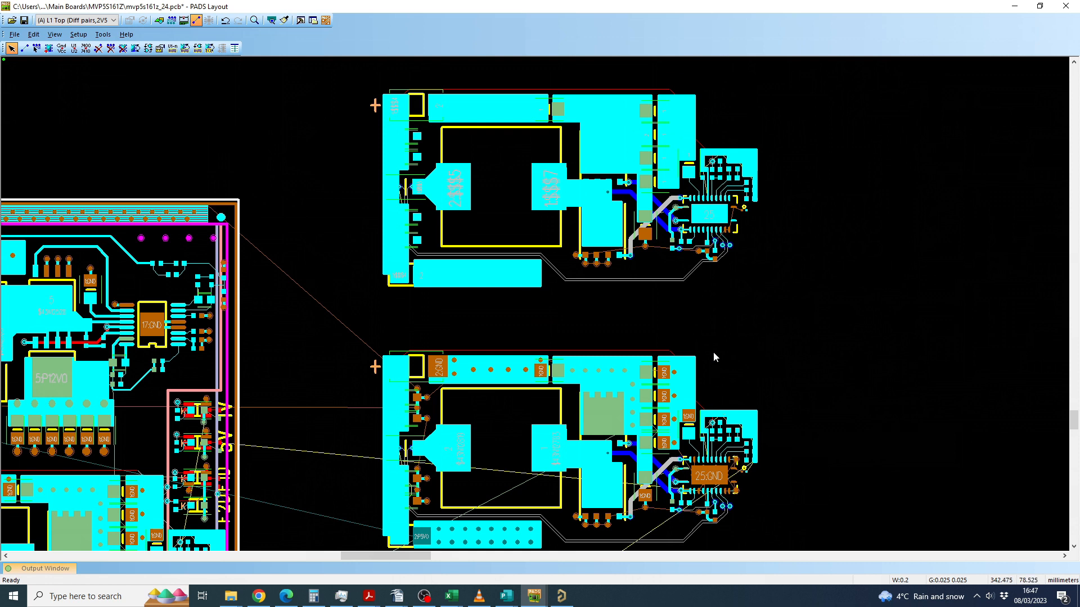
{"action": "scroll", "coordinate": [704, 360], "scroll_direction": "down", "scroll_amount": 1}
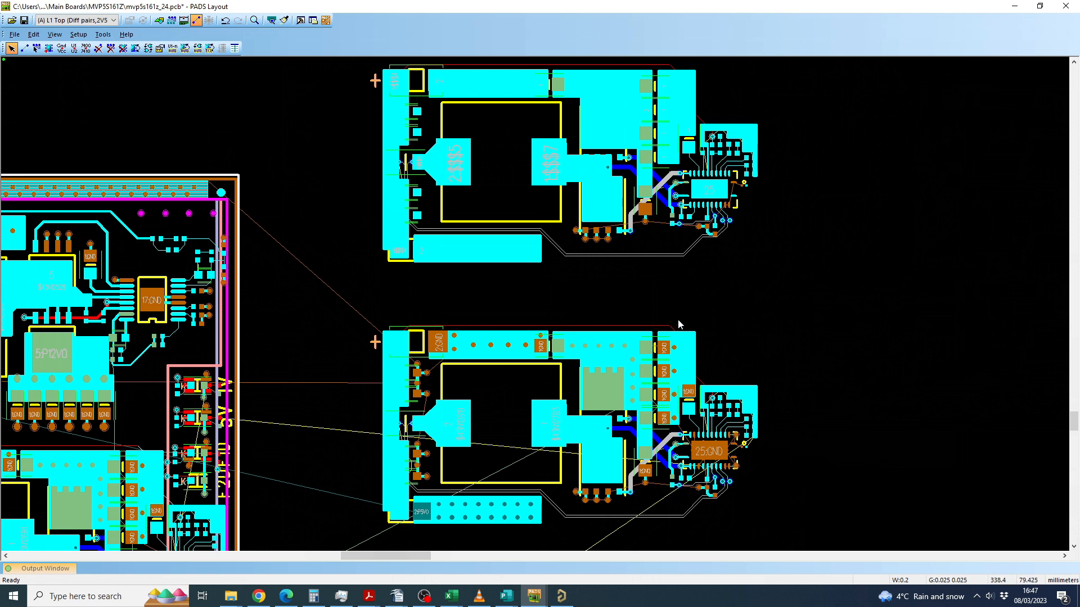
{"action": "scroll", "coordinate": [679, 324], "scroll_direction": "up", "scroll_amount": 1}
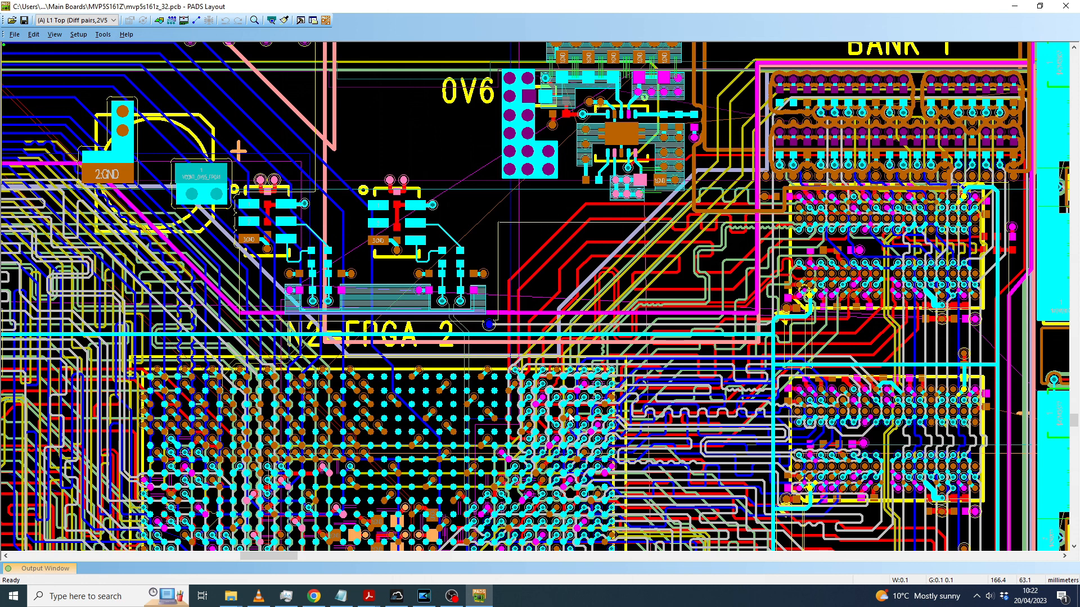
Step: Turn on display of the GND layers L2, L4, L6, L11 and L13 for the mvp5s161z_32 board
{"action": "key", "text": "ctrl+b"}
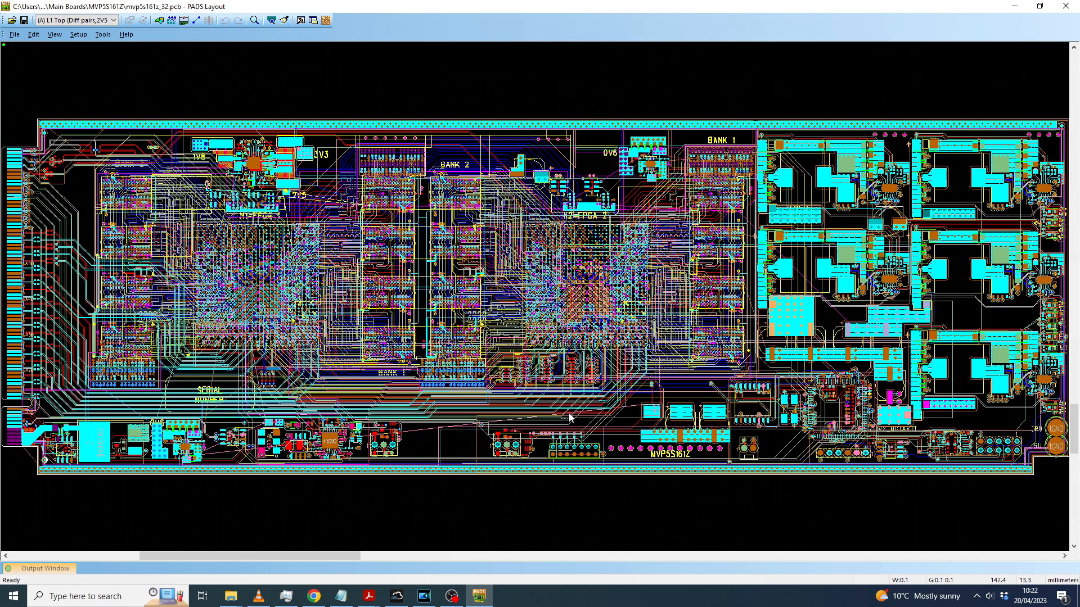
{"action": "left_click", "coordinate": [77, 35]}
{"action": "left_click", "coordinate": [121, 134]}
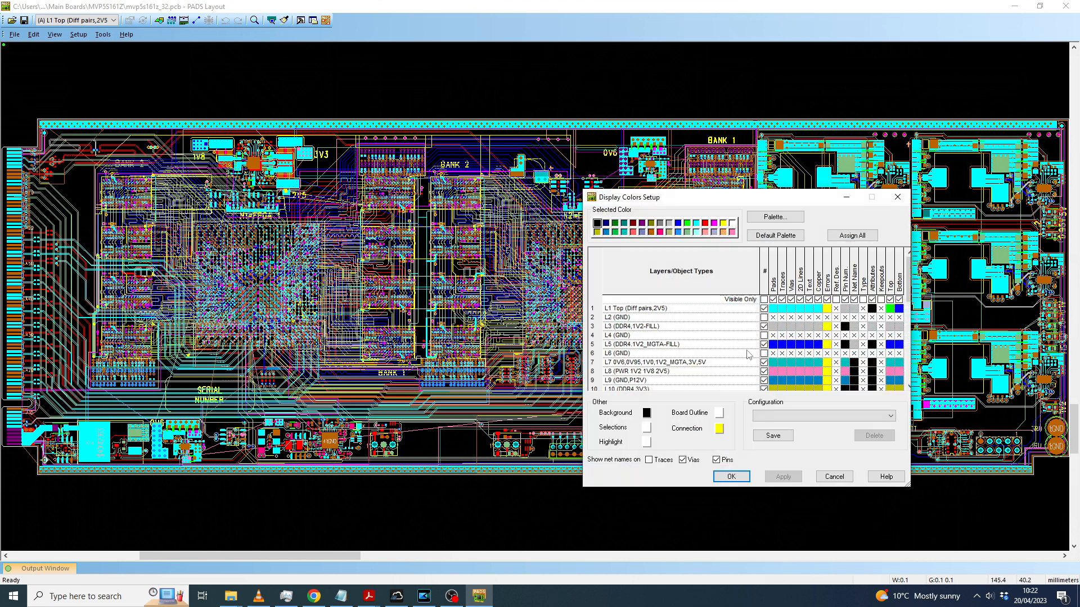
{"action": "left_click", "coordinate": [764, 317]}
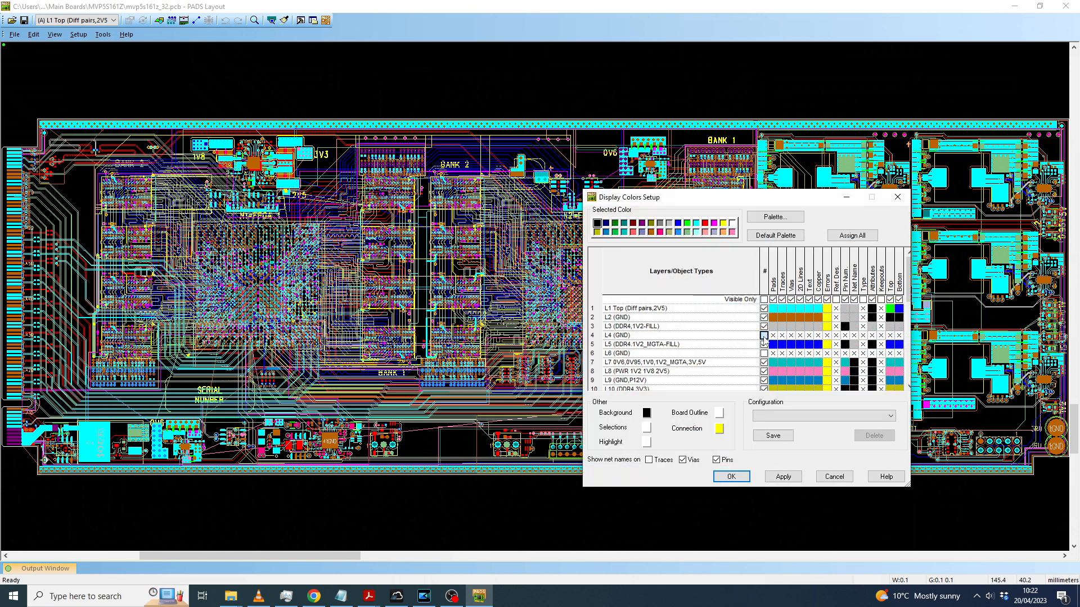
{"action": "left_click", "coordinate": [763, 336]}
{"action": "left_click", "coordinate": [764, 353]}
{"action": "scroll", "coordinate": [788, 352], "scroll_direction": "down", "scroll_amount": 2}
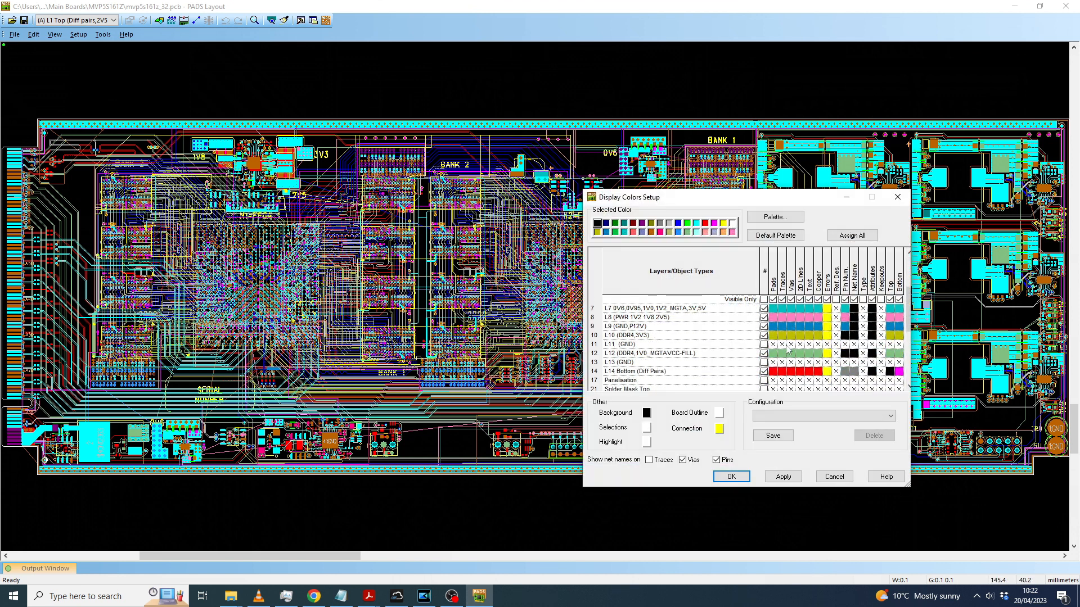
{"action": "left_click", "coordinate": [763, 344]}
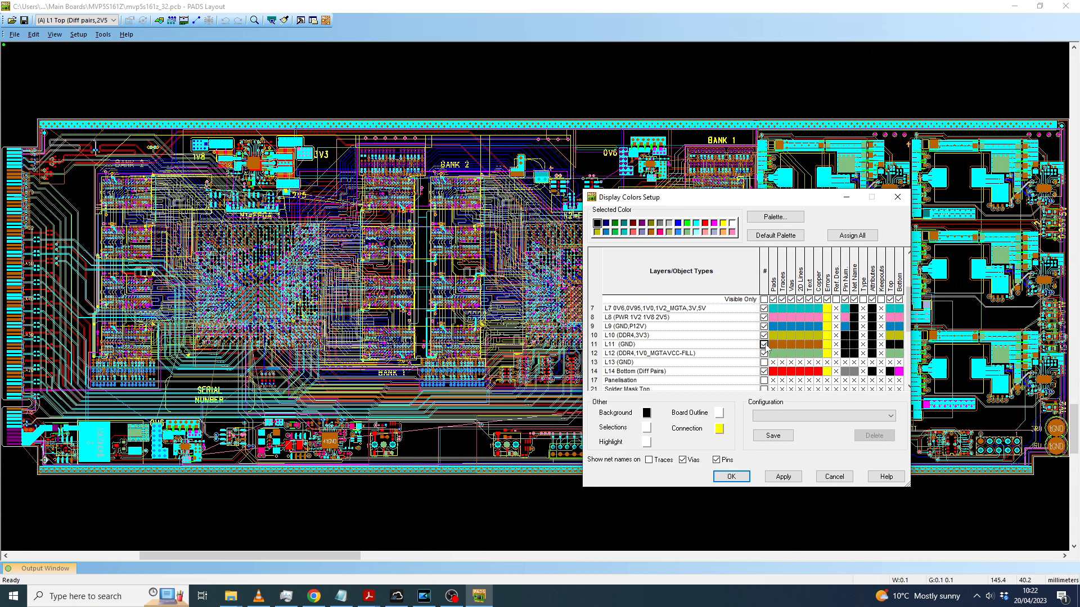
{"action": "left_click", "coordinate": [764, 362]}
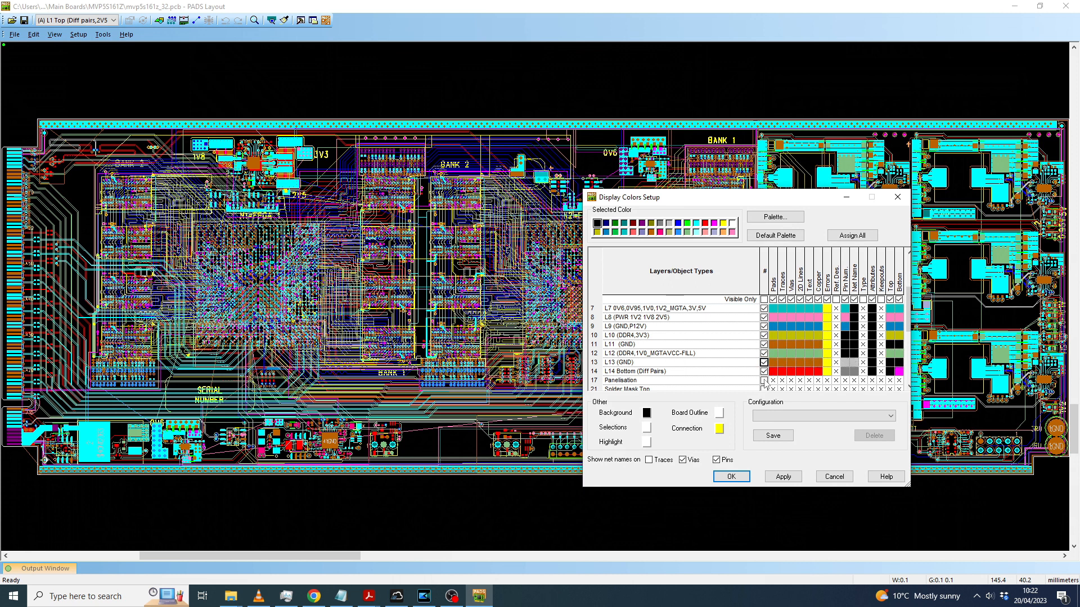
{"action": "scroll", "coordinate": [767, 381], "scroll_direction": "up", "scroll_amount": 2}
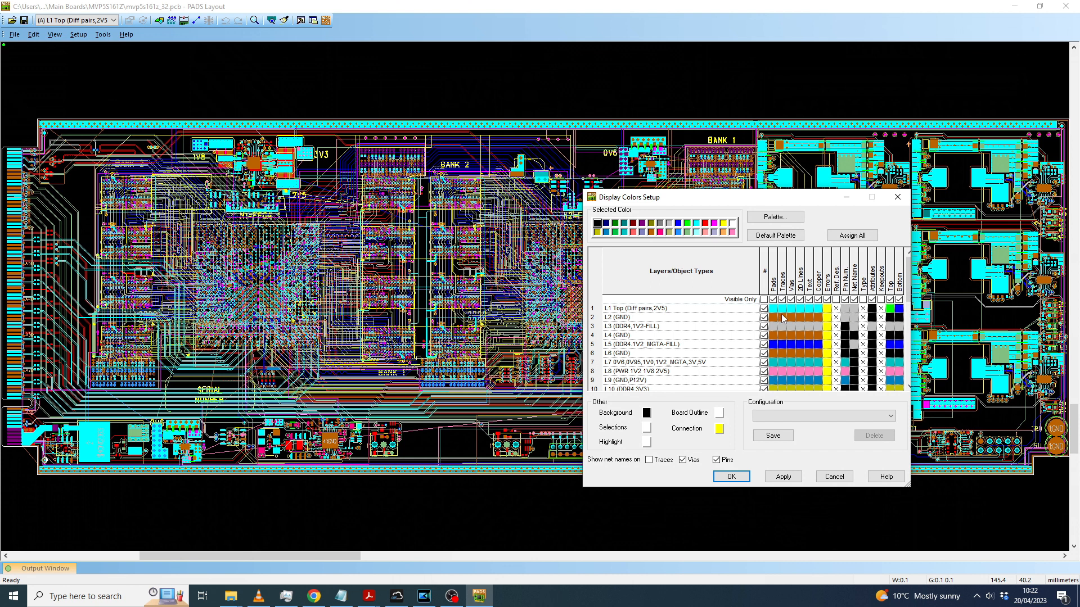
{"action": "left_click", "coordinate": [784, 477]}
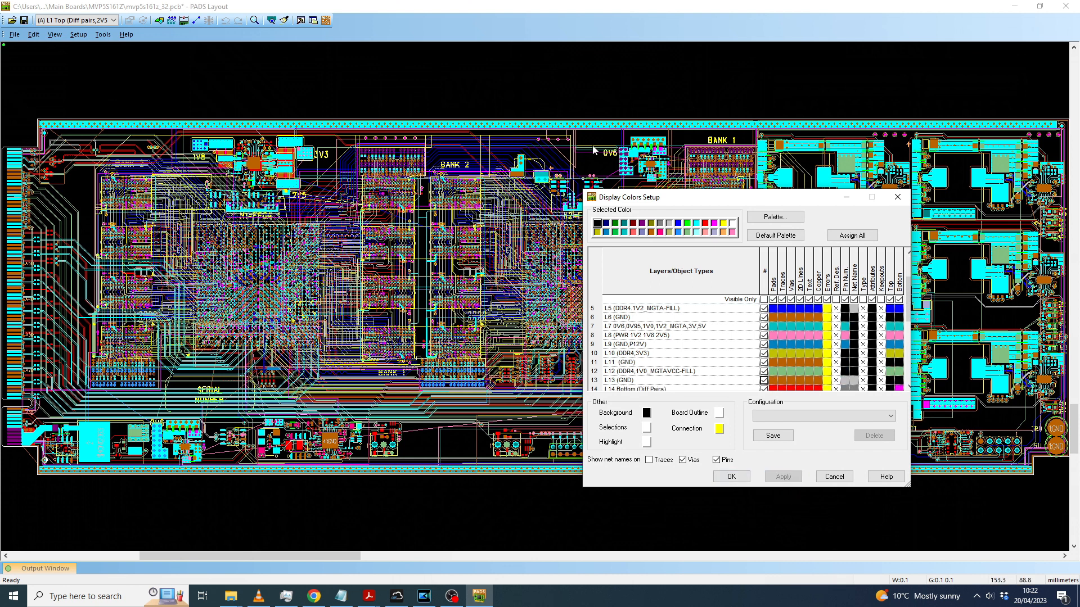
{"action": "left_click", "coordinate": [731, 476]}
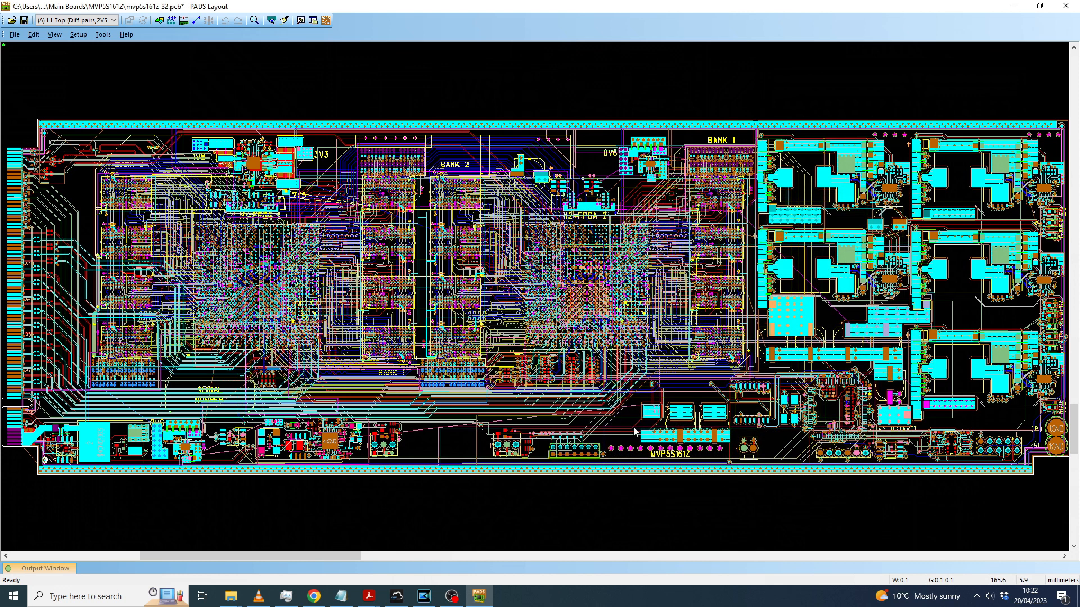
{"action": "left_click", "coordinate": [79, 35]}
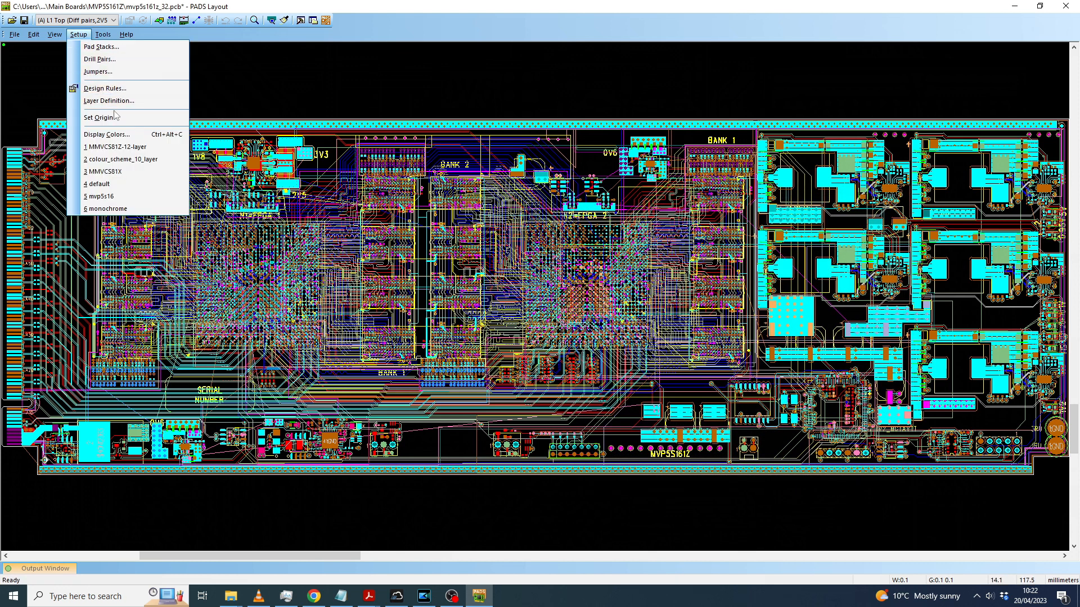
{"action": "left_click", "coordinate": [118, 135]}
{"action": "left_click", "coordinate": [827, 476]}
Step: Flood all copper pours on the board with the Pour Manager and close the thermal relief errors report
{"action": "left_click", "coordinate": [103, 35]}
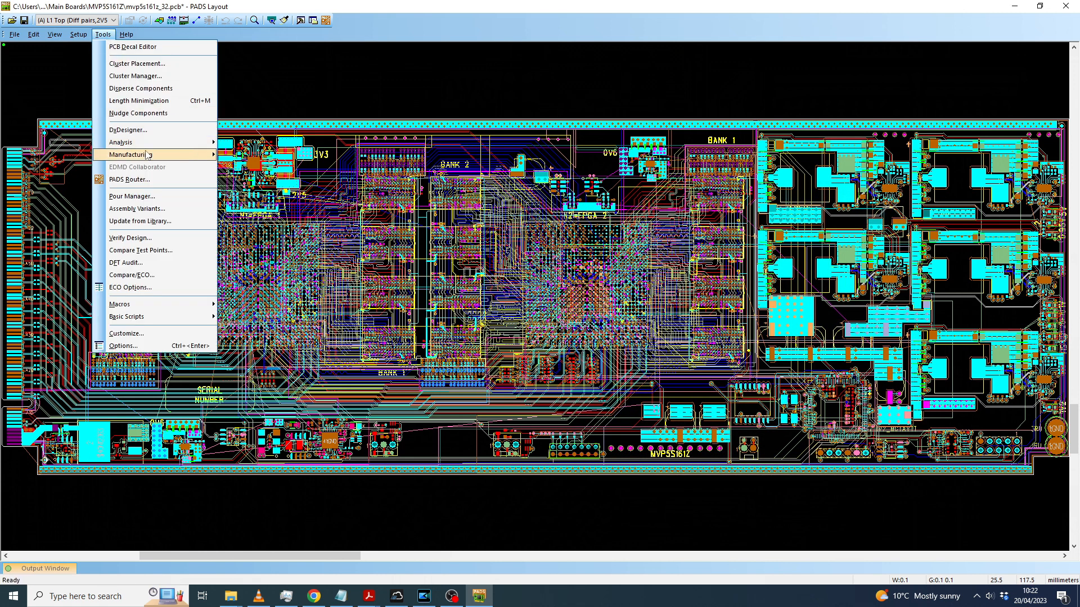
{"action": "left_click", "coordinate": [153, 196]}
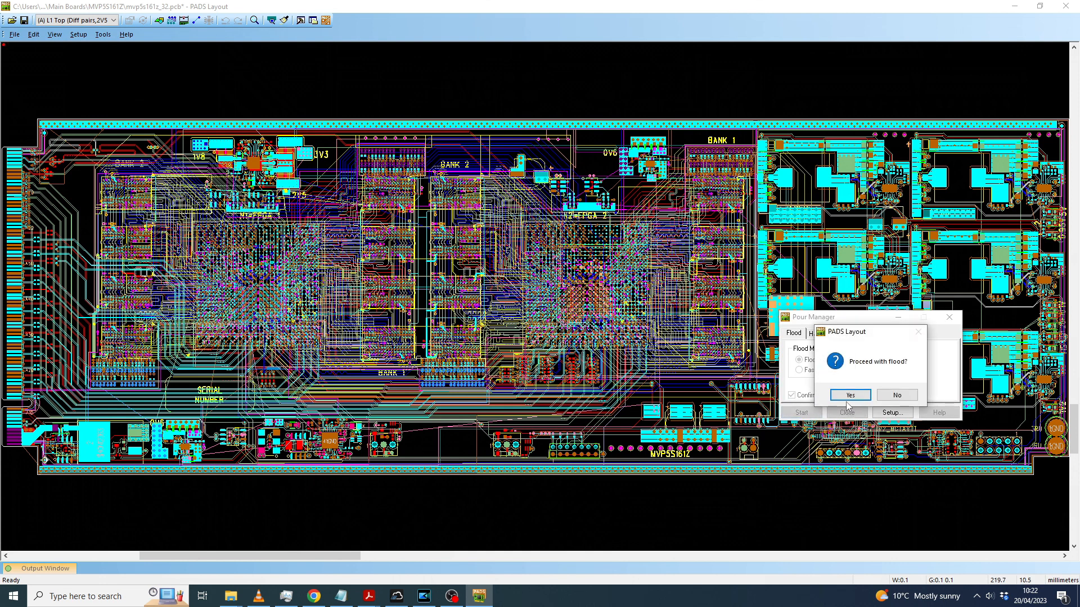
{"action": "left_click", "coordinate": [848, 398]}
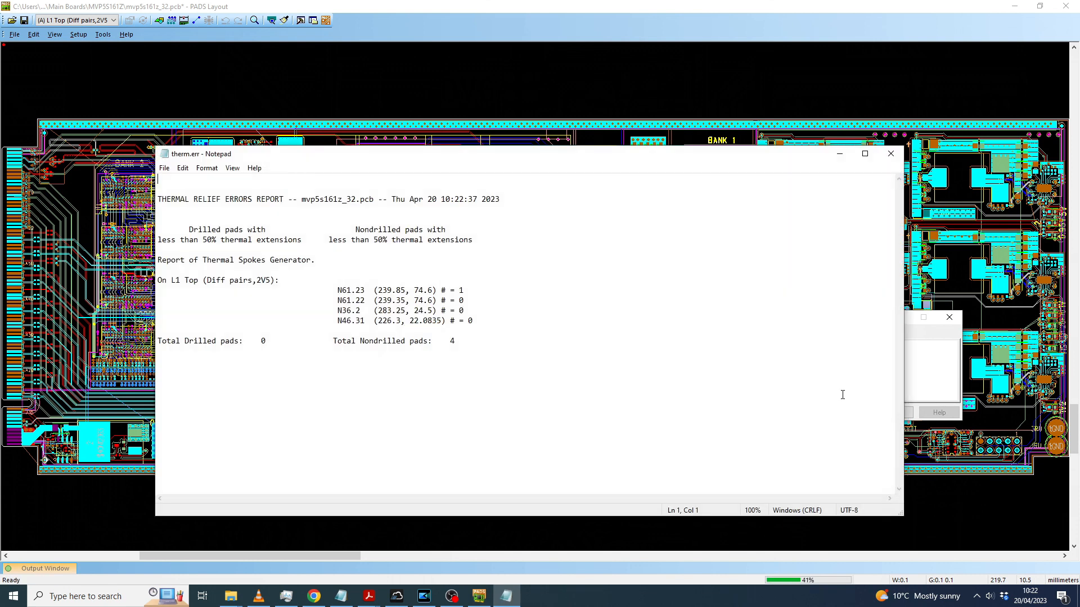
{"action": "left_click", "coordinate": [891, 154]}
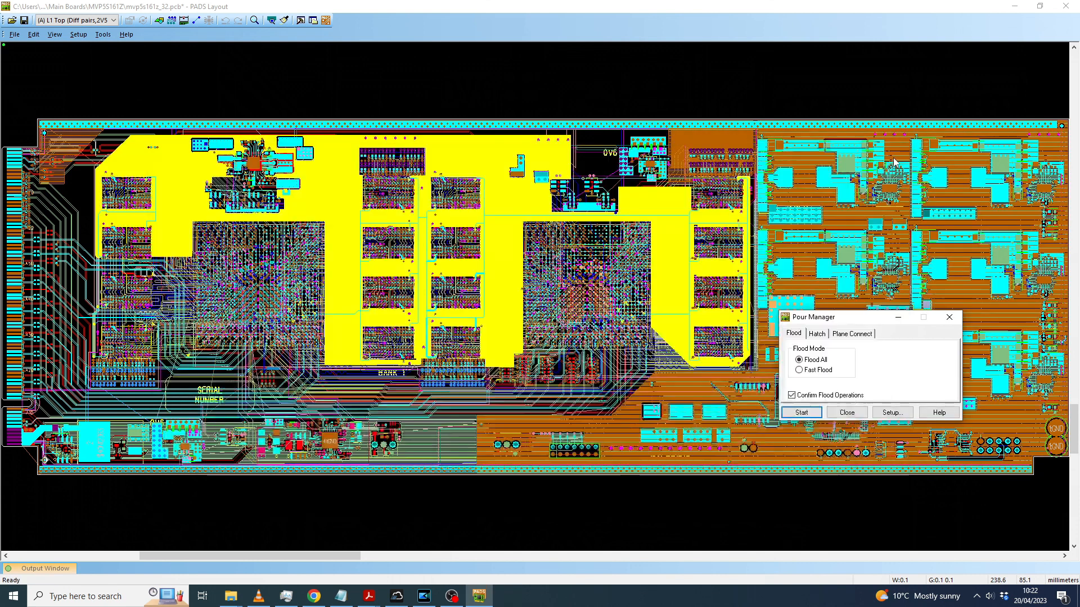
Step: Run Plane Connect on all of the listed layers and close the Pour Manager
{"action": "left_click", "coordinate": [850, 336]}
{"action": "left_click", "coordinate": [932, 360]}
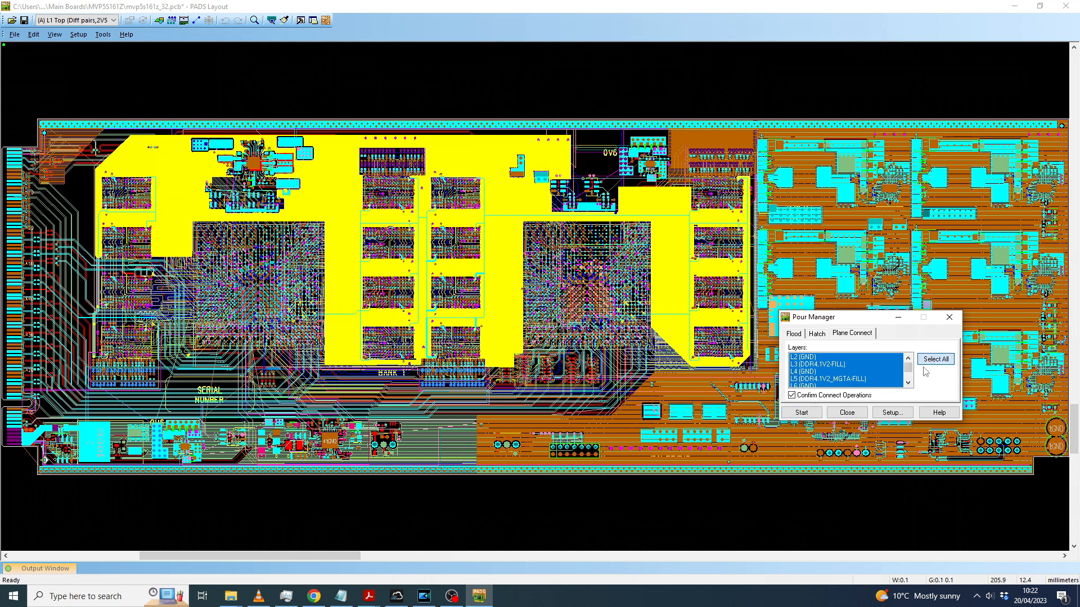
{"action": "left_click", "coordinate": [801, 412]}
{"action": "left_click", "coordinate": [858, 395]}
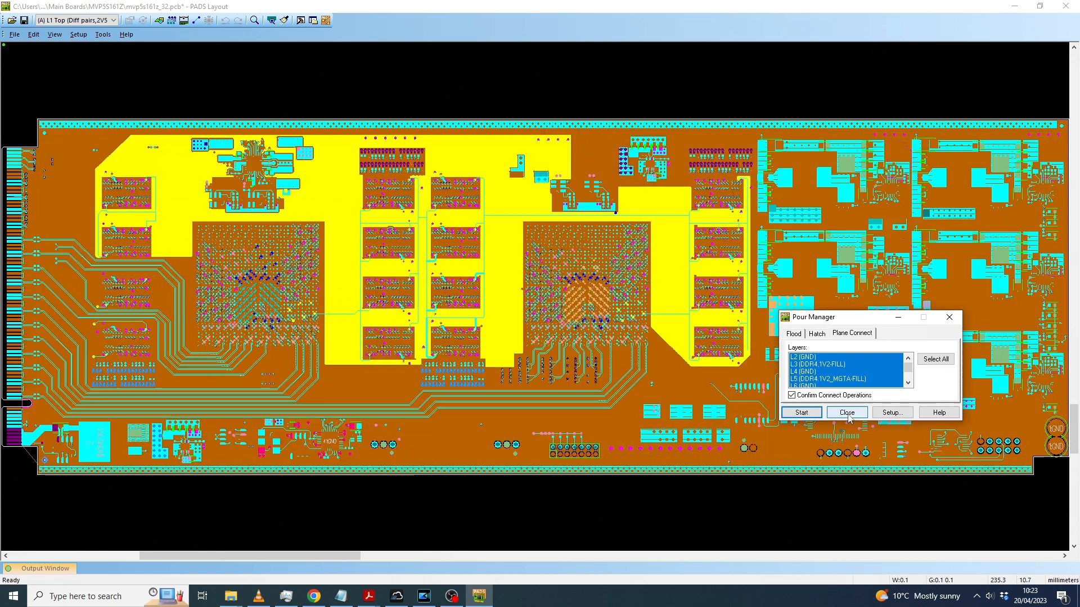
{"action": "left_click", "coordinate": [847, 413]}
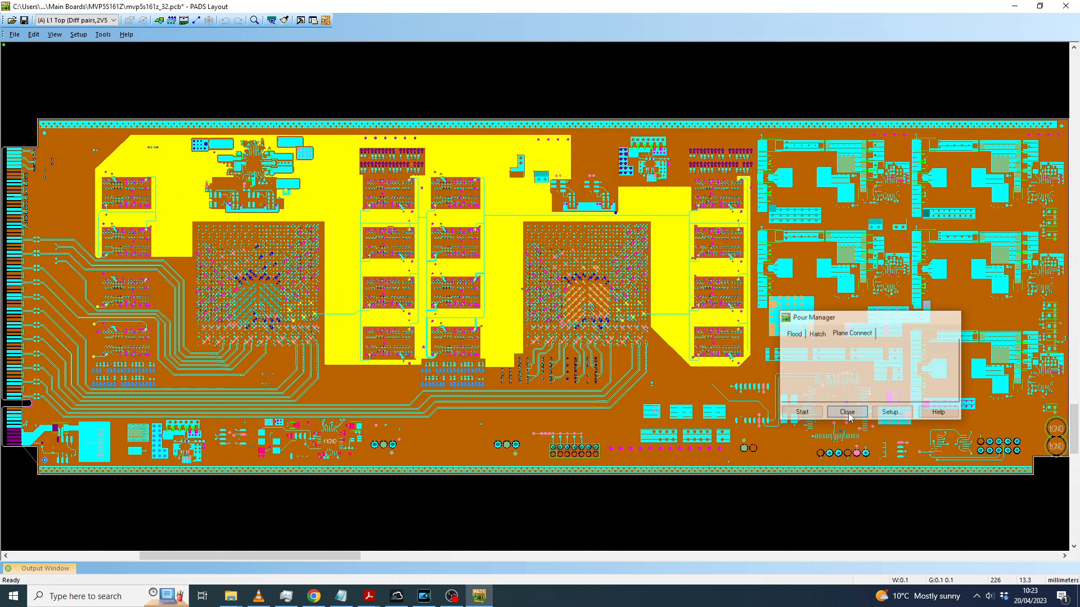
{"action": "middle_click_drag", "start_coordinate": [973, 305], "coordinate": [869, 336]}
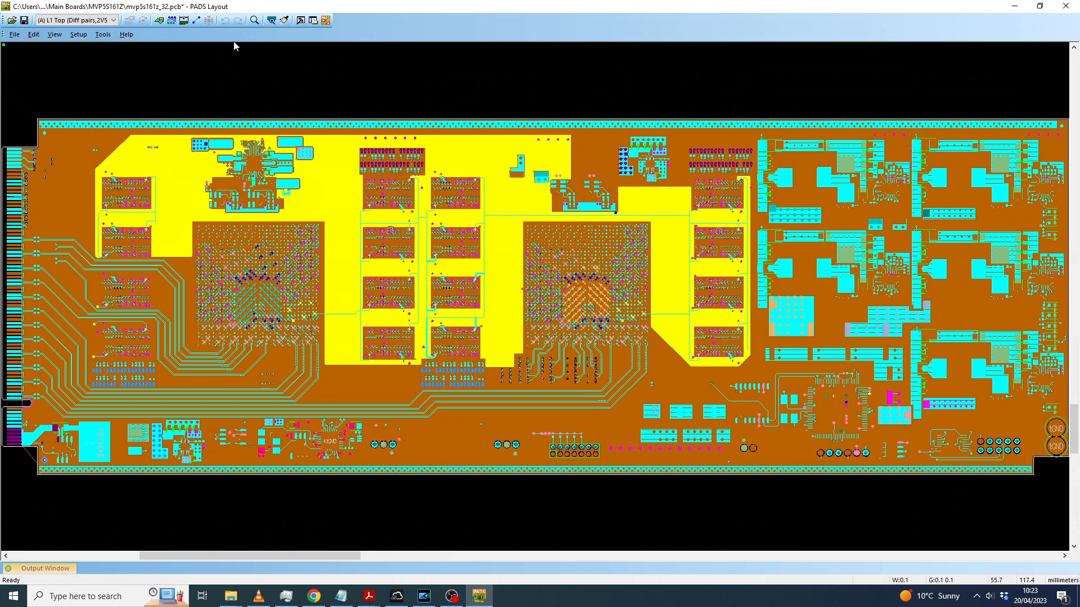
Step: Run the Verify Design clearance check on the board and dismiss its result
{"action": "left_click", "coordinate": [103, 34]}
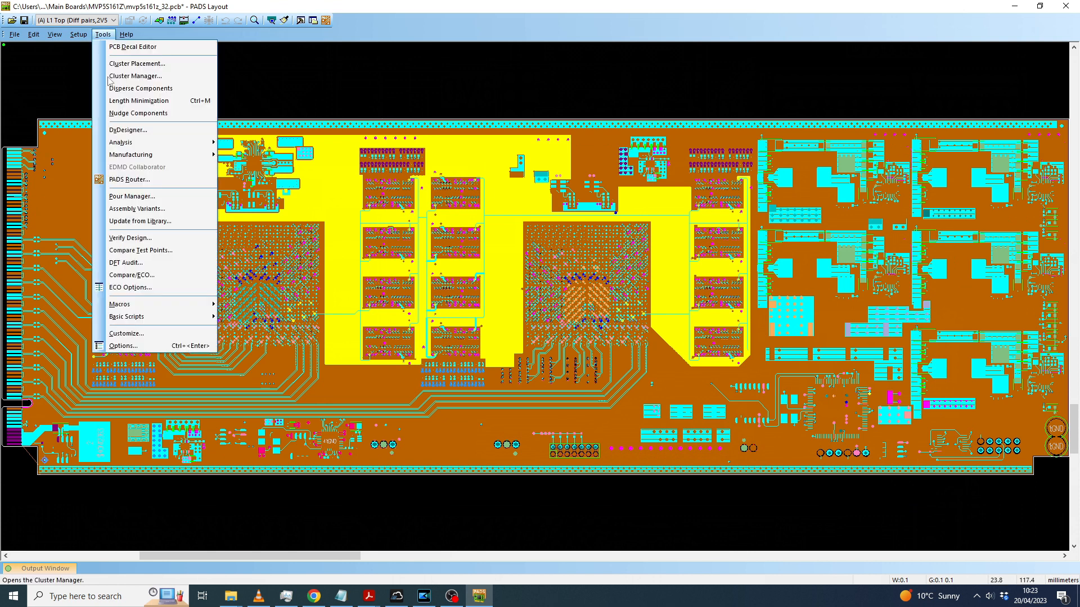
{"action": "left_click", "coordinate": [154, 239]}
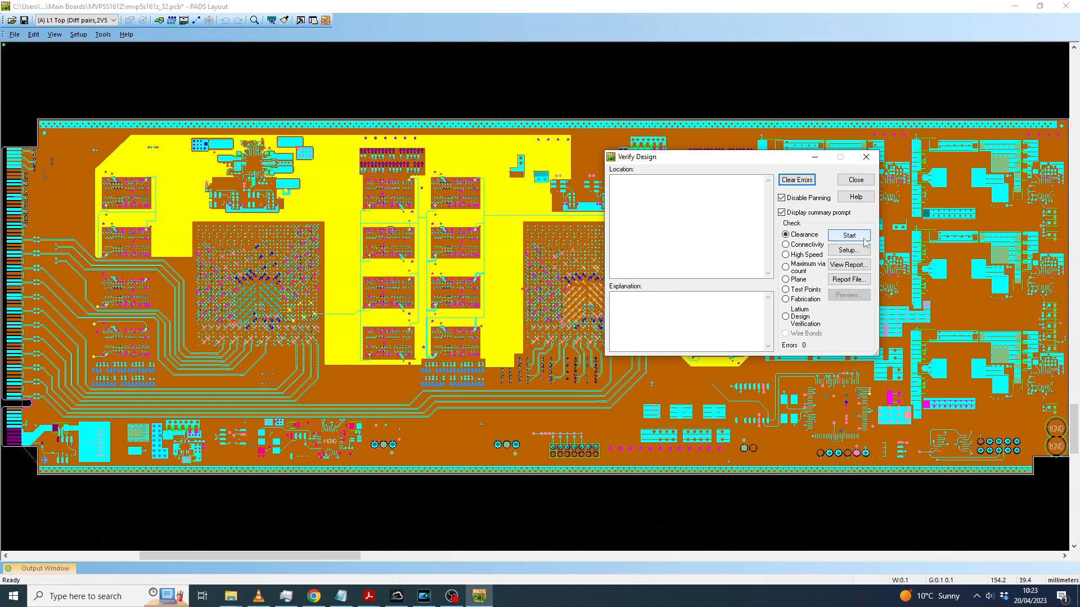
{"action": "left_click", "coordinate": [850, 237]}
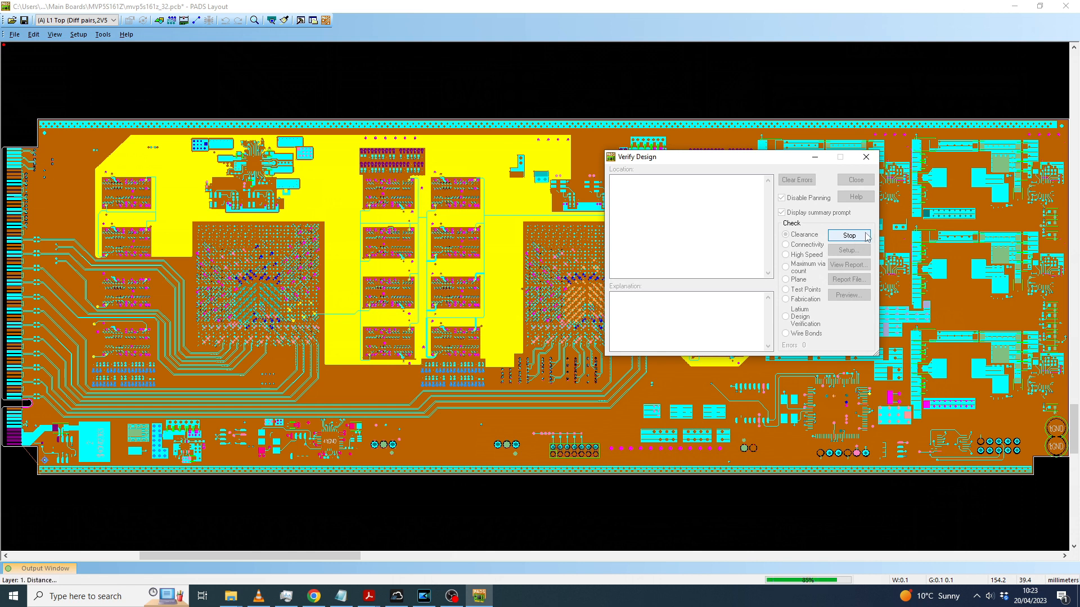
{"action": "left_click", "coordinate": [810, 287]}
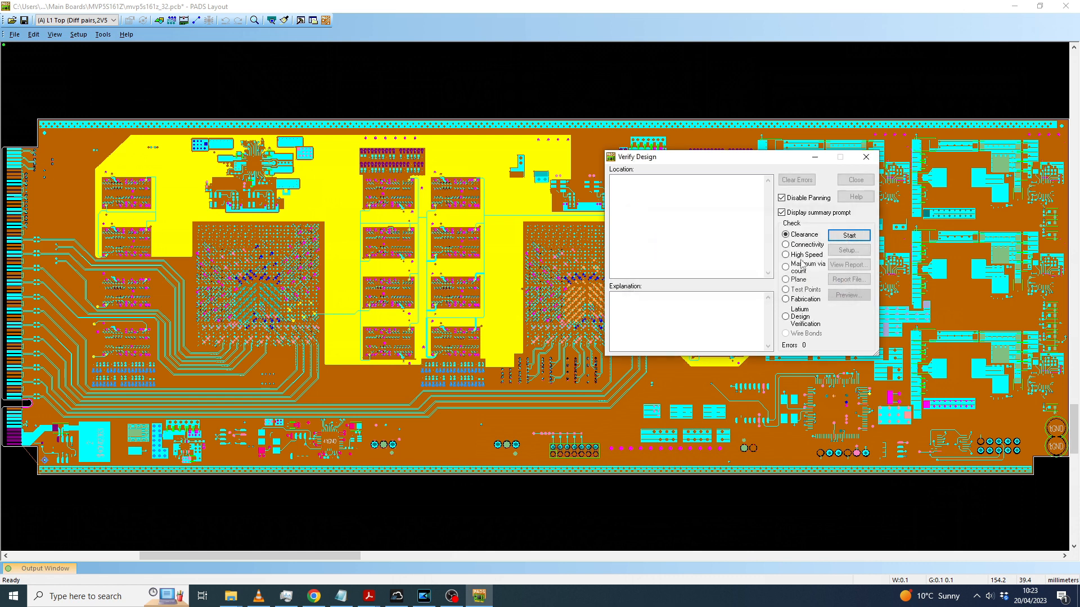
Step: Run the connectivity and plane checks in Verify Design and acknowledge the verification summary
{"action": "left_click", "coordinate": [845, 236]}
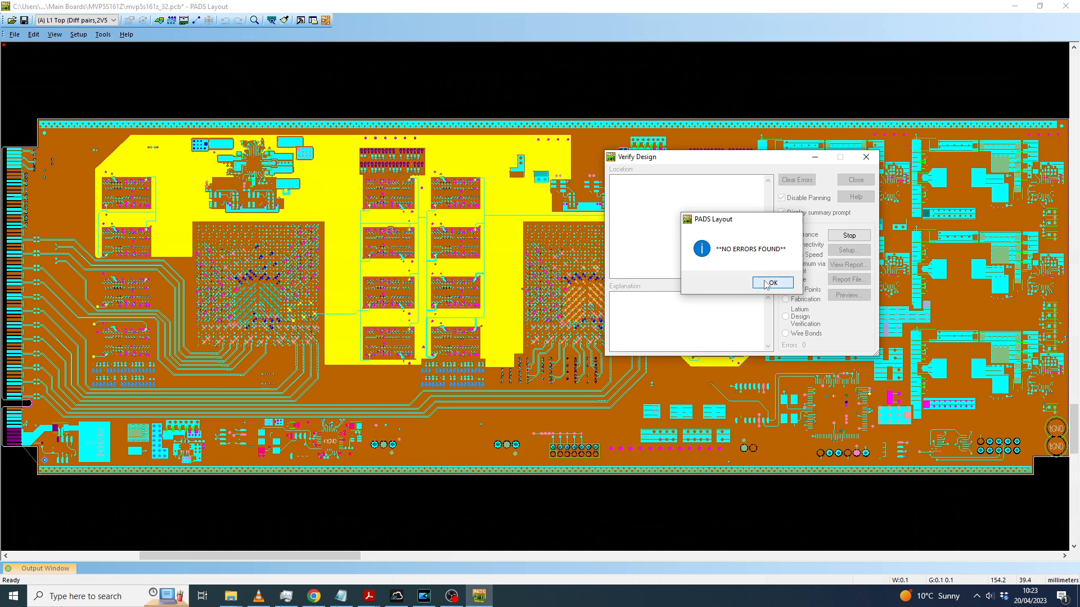
{"action": "left_click", "coordinate": [770, 284]}
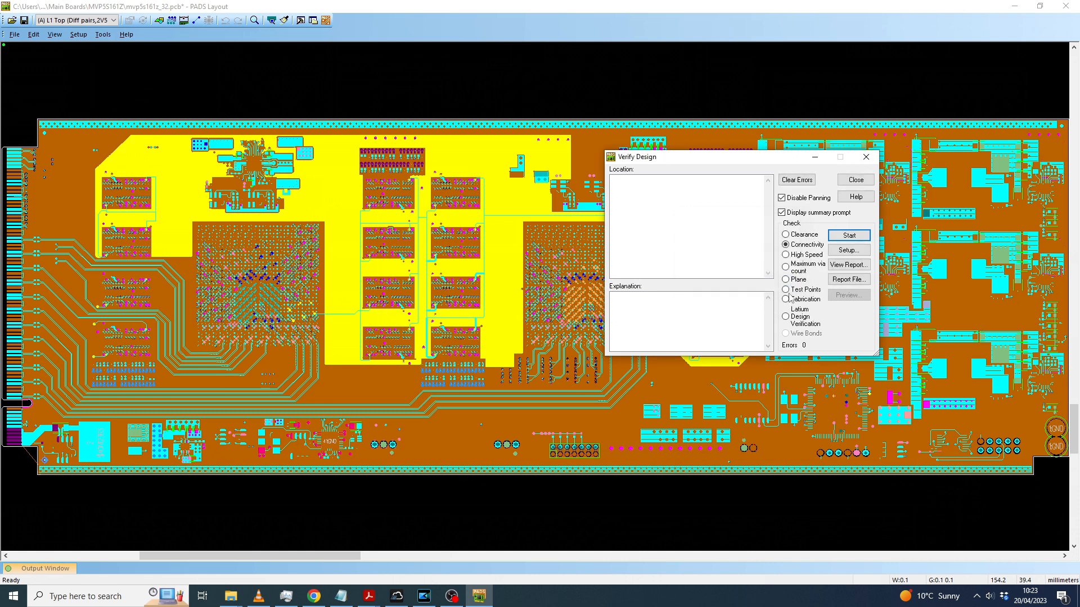
{"action": "left_click", "coordinate": [845, 237]}
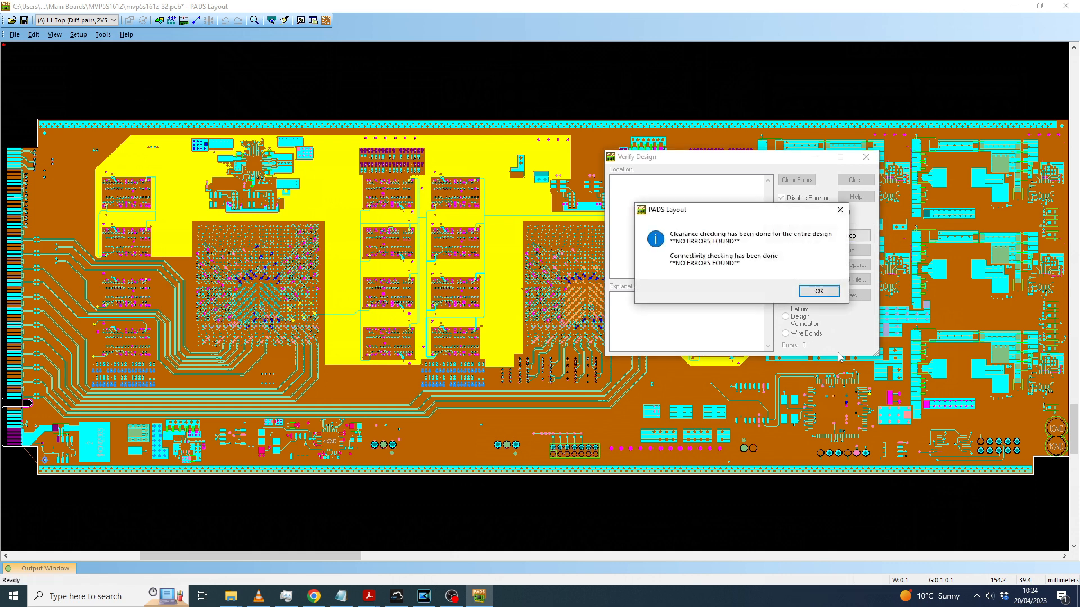
{"action": "left_click", "coordinate": [819, 291]}
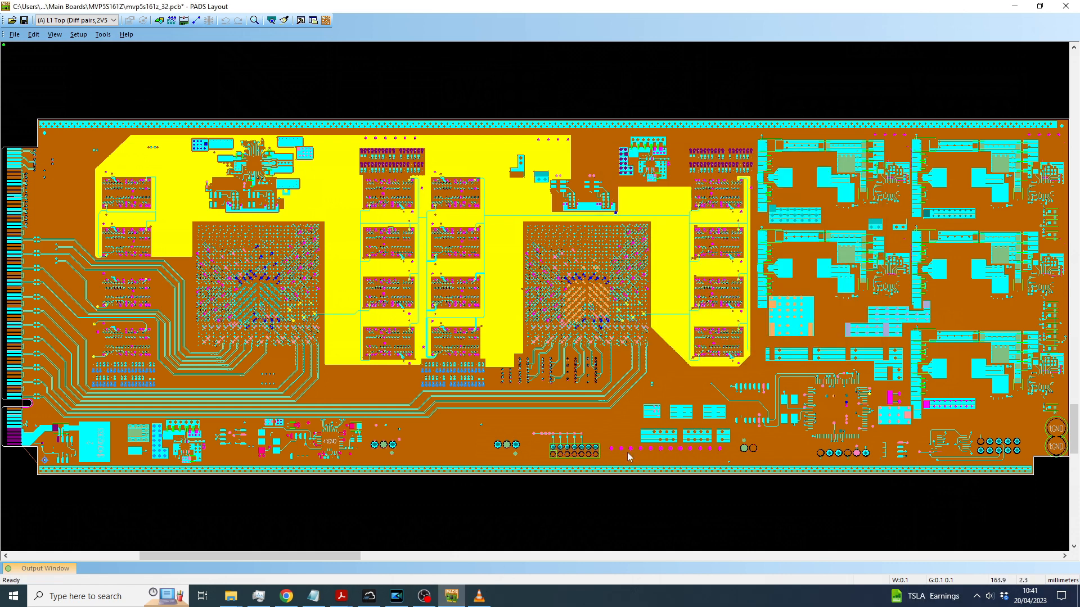